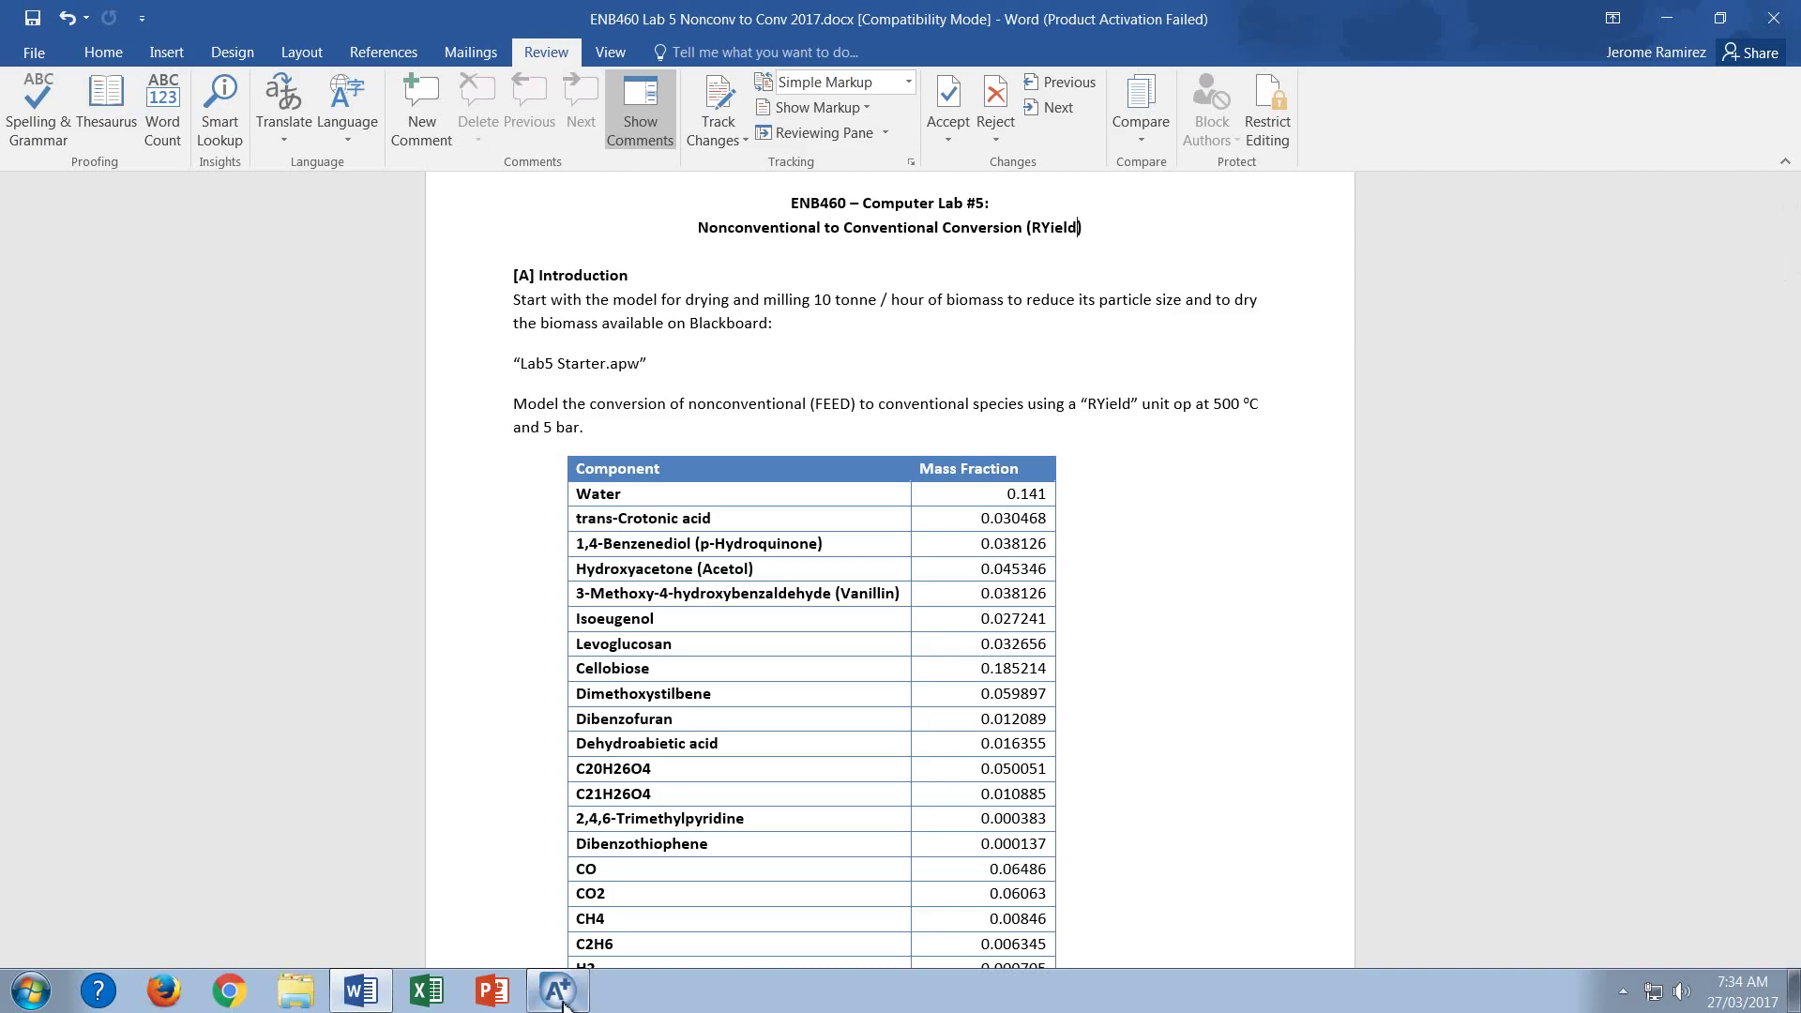
# - Review the Lab5 Starter component list, from nonconventional BIOMASS through the conventional species down to SI
pyautogui.click(563, 1004)
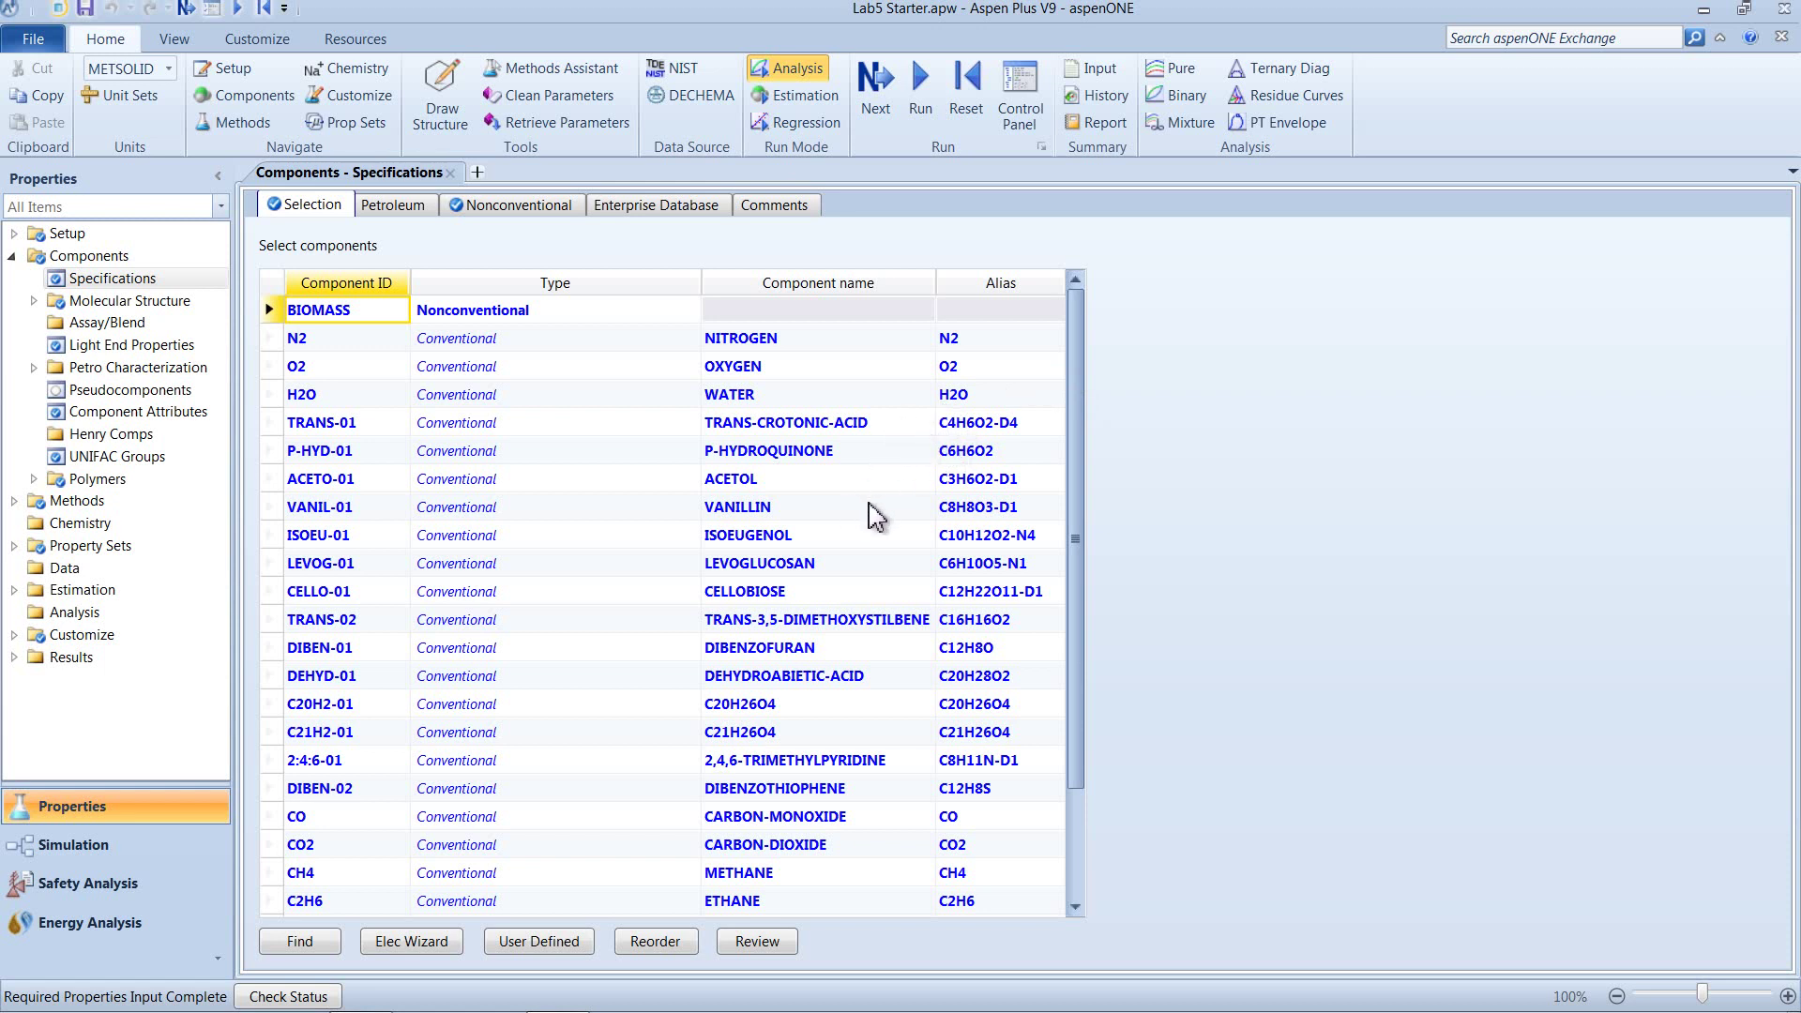
pyautogui.moveTo(1072, 685); pyautogui.dragTo(1077, 835)
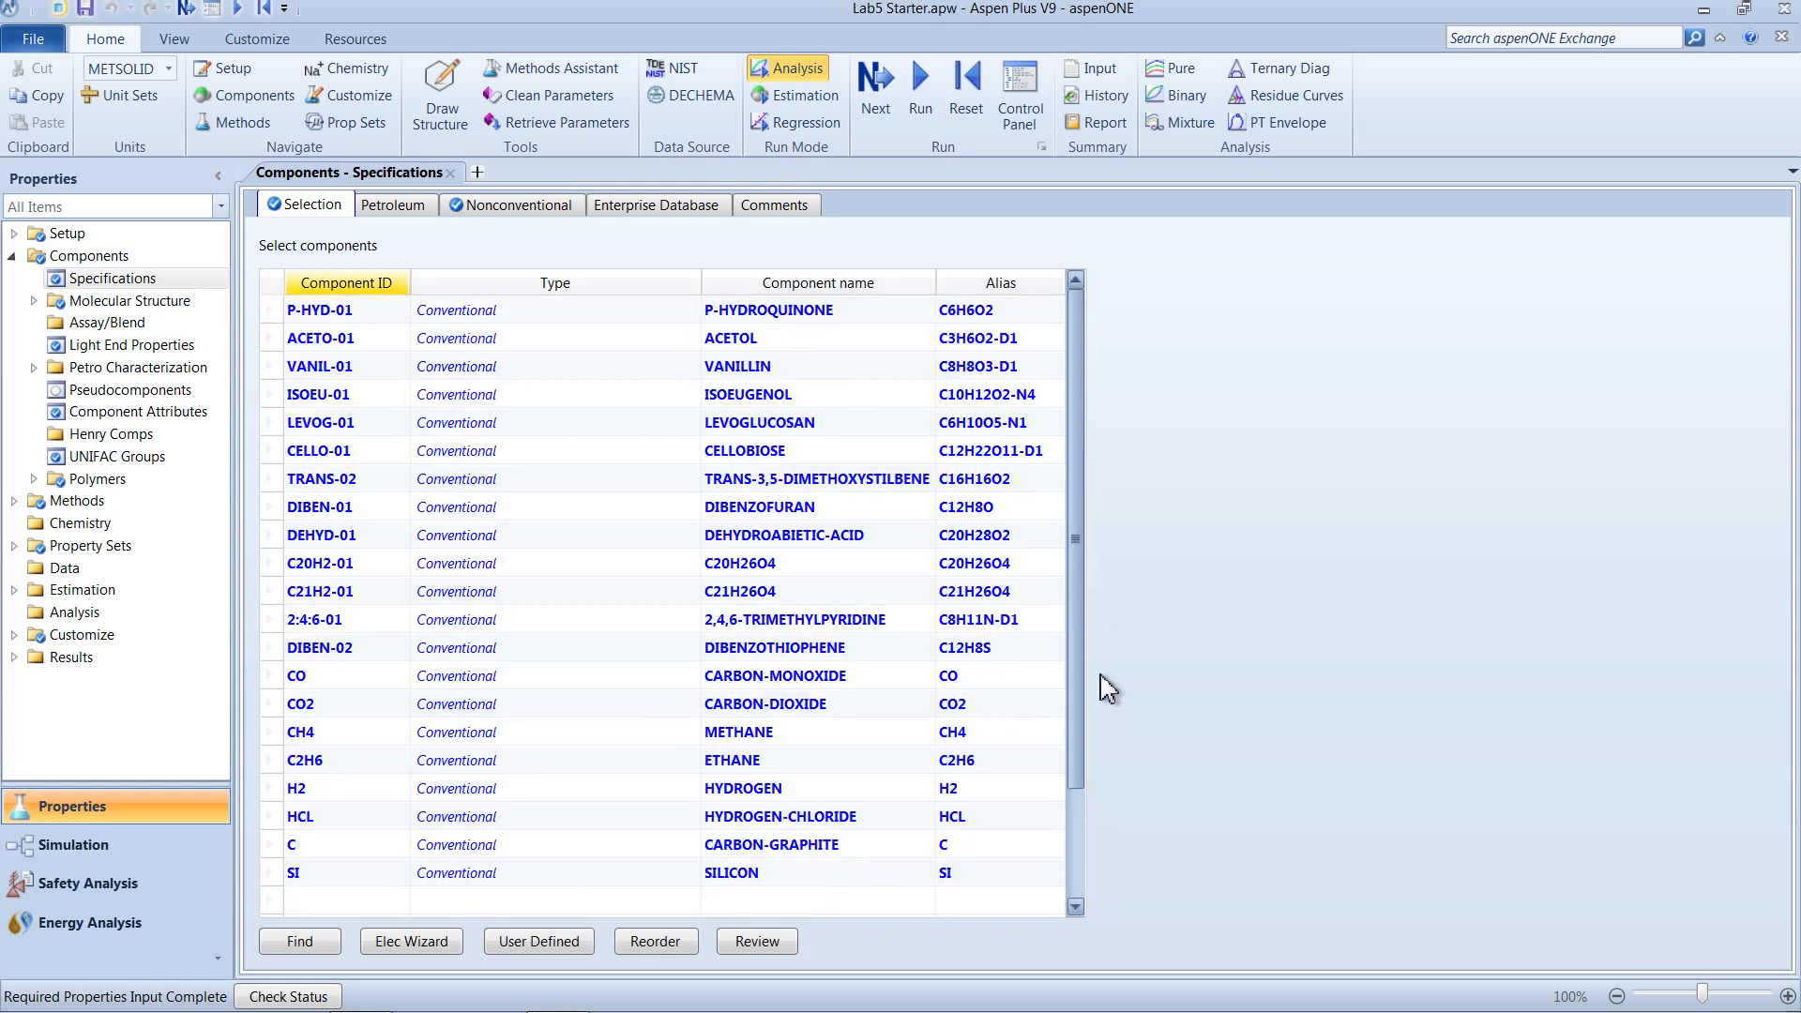
pyautogui.scroll(2, 1107, 689)
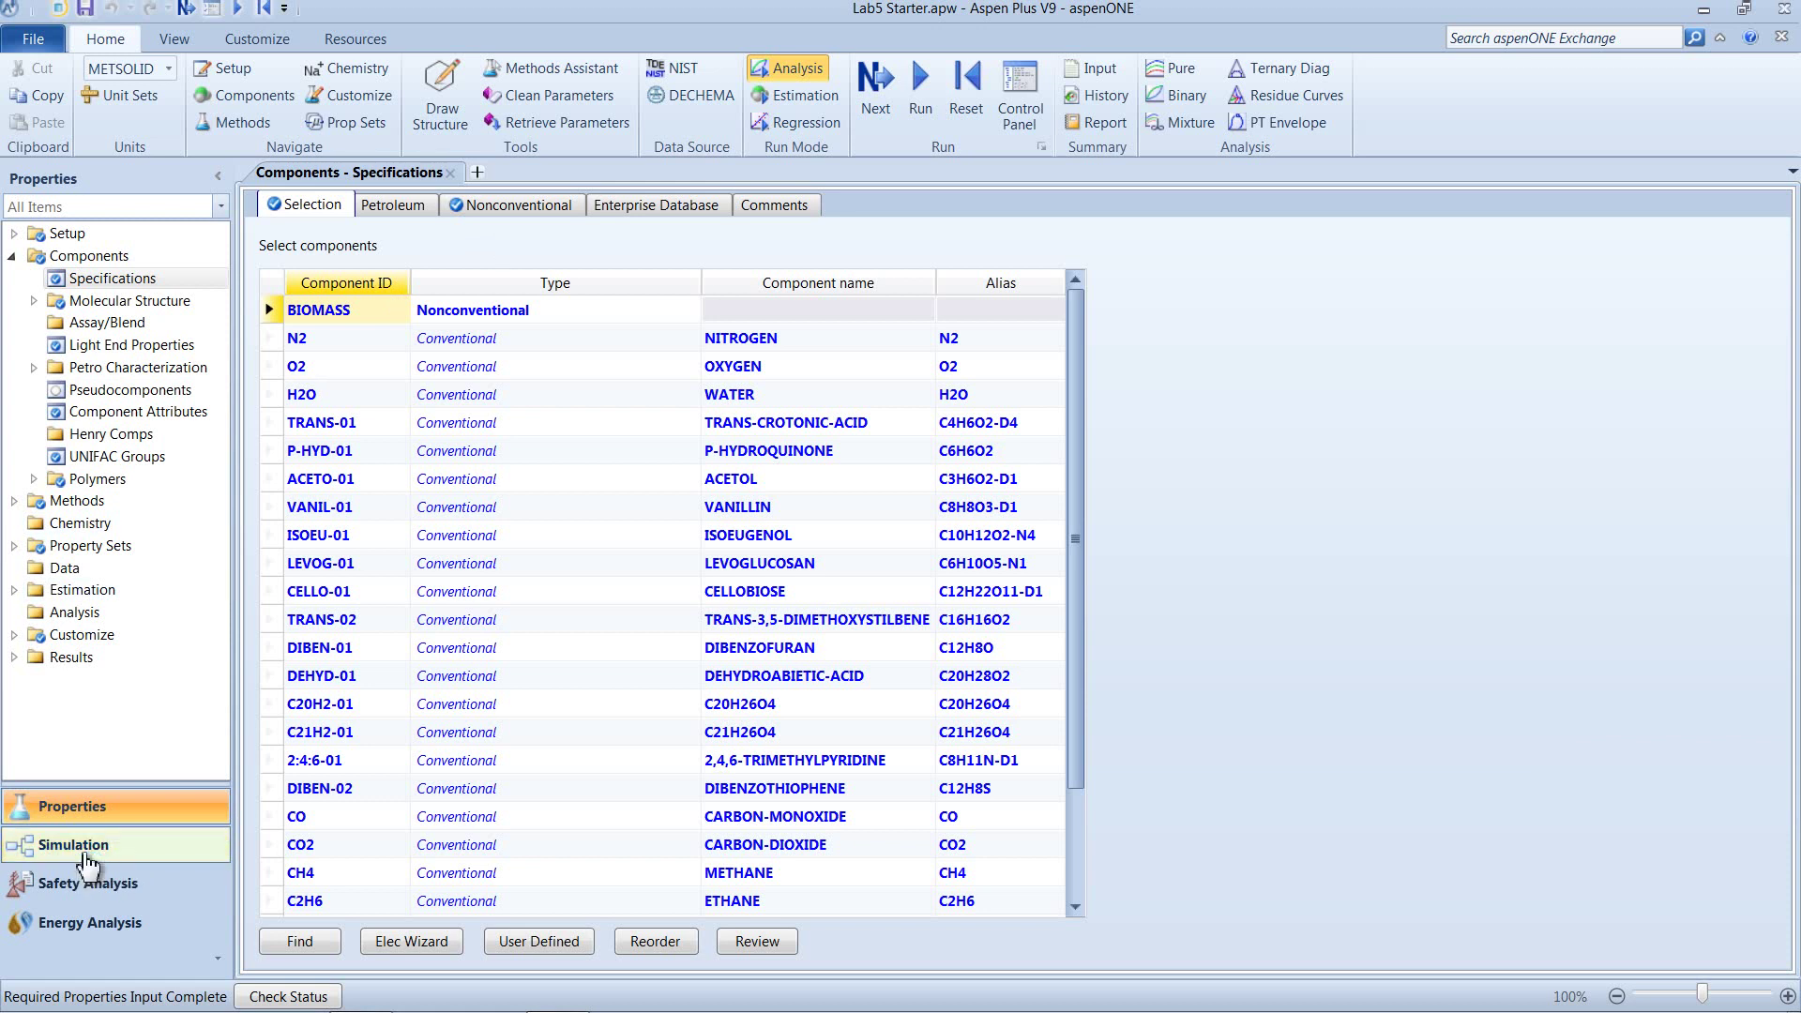
# - In the simulation environment, view BIOMASS's PROXANAL, ULTANAL and SULFANAL attribute values
pyautogui.click(86, 846)
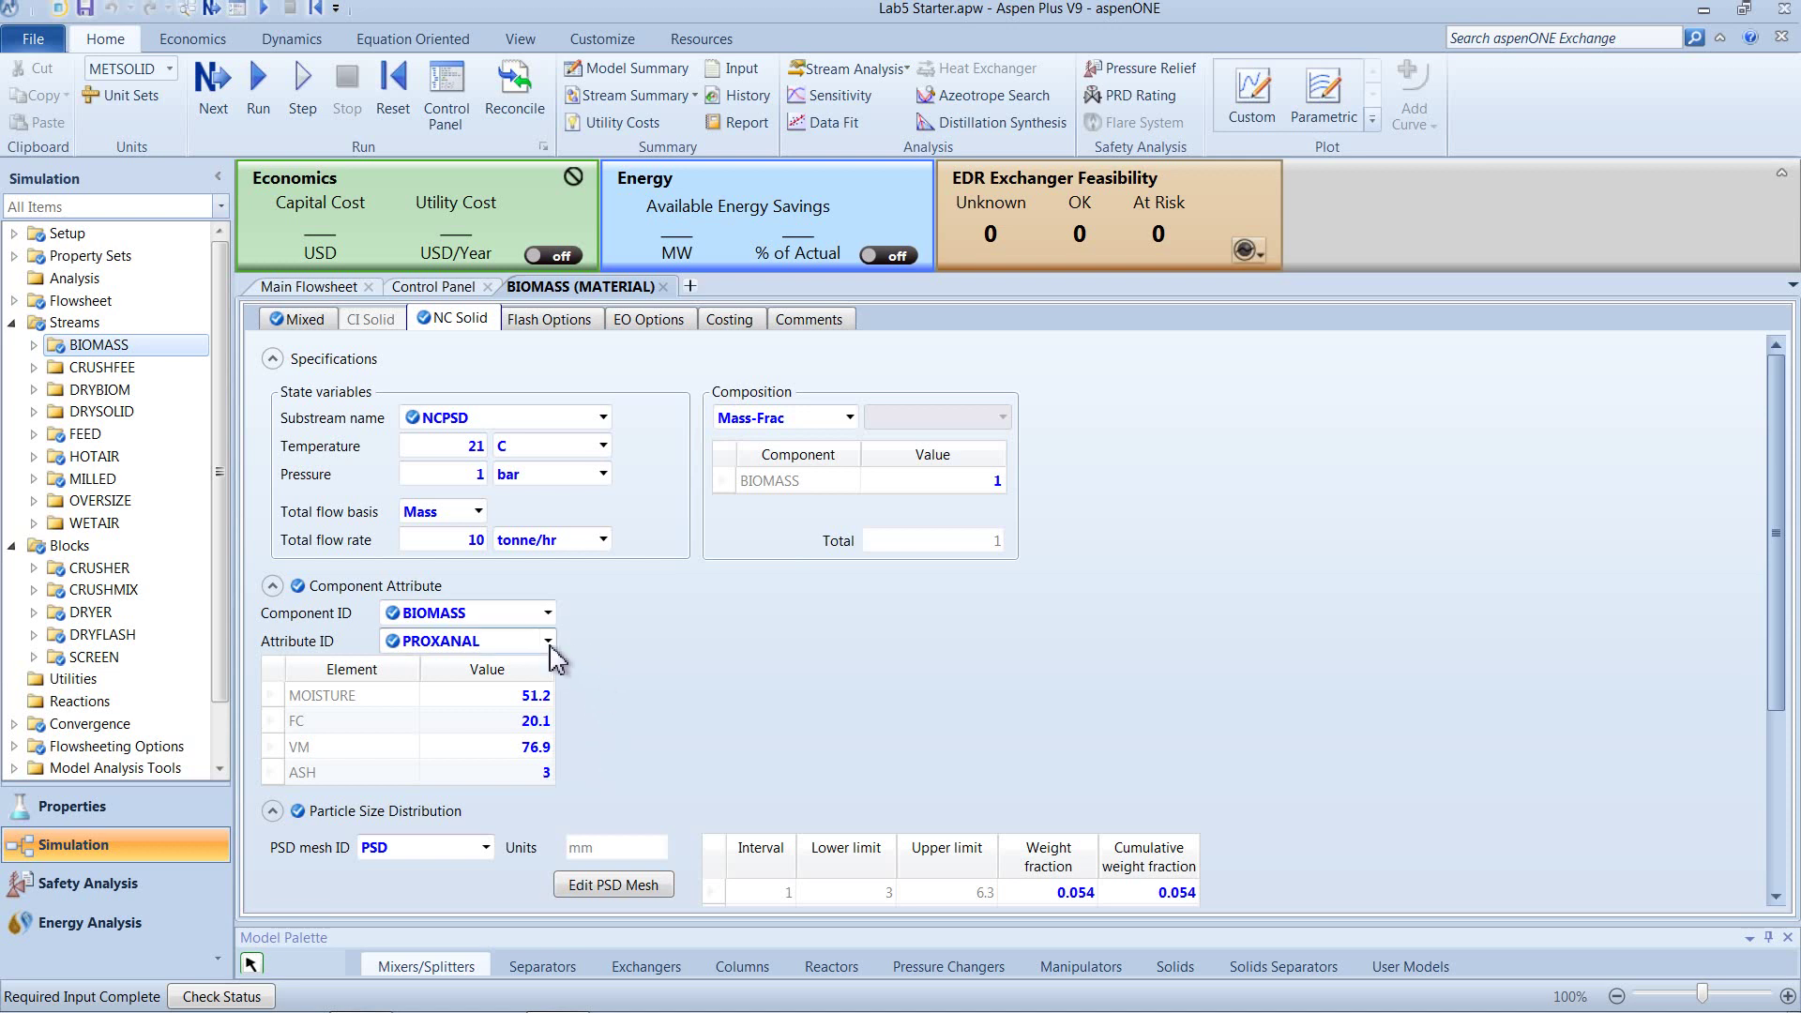
pyautogui.click(549, 642)
pyautogui.click(624, 677)
pyautogui.press('Down')
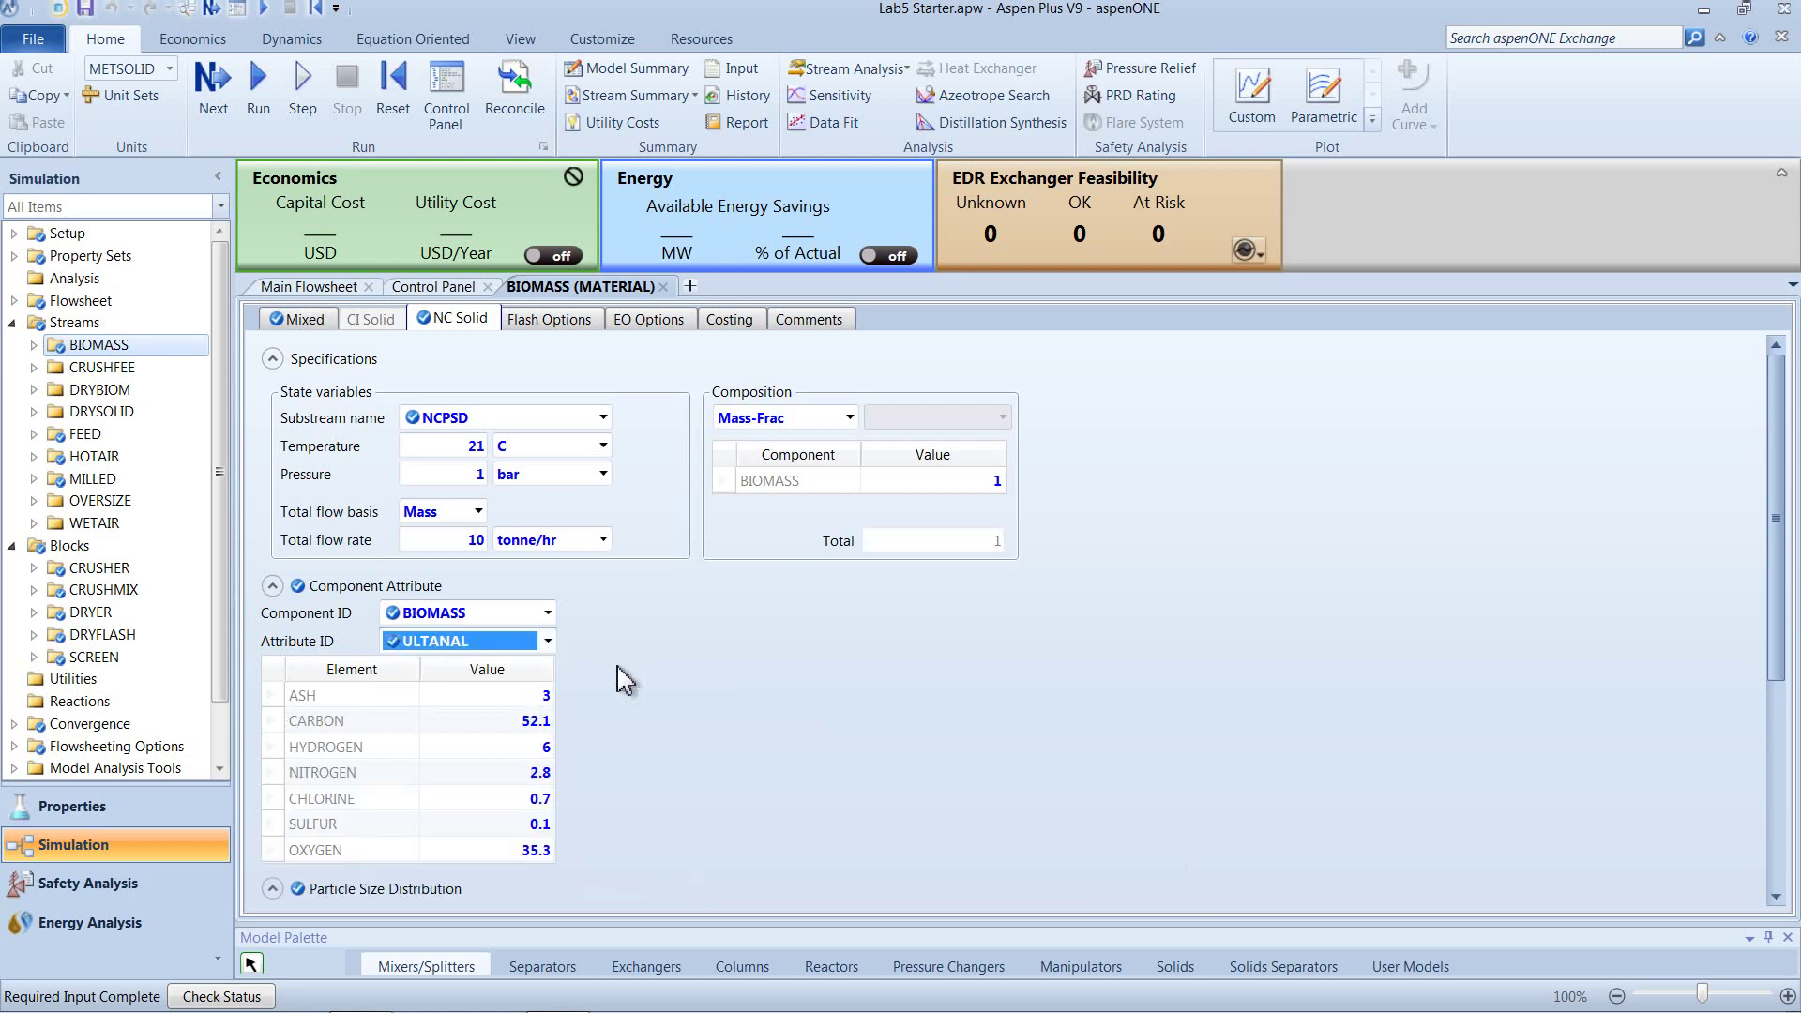
pyautogui.click(548, 641)
pyautogui.click(544, 703)
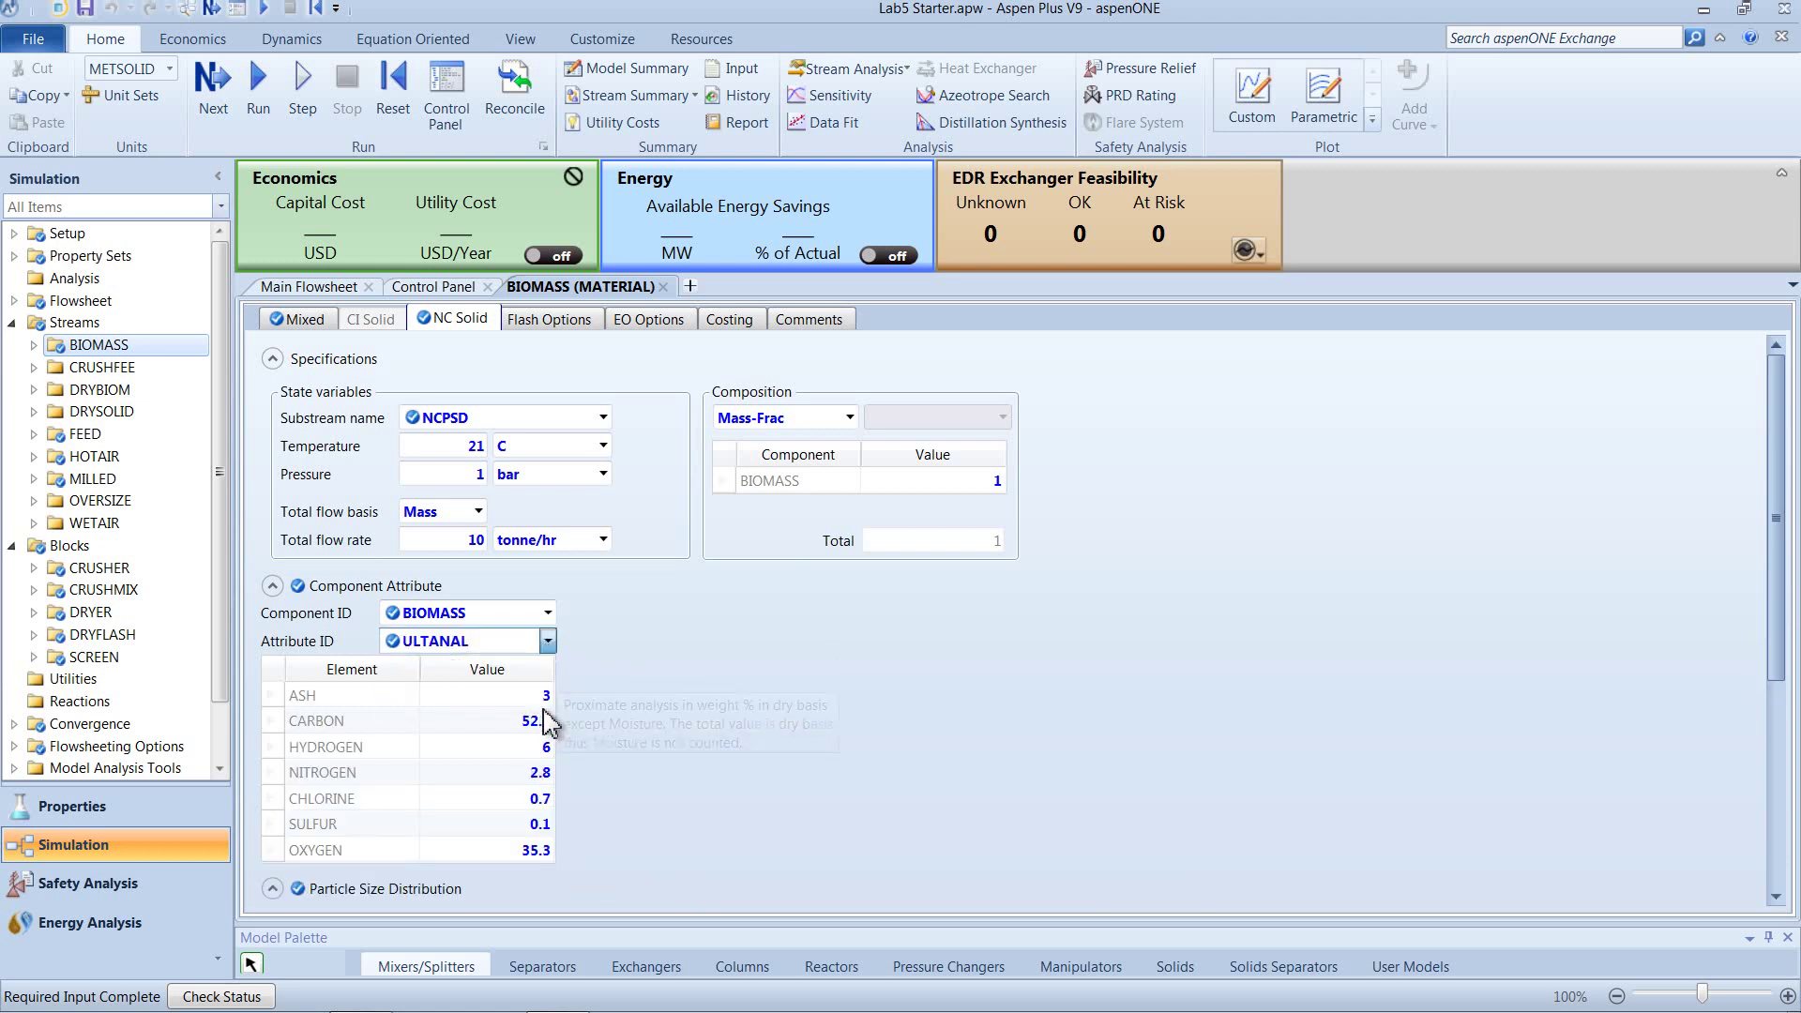
# - Review the BIOMASS particle size distribution, then return to the main flowsheet
pyautogui.scroll(-5, 628, 684)
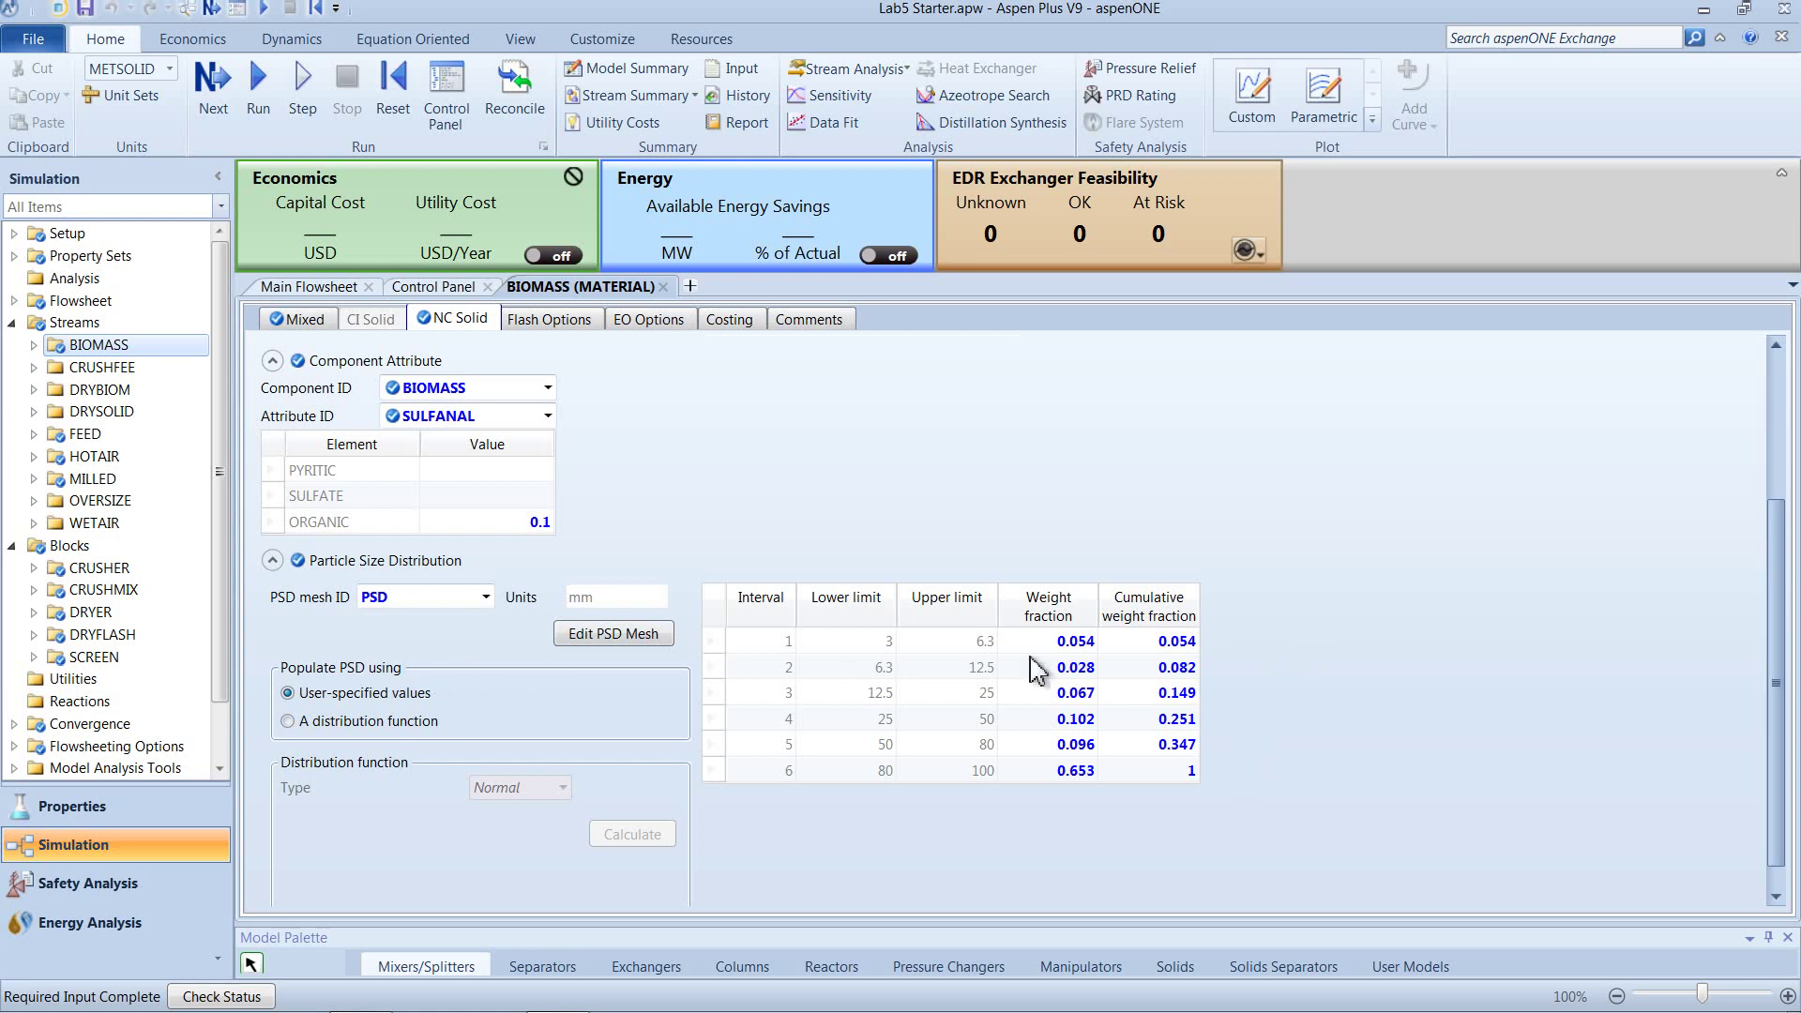
pyautogui.scroll(1, 668, 479)
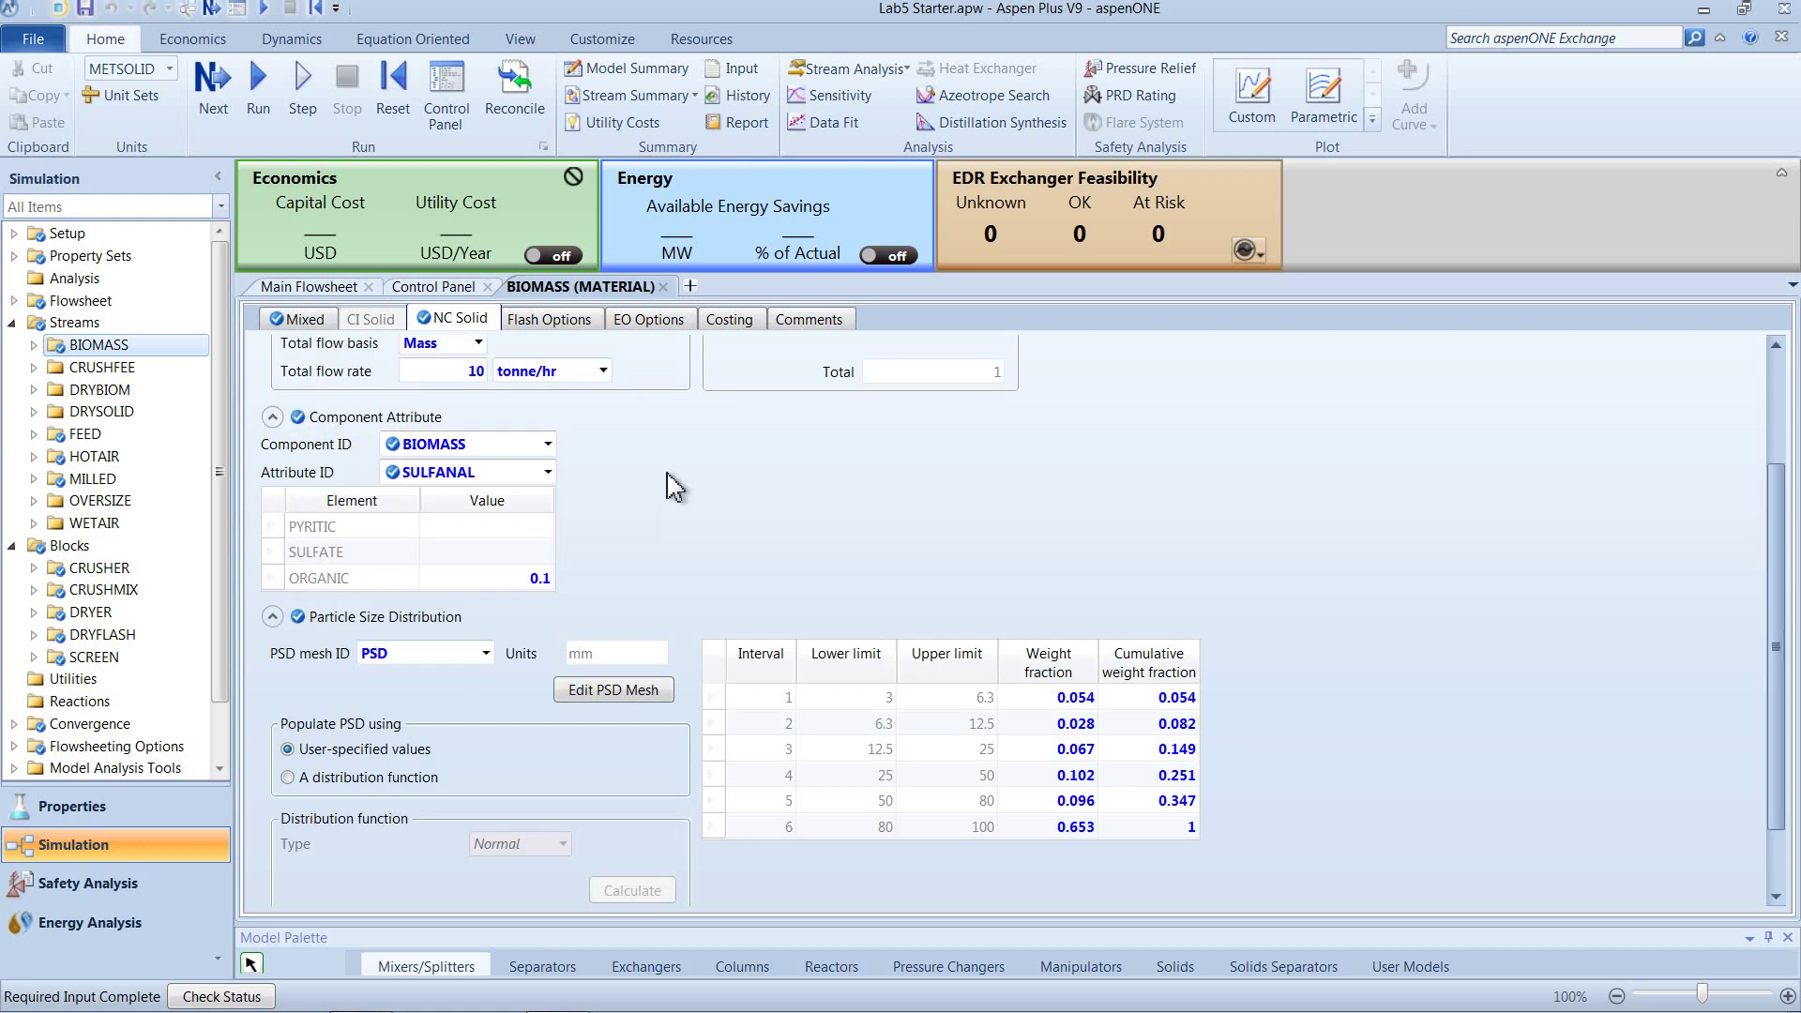
pyautogui.scroll(1, 673, 489)
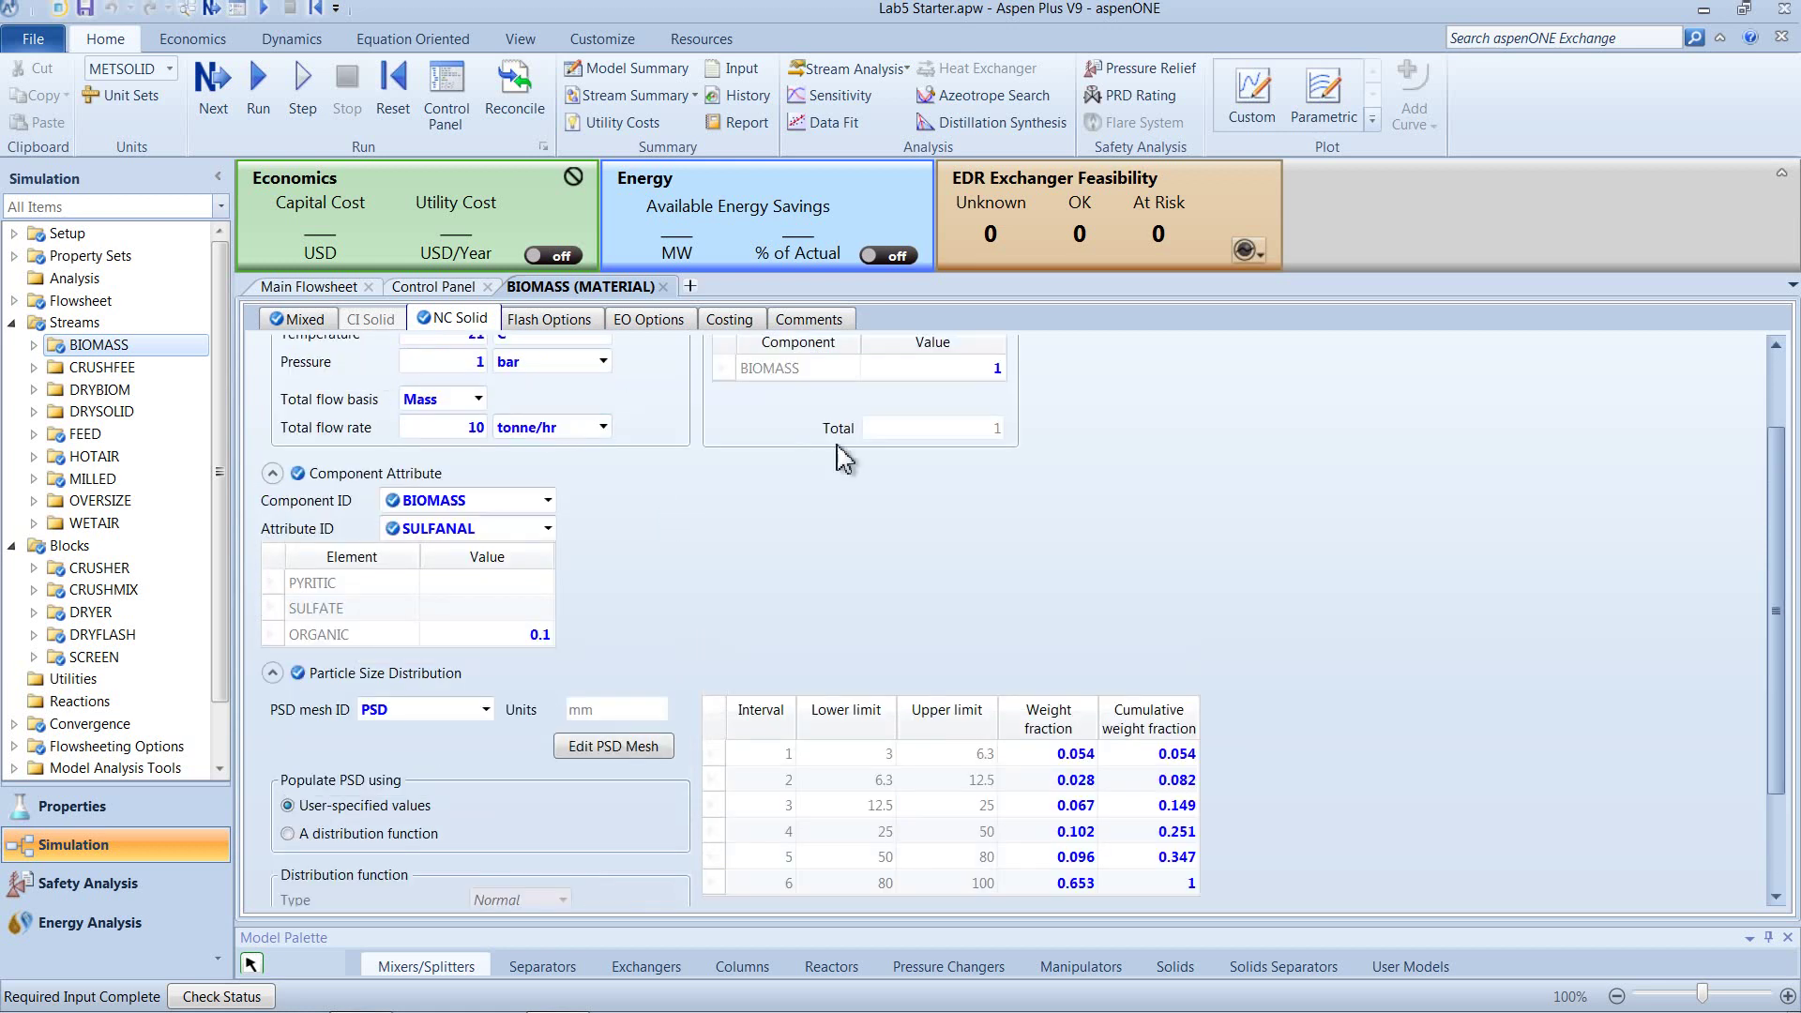
pyautogui.scroll(1, 748, 577)
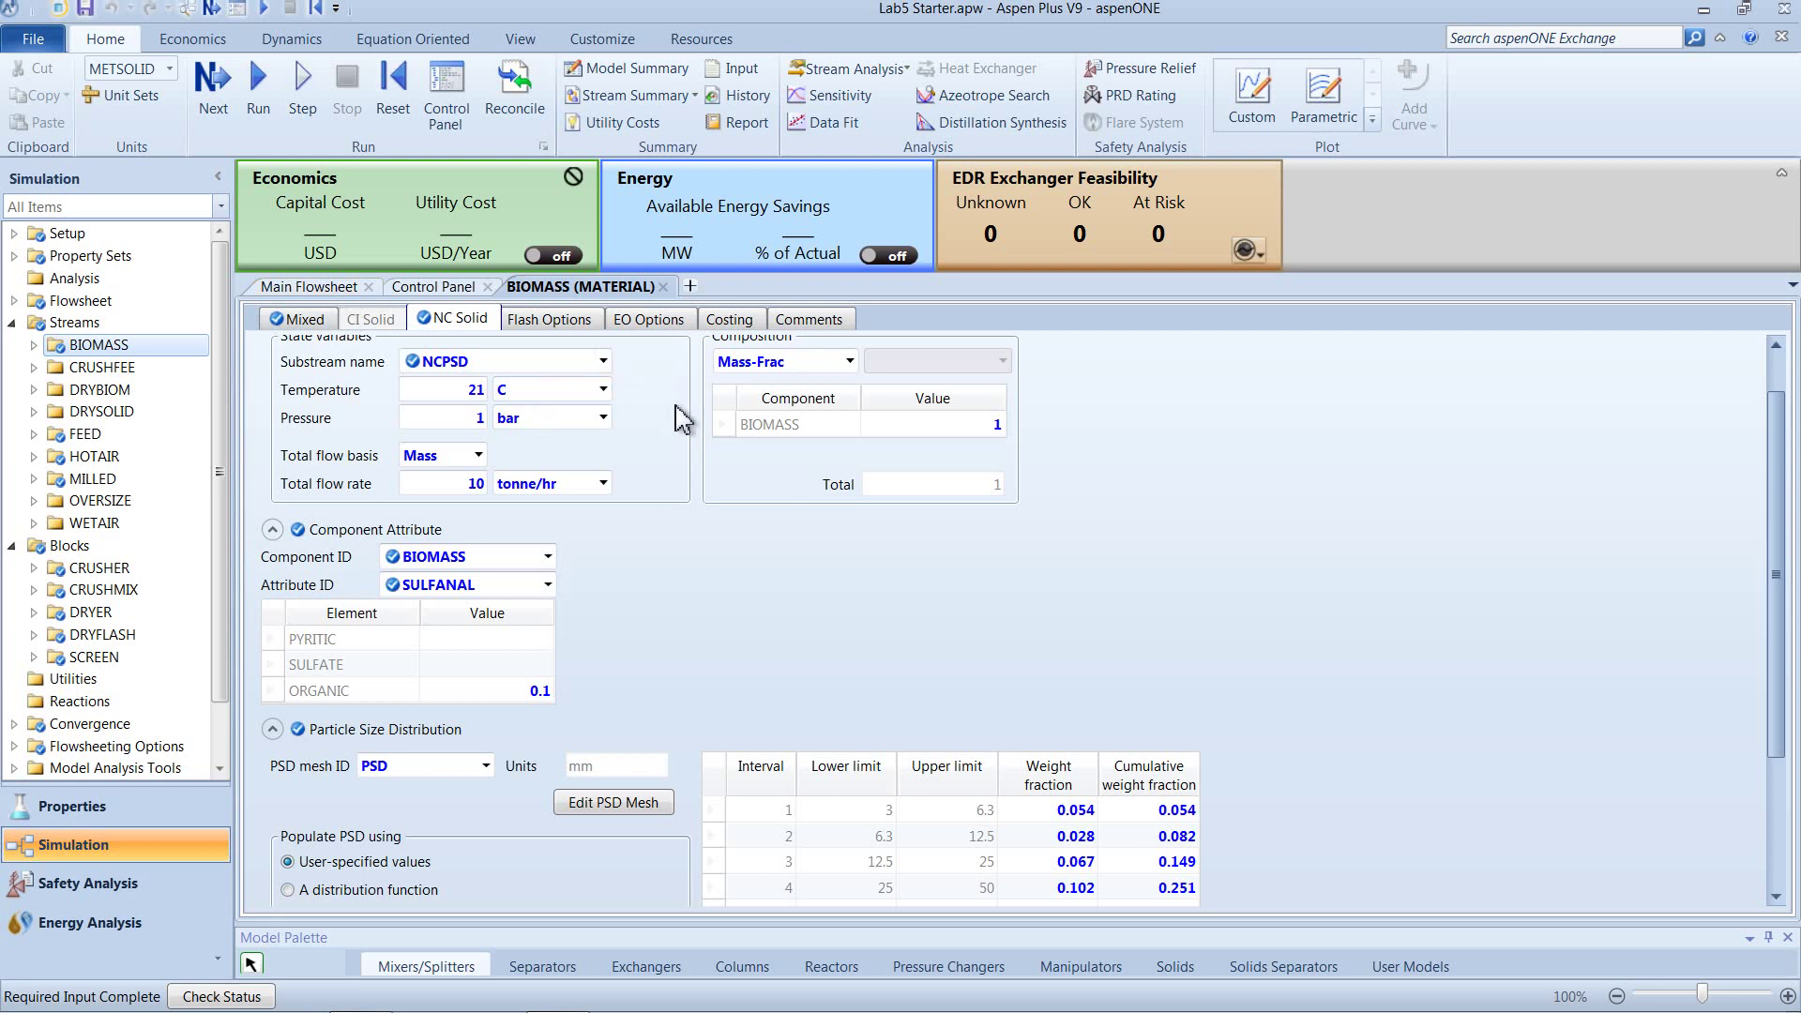
pyautogui.click(293, 287)
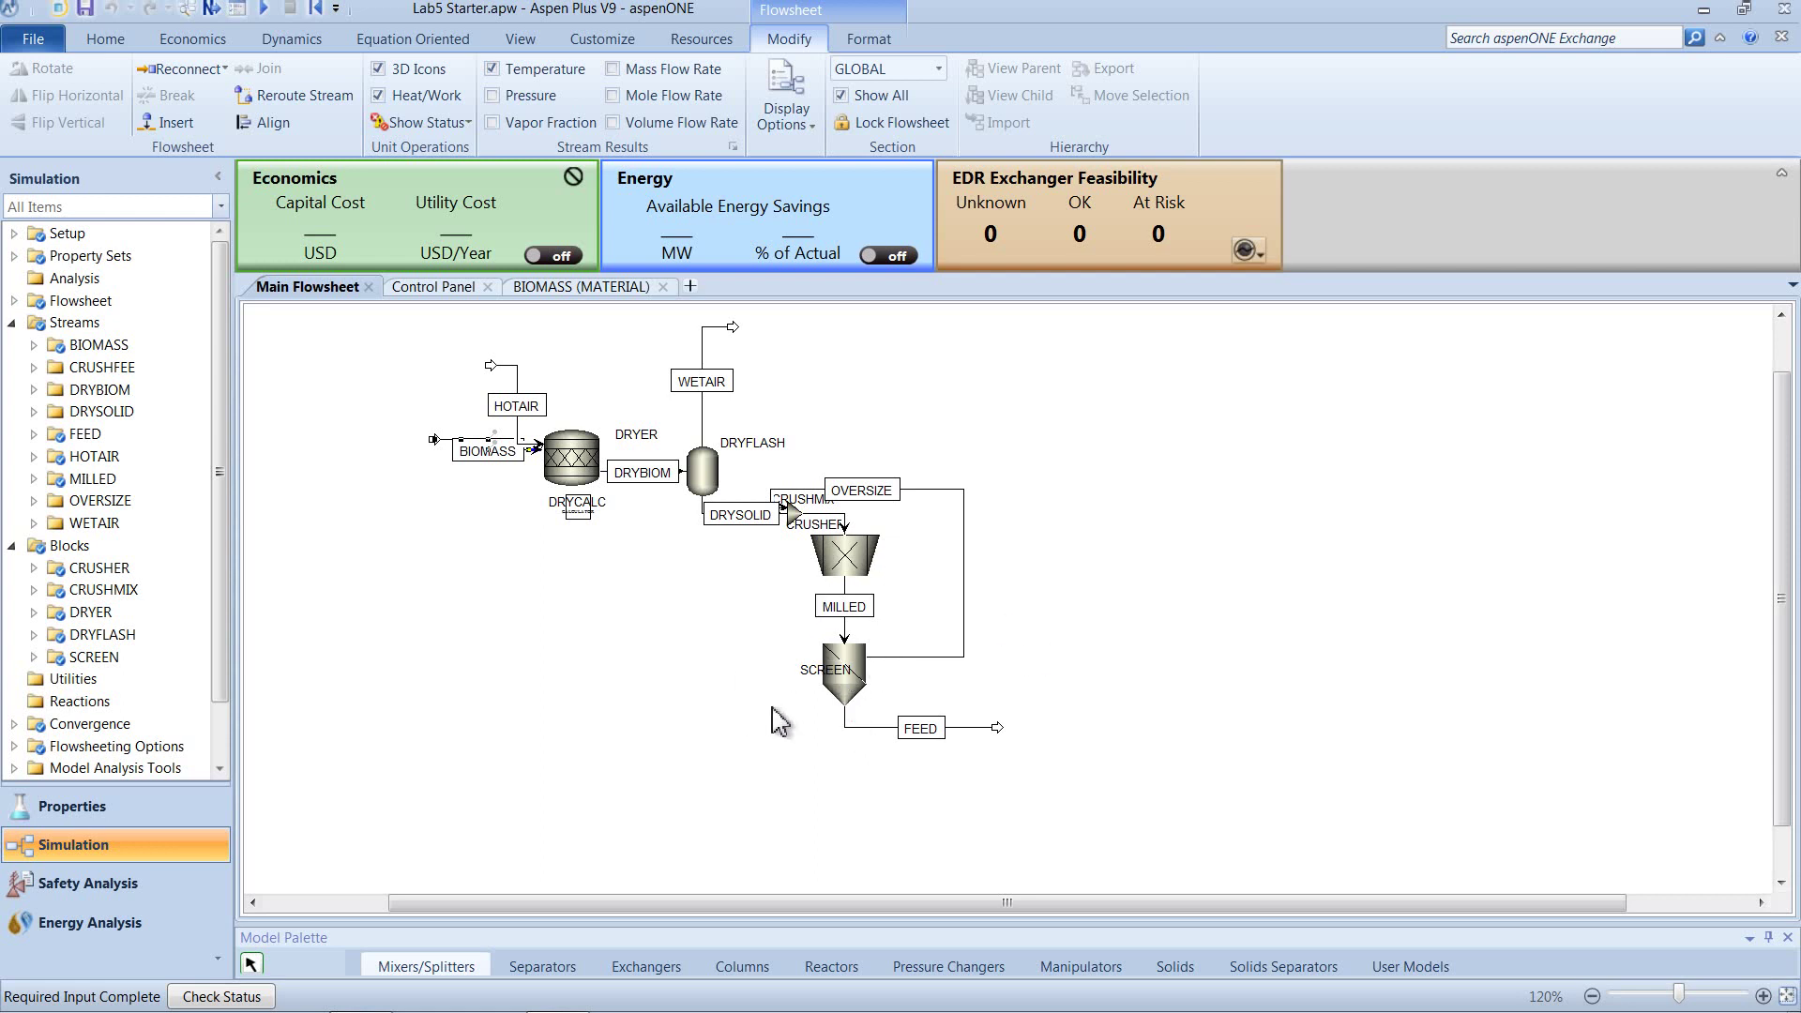
# - Back on the main flowsheet, check the stream temperatures, with FEED at 105 °C
pyautogui.click(812, 754)
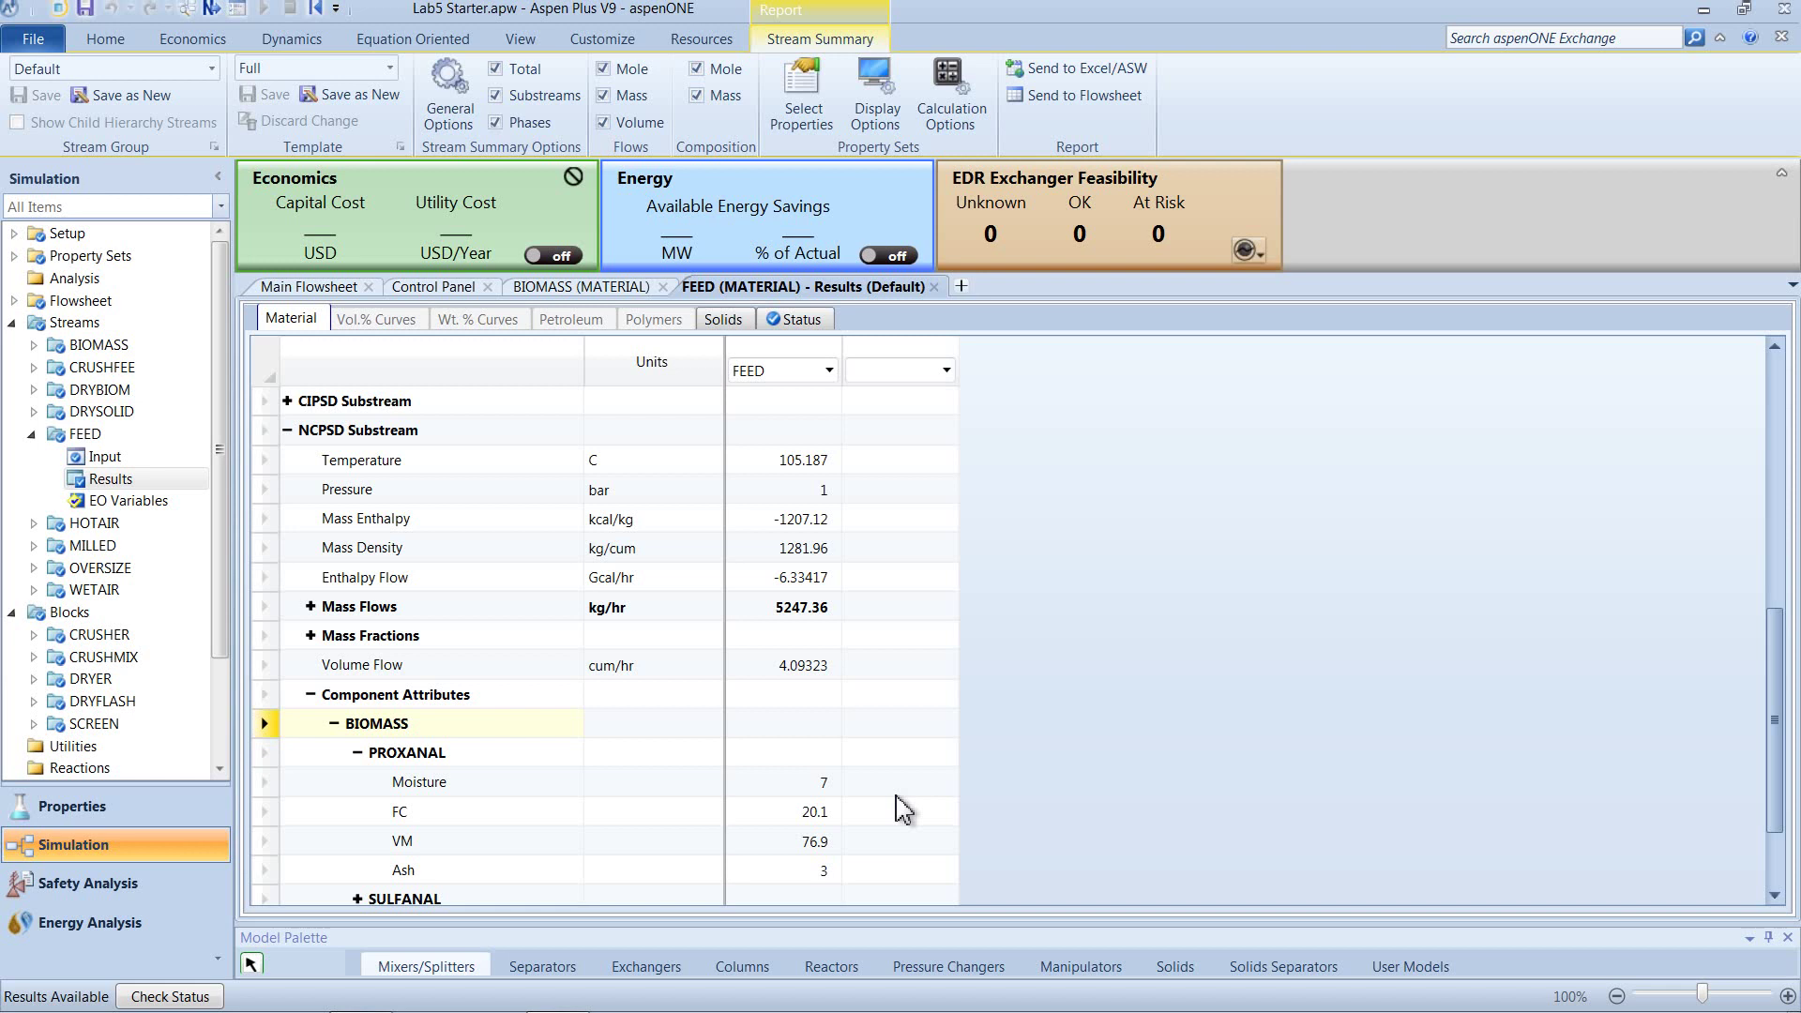
pyautogui.click(319, 287)
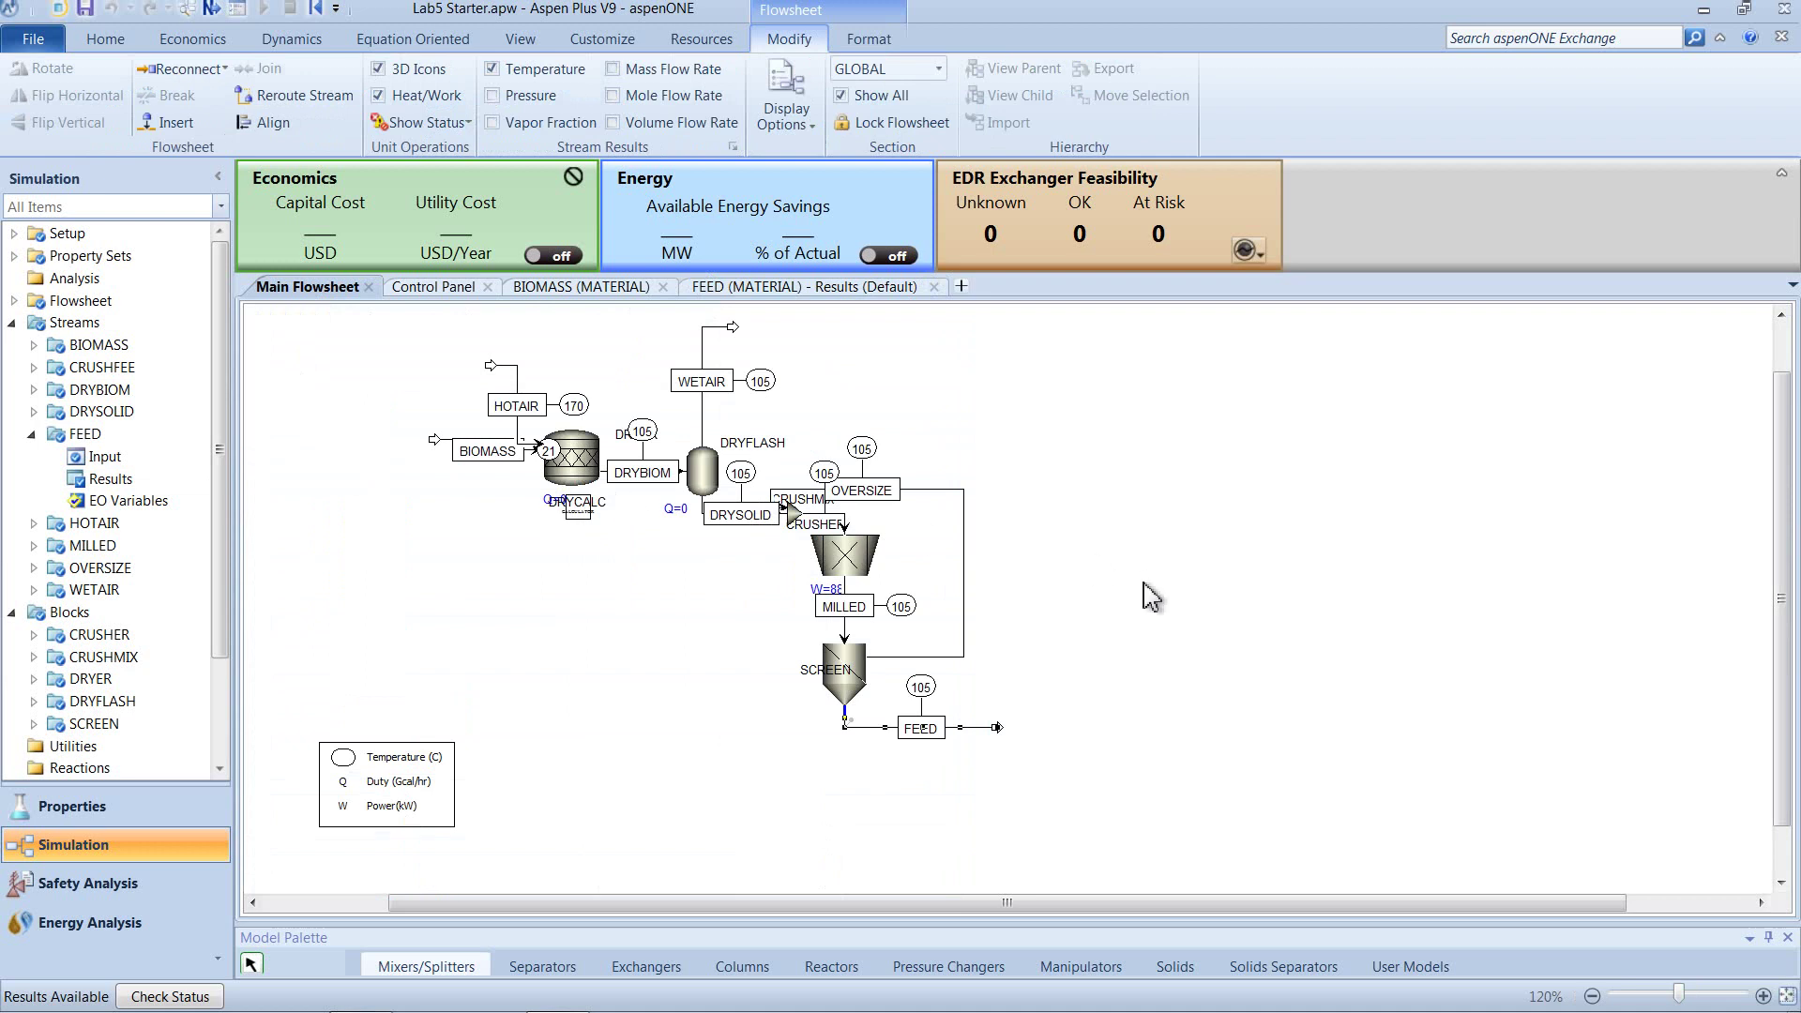
pyautogui.click(1115, 704)
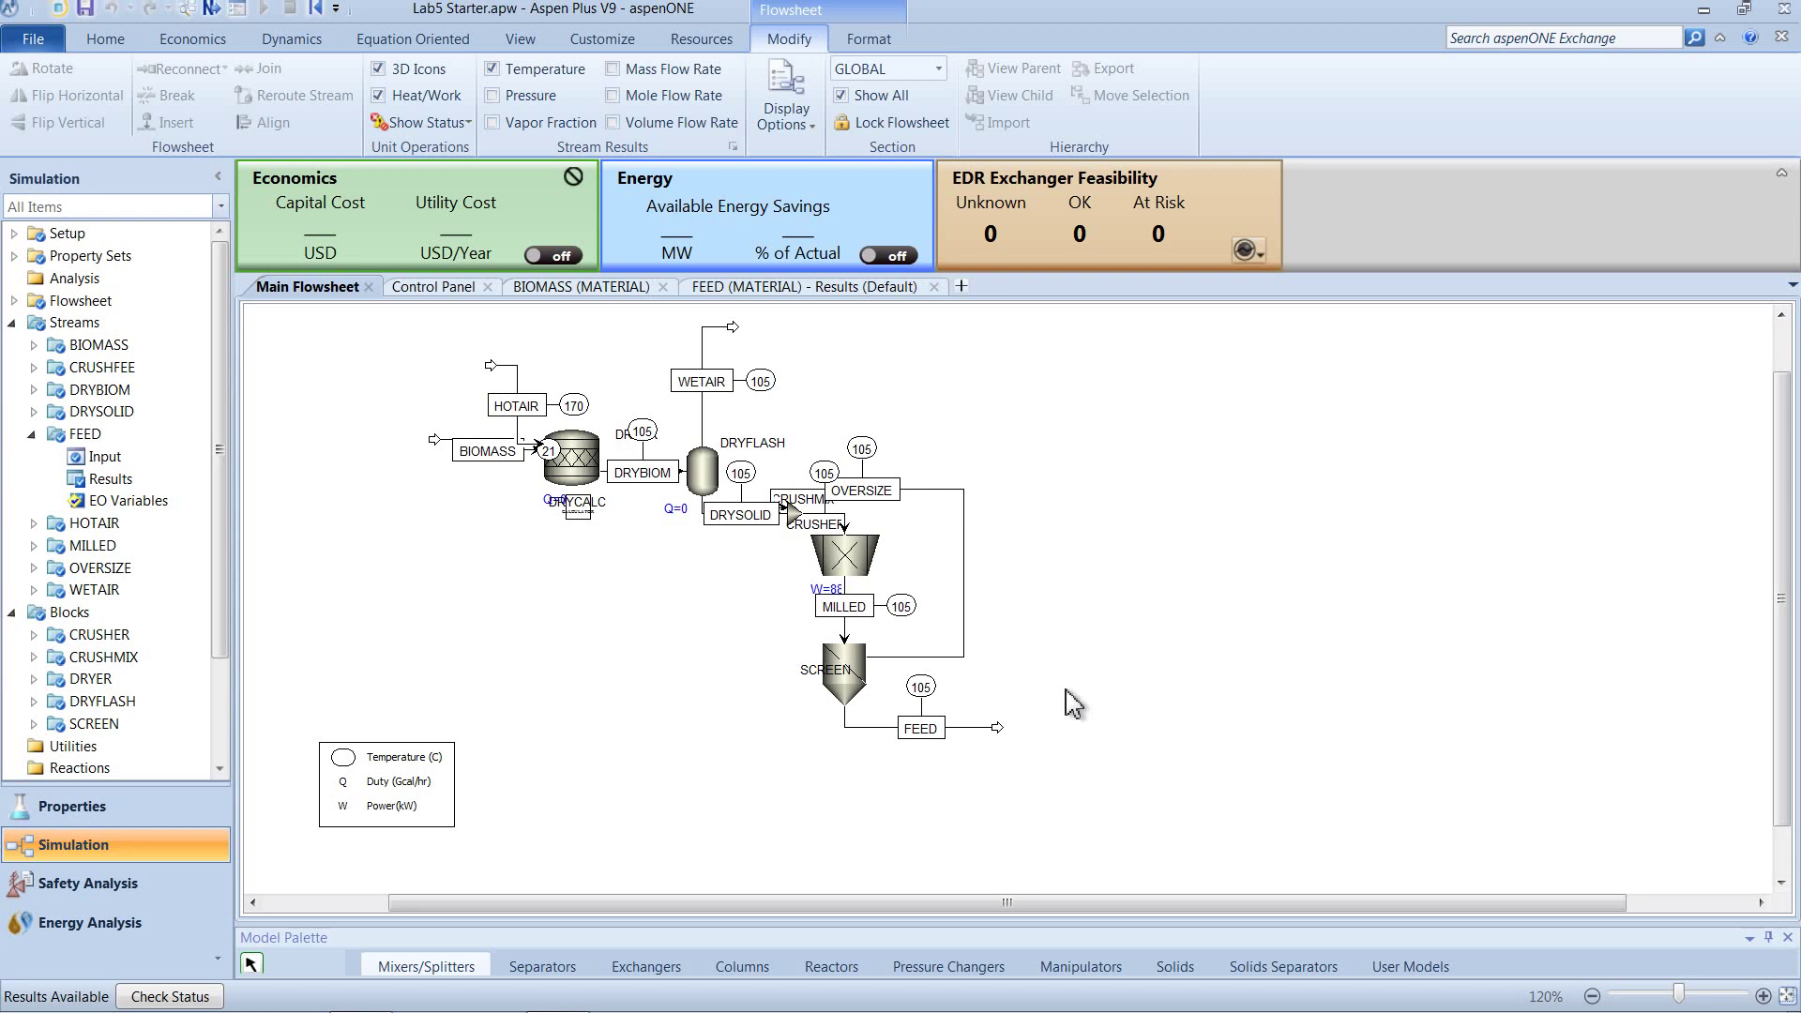
# - Place an RYield reactor block B1 to the right of the FEED stream
pyautogui.moveTo(989, 925); pyautogui.dragTo(1002, 859)
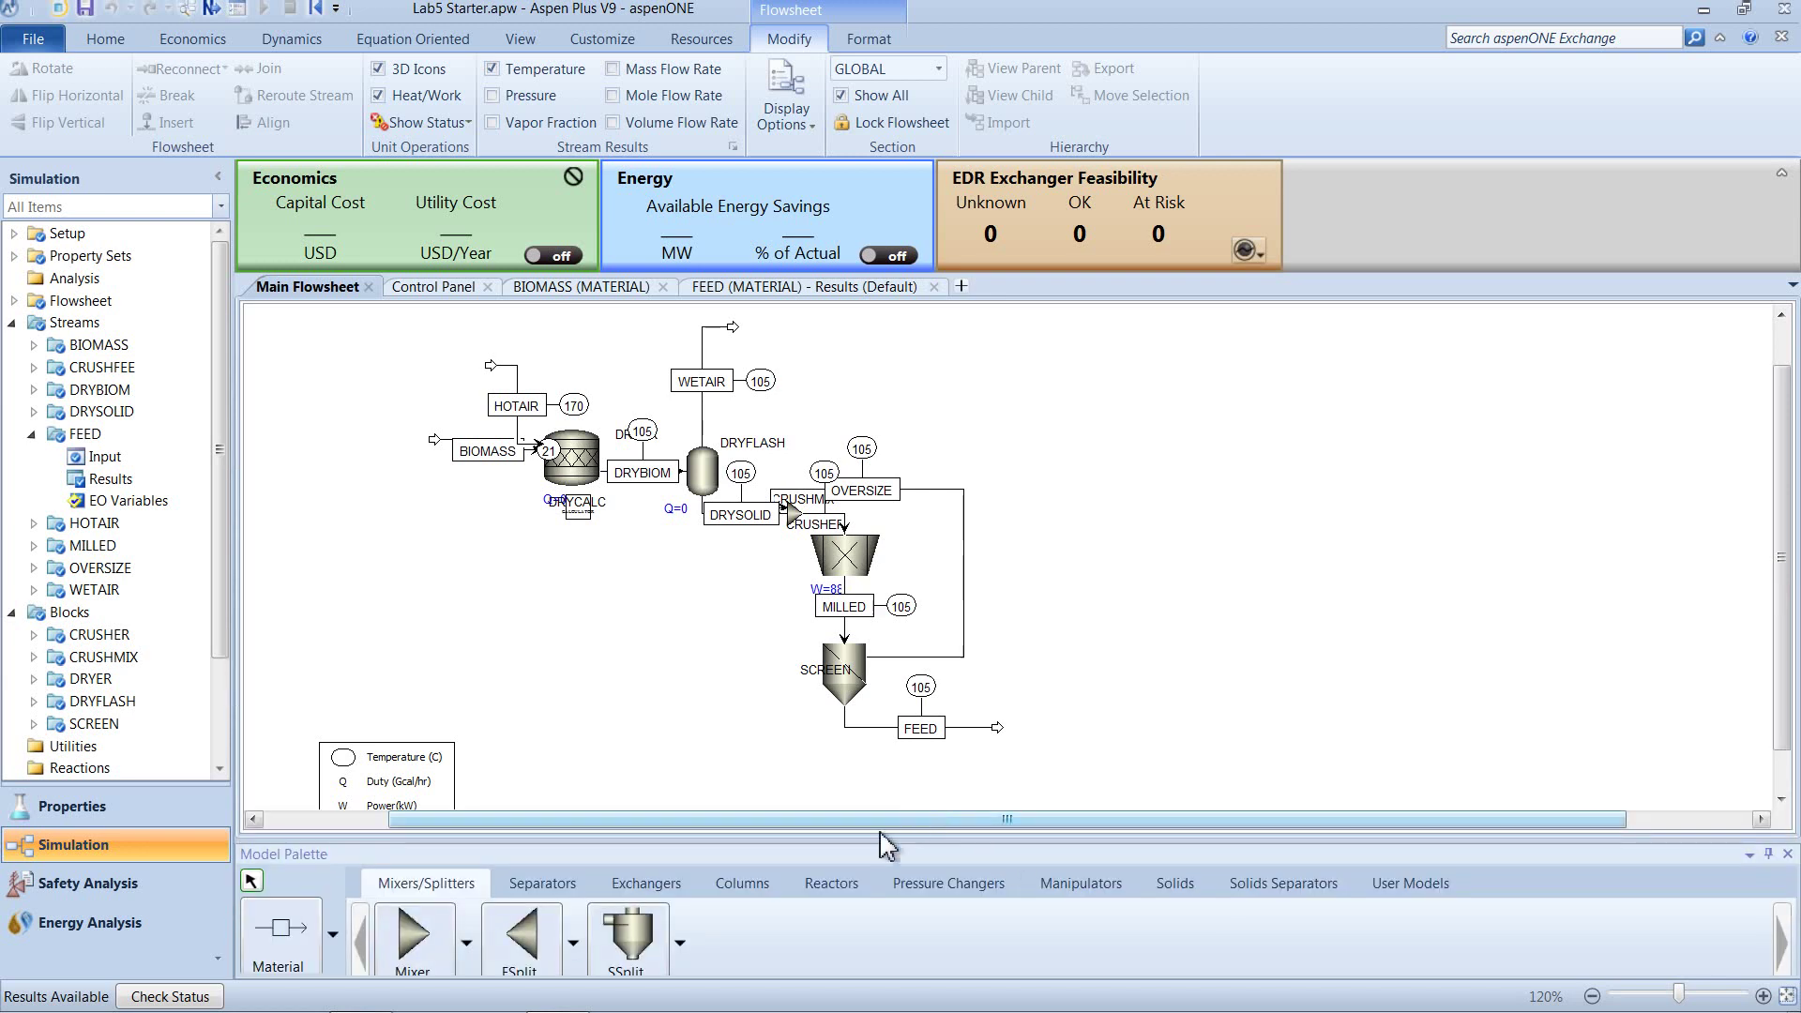
pyautogui.click(851, 899)
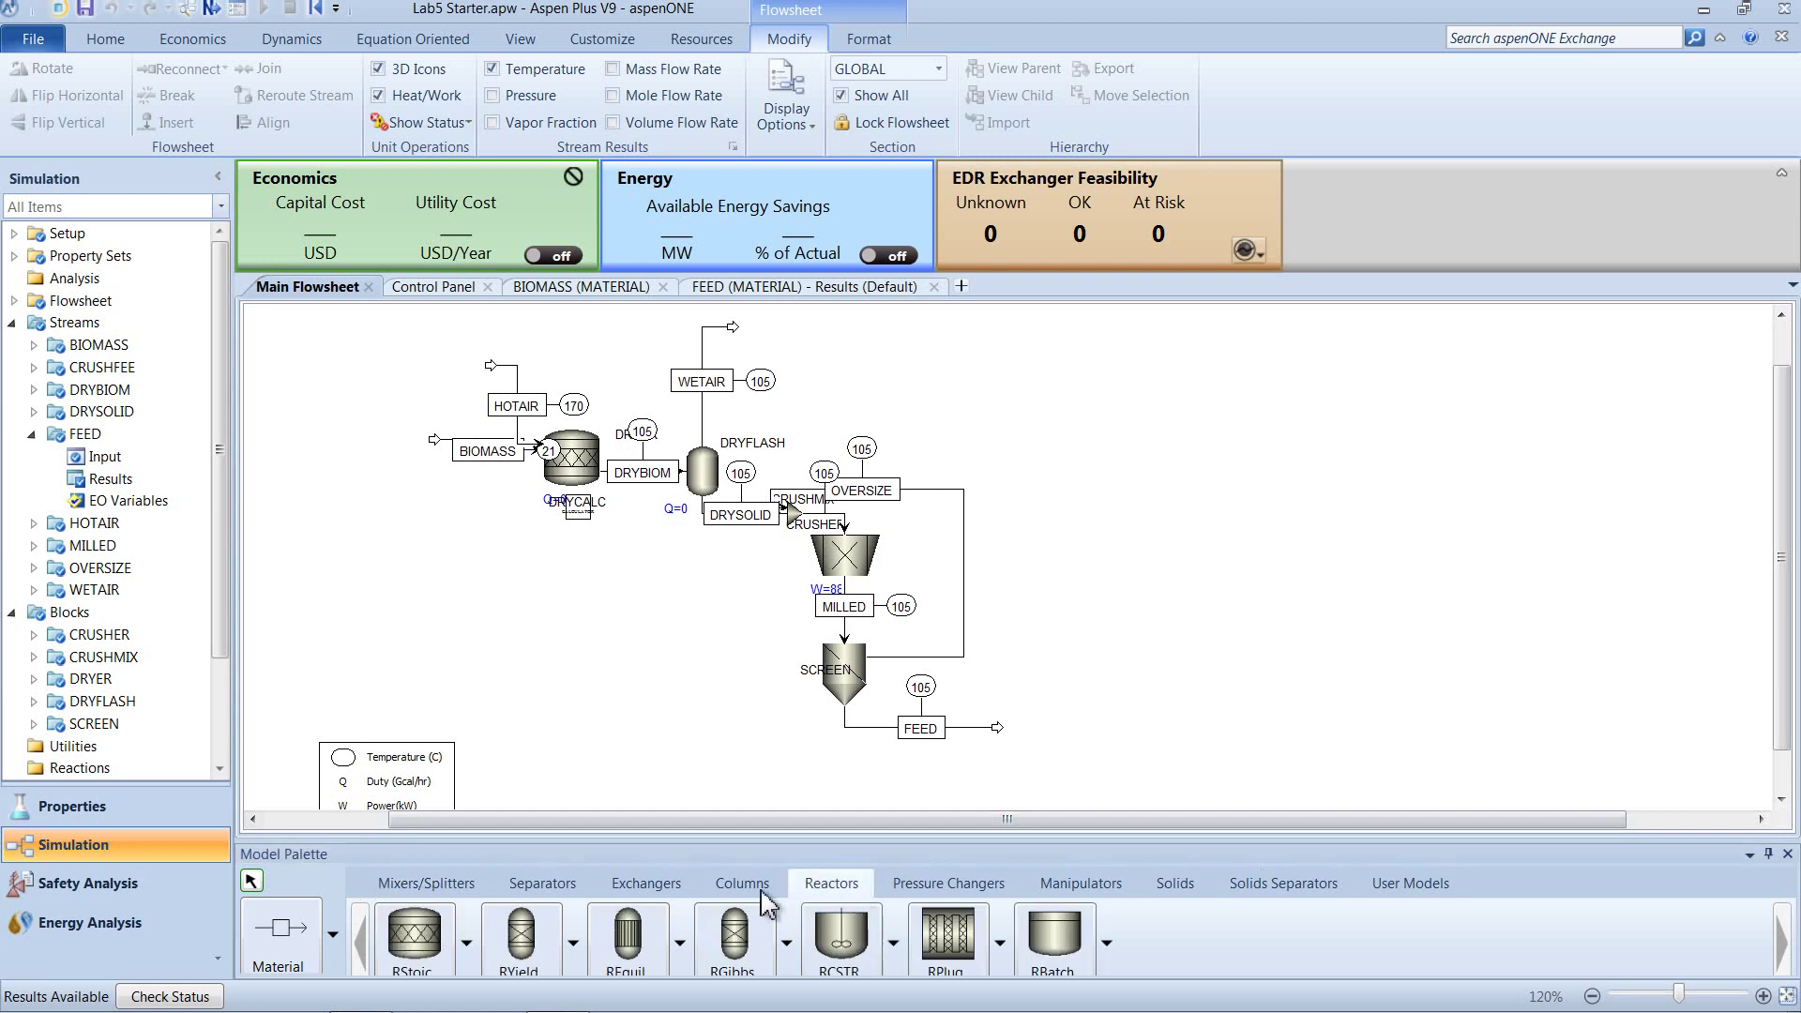
pyautogui.click(528, 955)
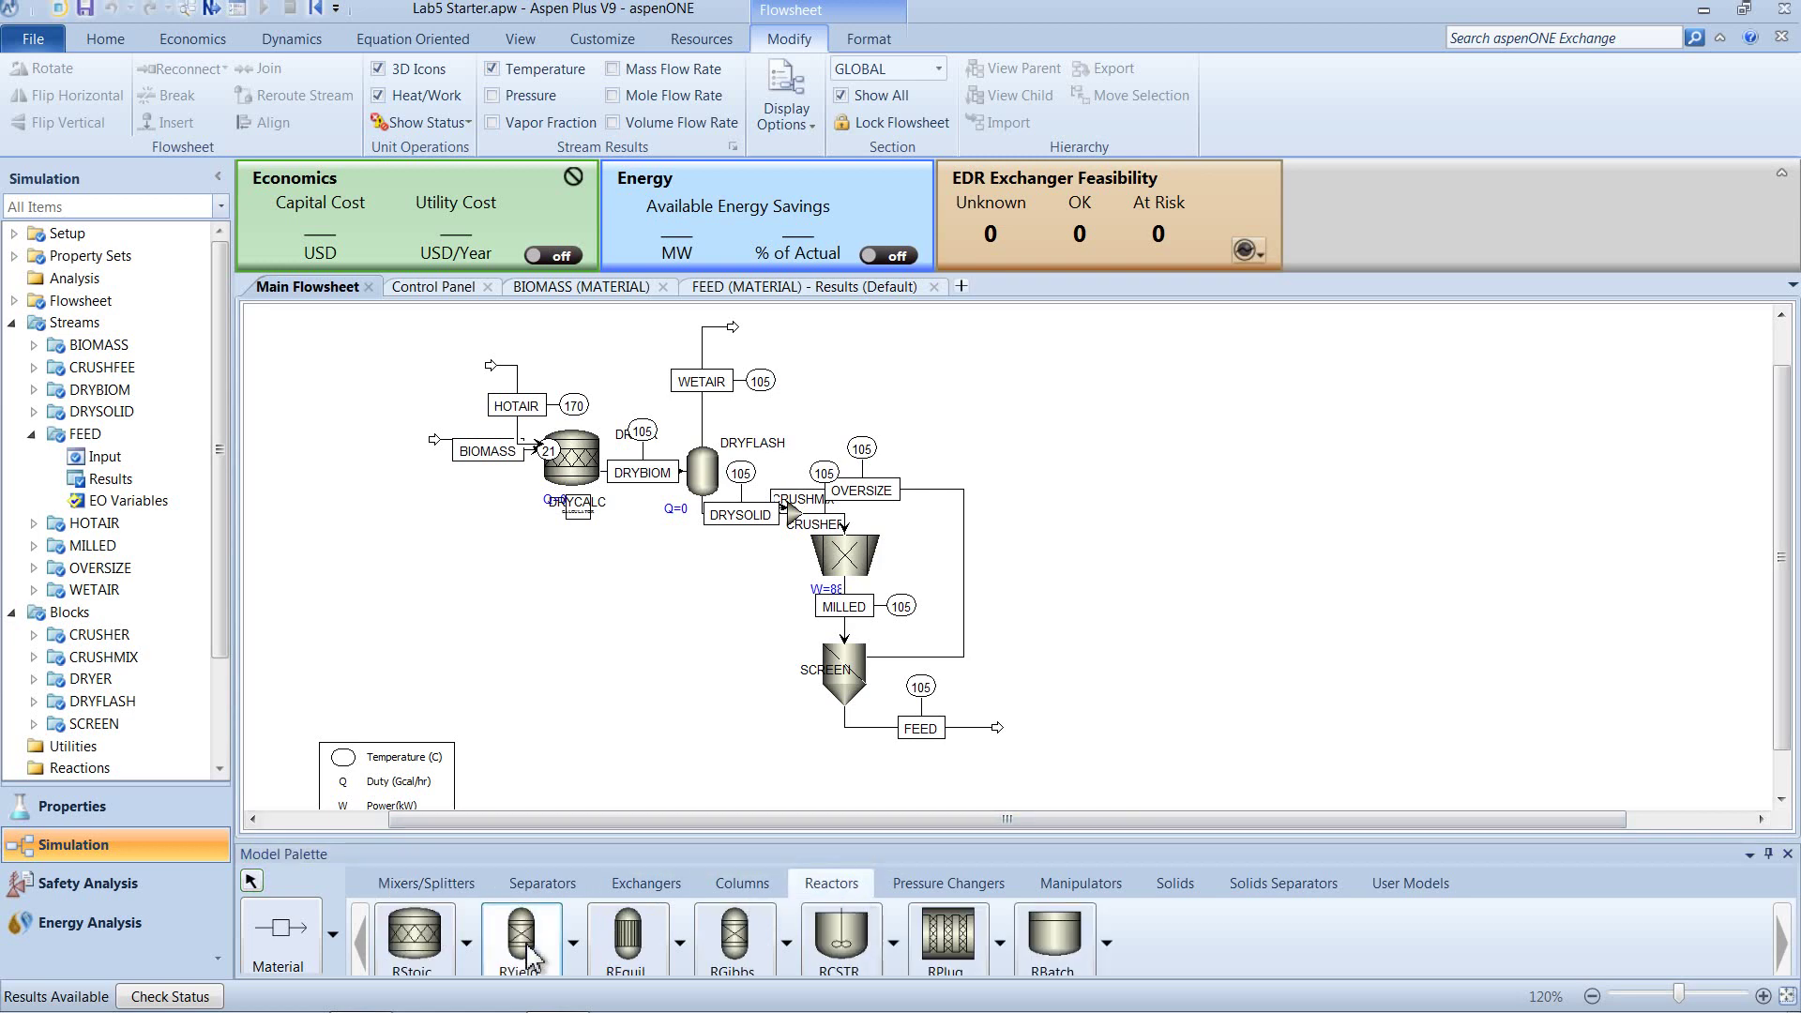
pyautogui.click(1091, 746)
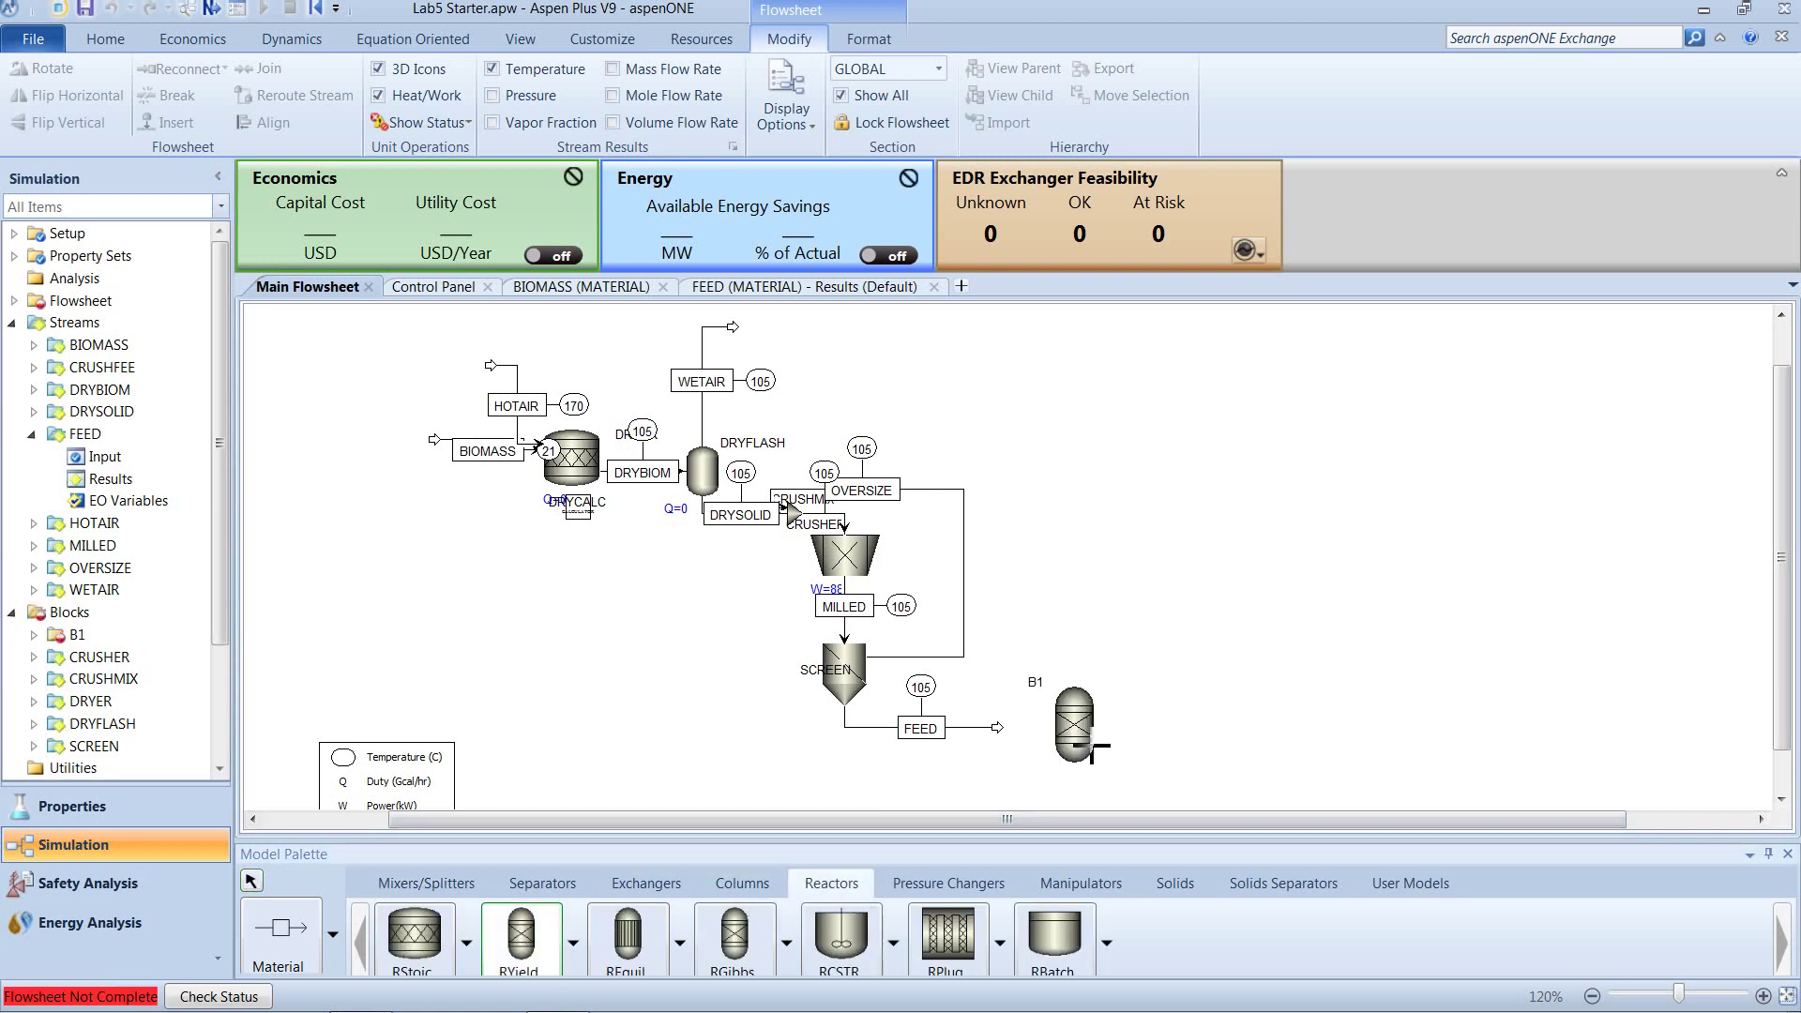
# - Reconnect the FEED stream's destination to B1's inlet
pyautogui.click(251, 882)
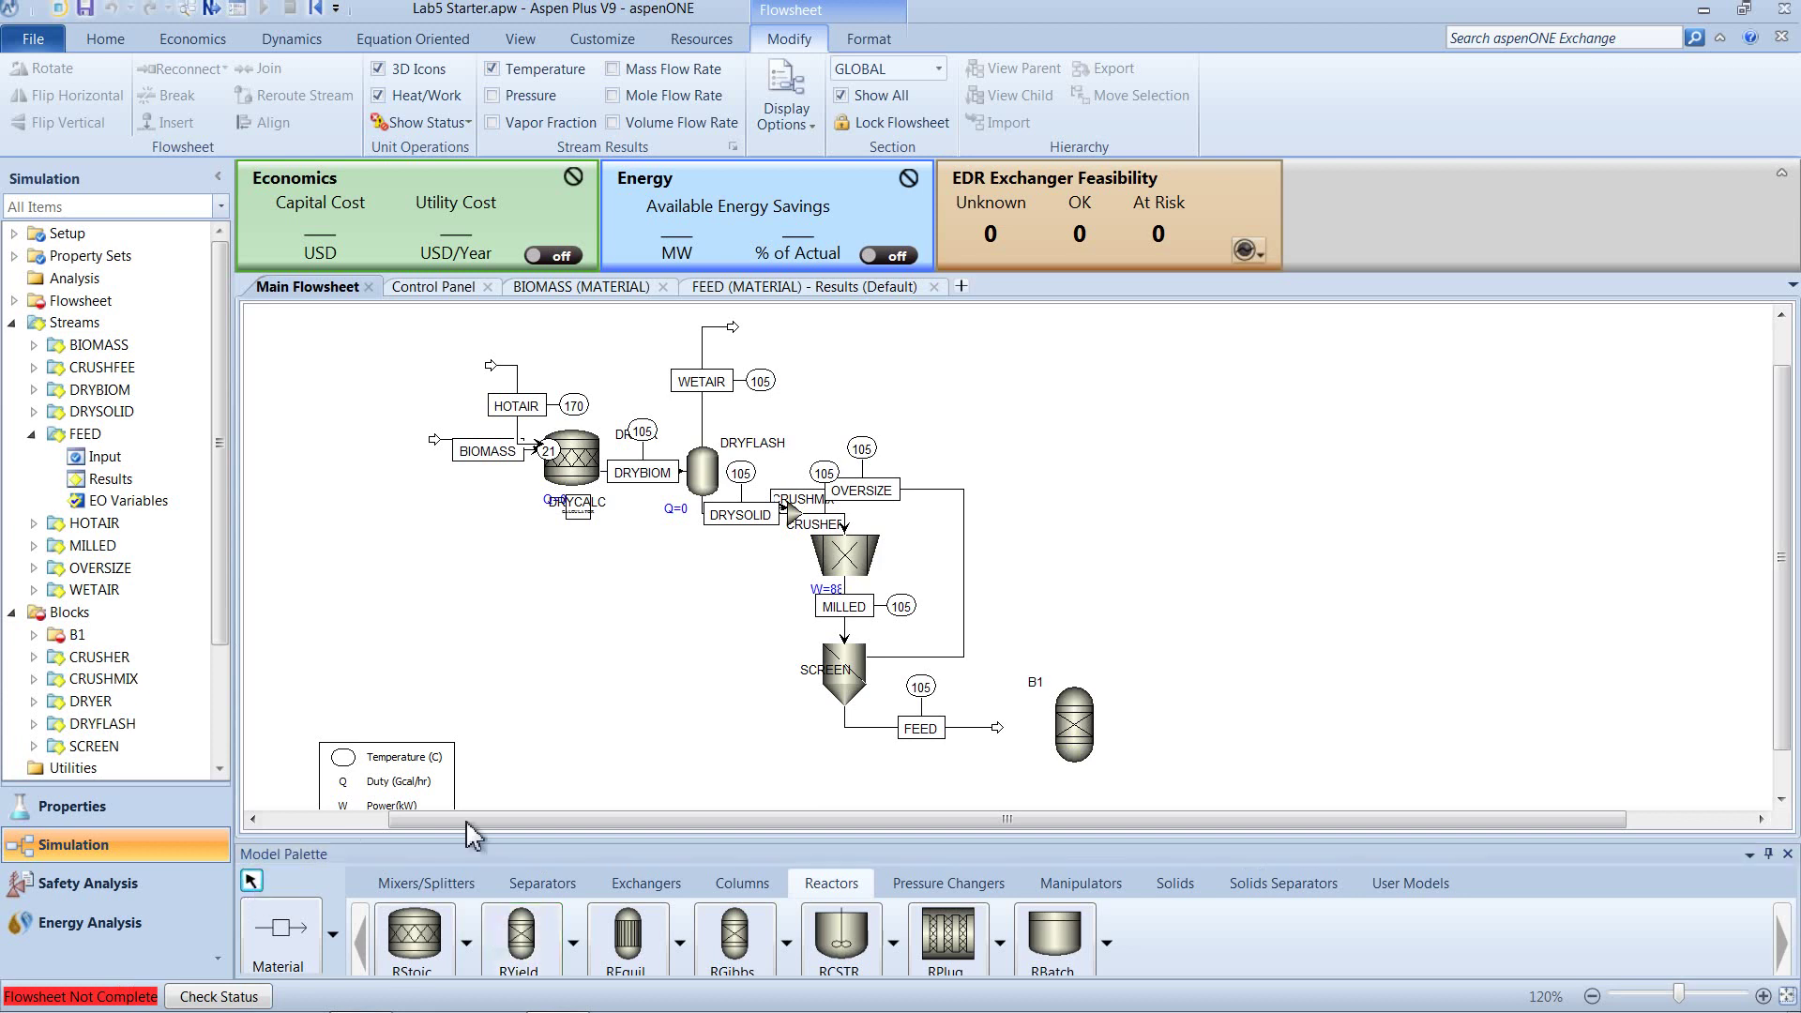
pyautogui.click(972, 729)
pyautogui.rightClick(973, 729)
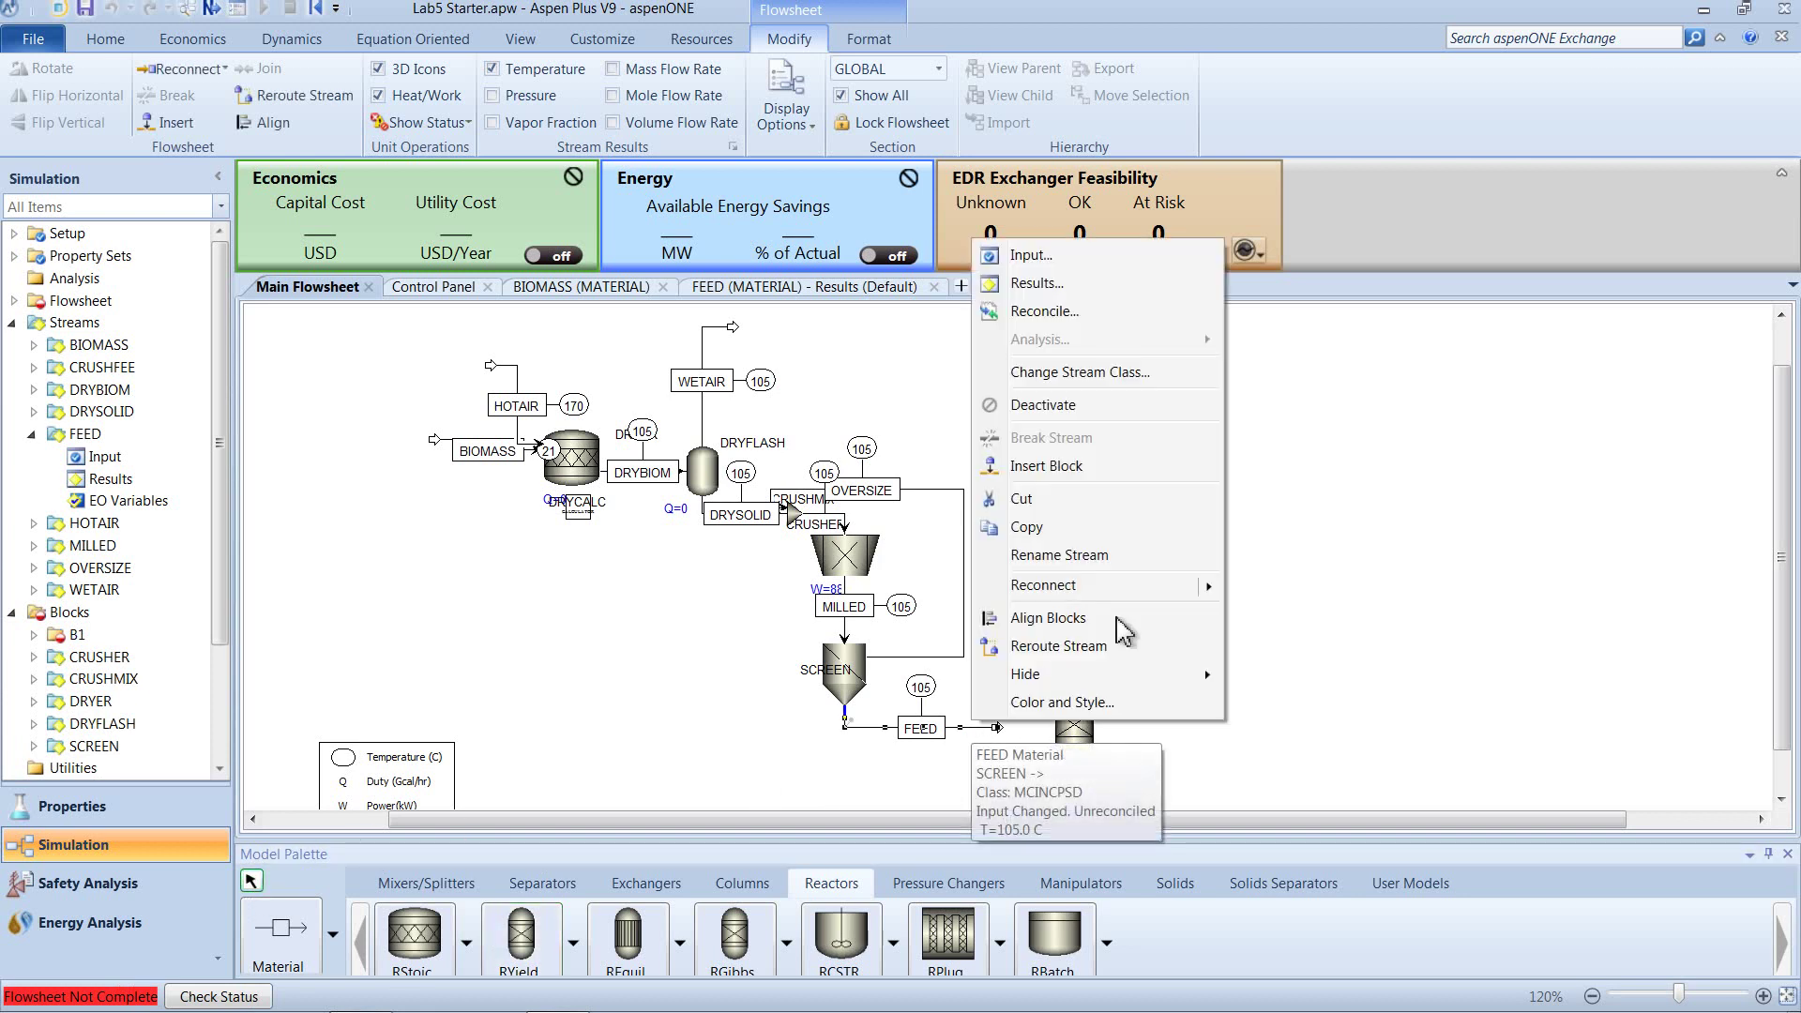
pyautogui.moveTo(1205, 585)
pyautogui.click(1257, 597)
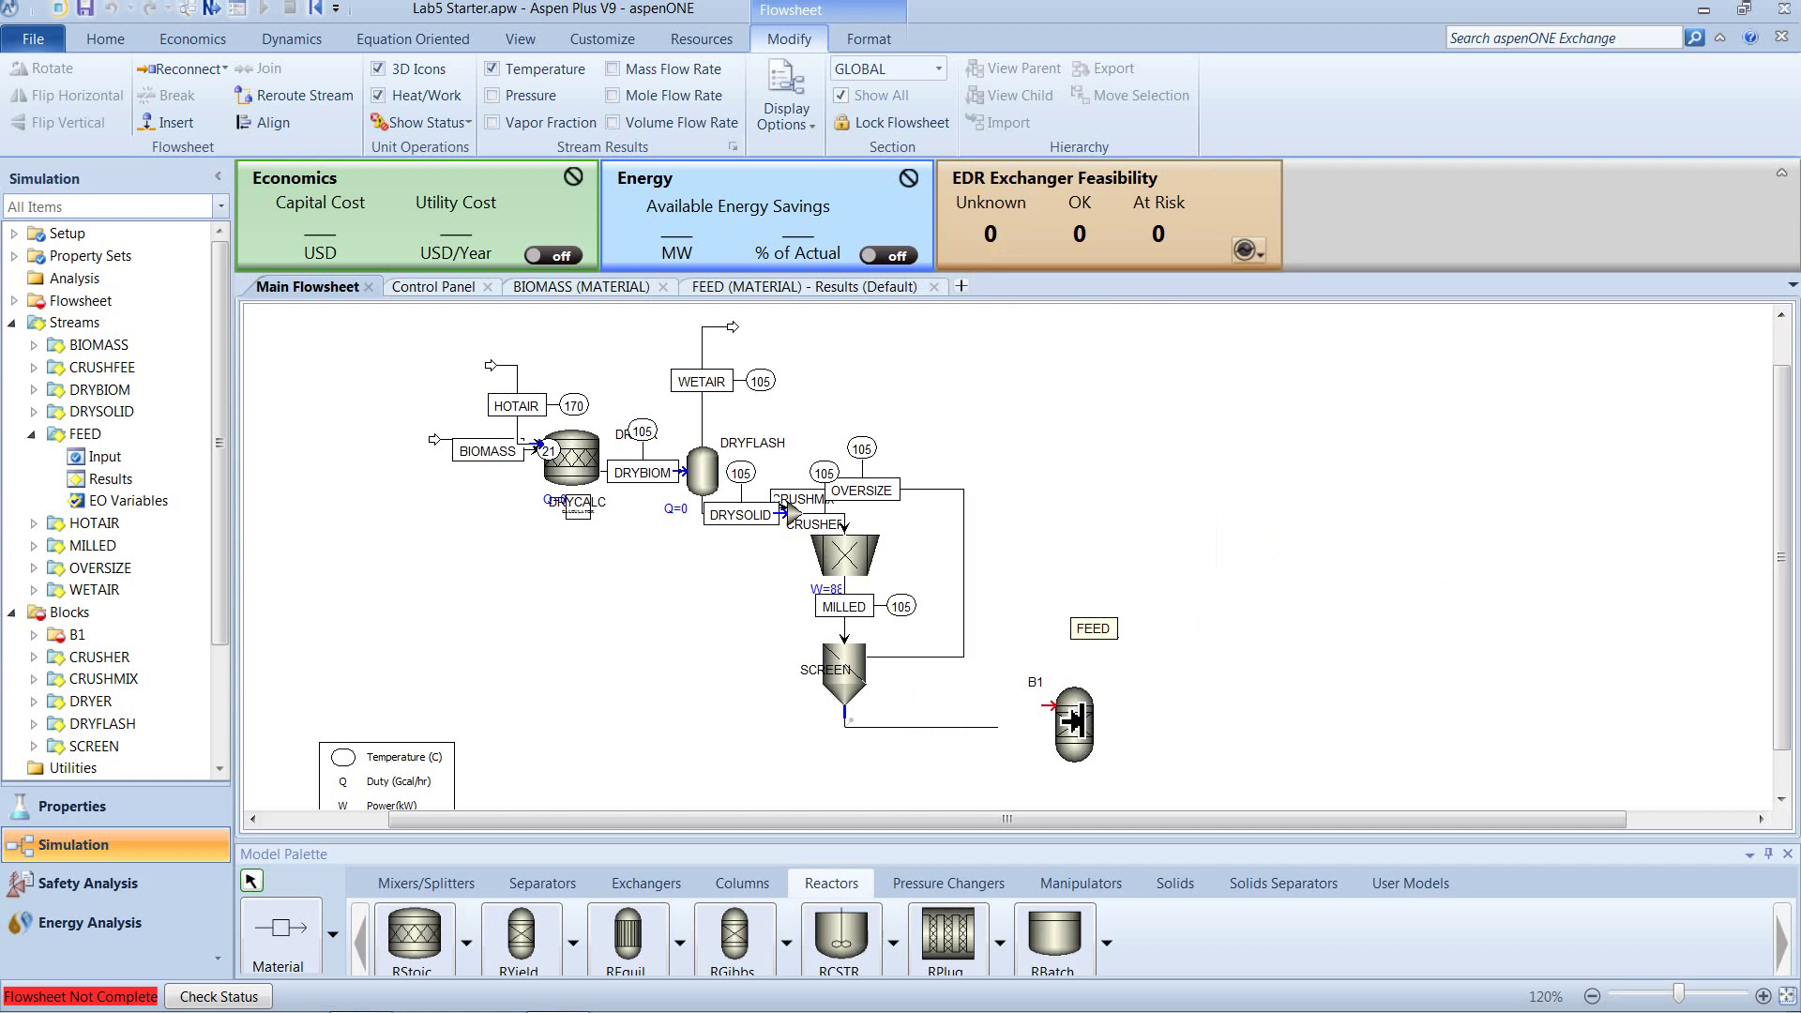
pyautogui.click(1044, 705)
# - Draw material stream S1 from B1's outlet
pyautogui.click(281, 949)
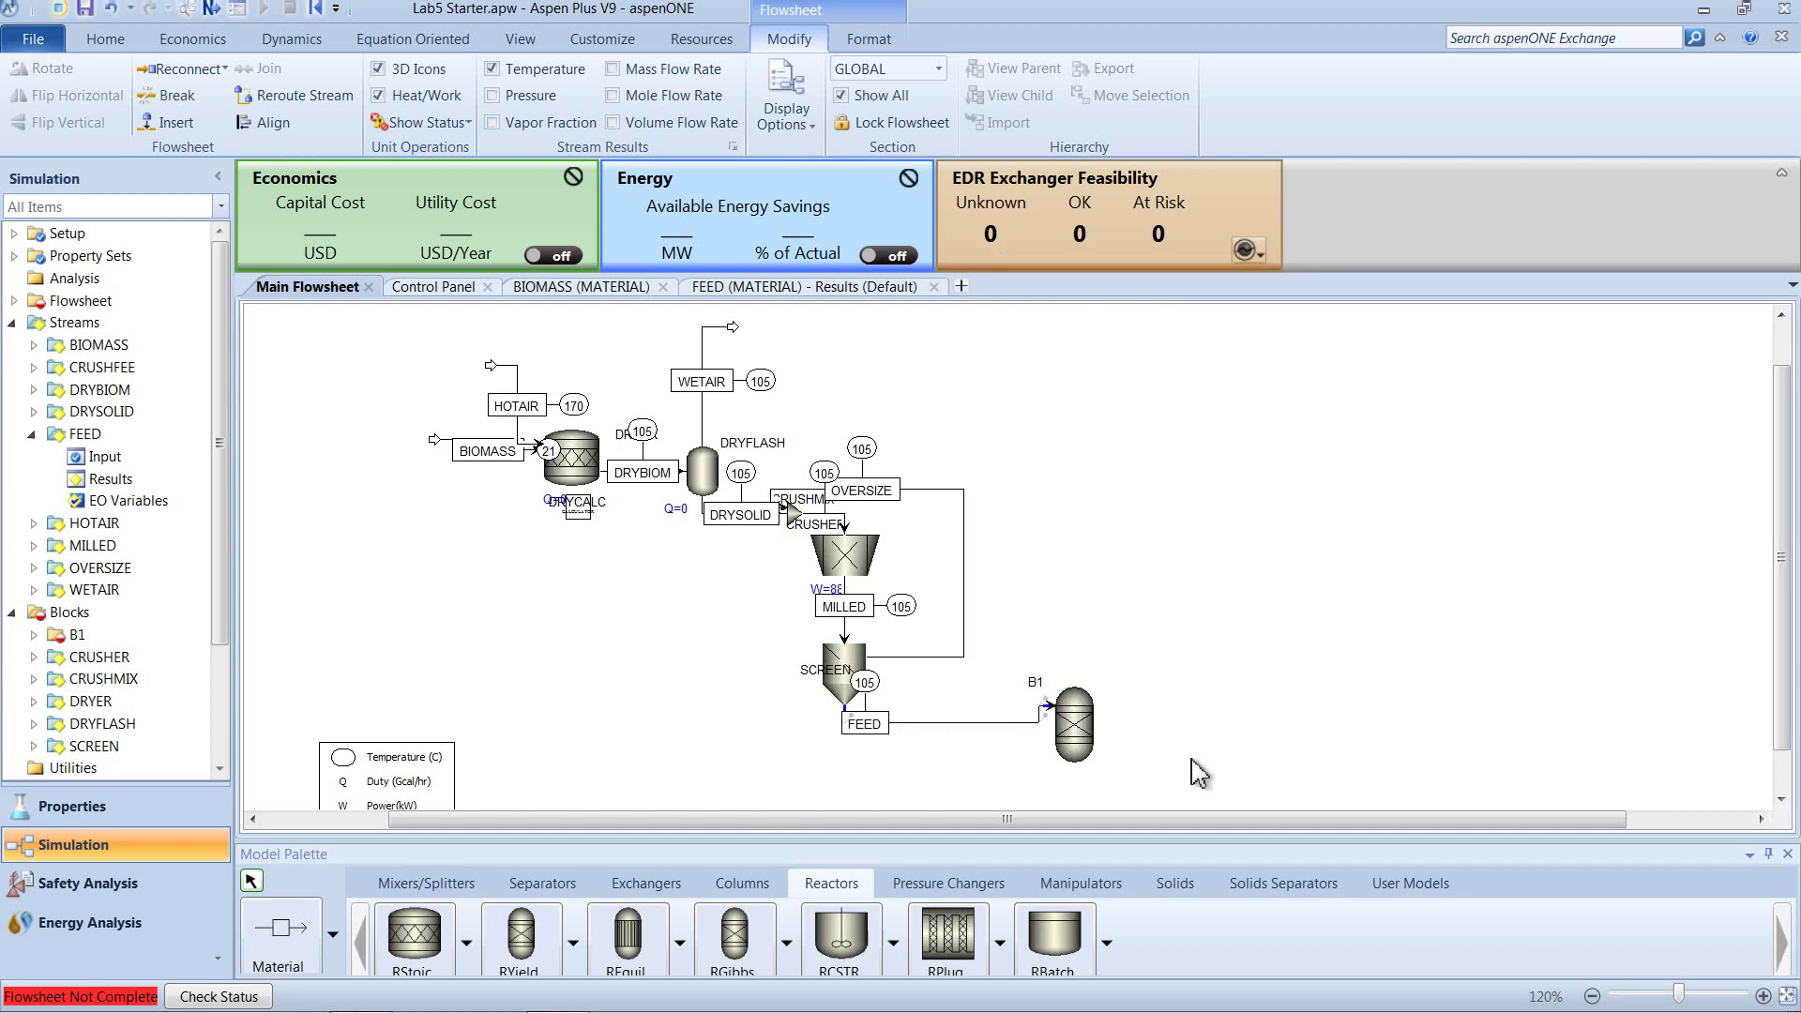
pyautogui.click(1089, 781)
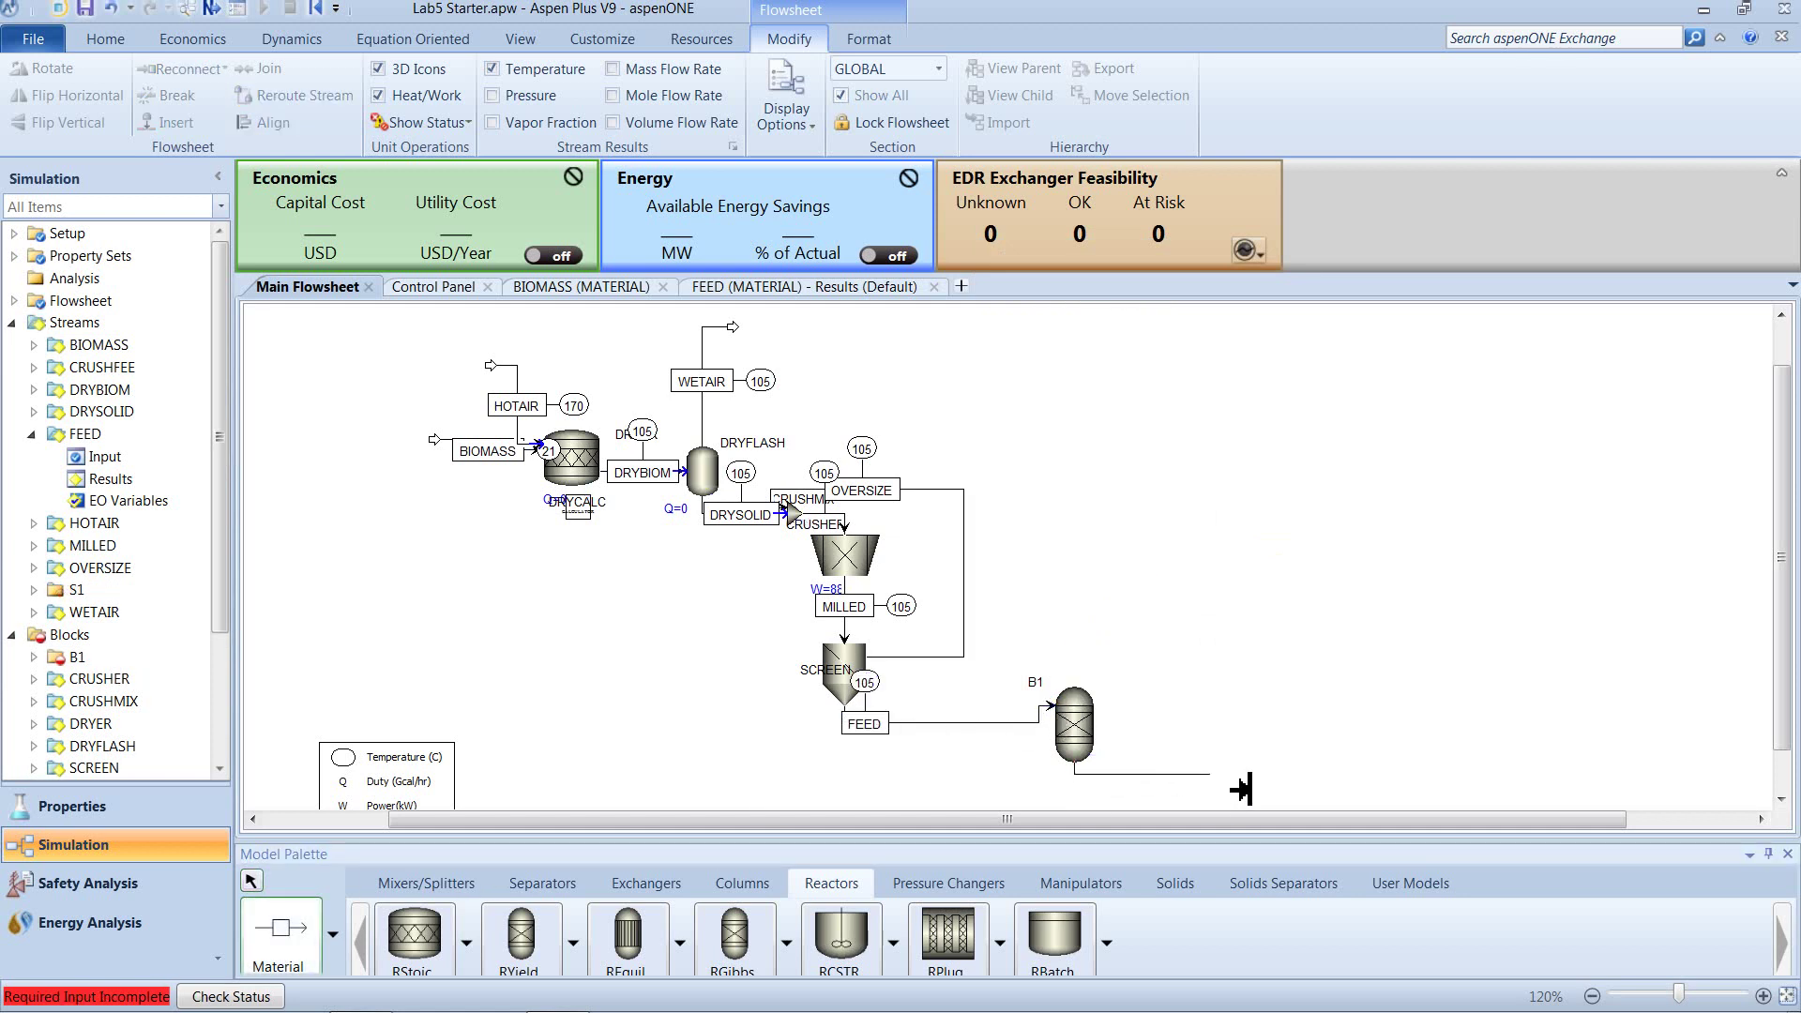
pyautogui.click(1229, 781)
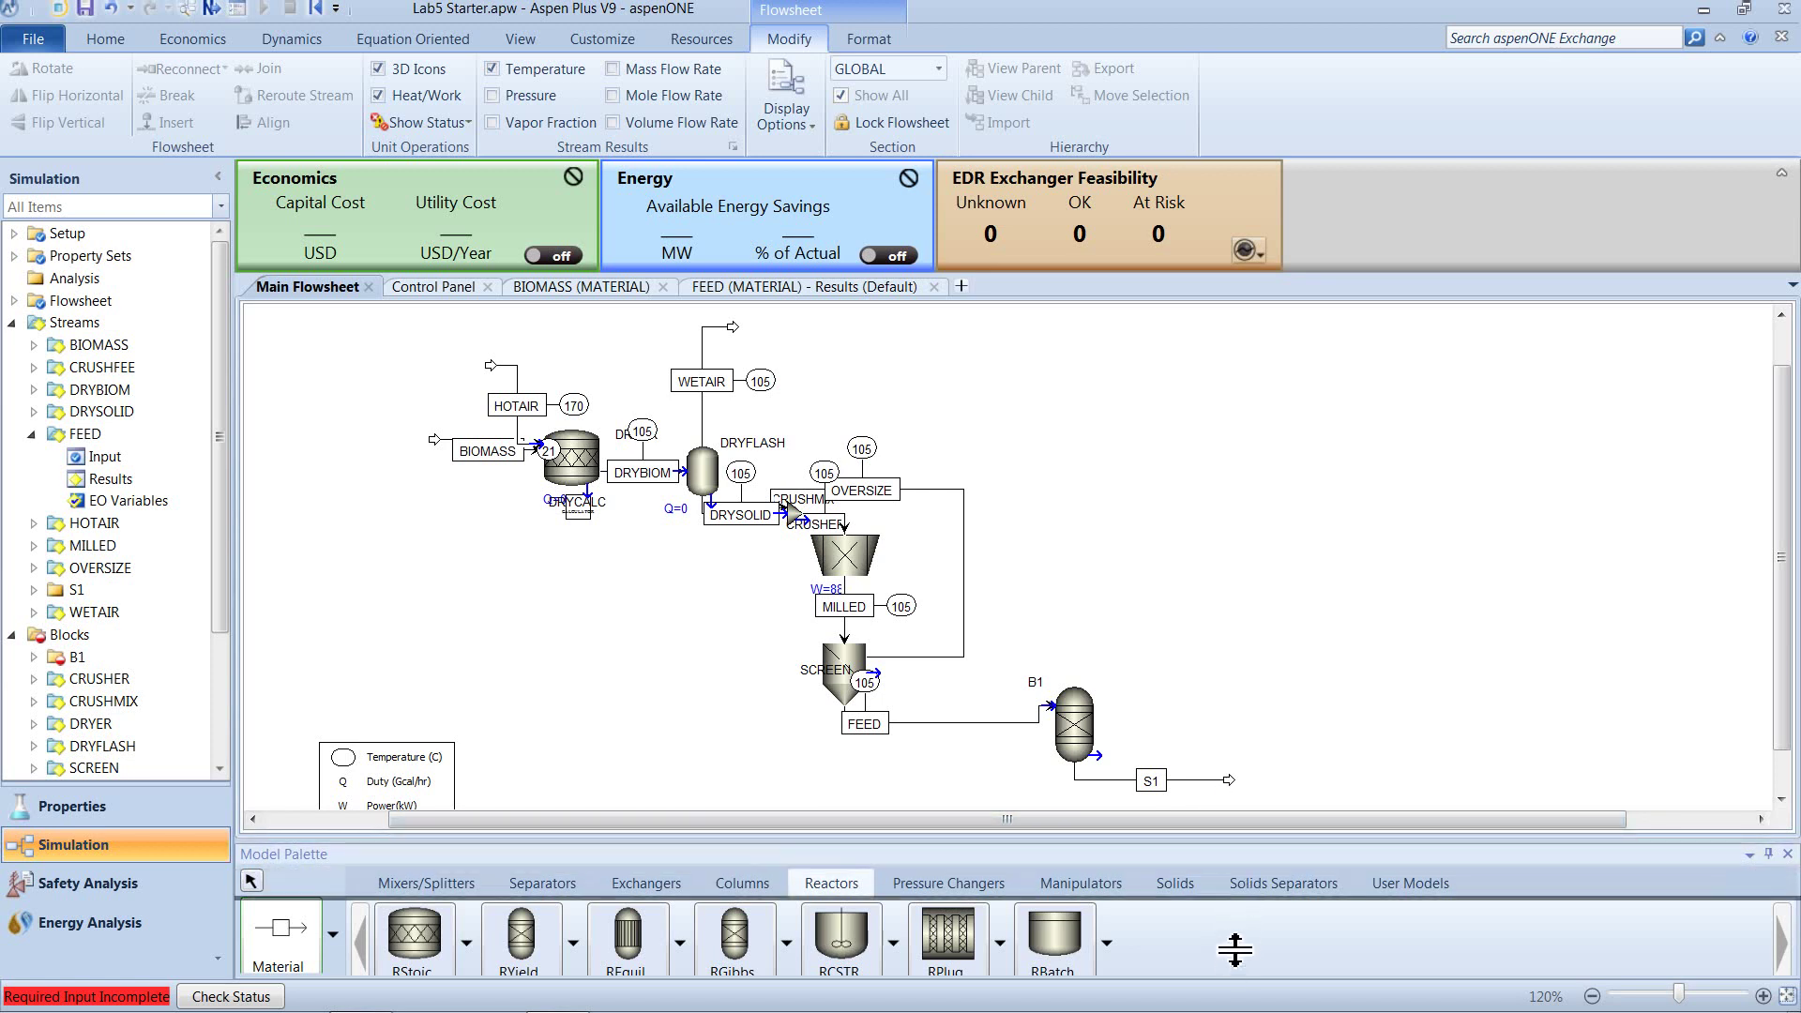
pyautogui.moveTo(1290, 752); pyautogui.dragTo(1297, 828)
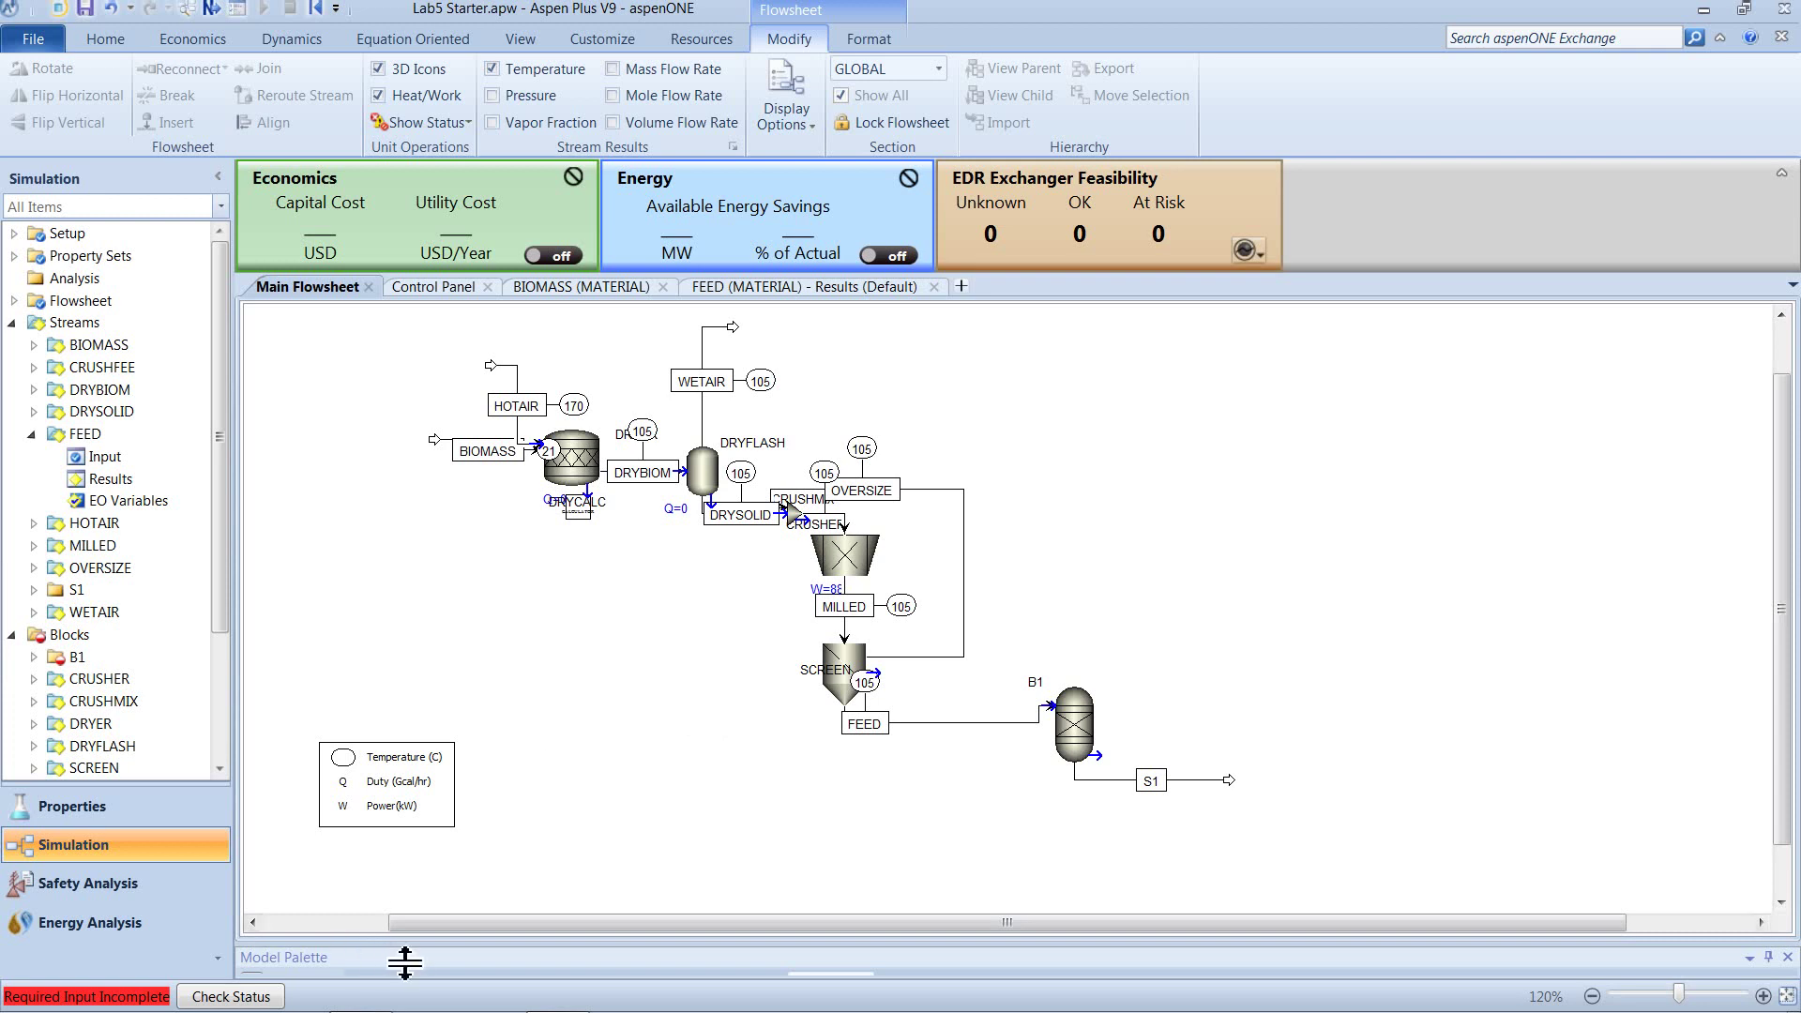
pyautogui.moveTo(402, 950); pyautogui.dragTo(414, 921)
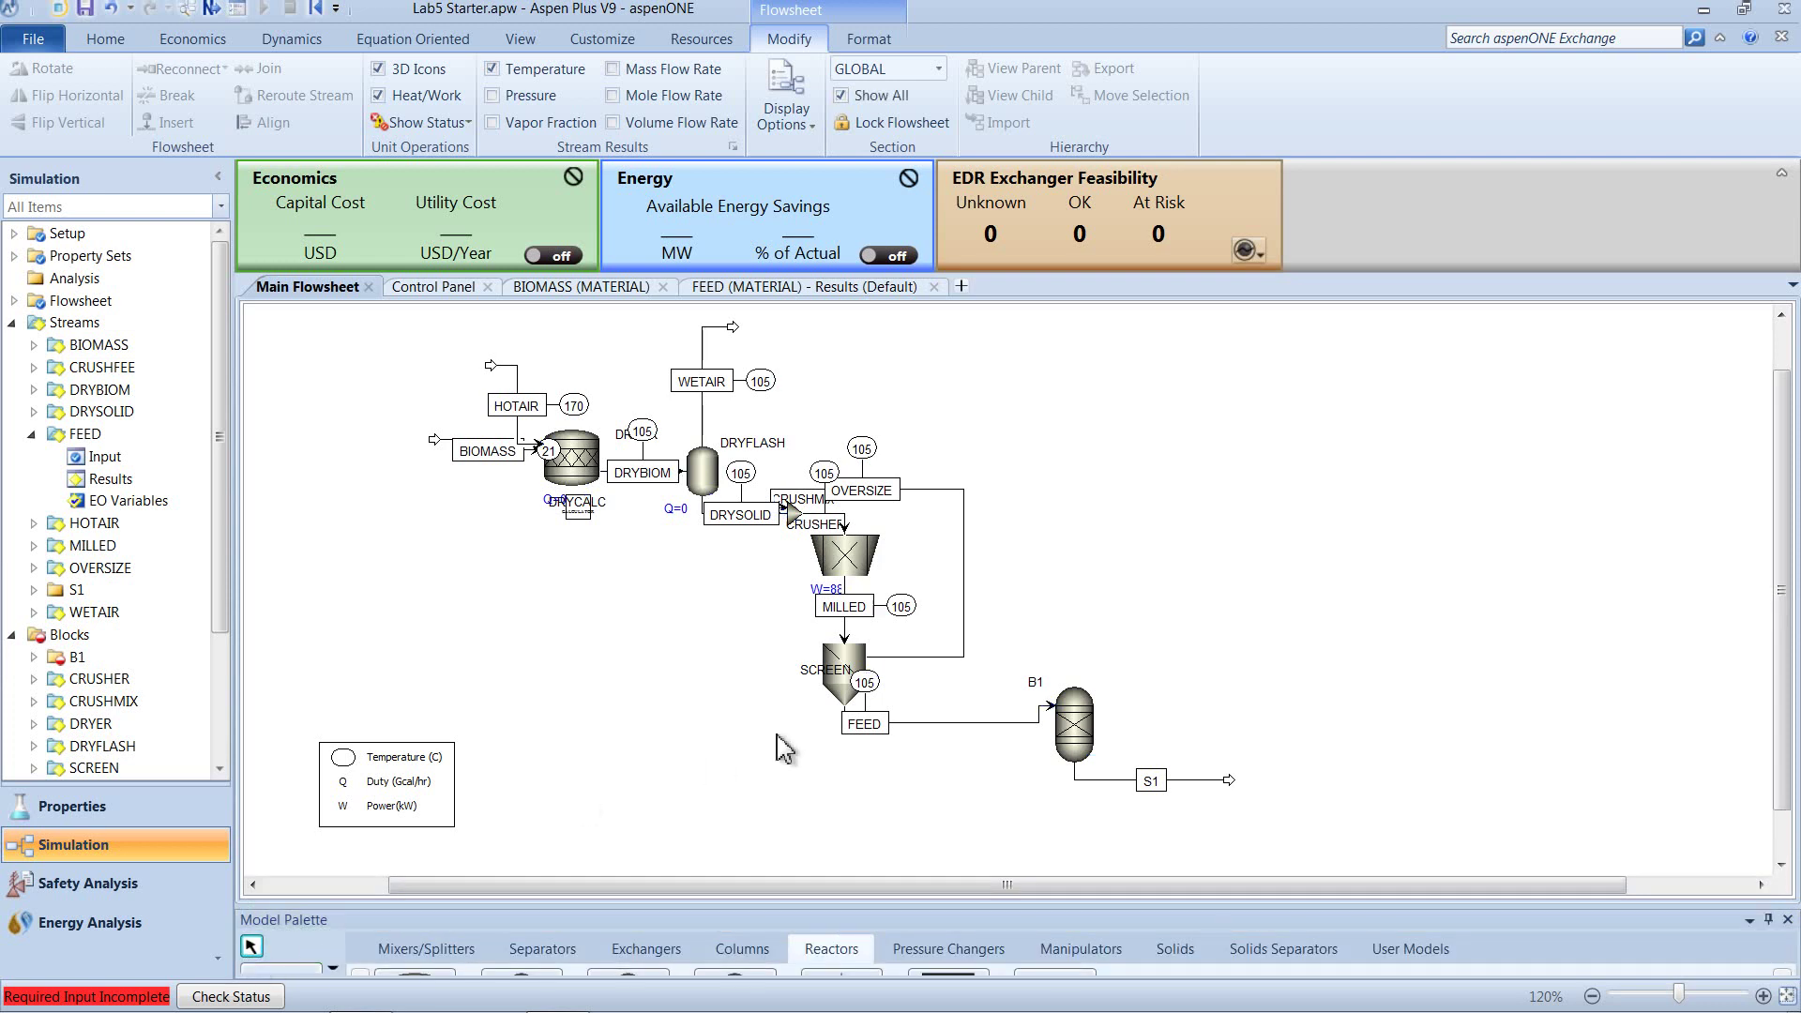
# - Specify RYield block B1 at 500 °C and 5 bar and bring up its Yield form
pyautogui.rightClick(1077, 715)
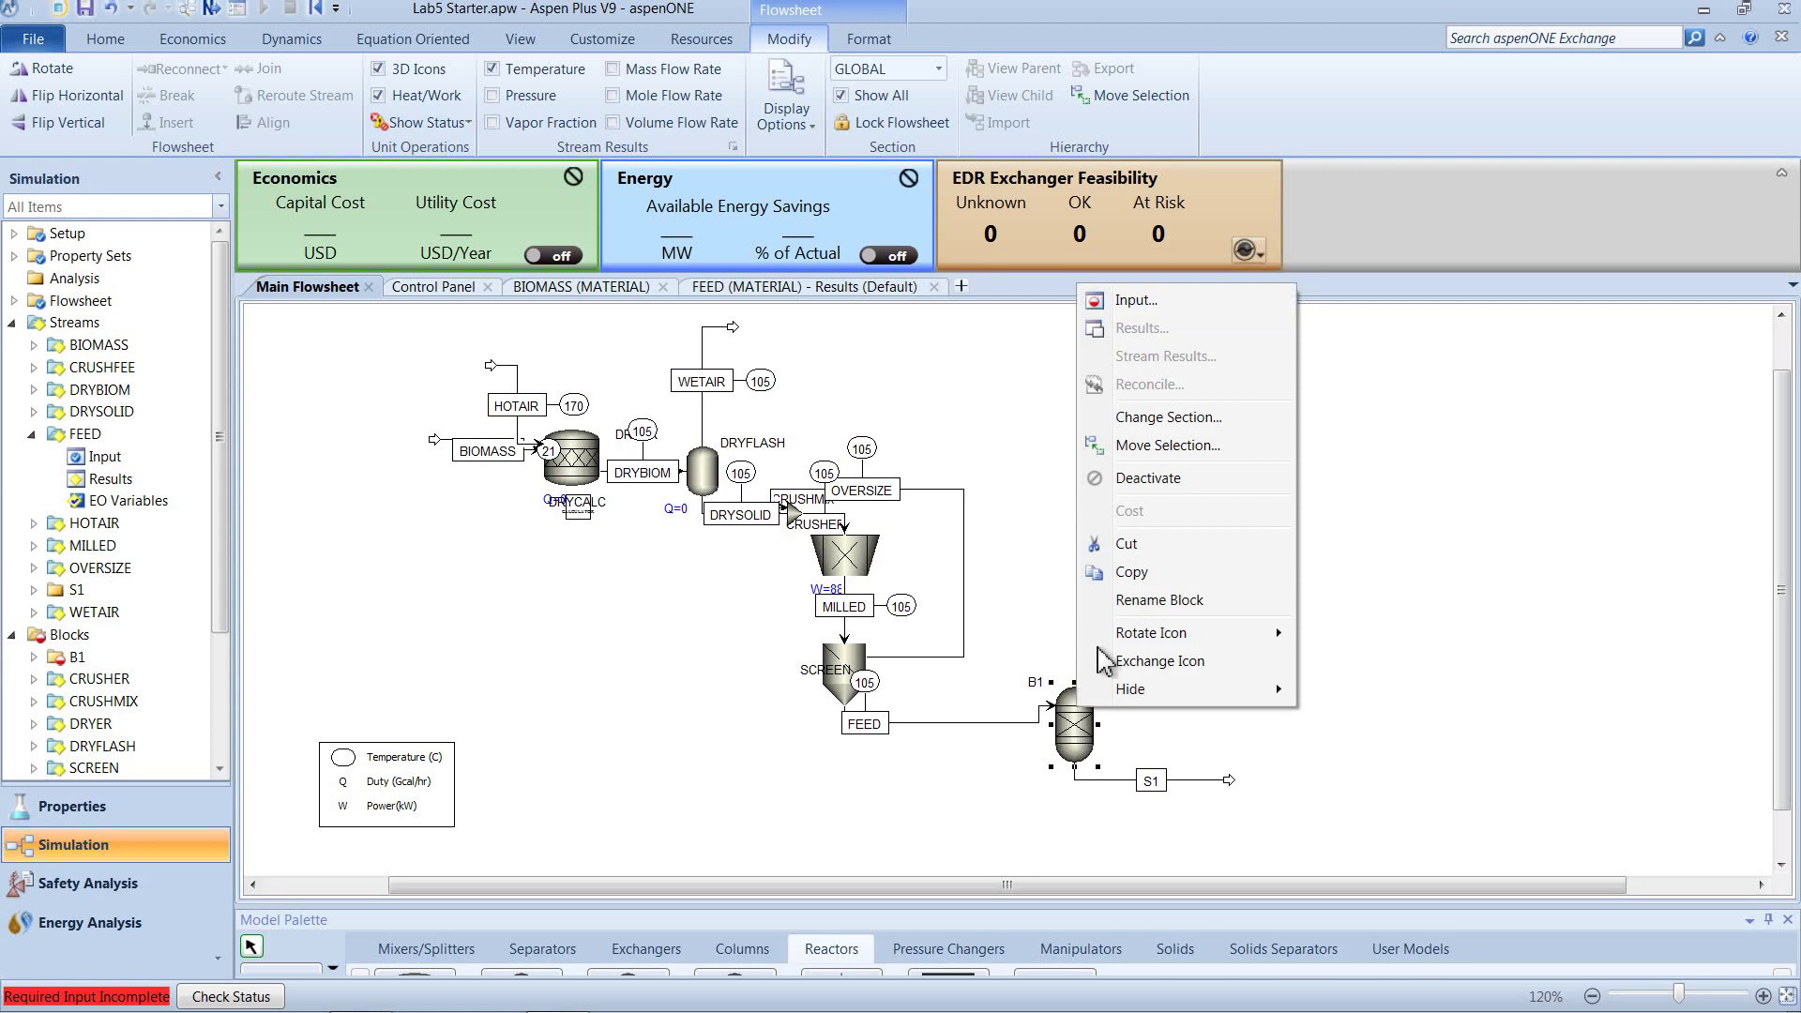
pyautogui.click(1151, 300)
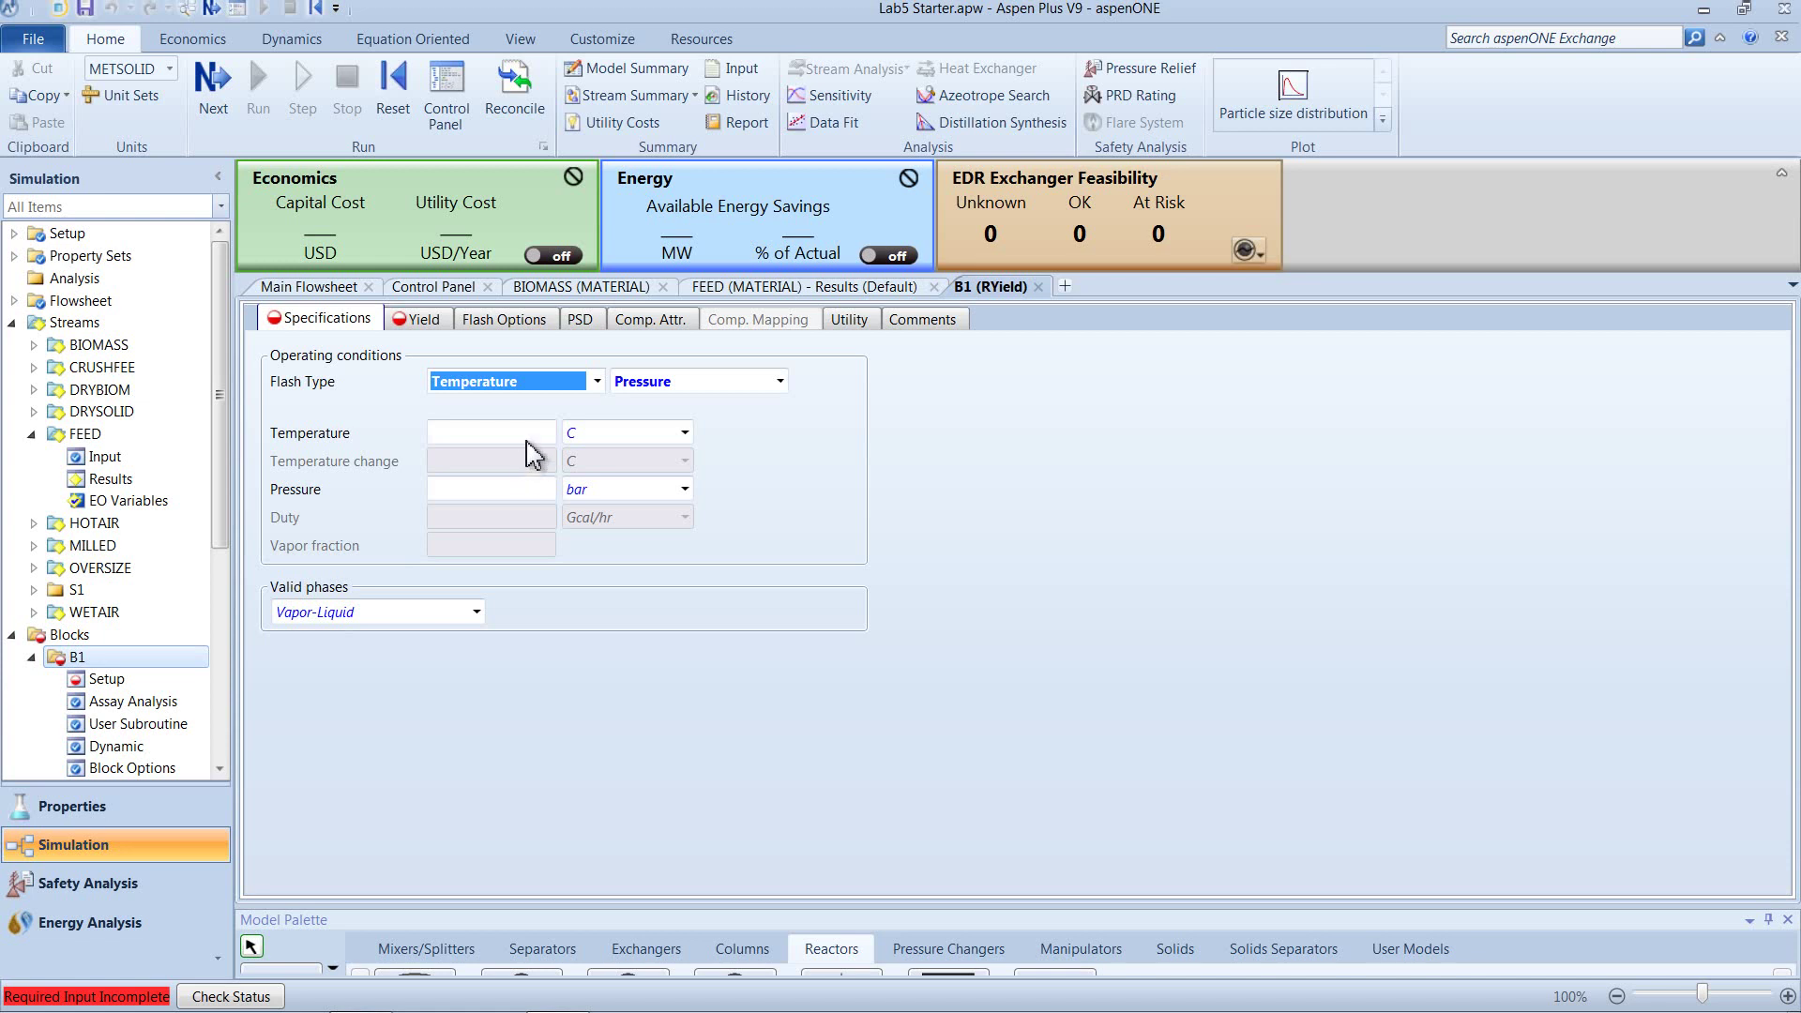
pyautogui.click(536, 441)
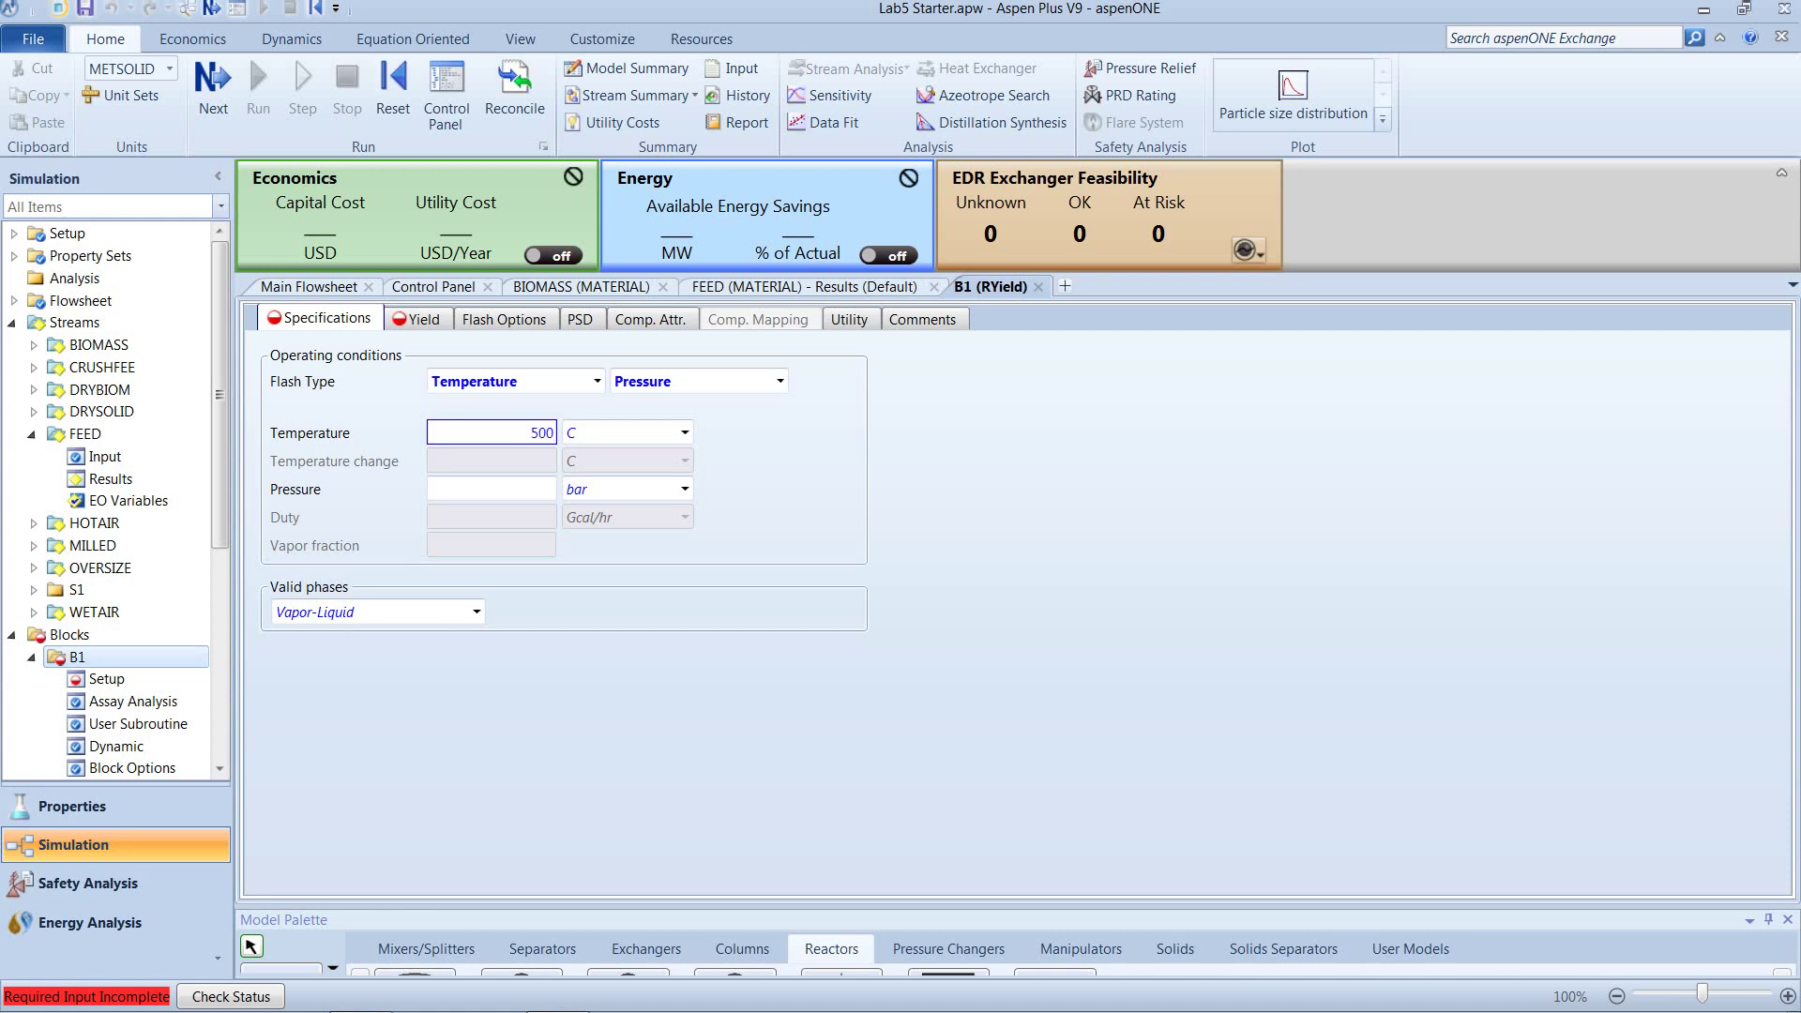
pyautogui.click(536, 492)
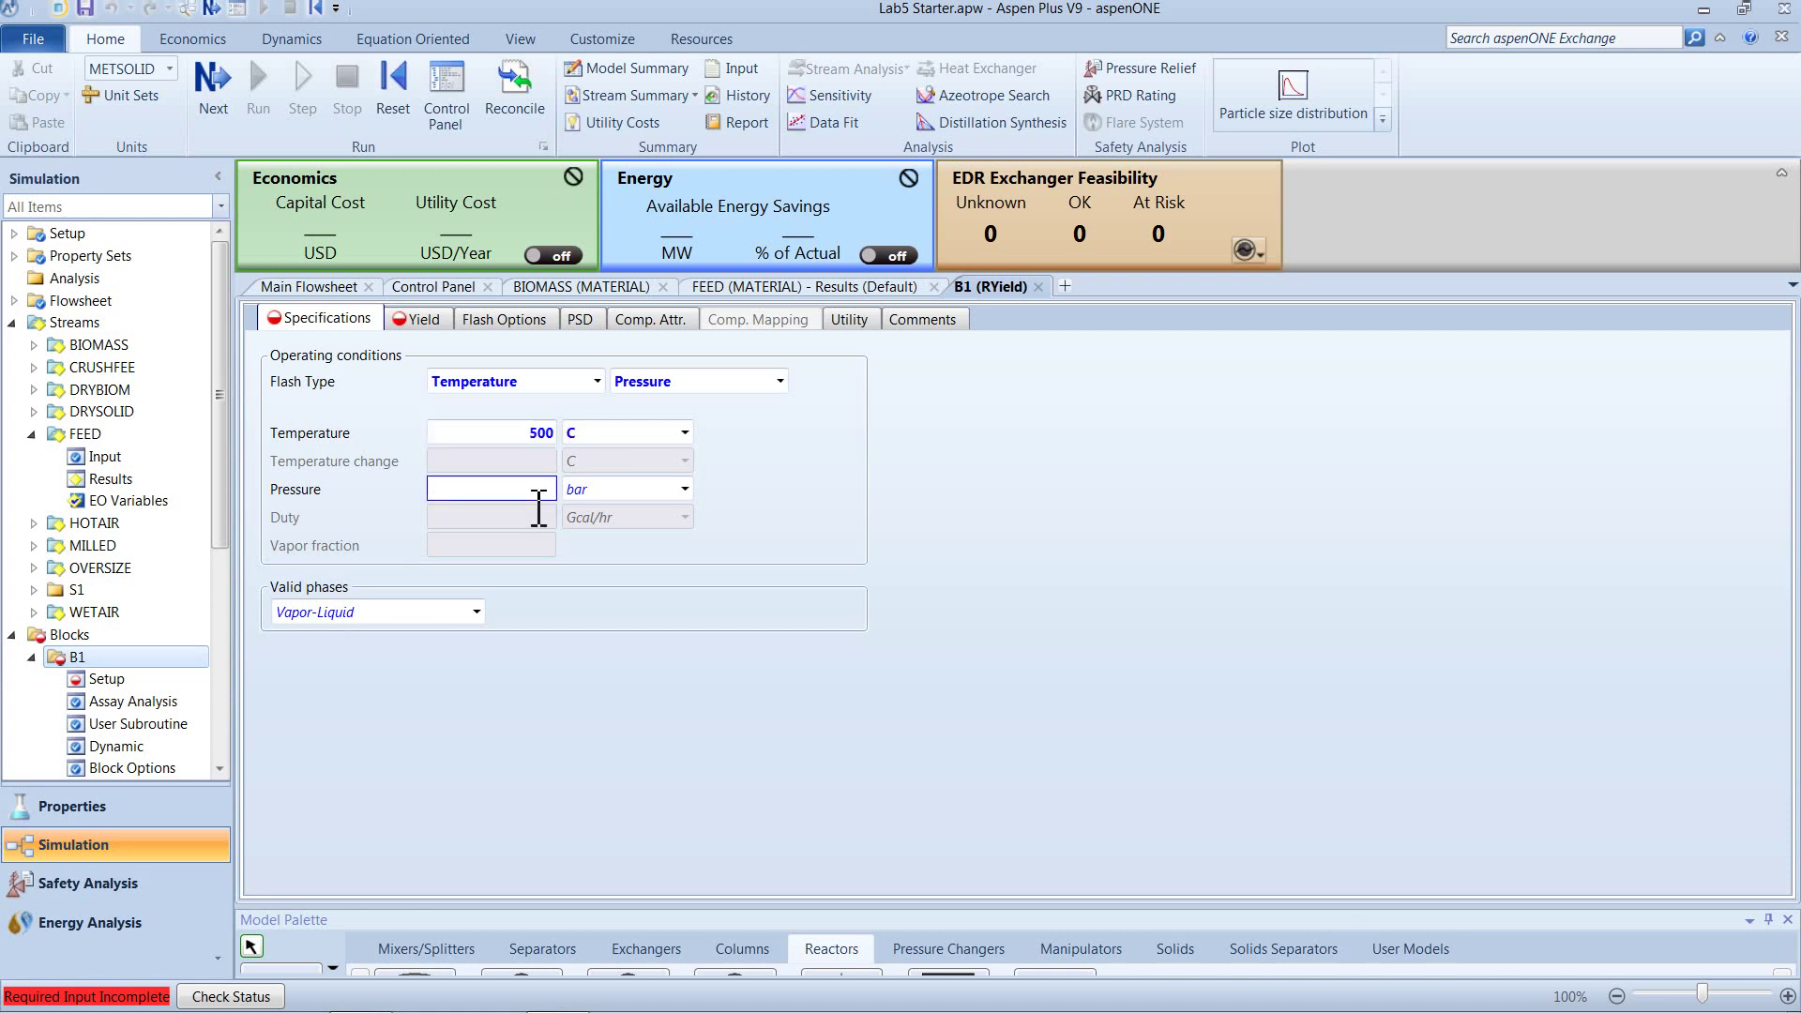
pyautogui.press('Return')
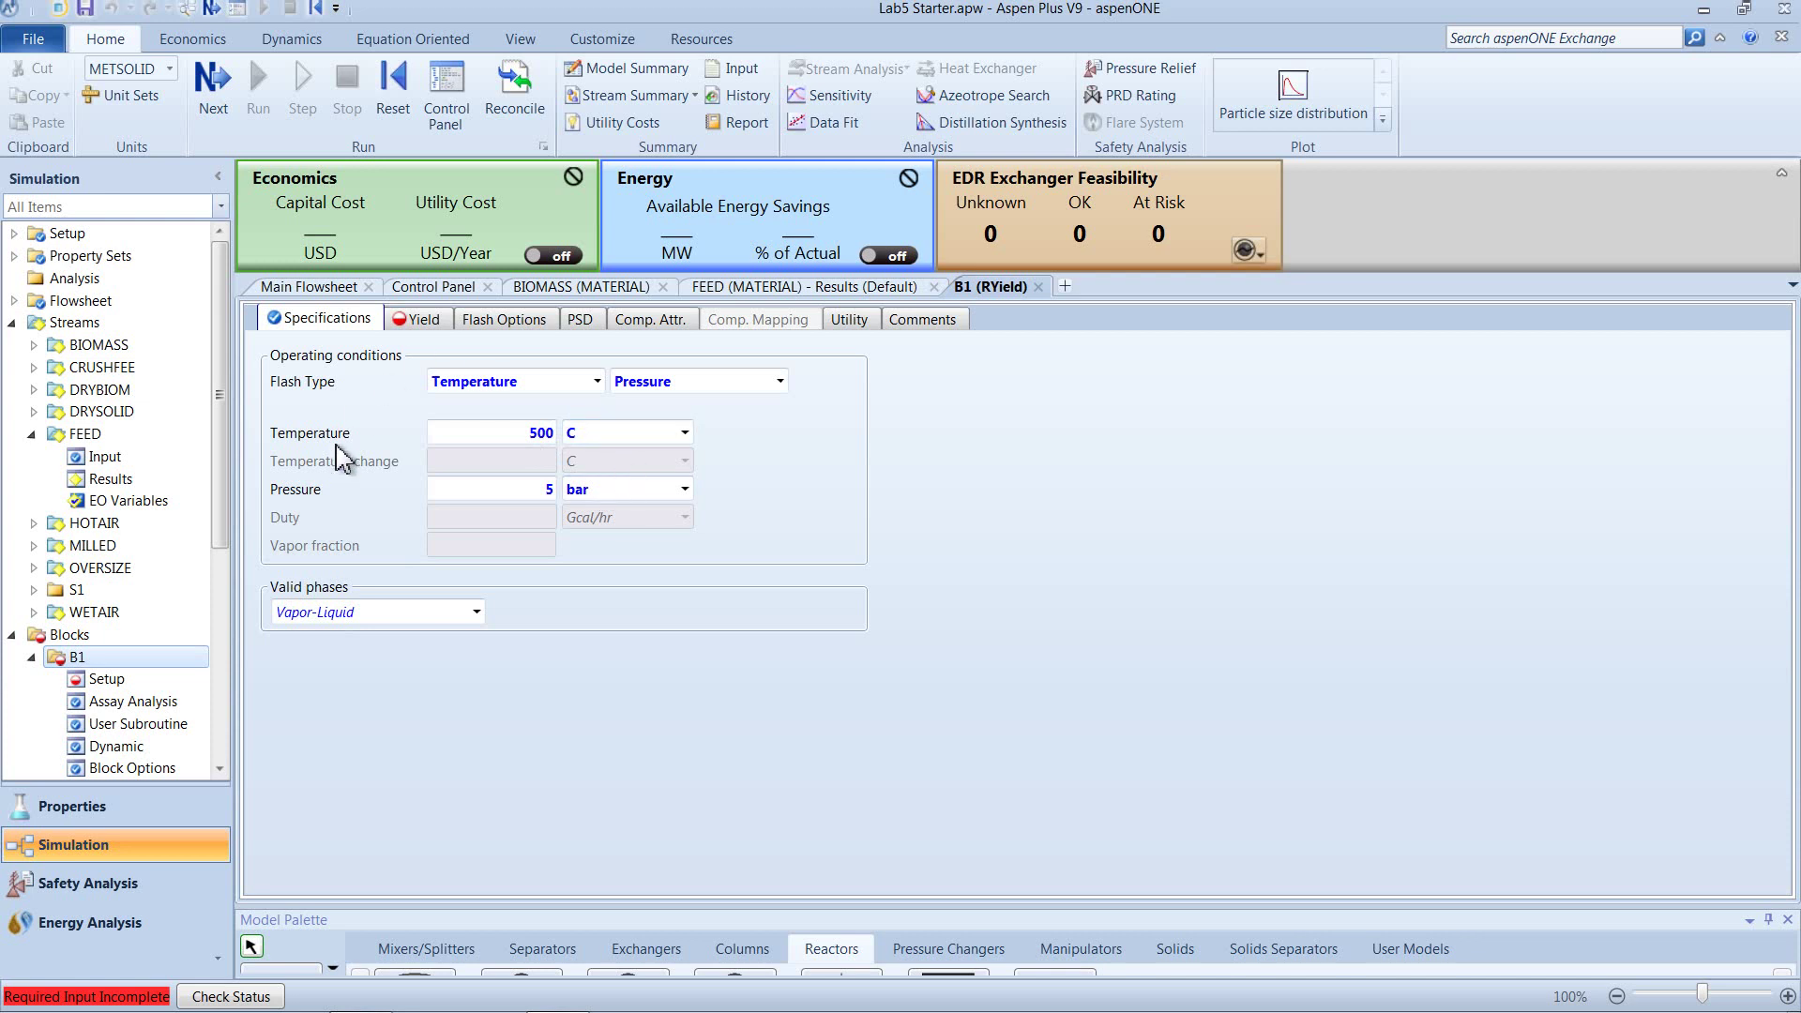
pyautogui.click(422, 323)
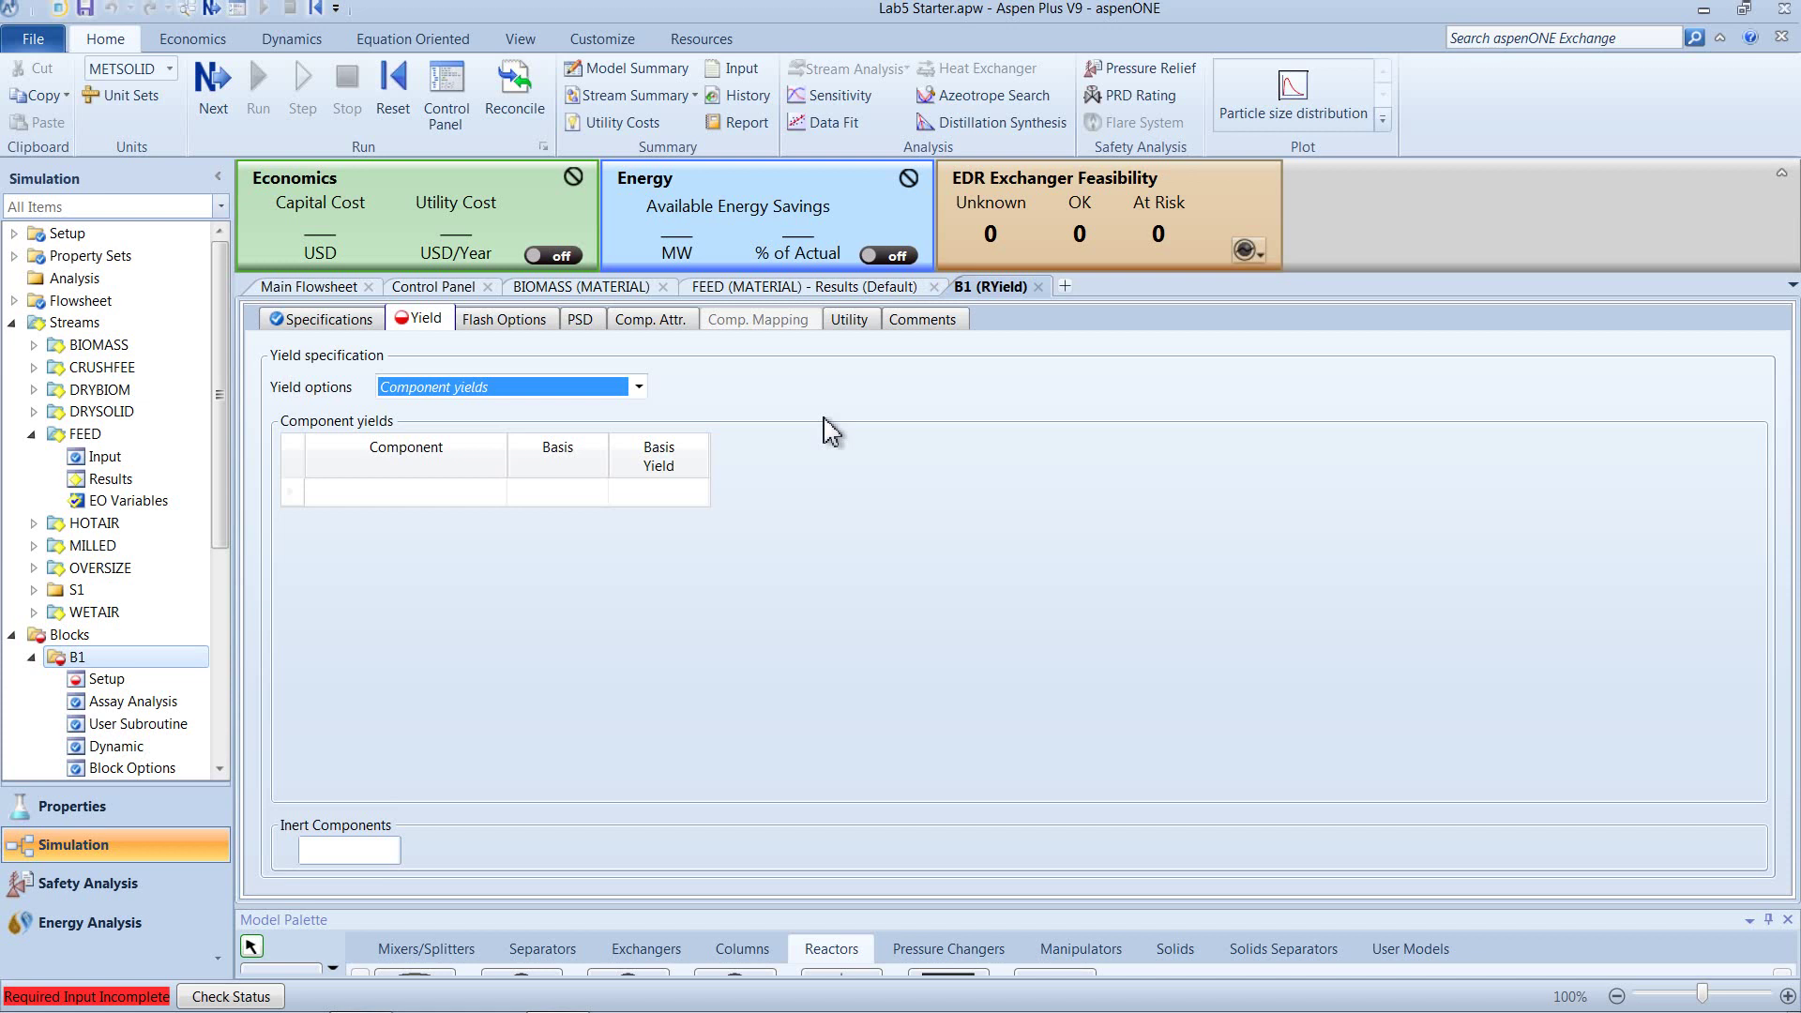
# - Choose TRANS-01 as the first component in B1's yield grid
pyautogui.click(500, 495)
pyautogui.click(496, 500)
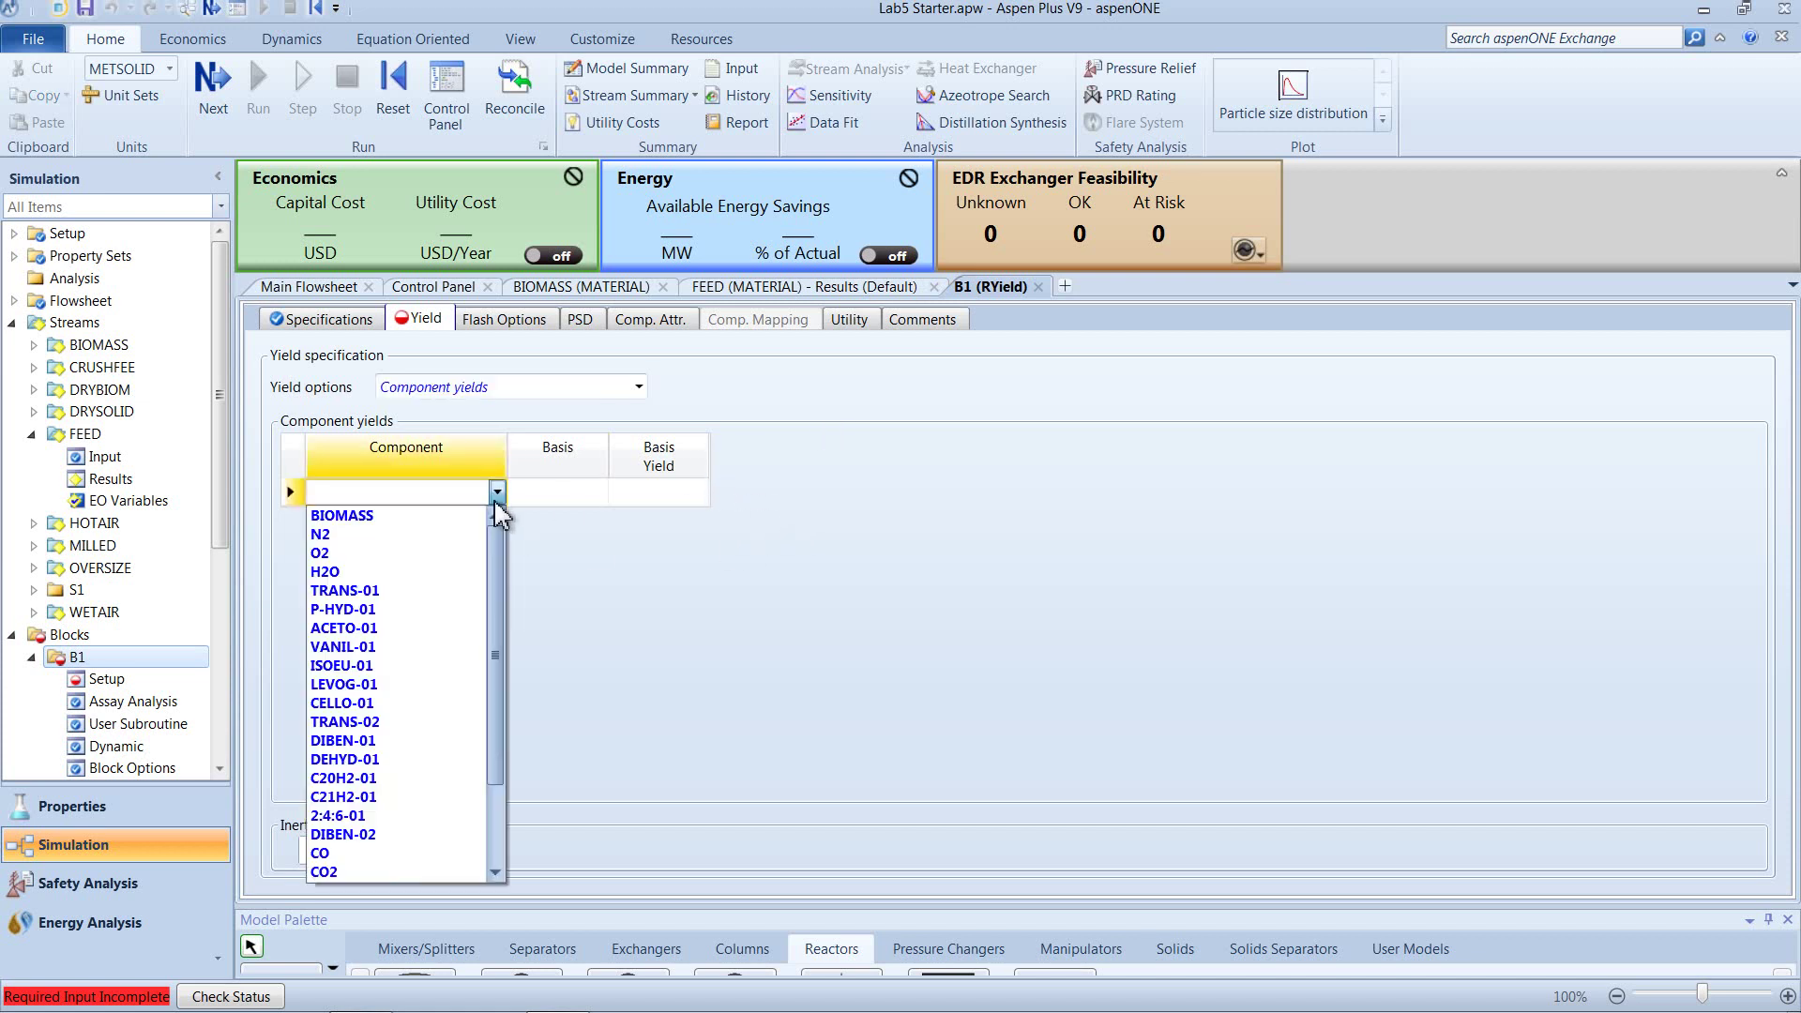
pyautogui.scroll(-1, 499, 554)
pyautogui.scroll(1, 498, 554)
pyautogui.click(574, 540)
pyautogui.click(496, 493)
pyautogui.click(409, 592)
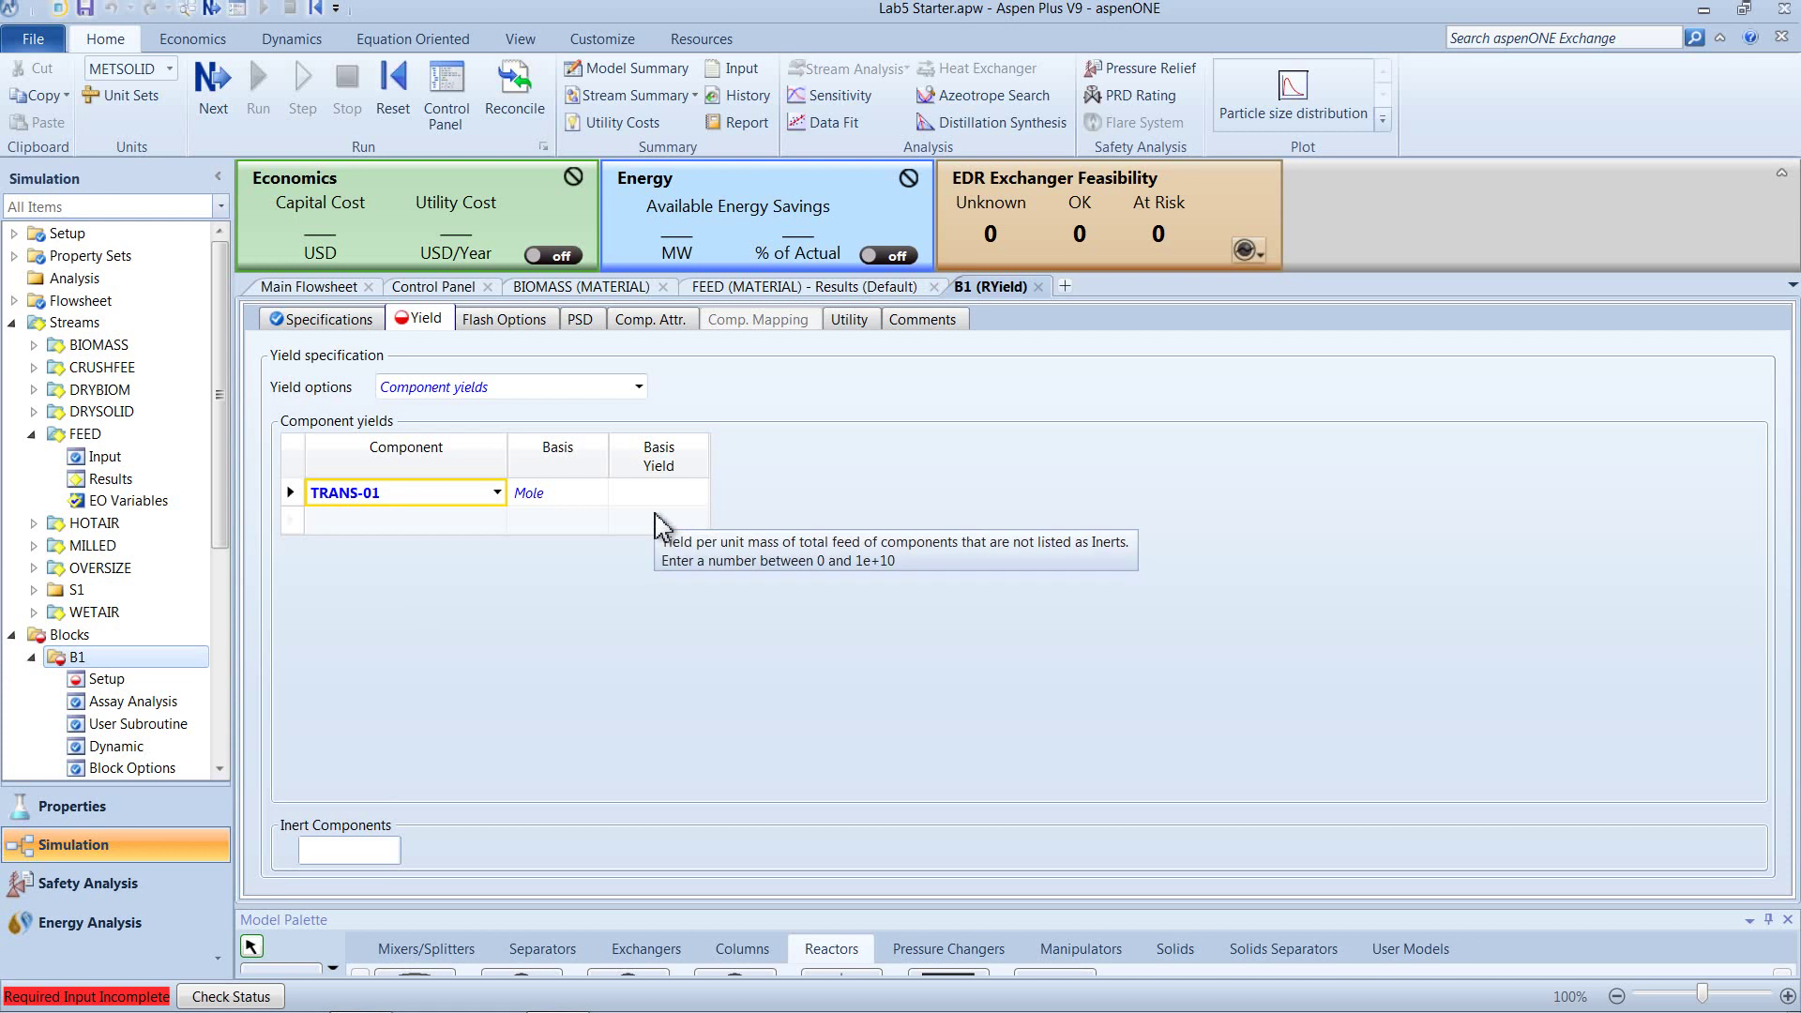
# - Set TRANS-01's yield basis to Mass and bring up the Word lab handout
pyautogui.moveTo(599, 507)
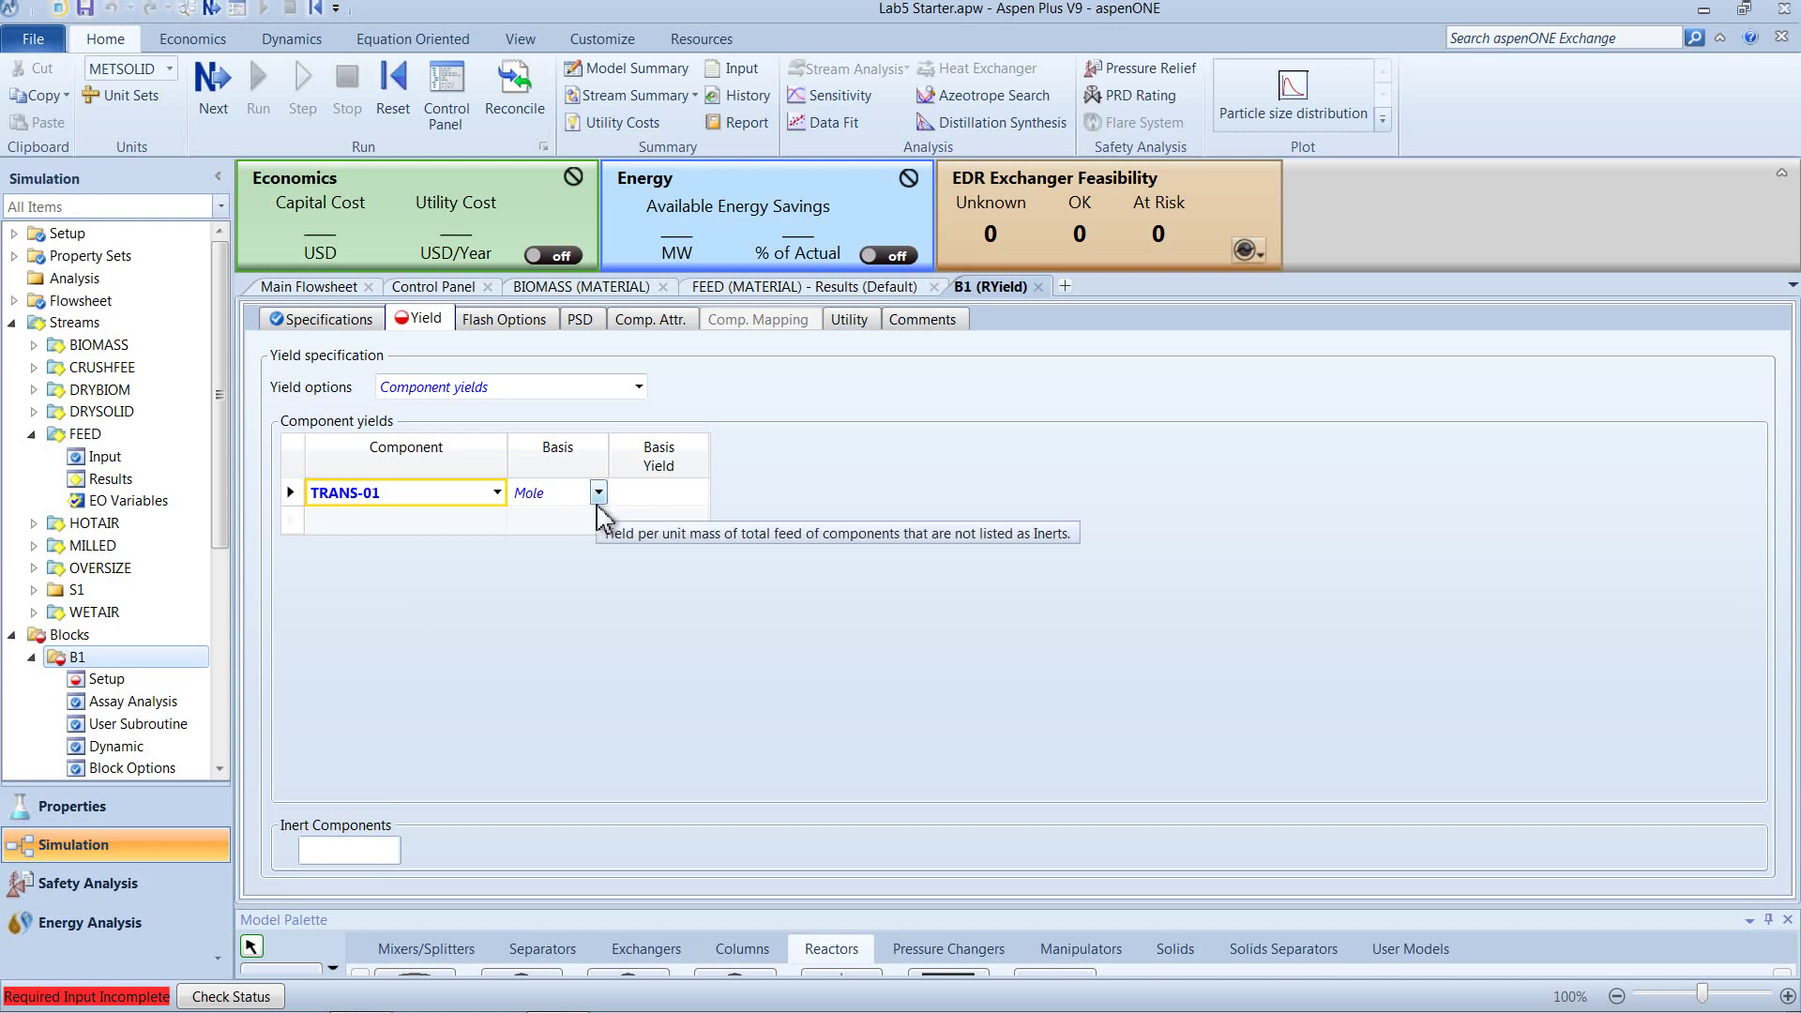
pyautogui.click(599, 493)
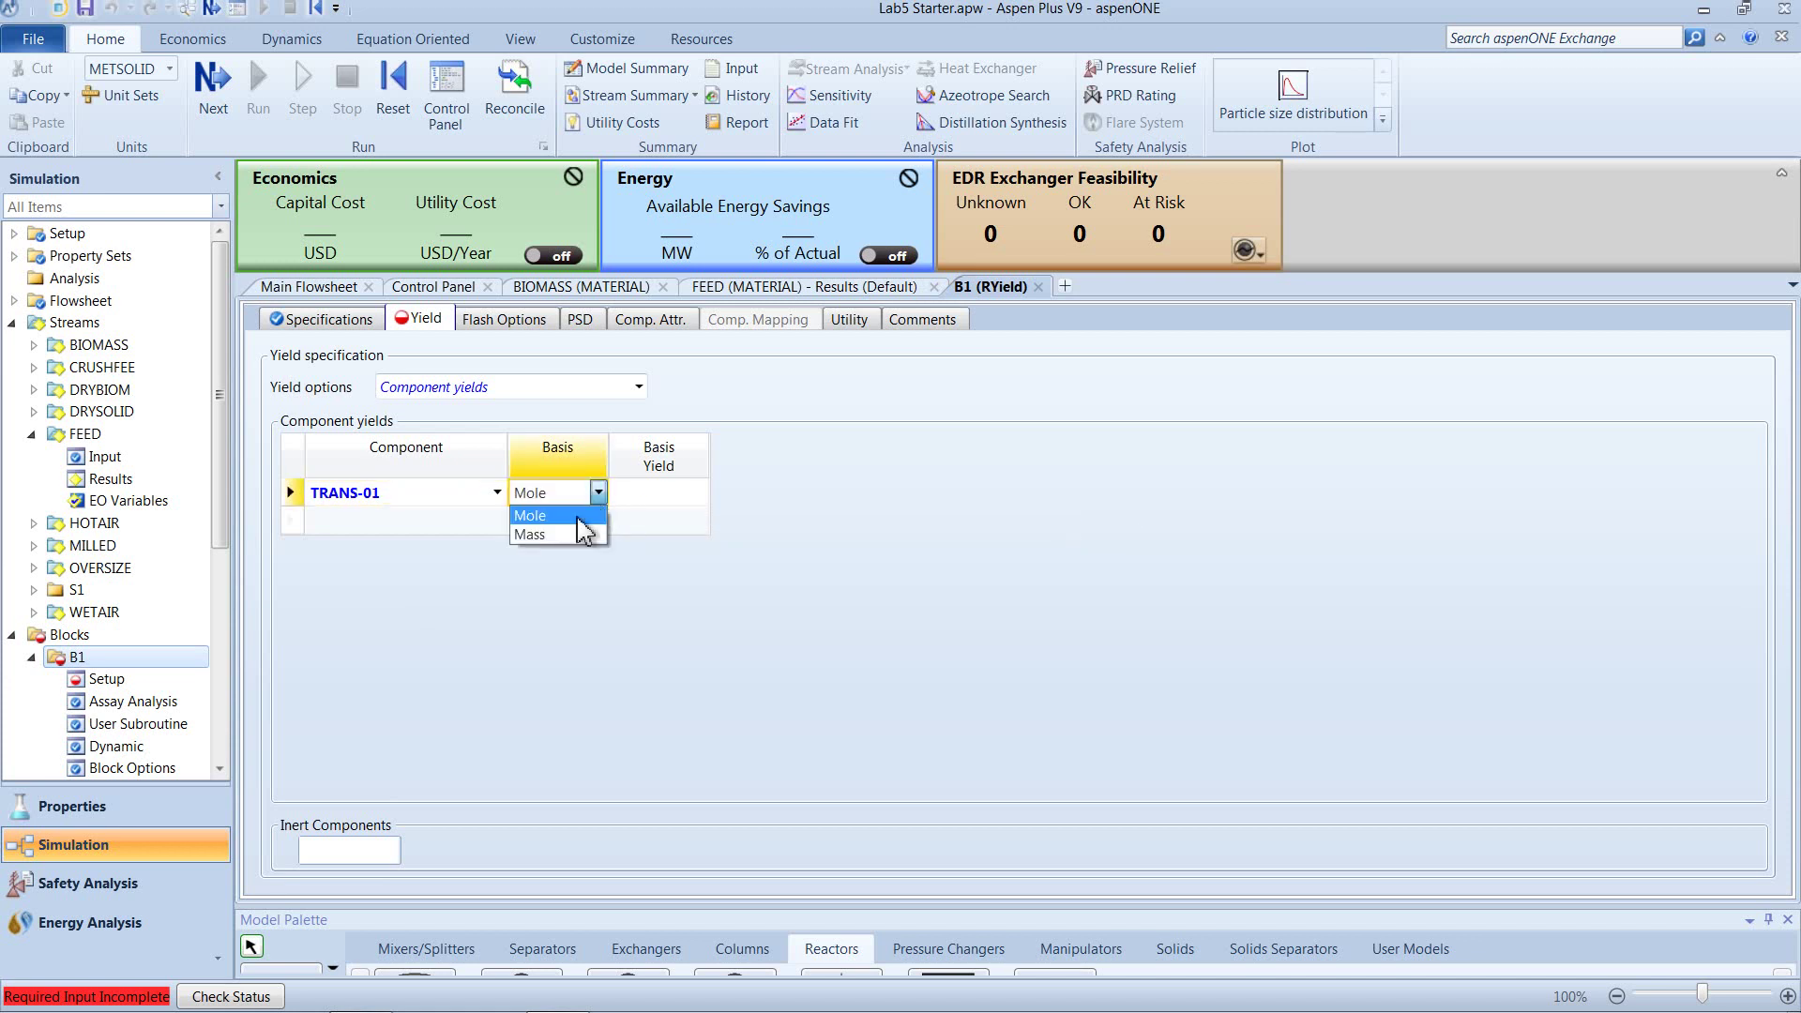
pyautogui.click(575, 535)
pyautogui.click(639, 495)
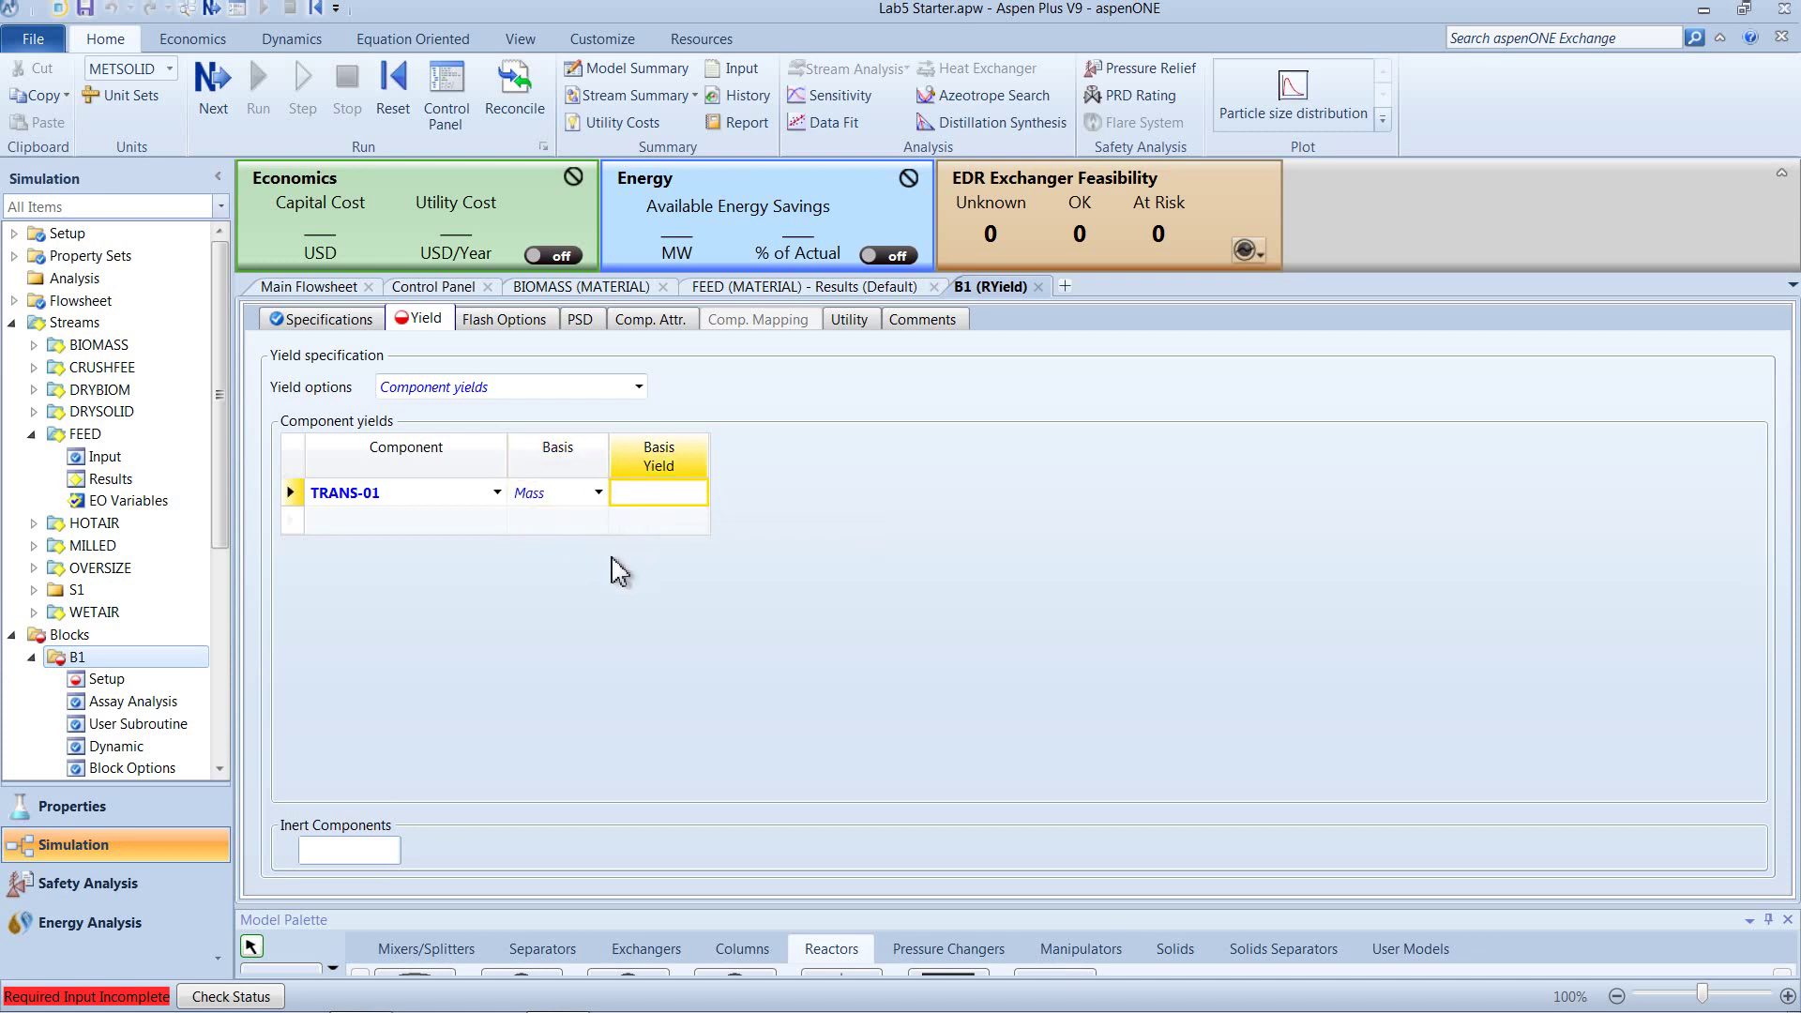
pyautogui.moveTo(433, 999)
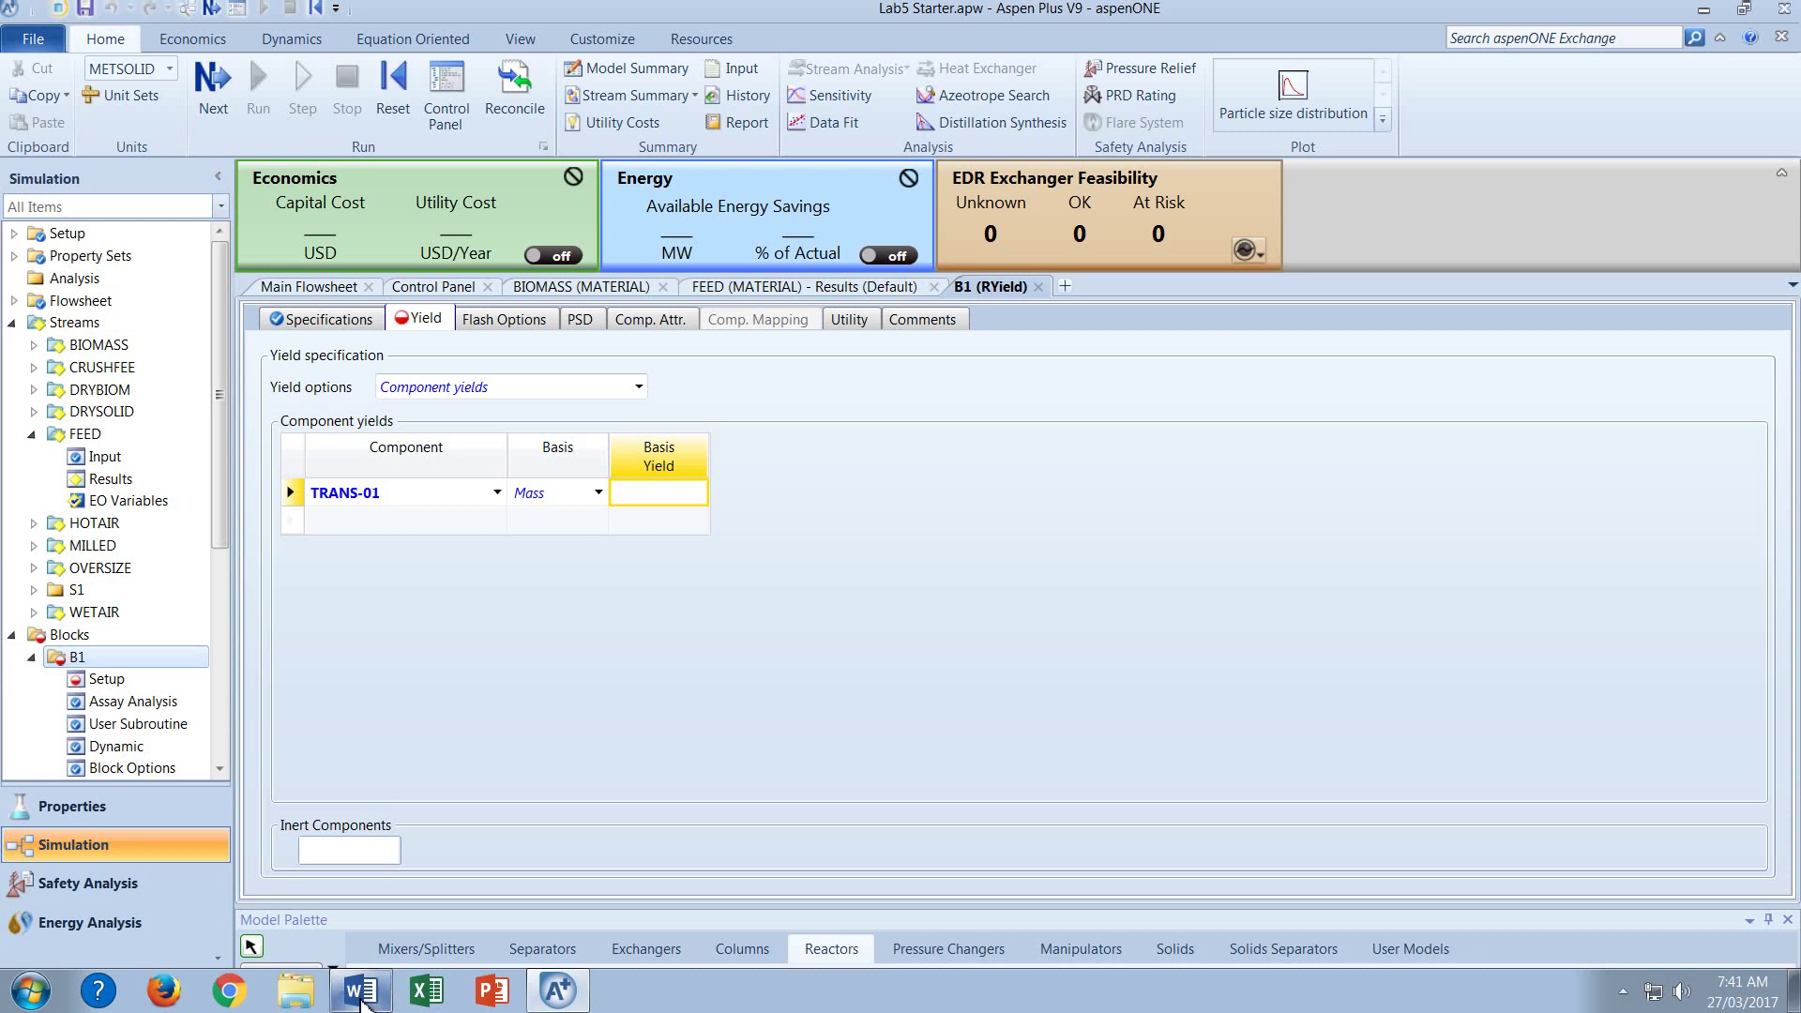
pyautogui.click(361, 997)
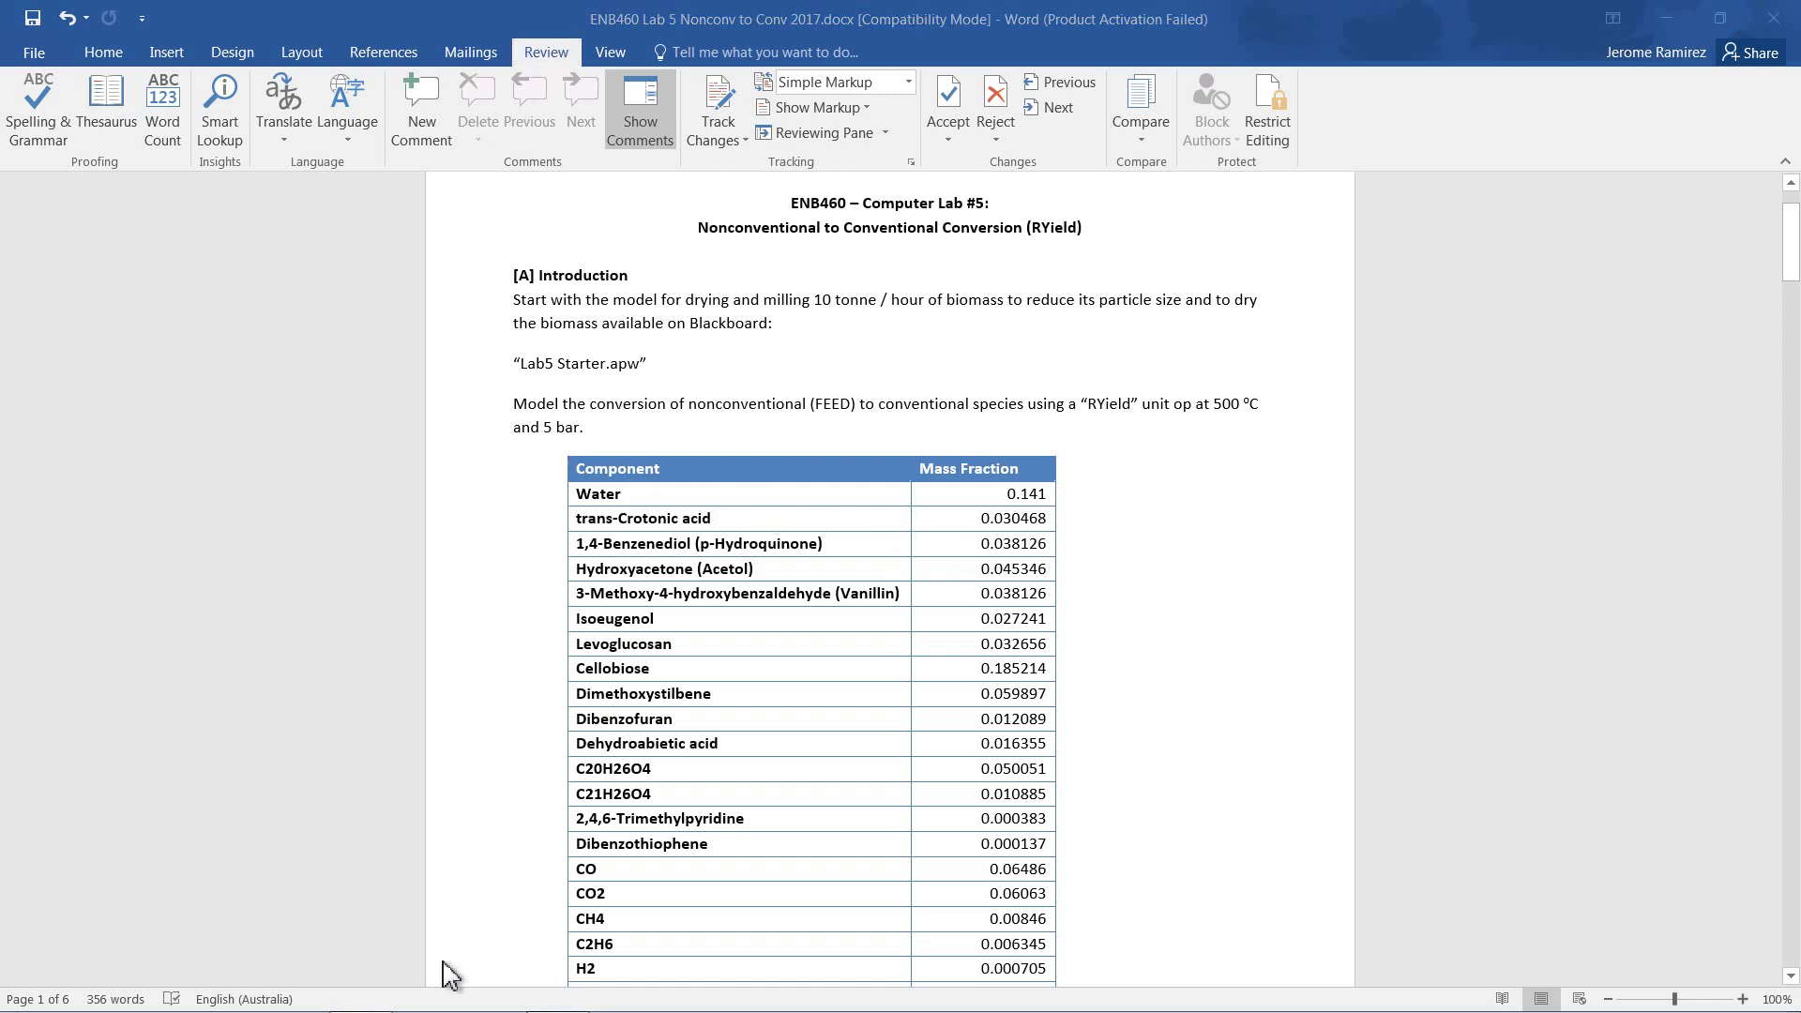
# - Return from the Word handout to B1's yield sheet in Aspen Plus
pyautogui.moveTo(450, 1009)
pyautogui.click(544, 1002)
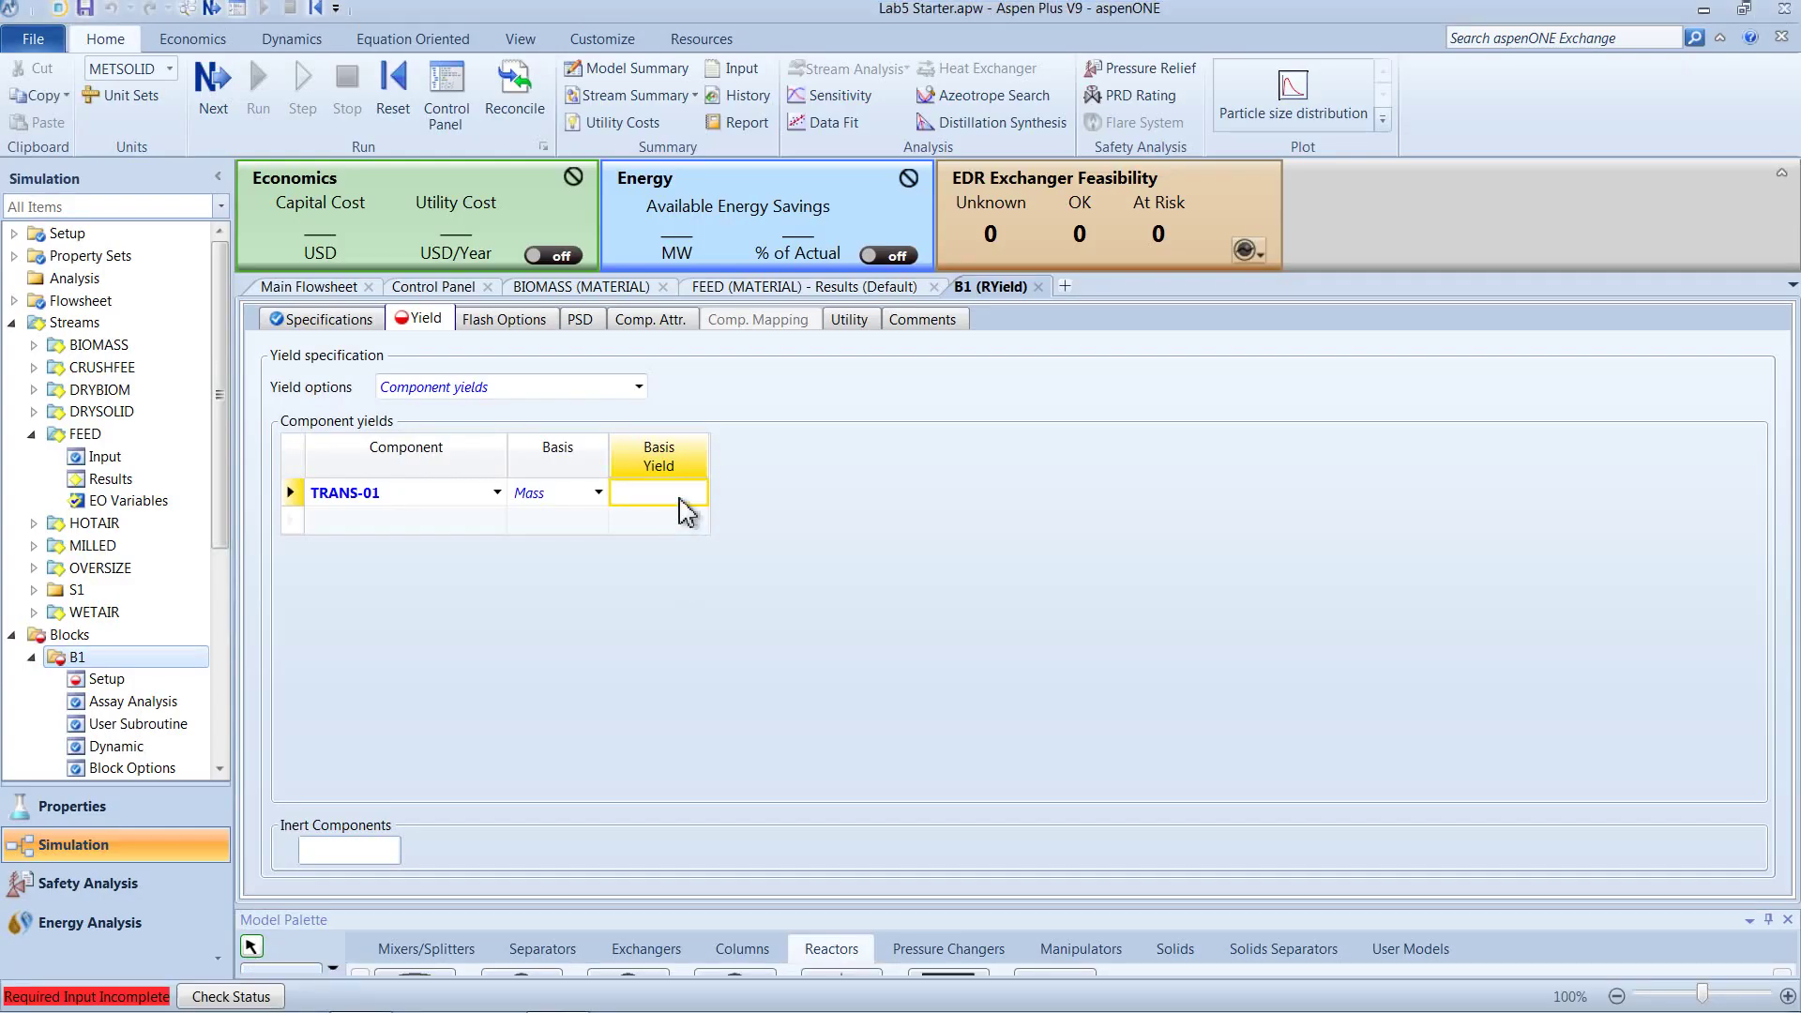
# - Give TRANS-01 a yield of 0.030468 and add P-HYD-01 on Mass basis
pyautogui.write('0.030468')
pyautogui.press('Return')
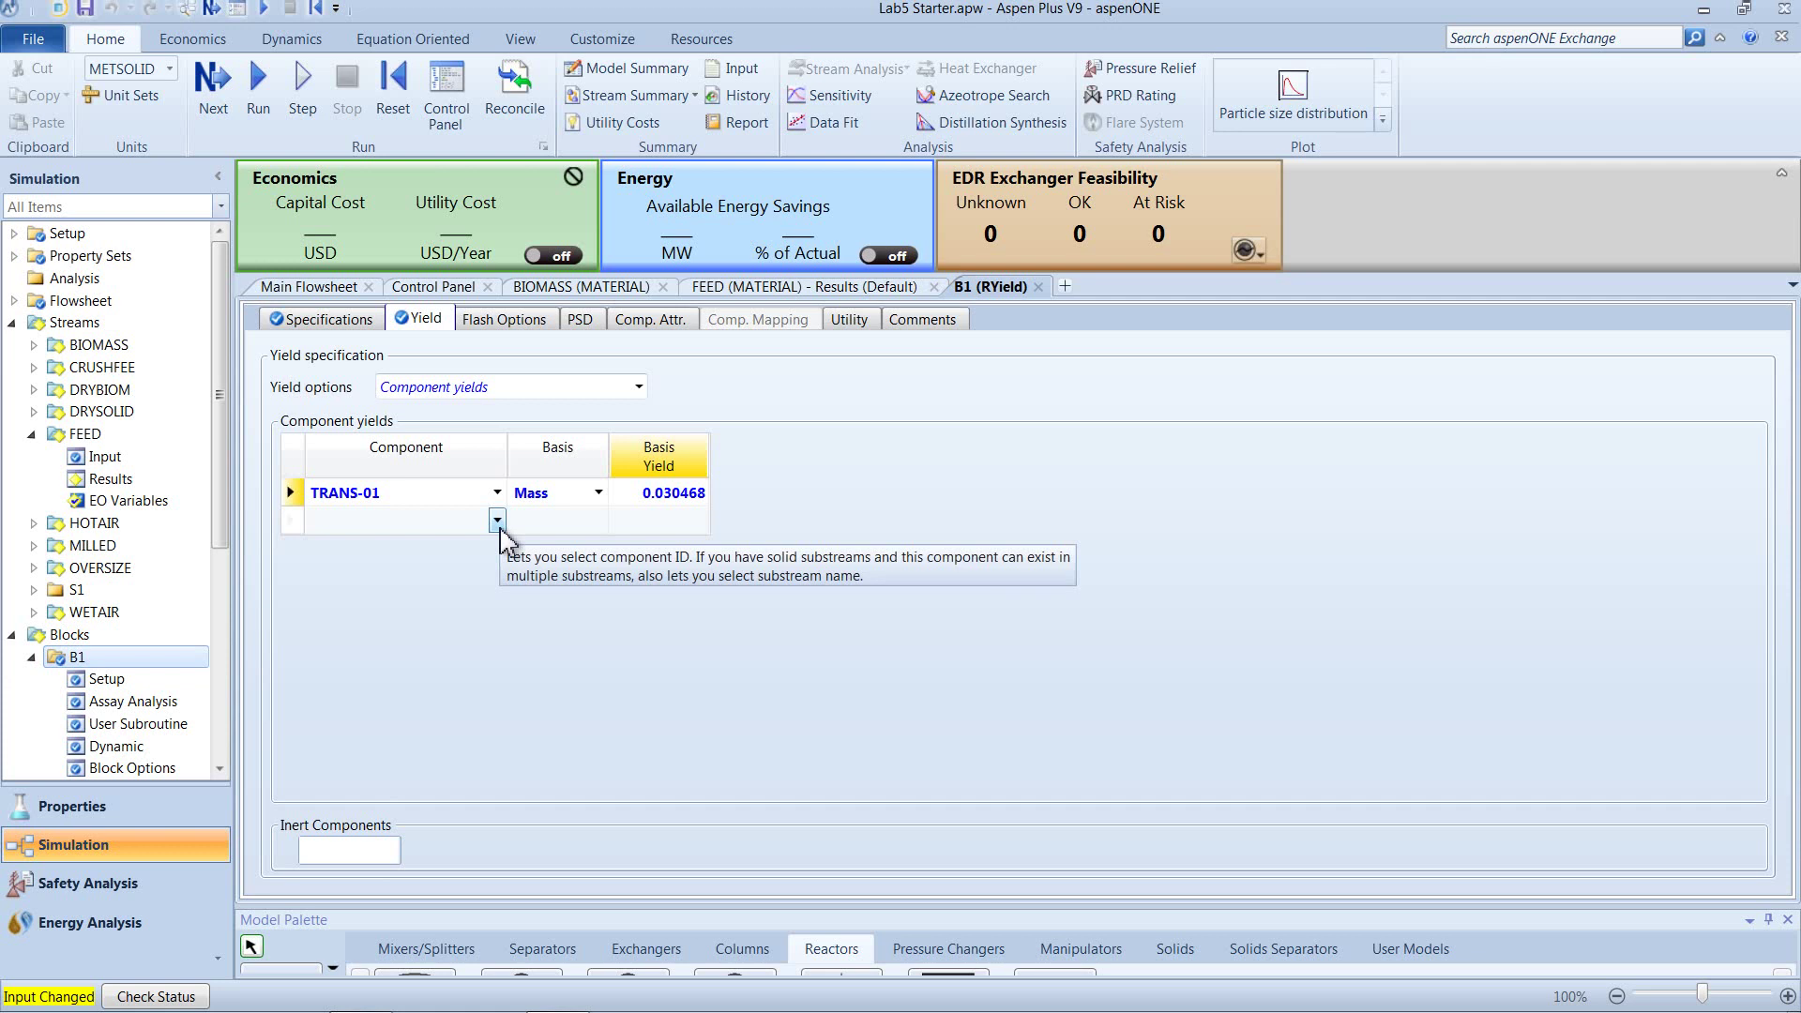
pyautogui.click(497, 520)
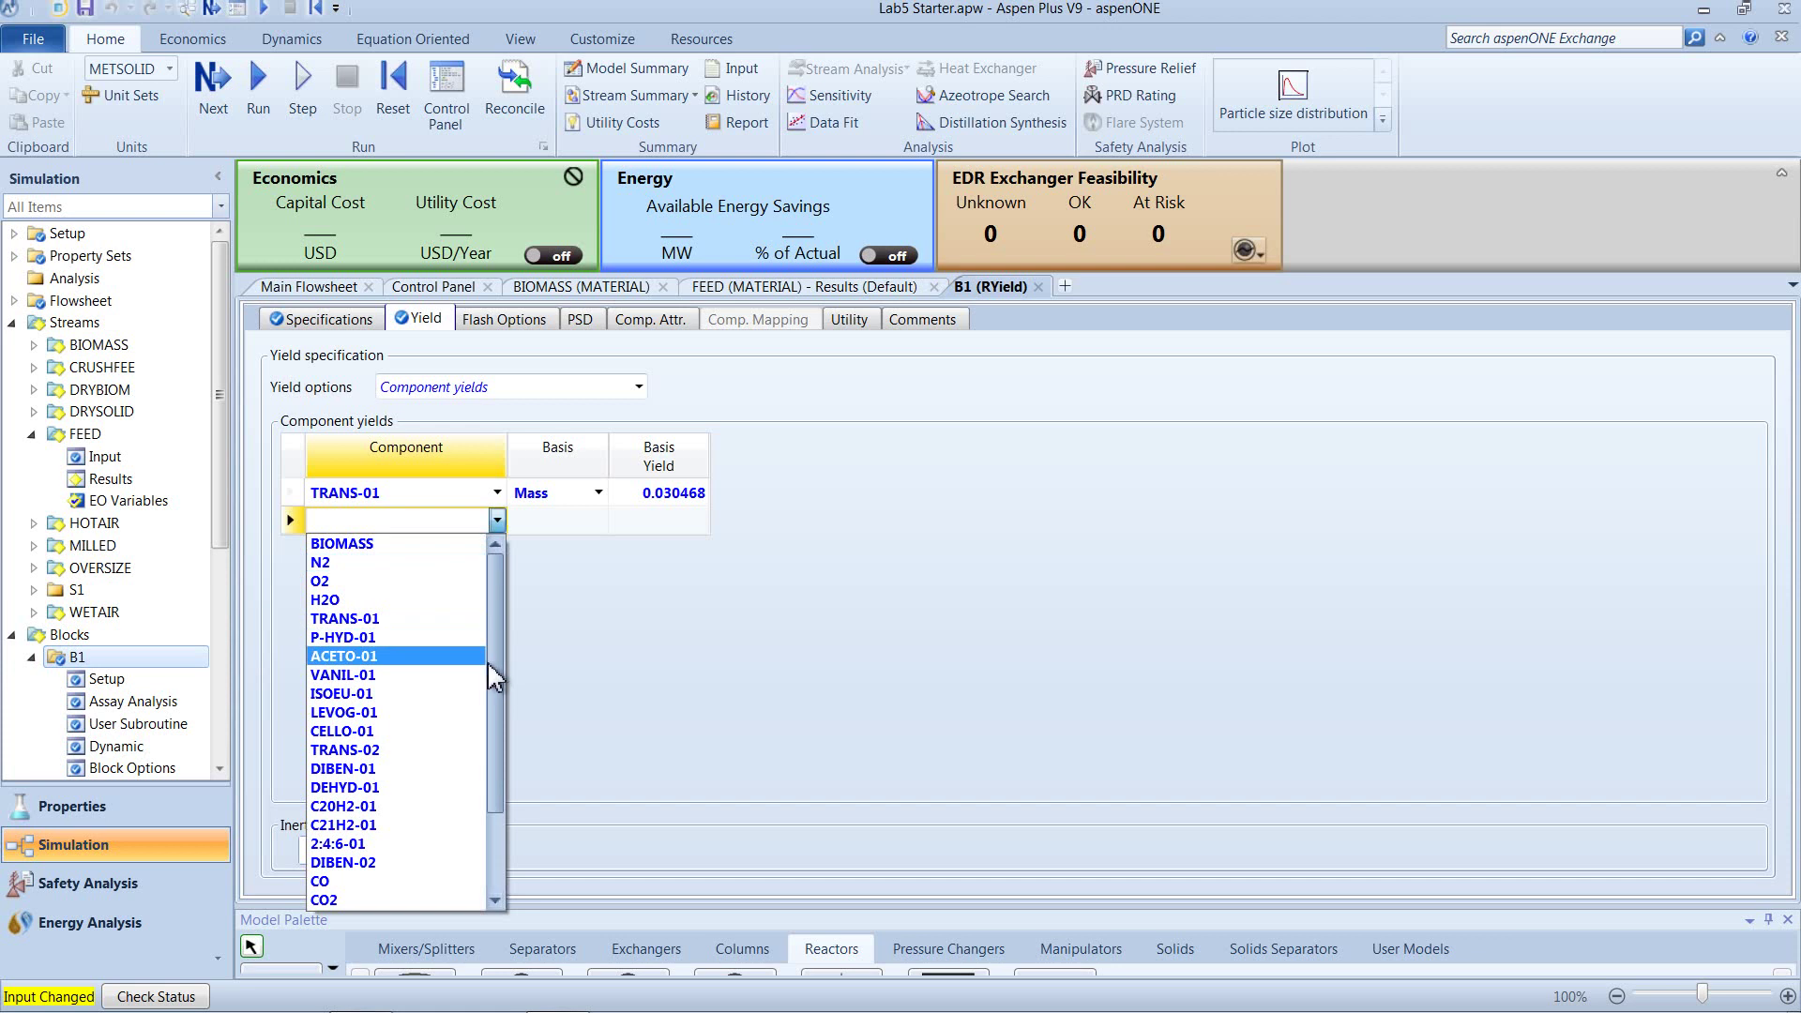
pyautogui.click(413, 638)
pyautogui.click(598, 520)
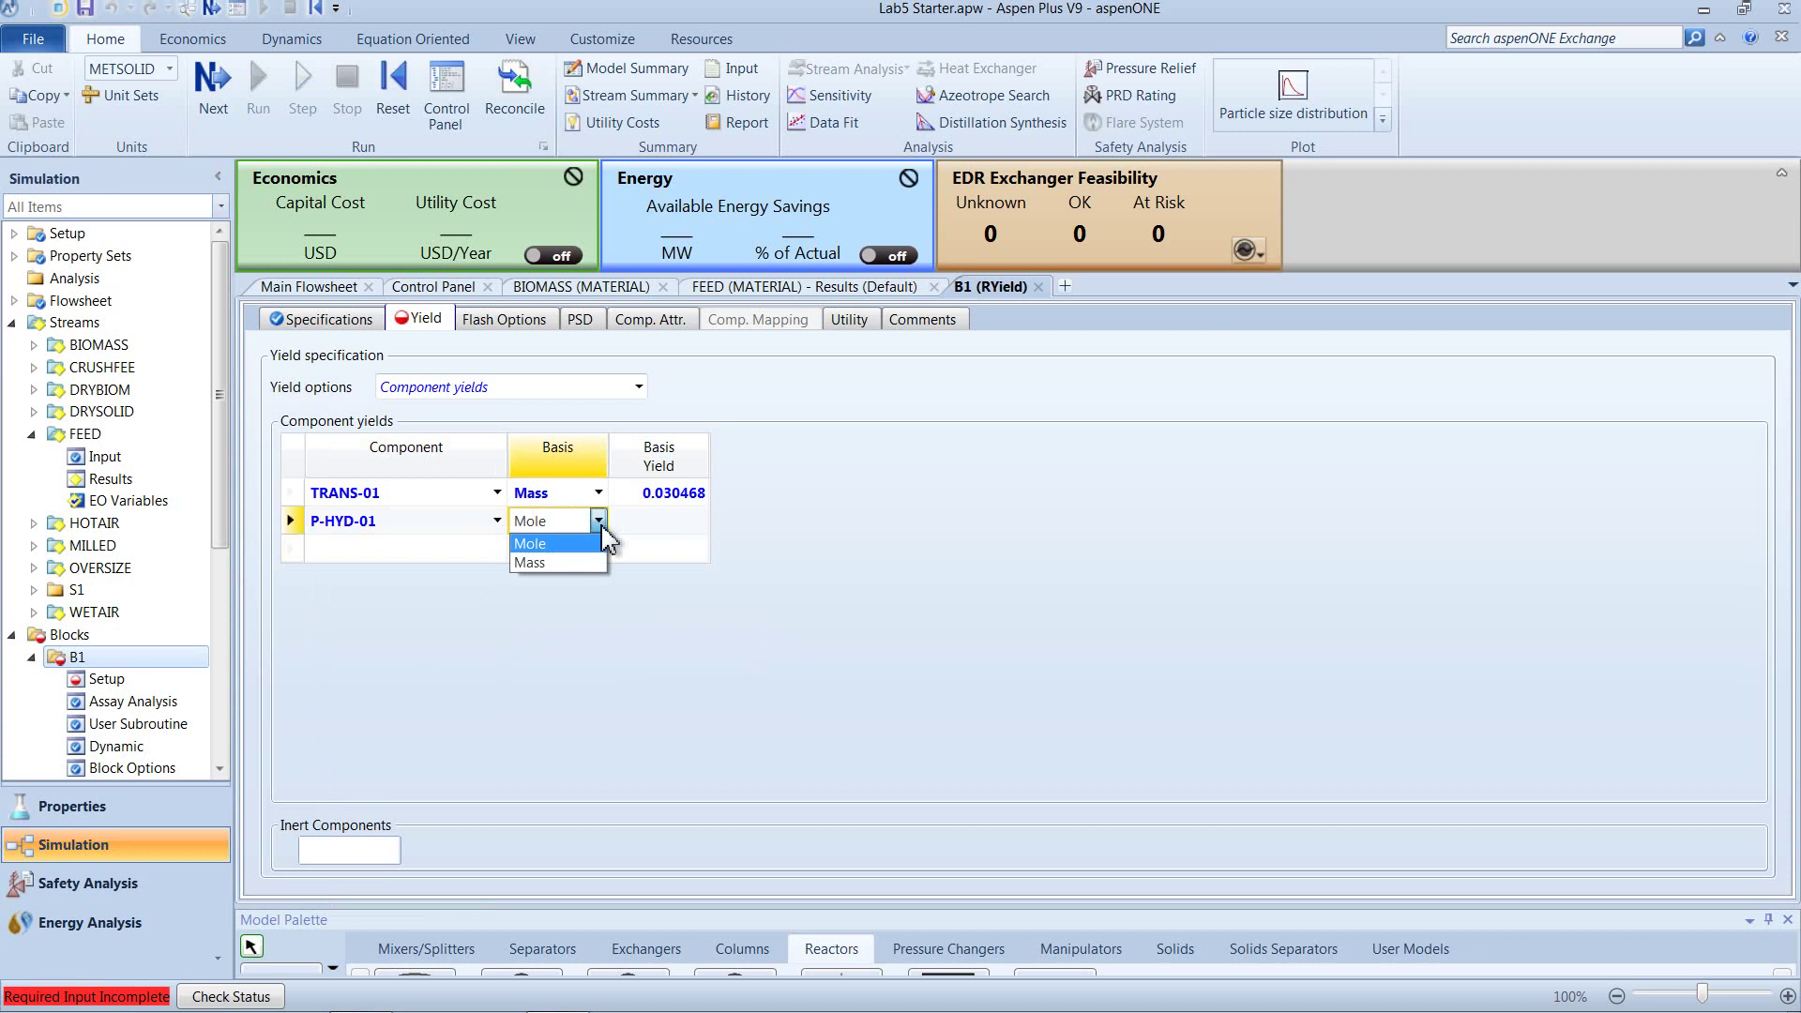
pyautogui.click(563, 563)
pyautogui.click(663, 529)
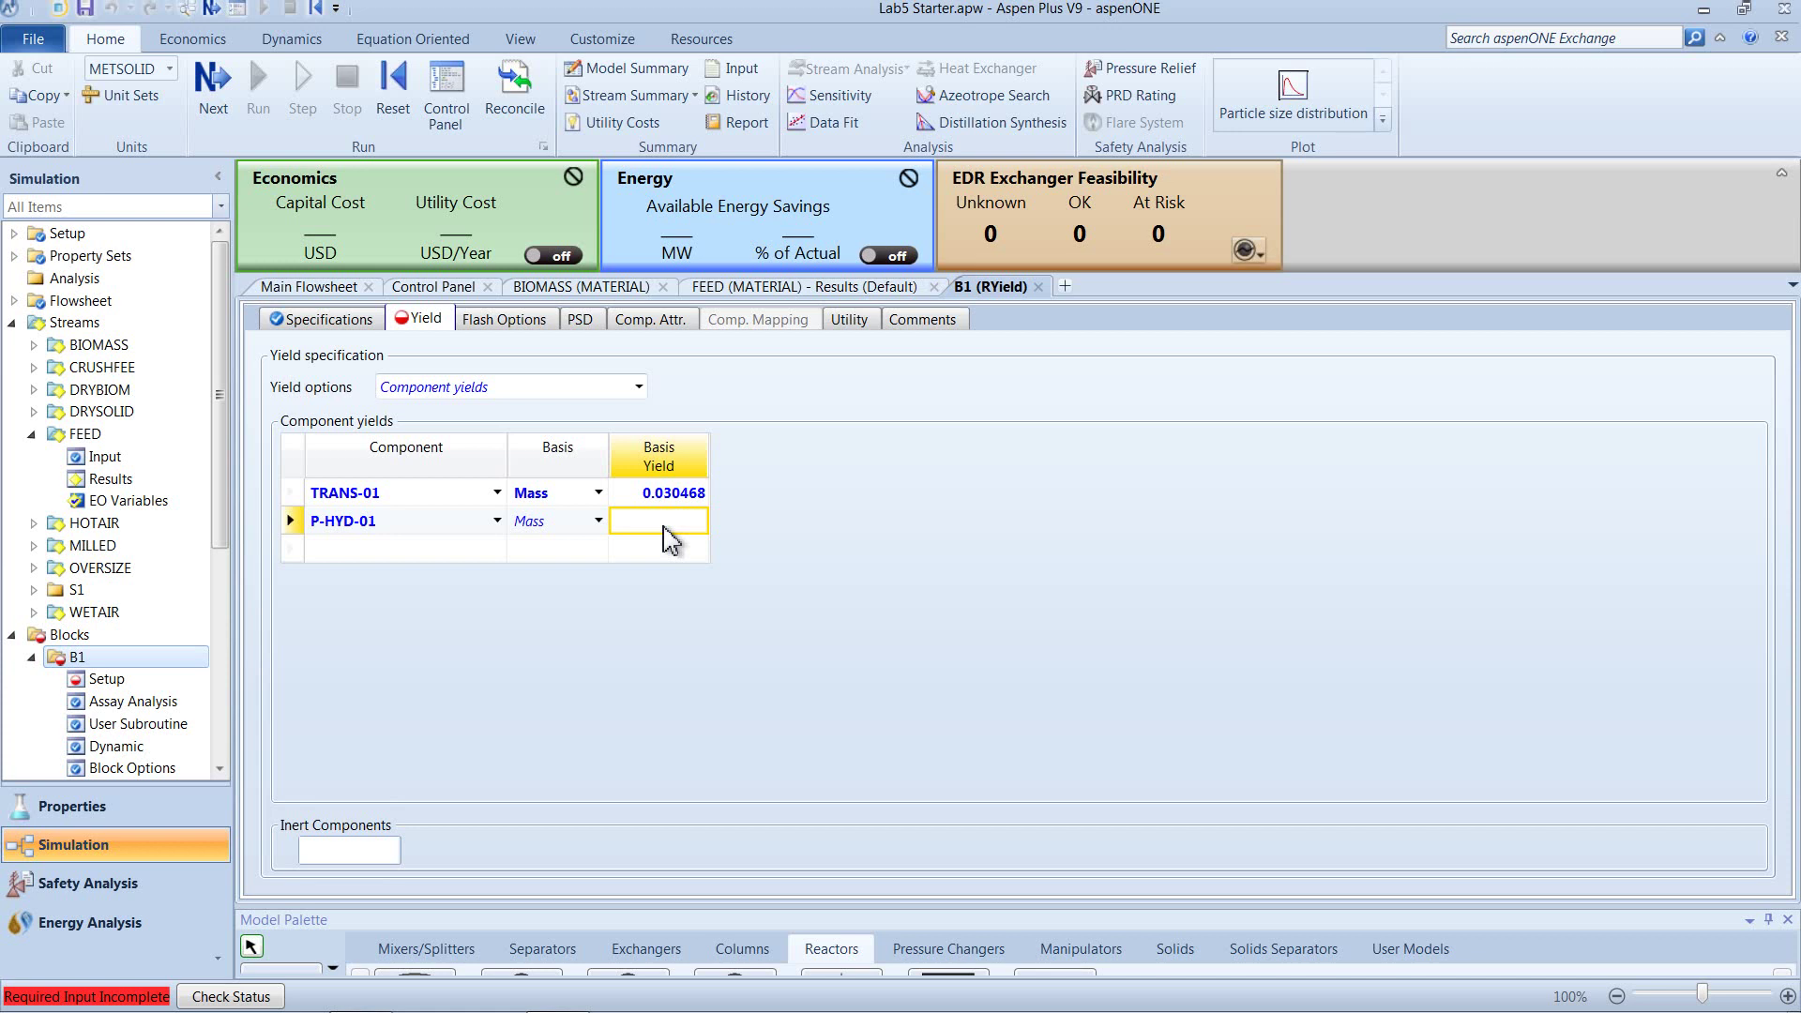
# - Enter 0.038126 as P-HYD-01's yield and bring the Word handout forward
pyautogui.write('0.038126')
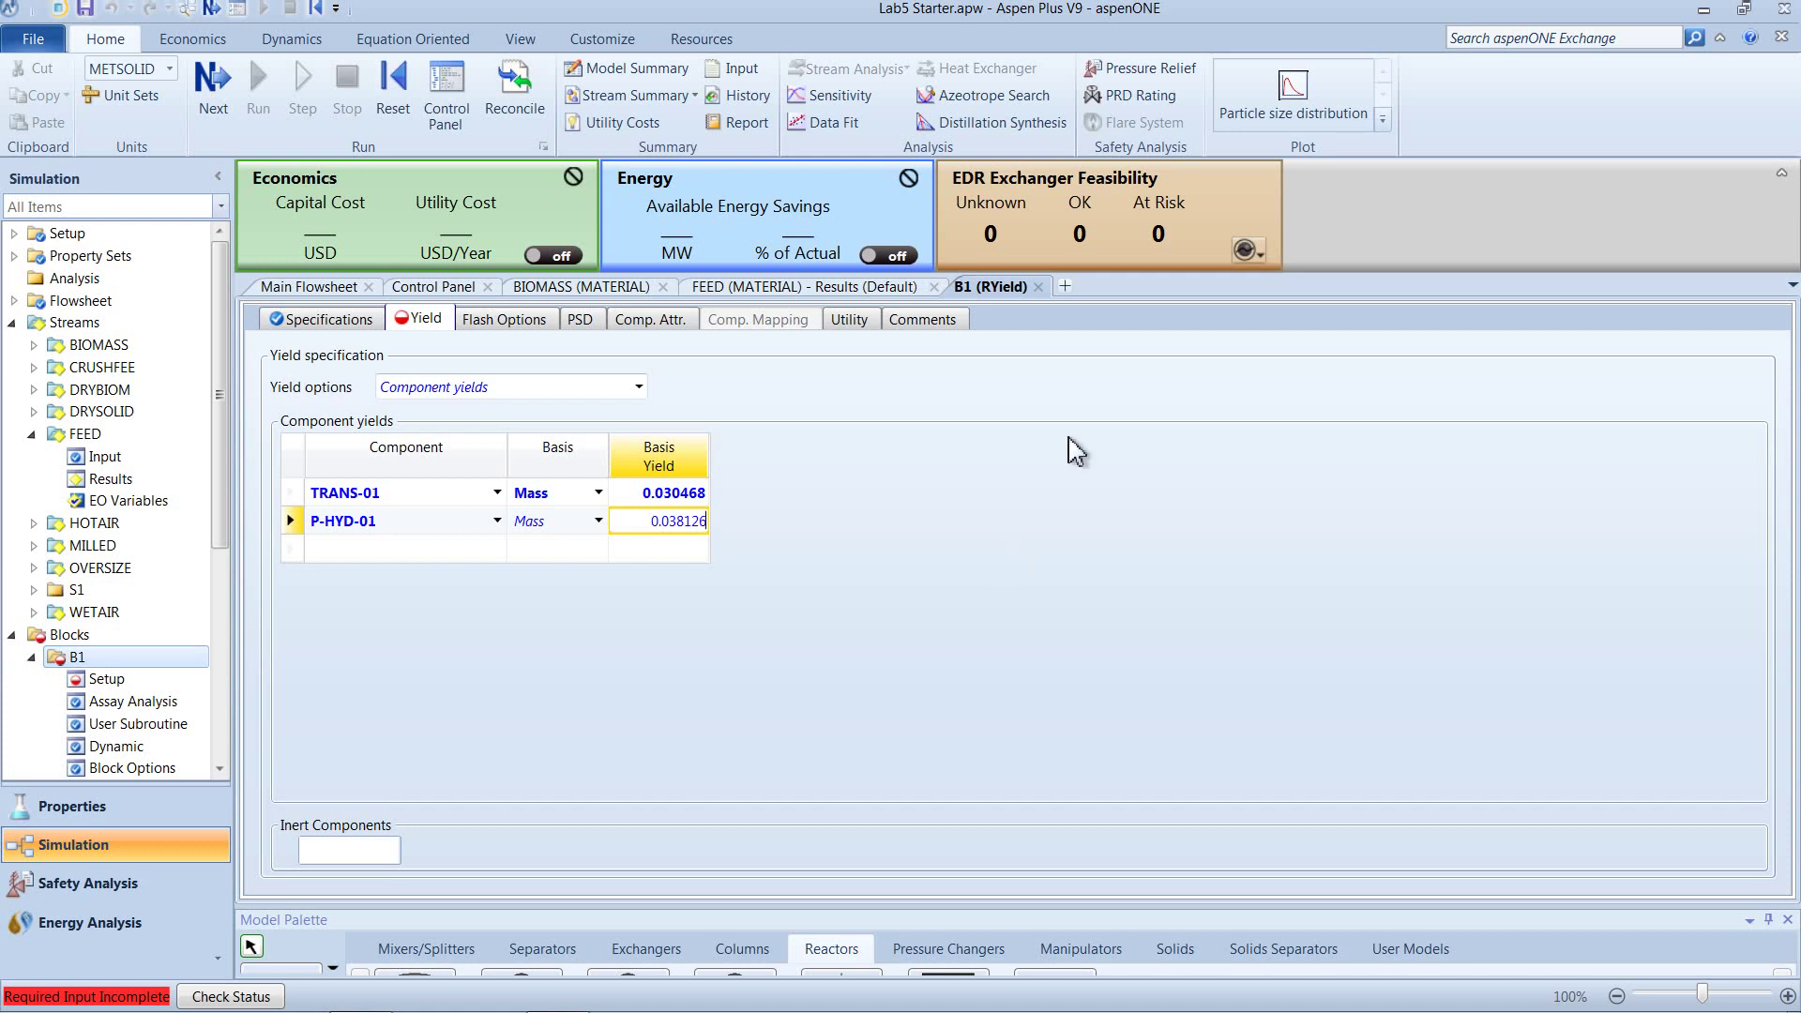
pyautogui.click(887, 549)
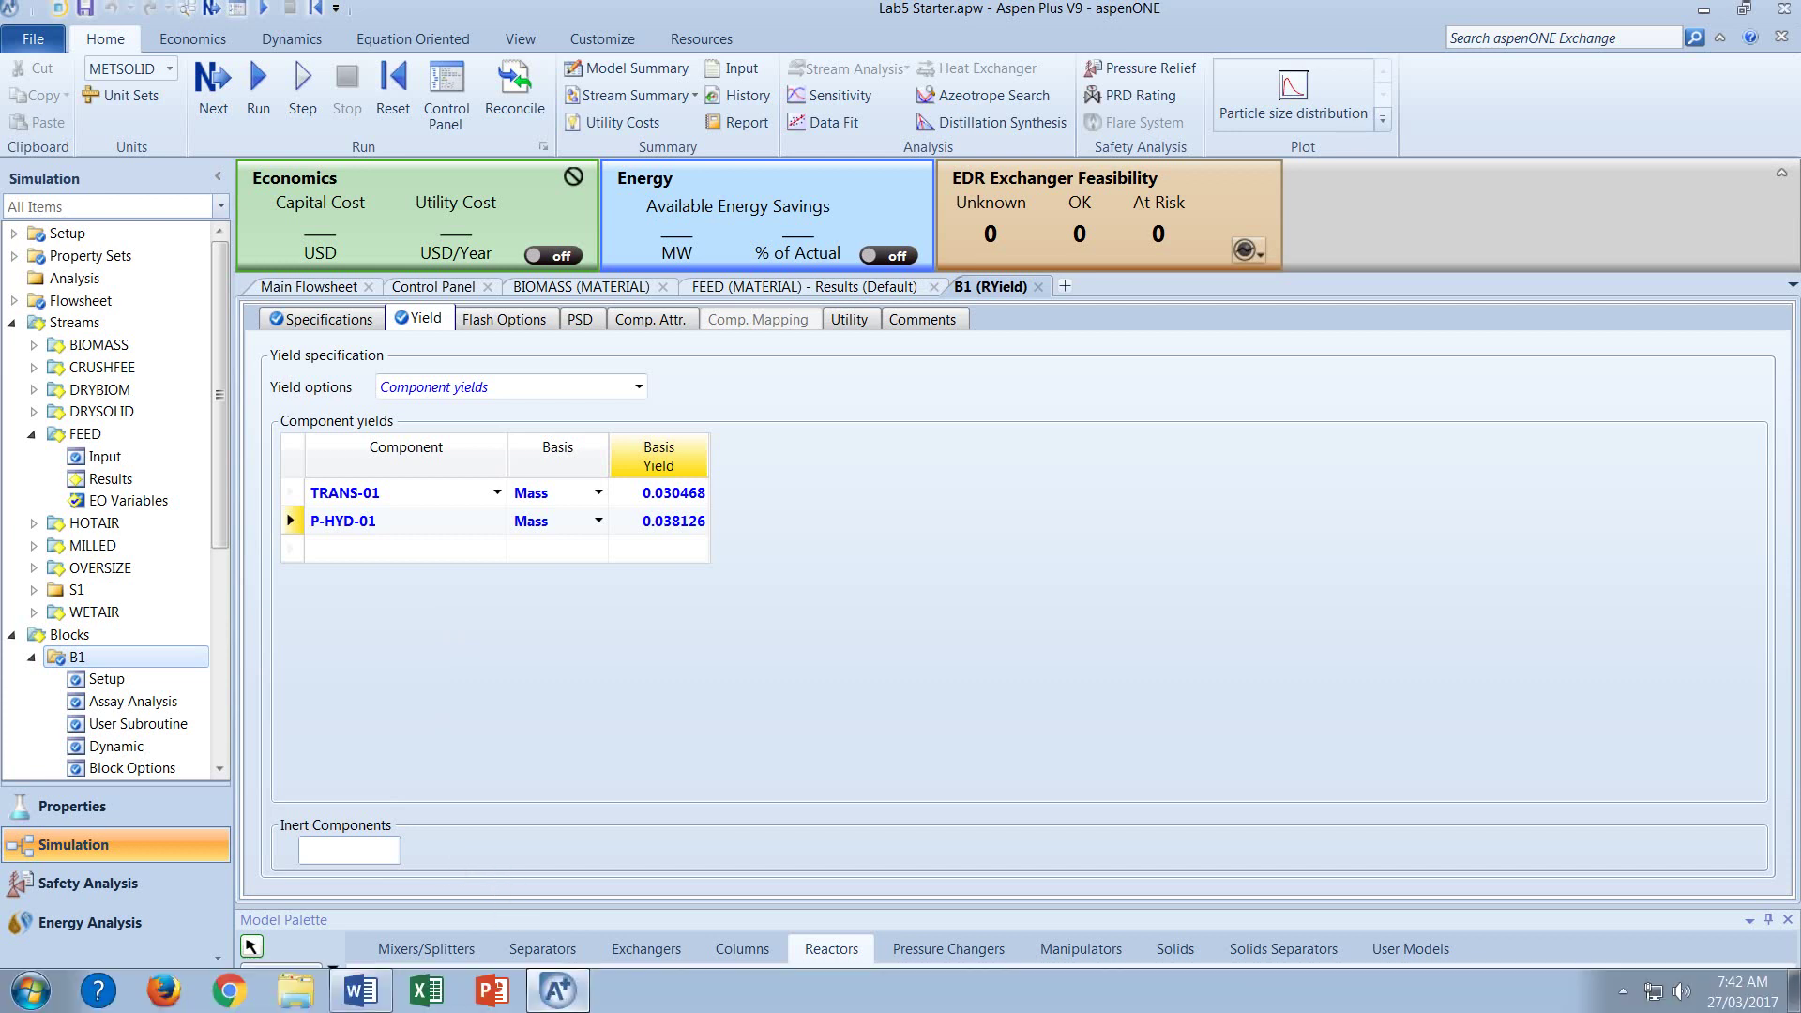
pyautogui.moveTo(557, 990)
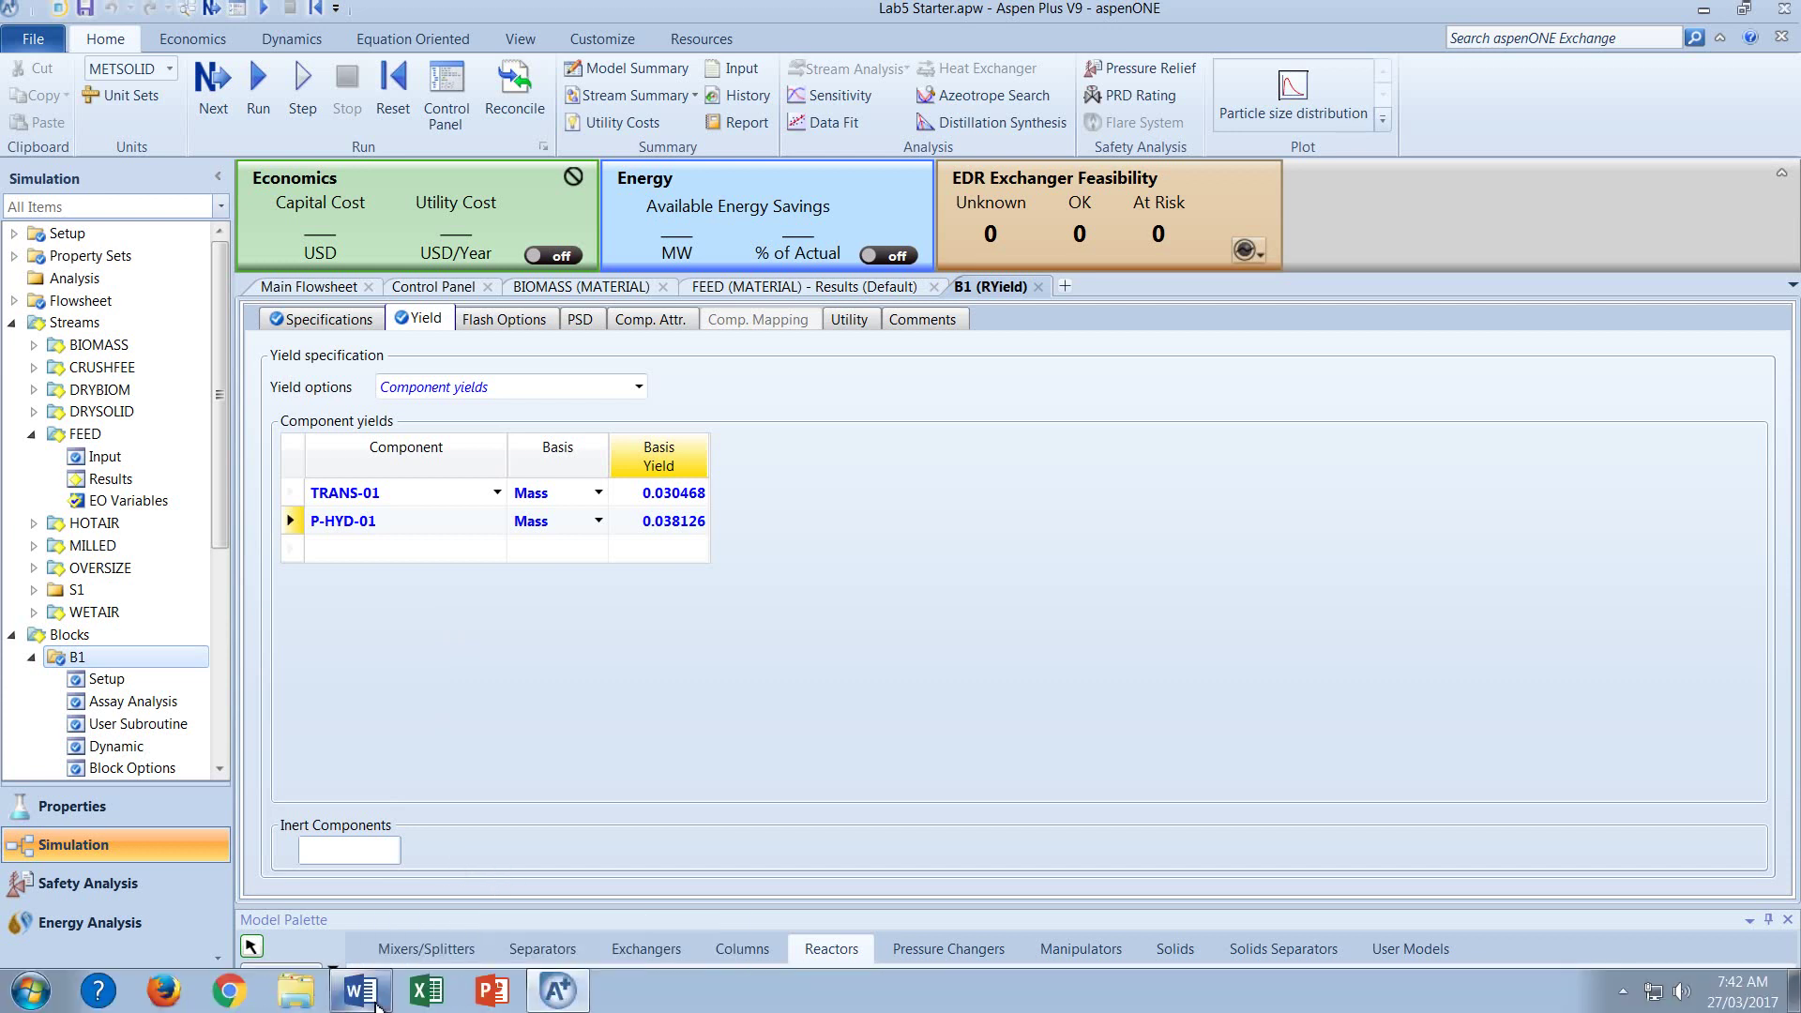
pyautogui.click(361, 990)
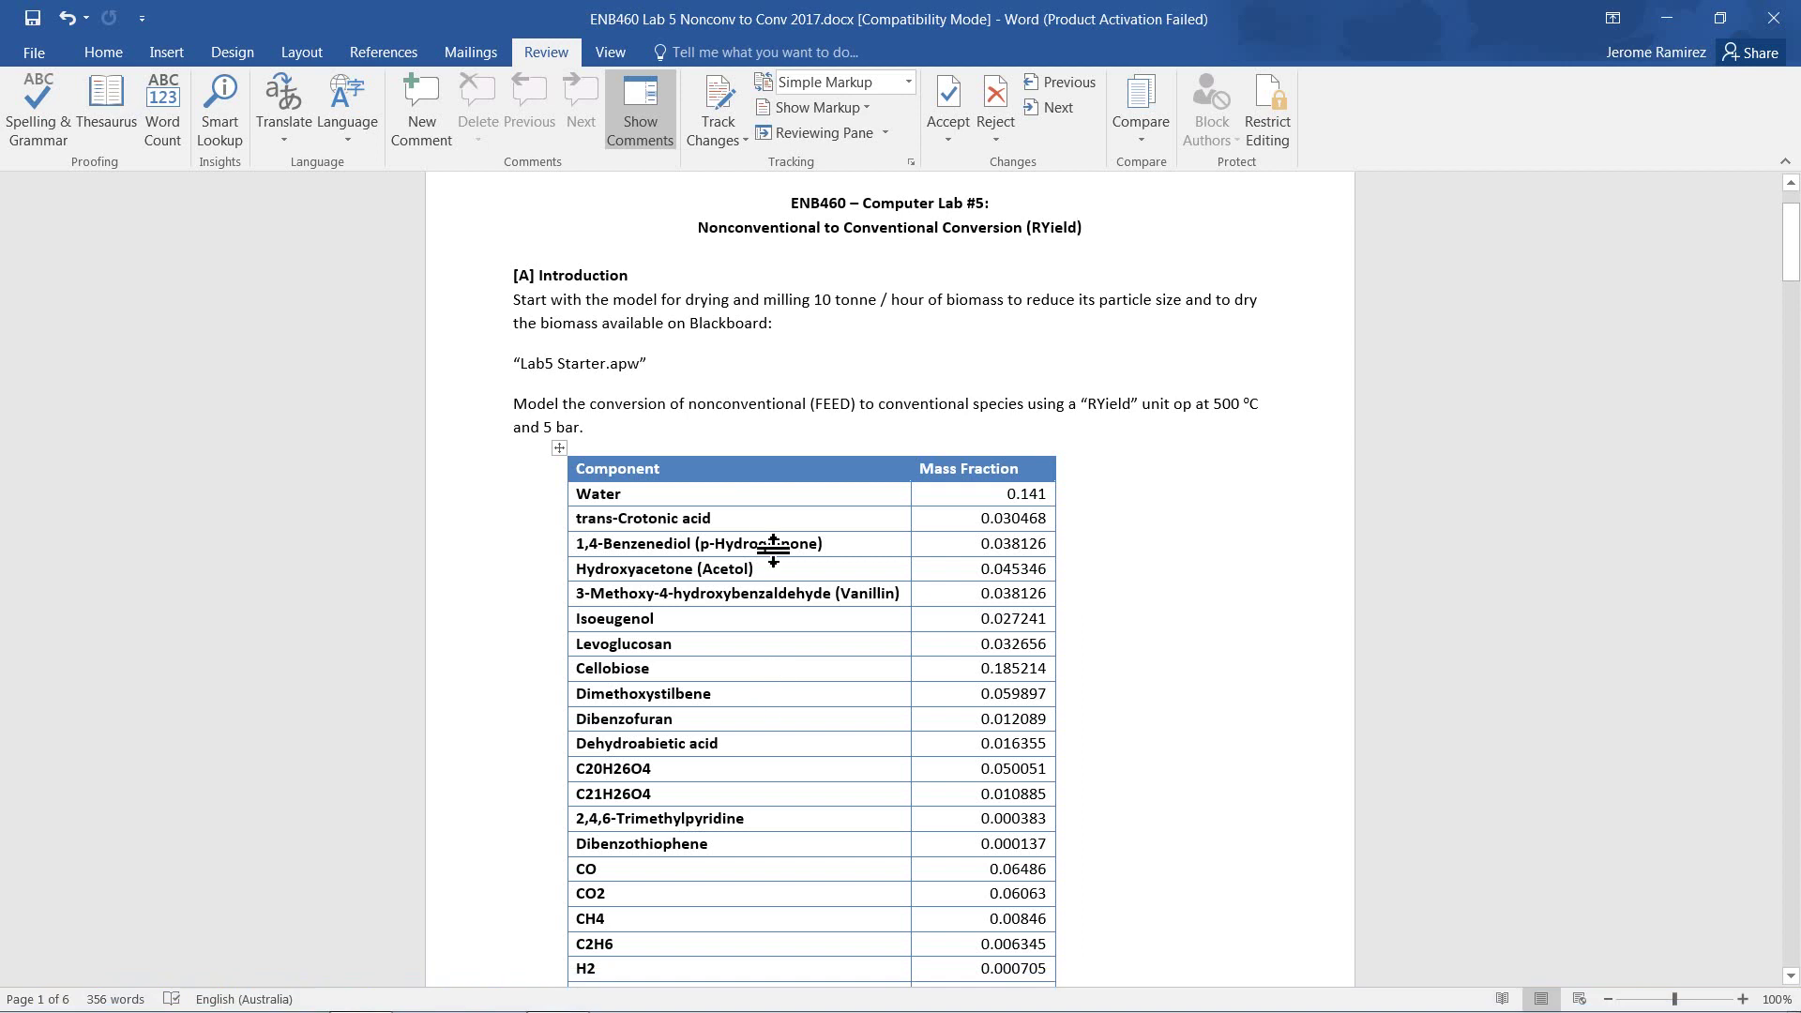
# - Copy the handout's Mass Fraction column, Water to Silicon, into the clipboard for B1's yield table
pyautogui.scroll(-3, 741, 760)
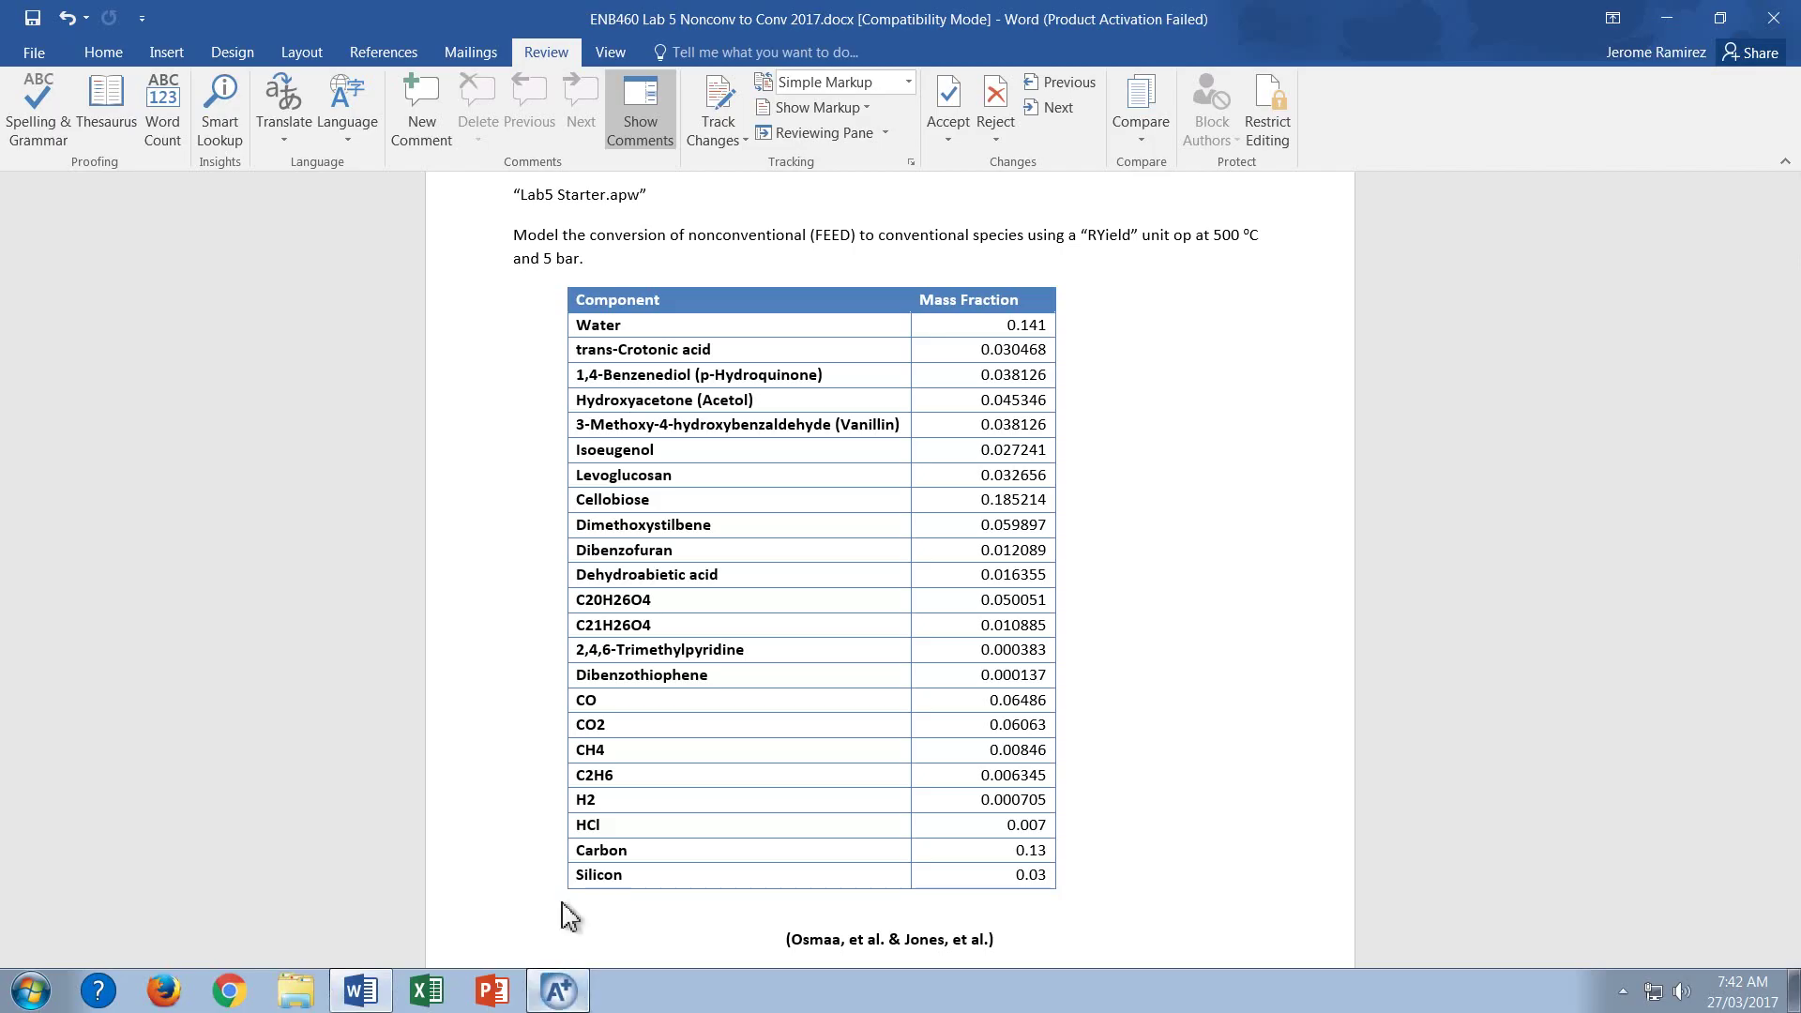
pyautogui.click(566, 990)
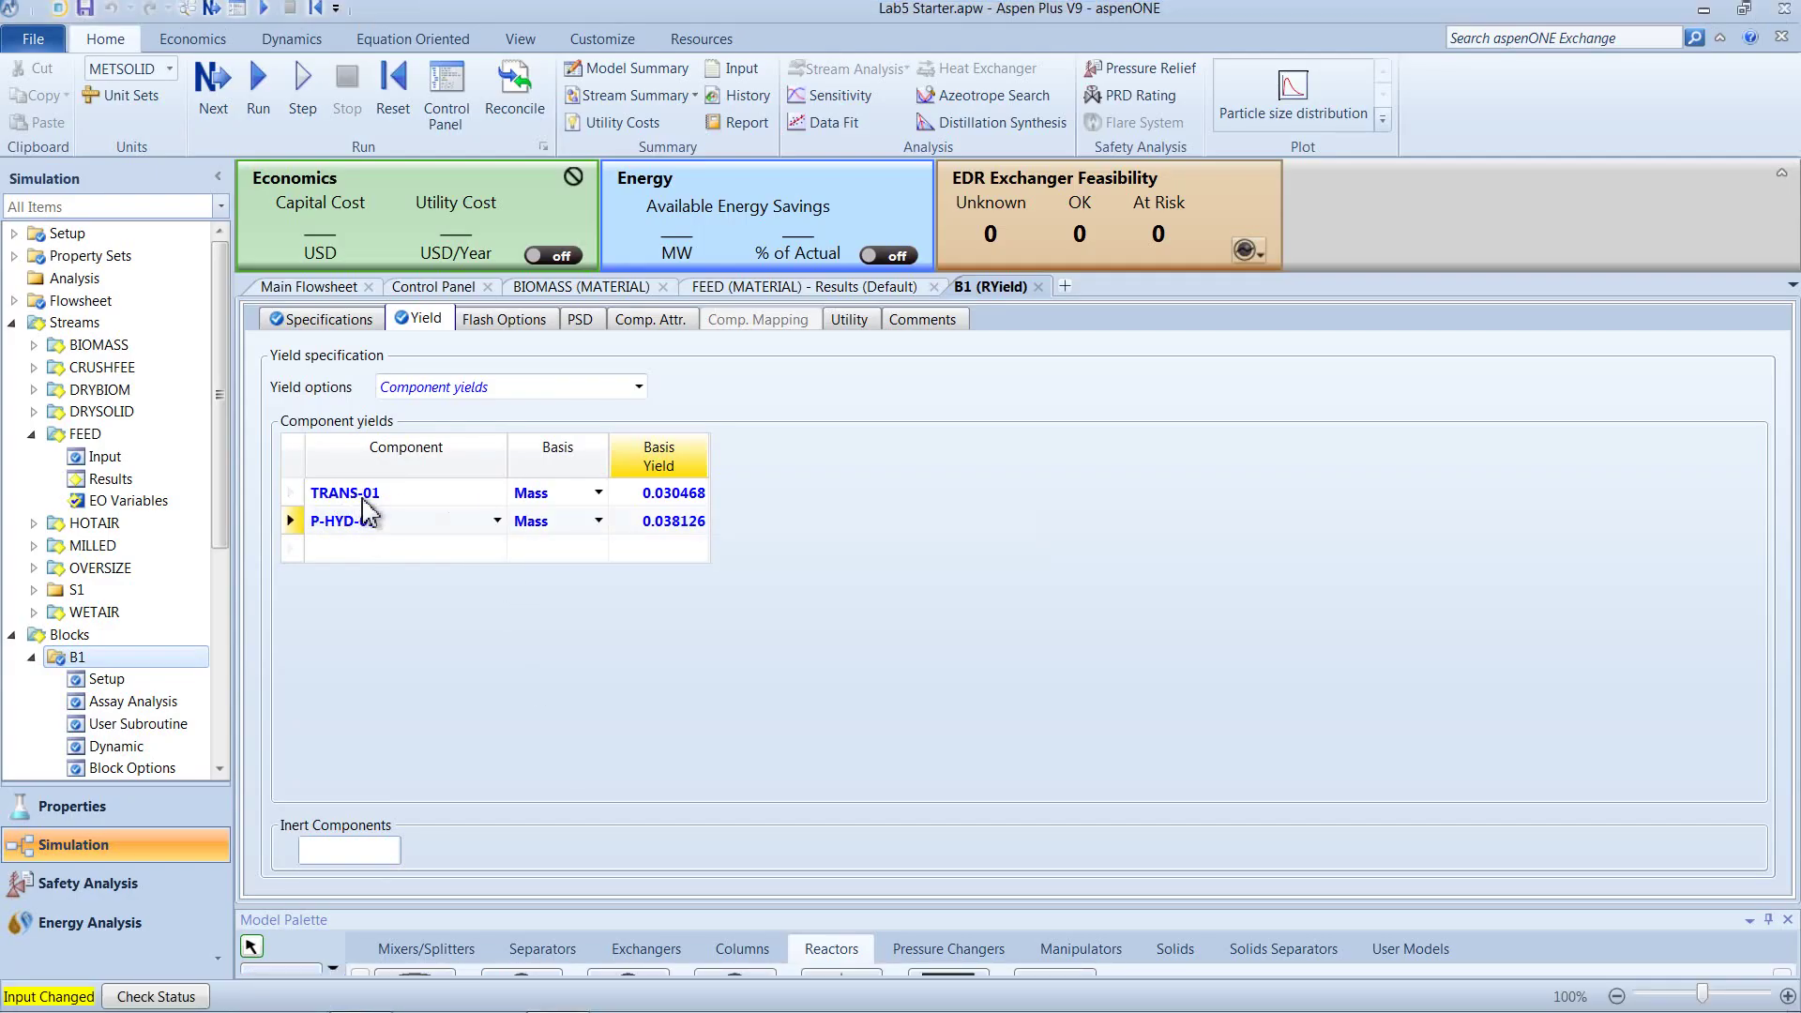
pyautogui.moveTo(549, 1009)
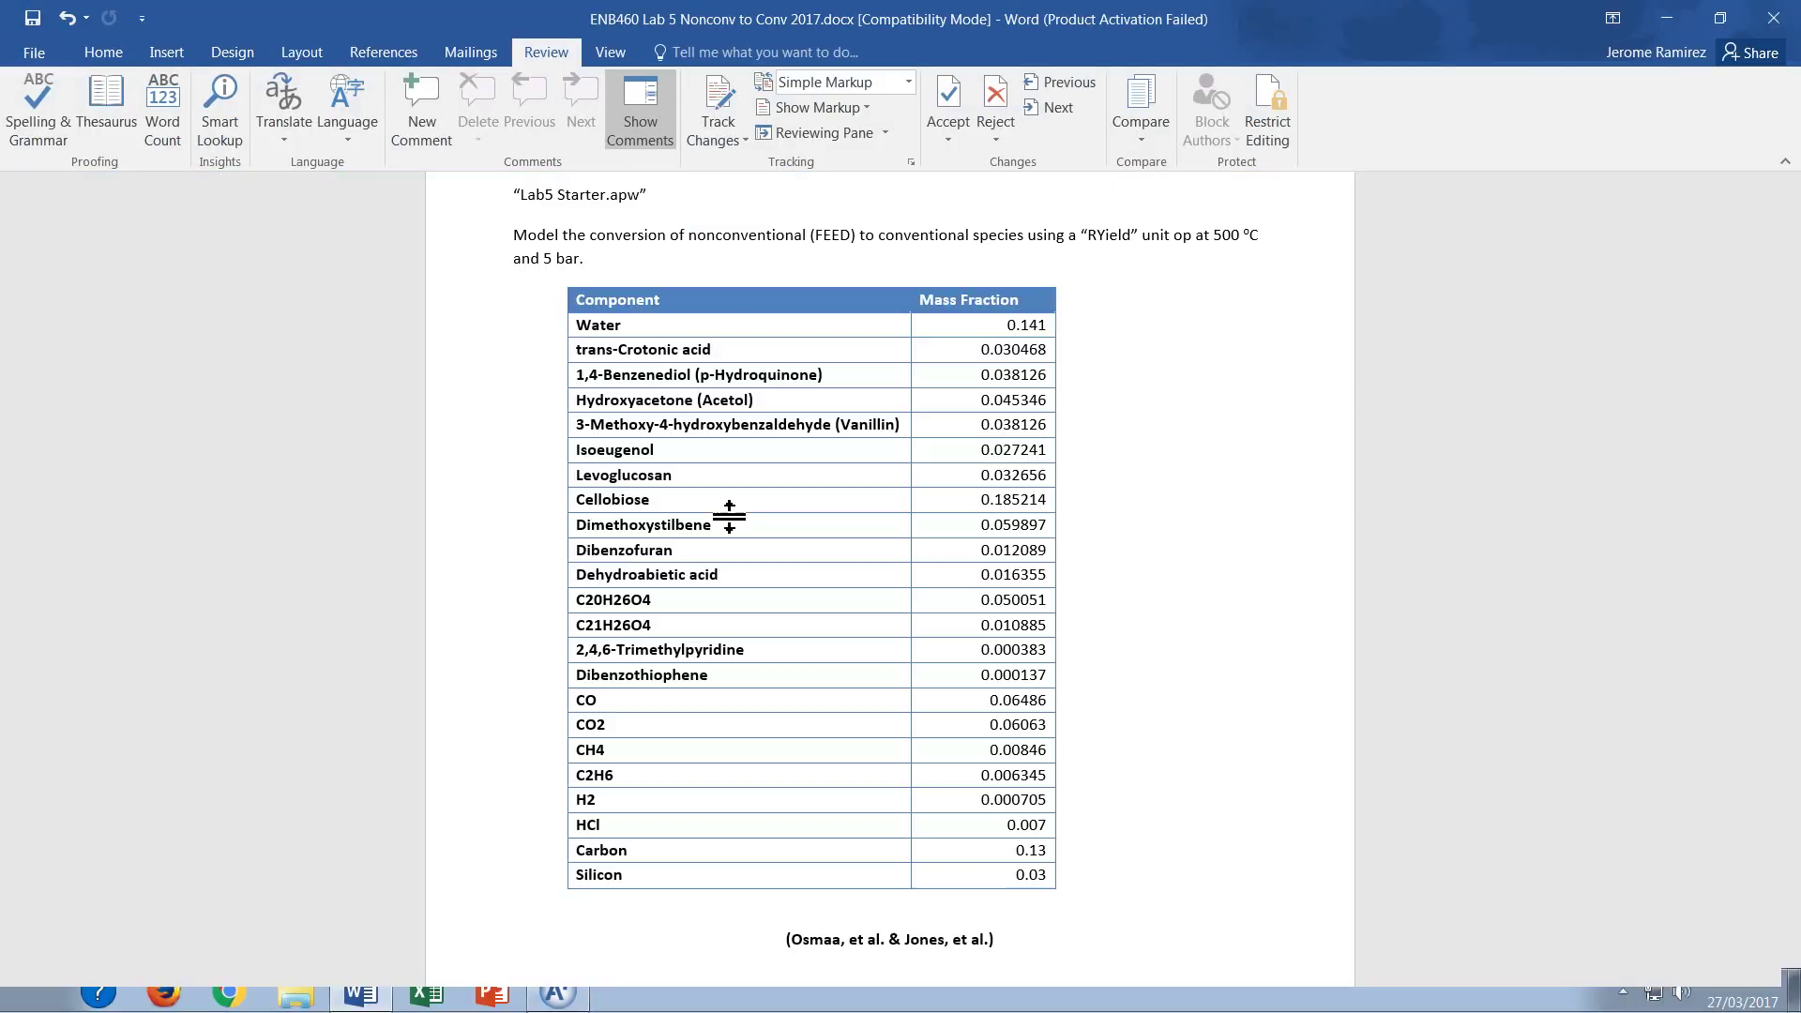
pyautogui.click(361, 991)
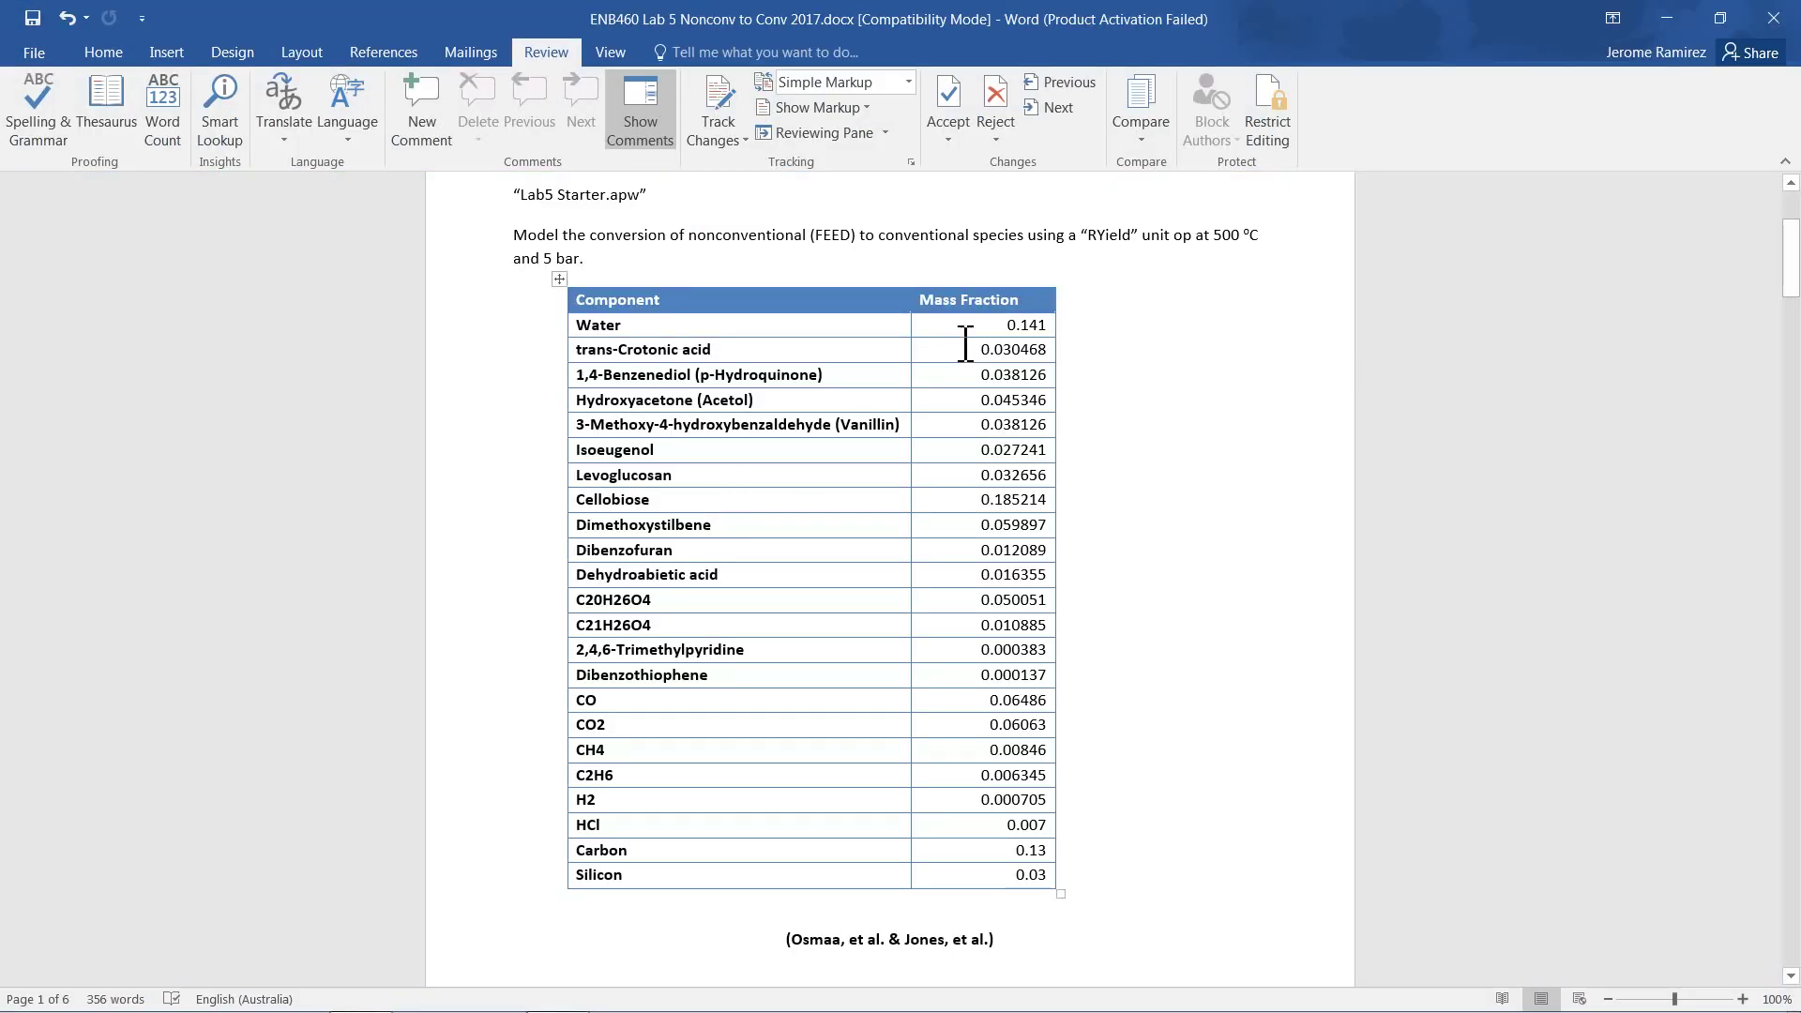
pyautogui.moveTo(990, 333); pyautogui.dragTo(974, 890)
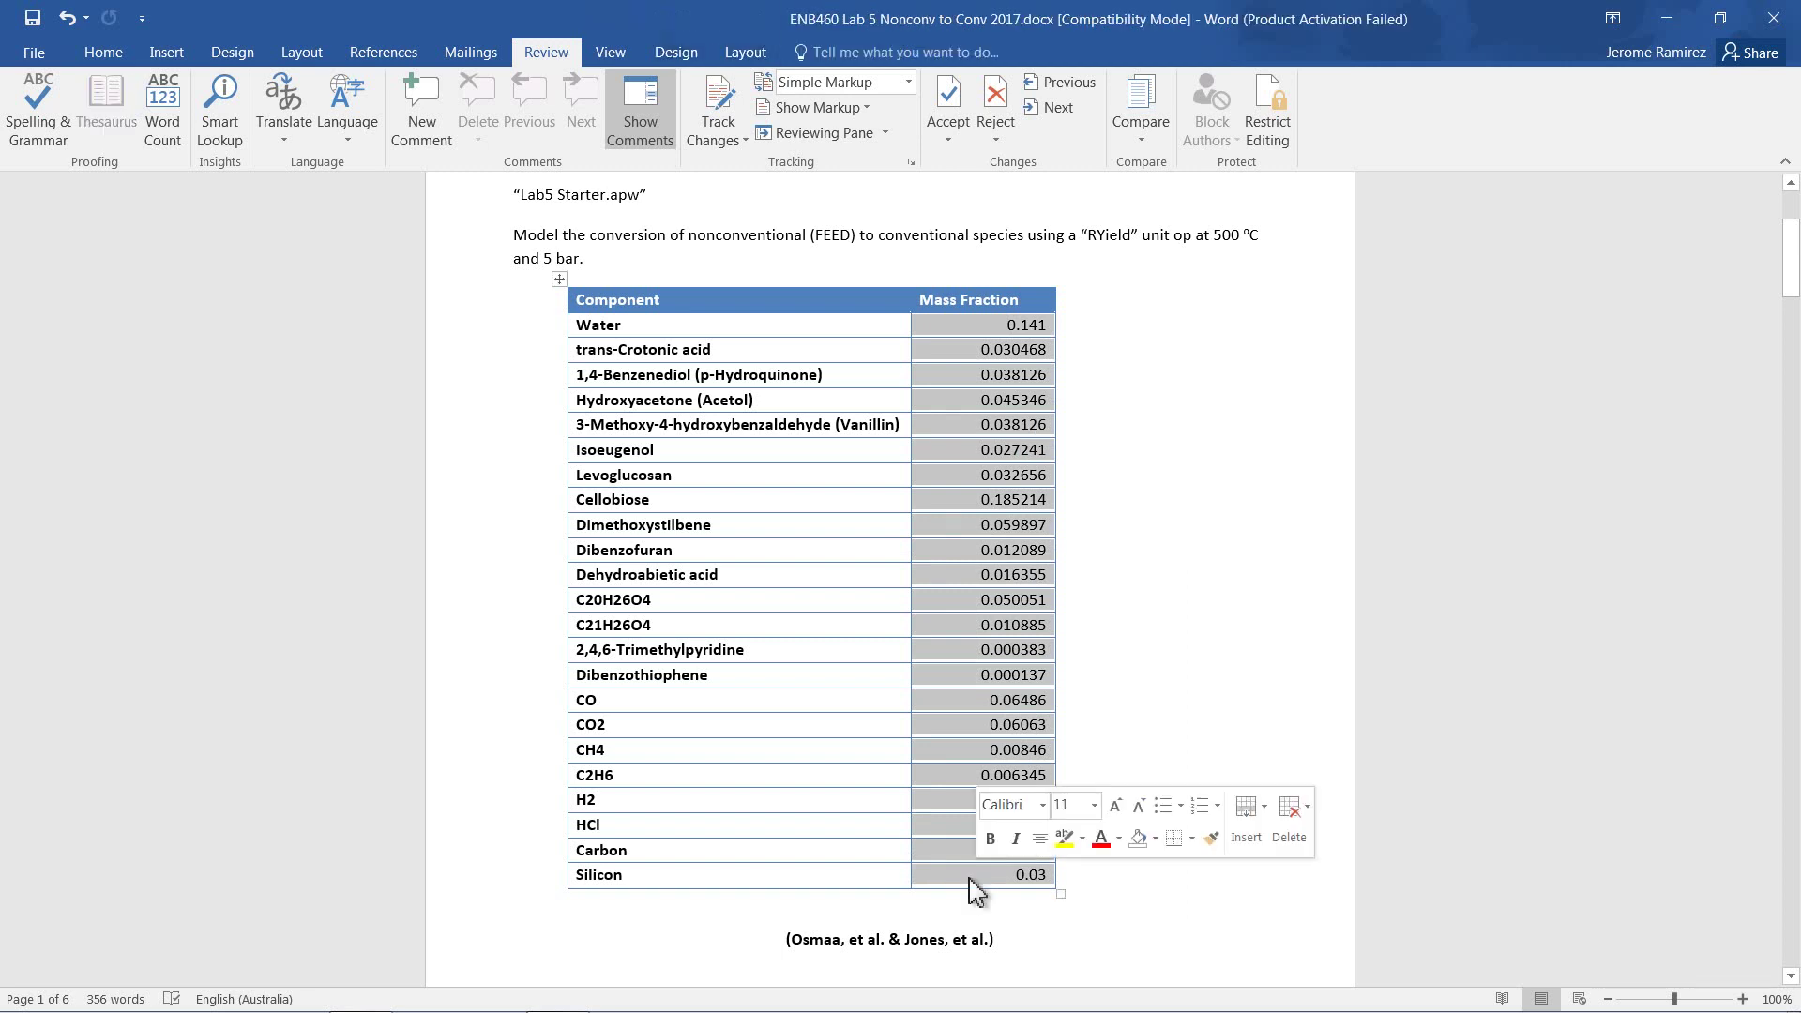
pyautogui.hotkey('ctrl', 'c')
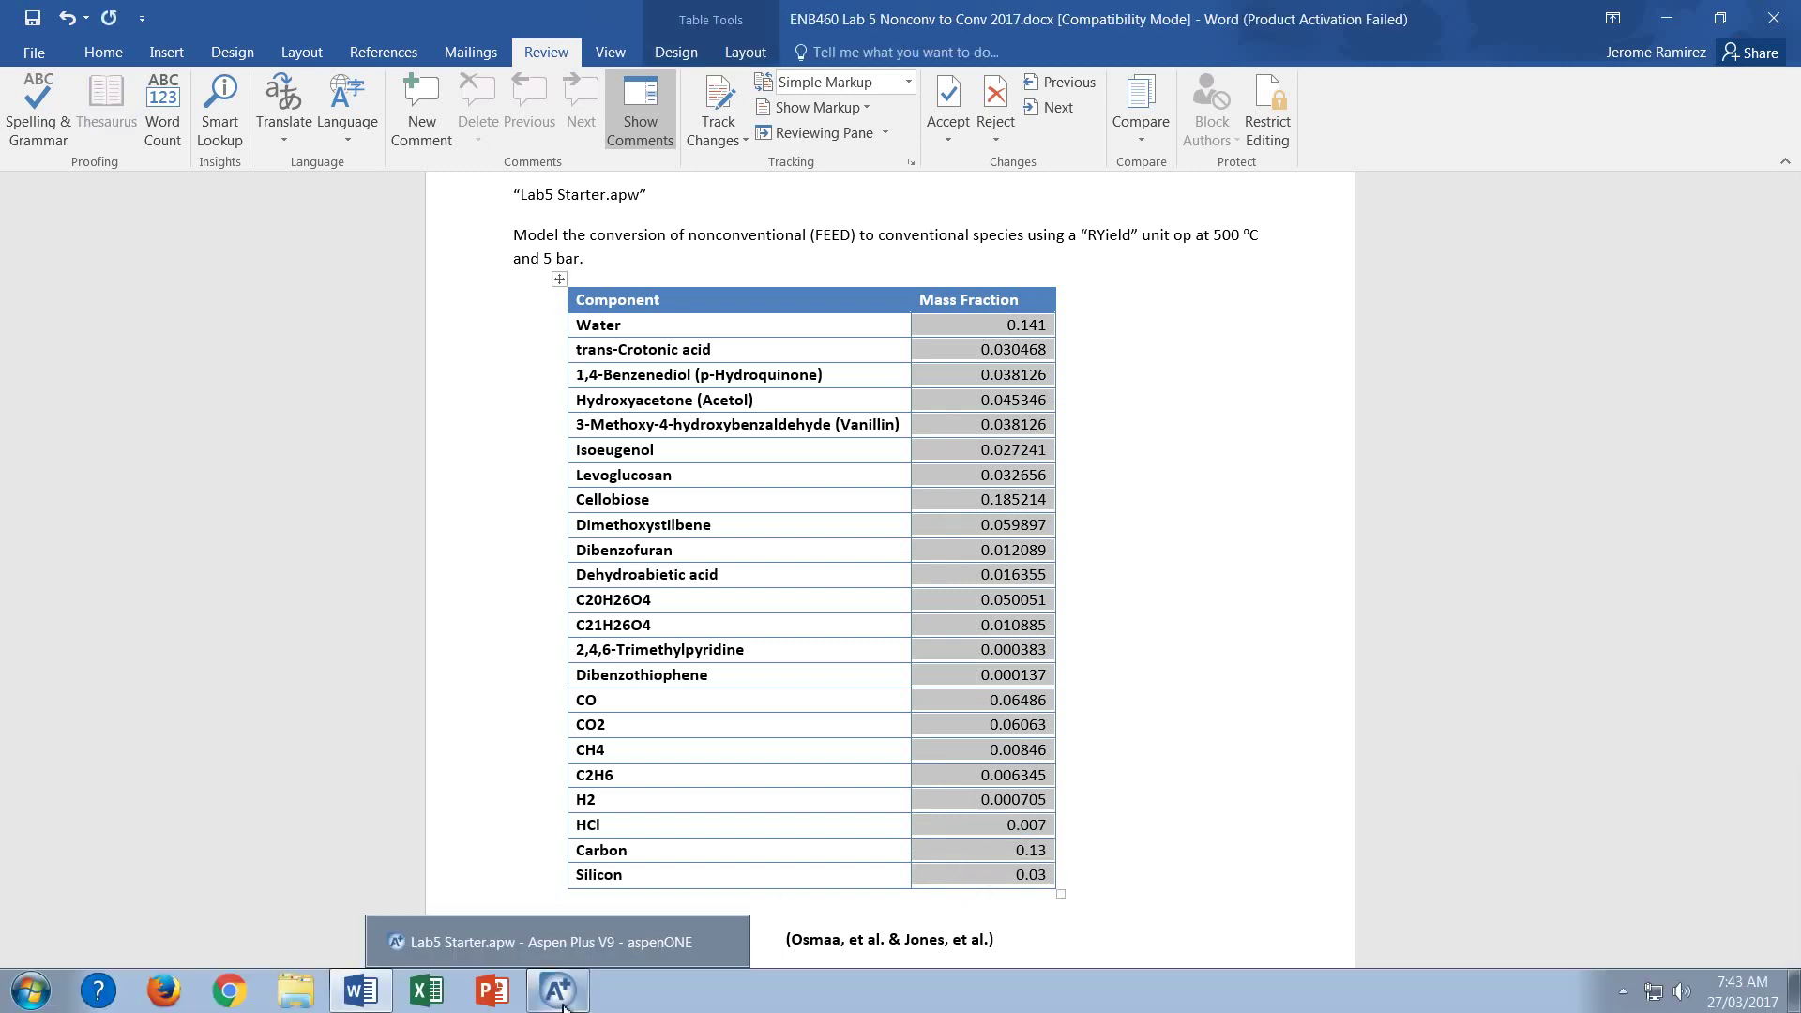
pyautogui.click(563, 994)
pyautogui.click(641, 500)
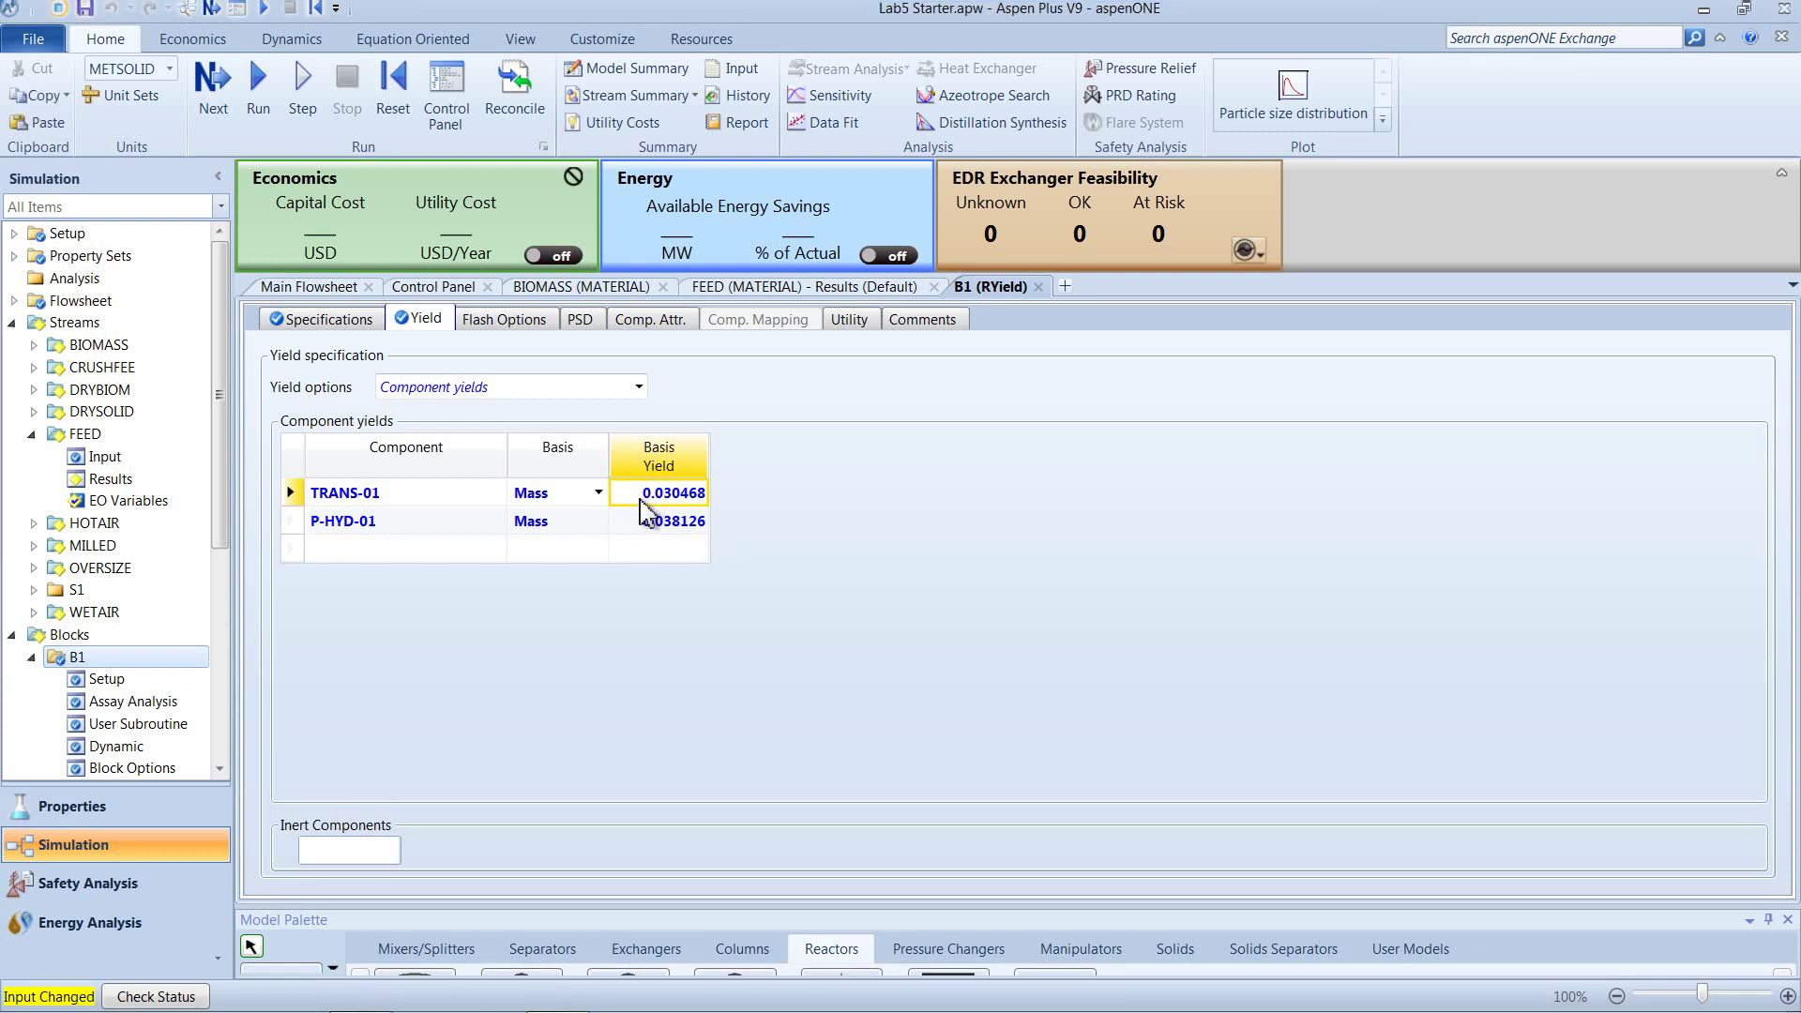
# - Paste the copied mass fractions into B1's yield column
pyautogui.press('Return')
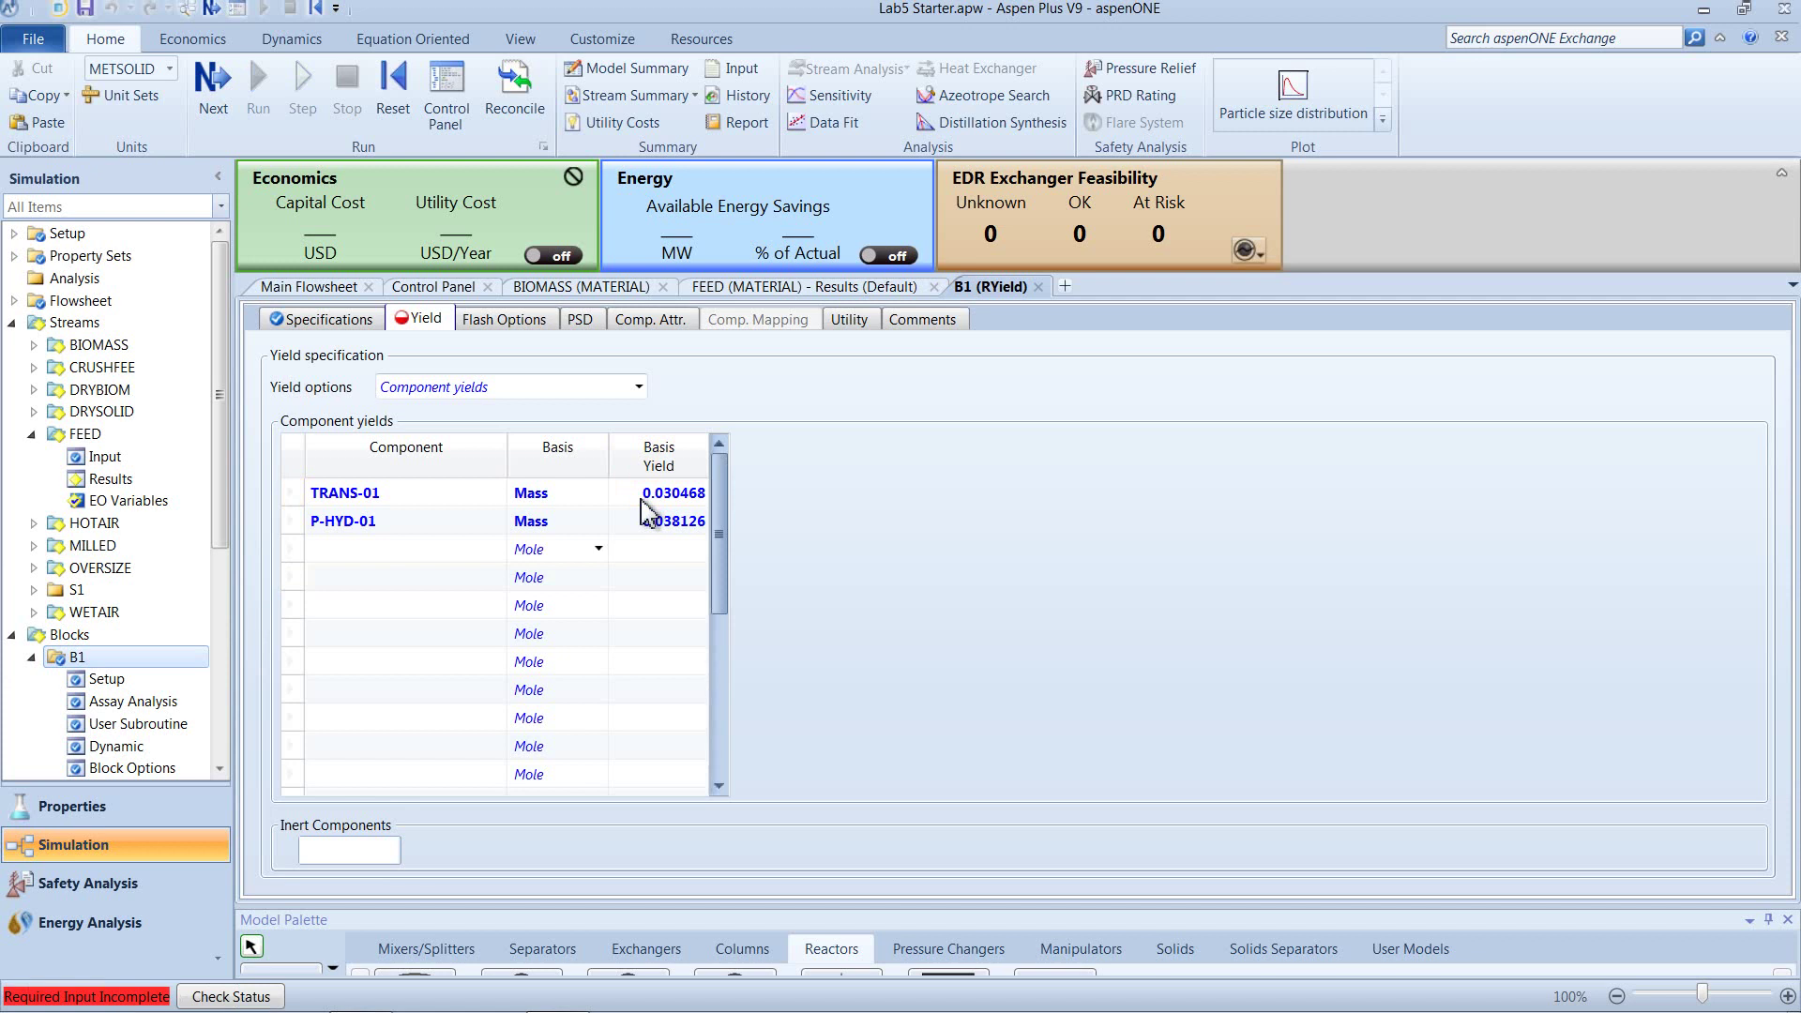
pyautogui.hotkey('ctrl', 'v')
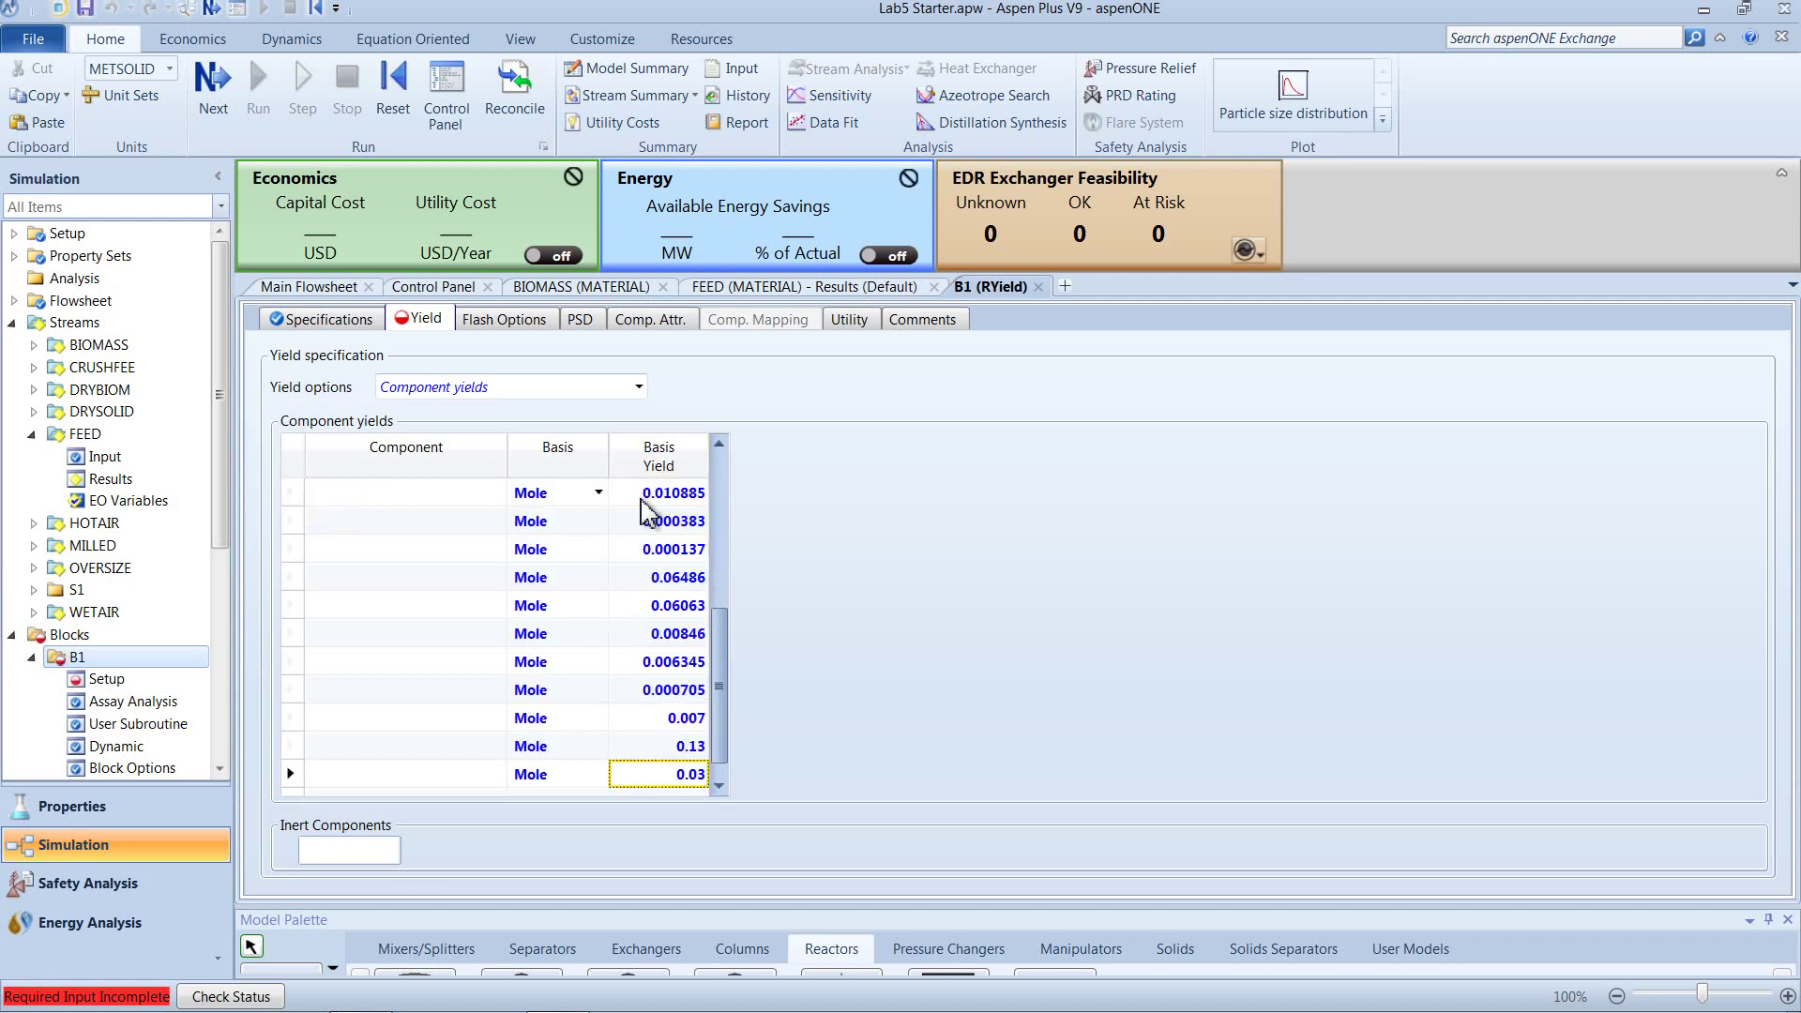
pyautogui.moveTo(723, 676); pyautogui.dragTo(723, 460)
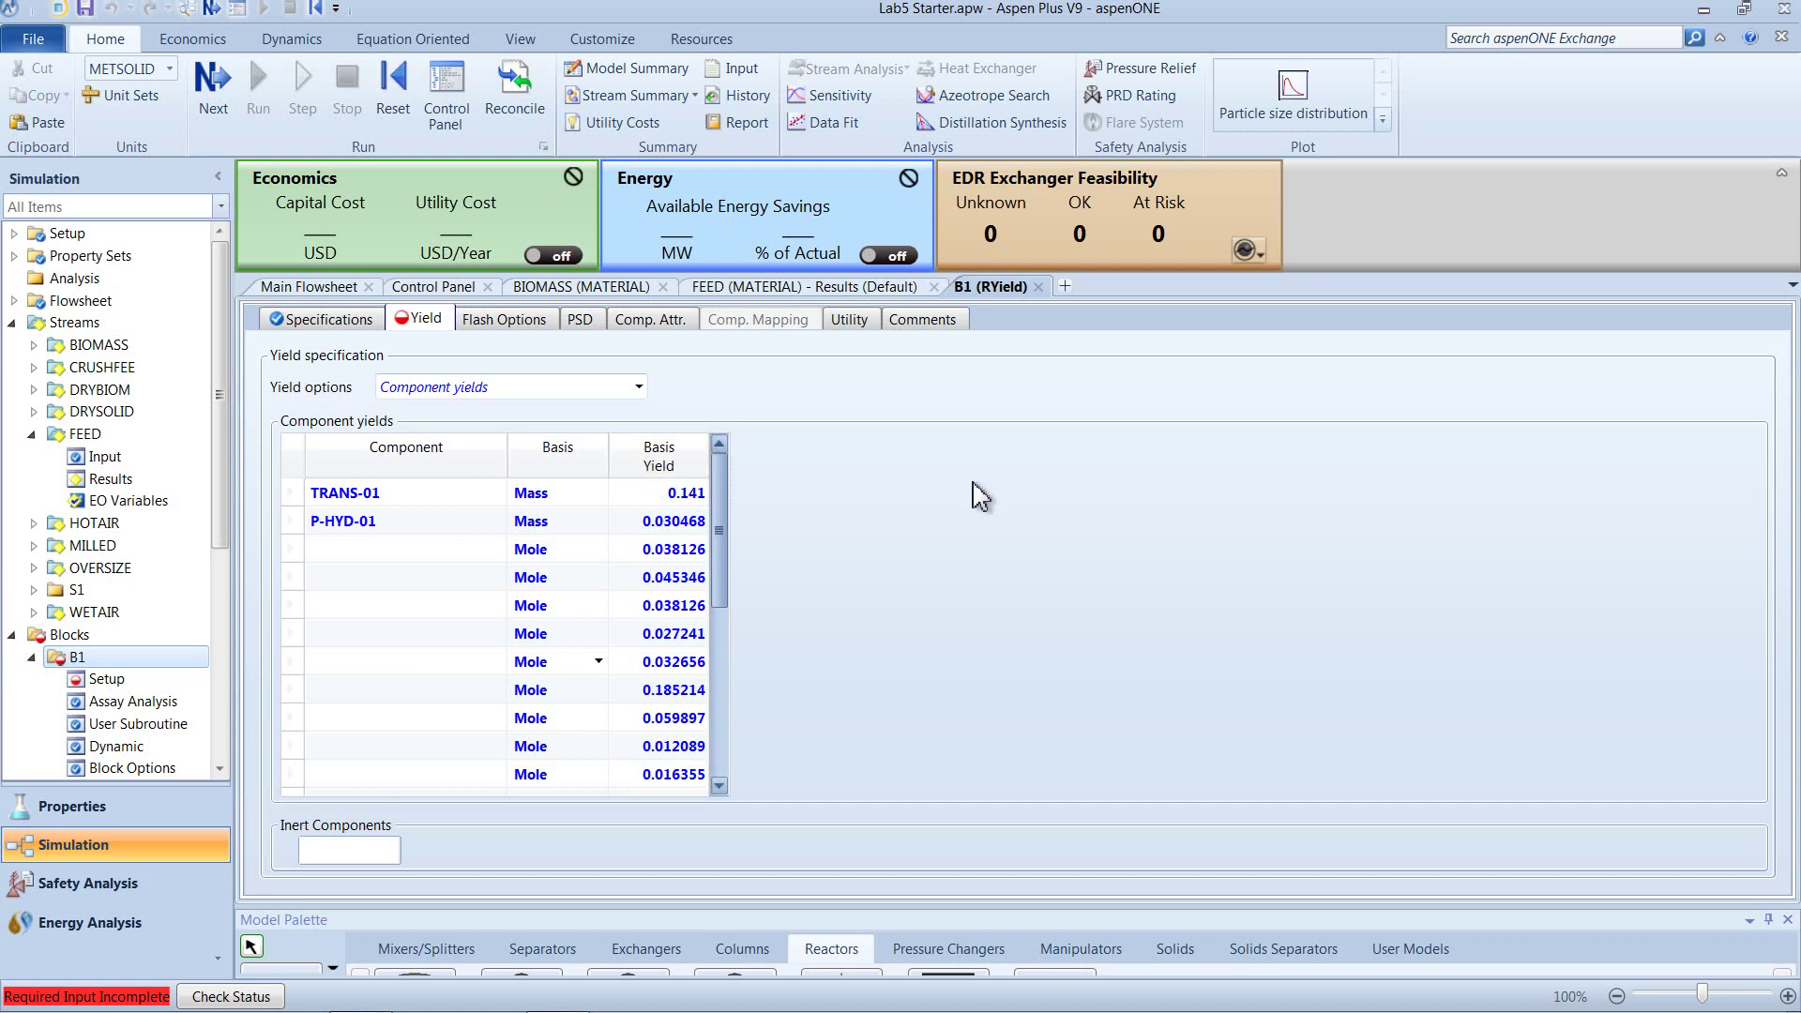
# - Assign H2O, TRANS-01 and P-HYD-01 to the first three yield rows
pyautogui.click(497, 493)
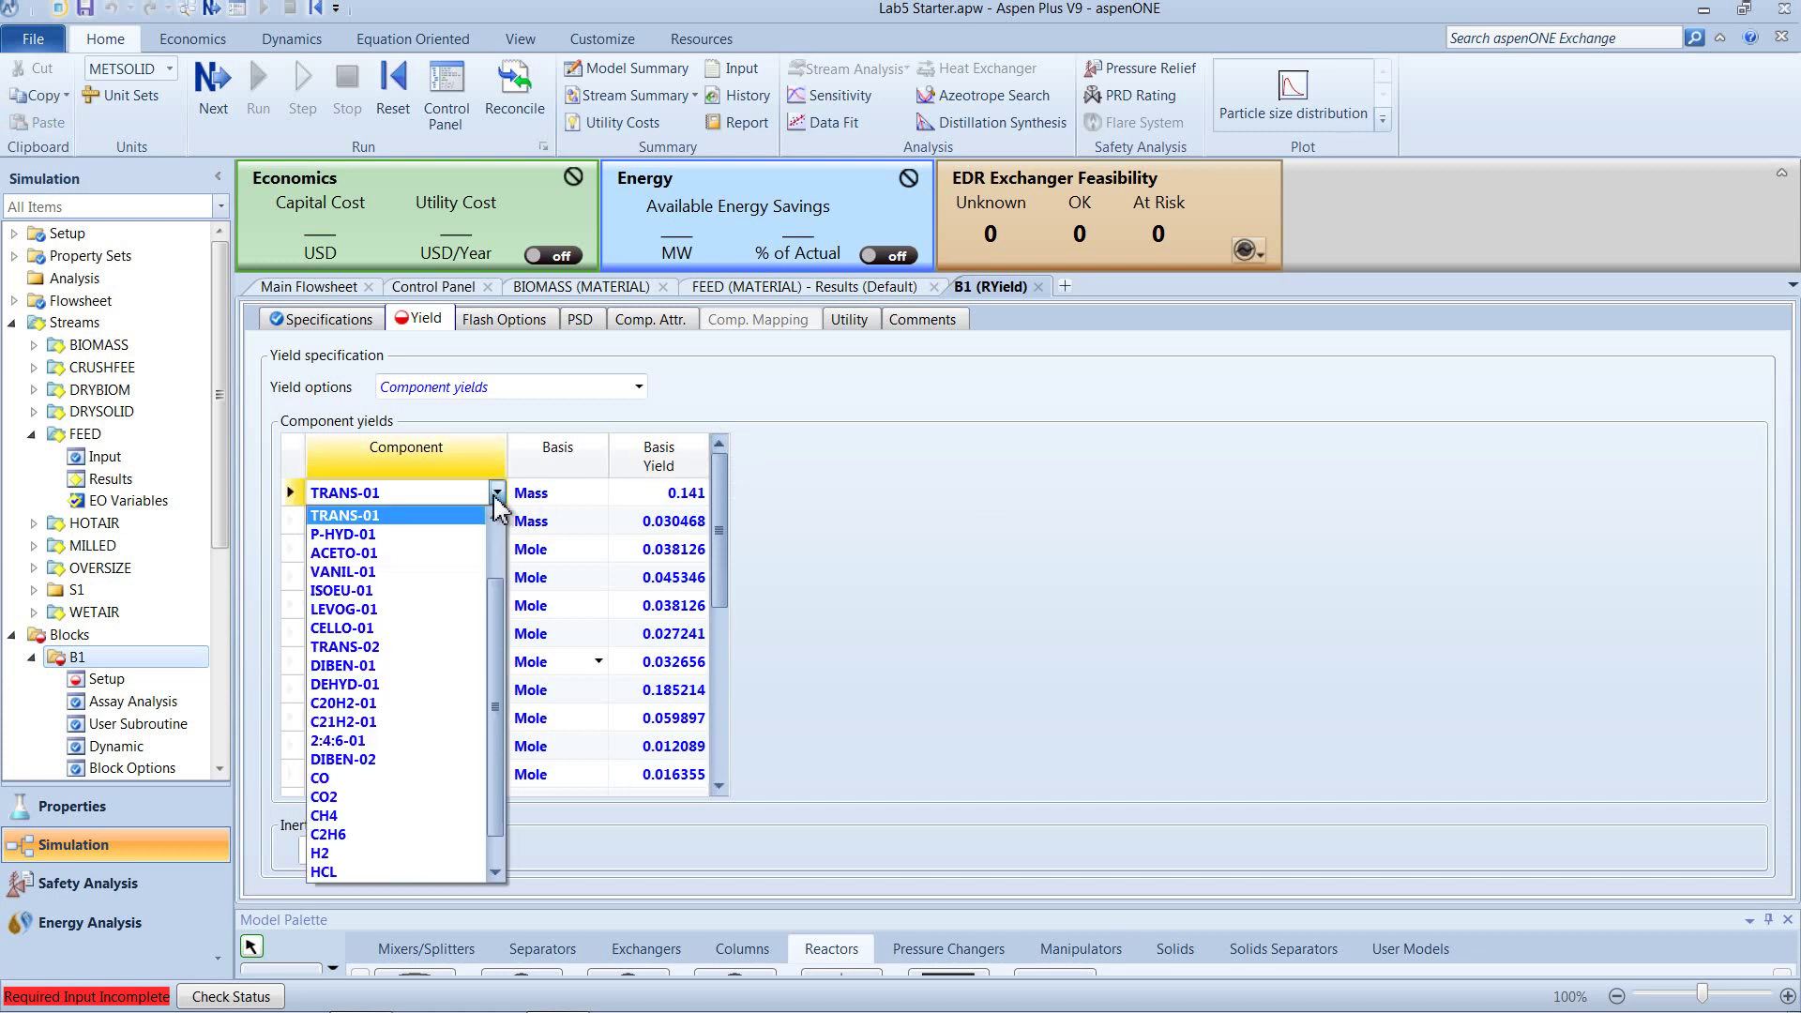
pyautogui.scroll(2, 474, 615)
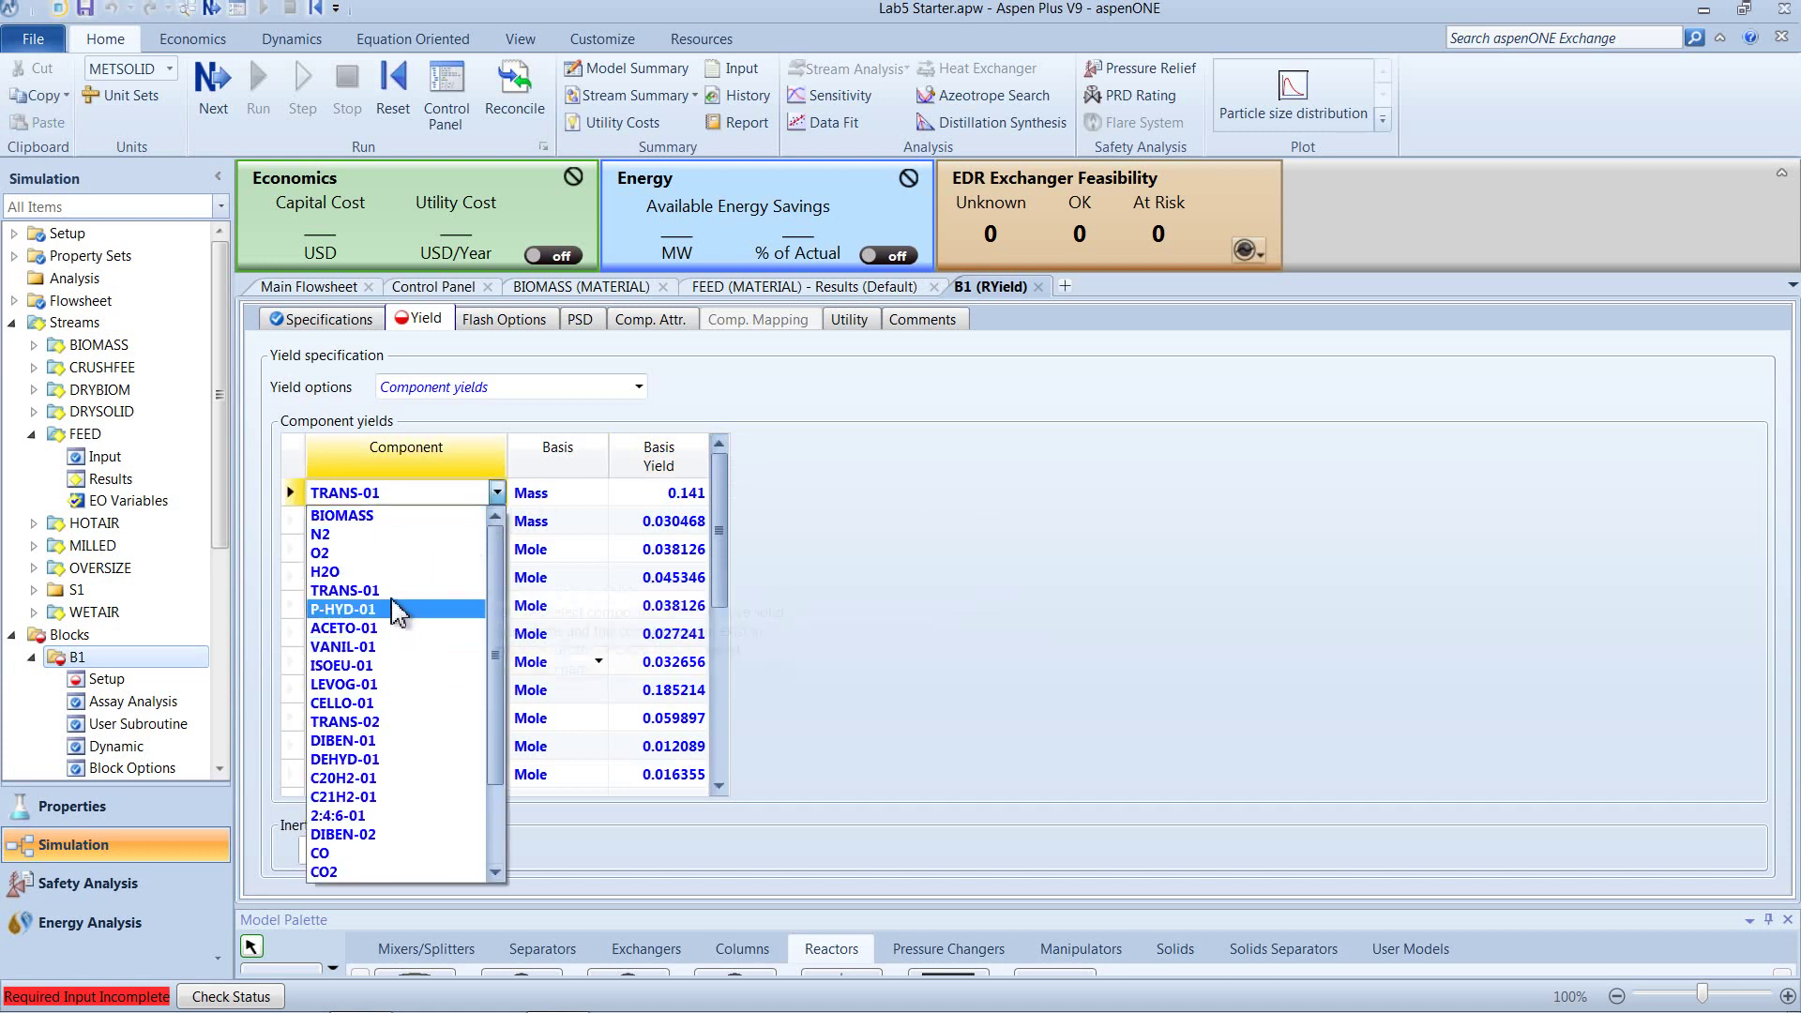
pyautogui.click(394, 575)
pyautogui.click(493, 524)
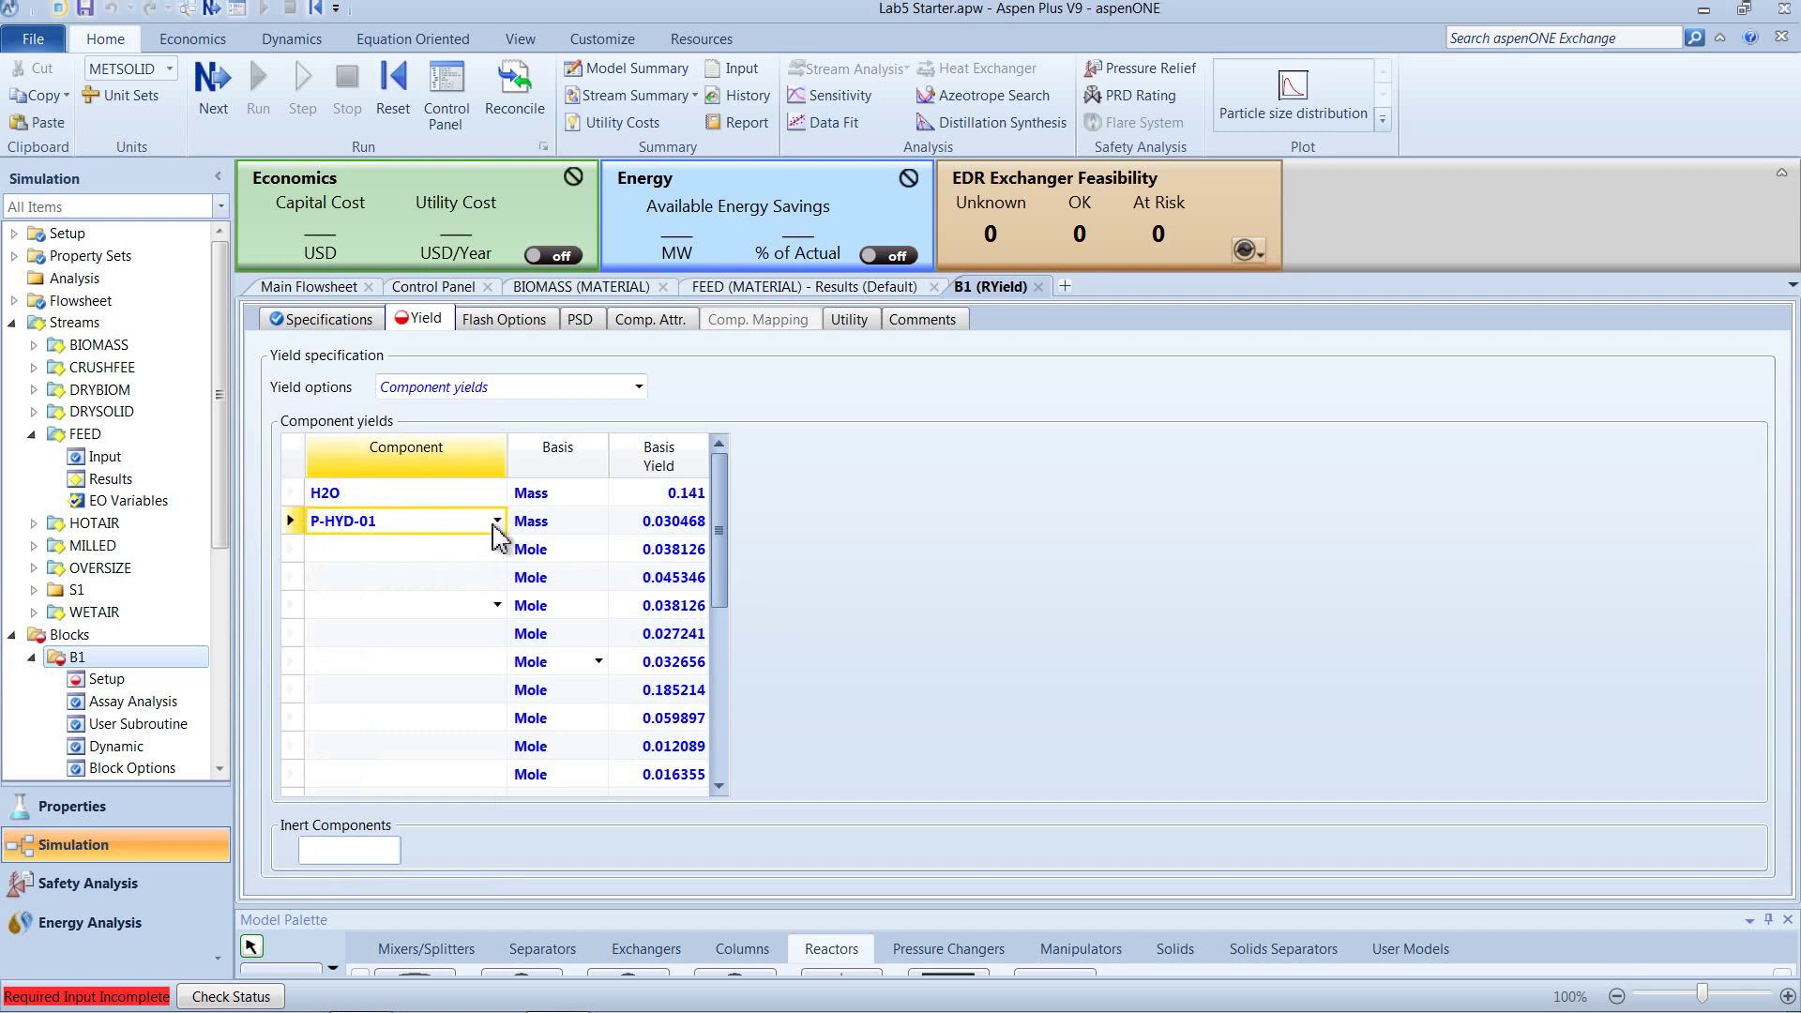
pyautogui.click(496, 522)
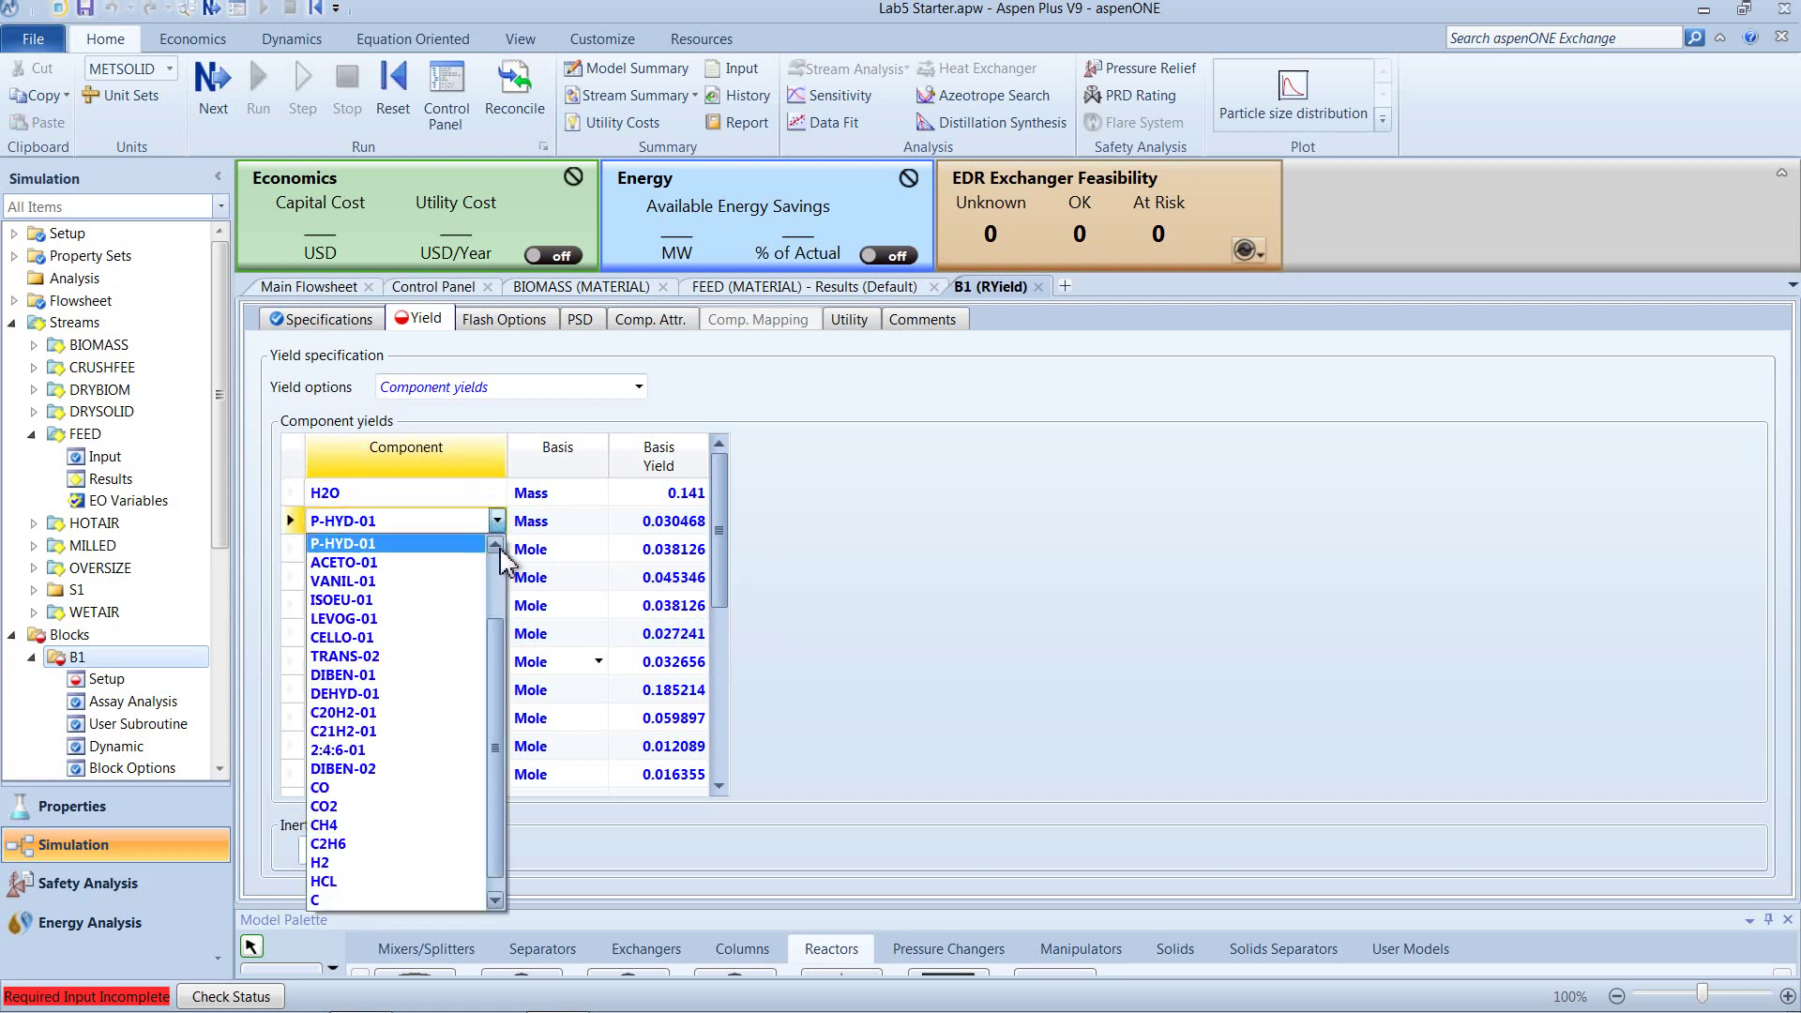
pyautogui.scroll(1, 469, 563)
pyautogui.click(448, 546)
pyautogui.click(487, 552)
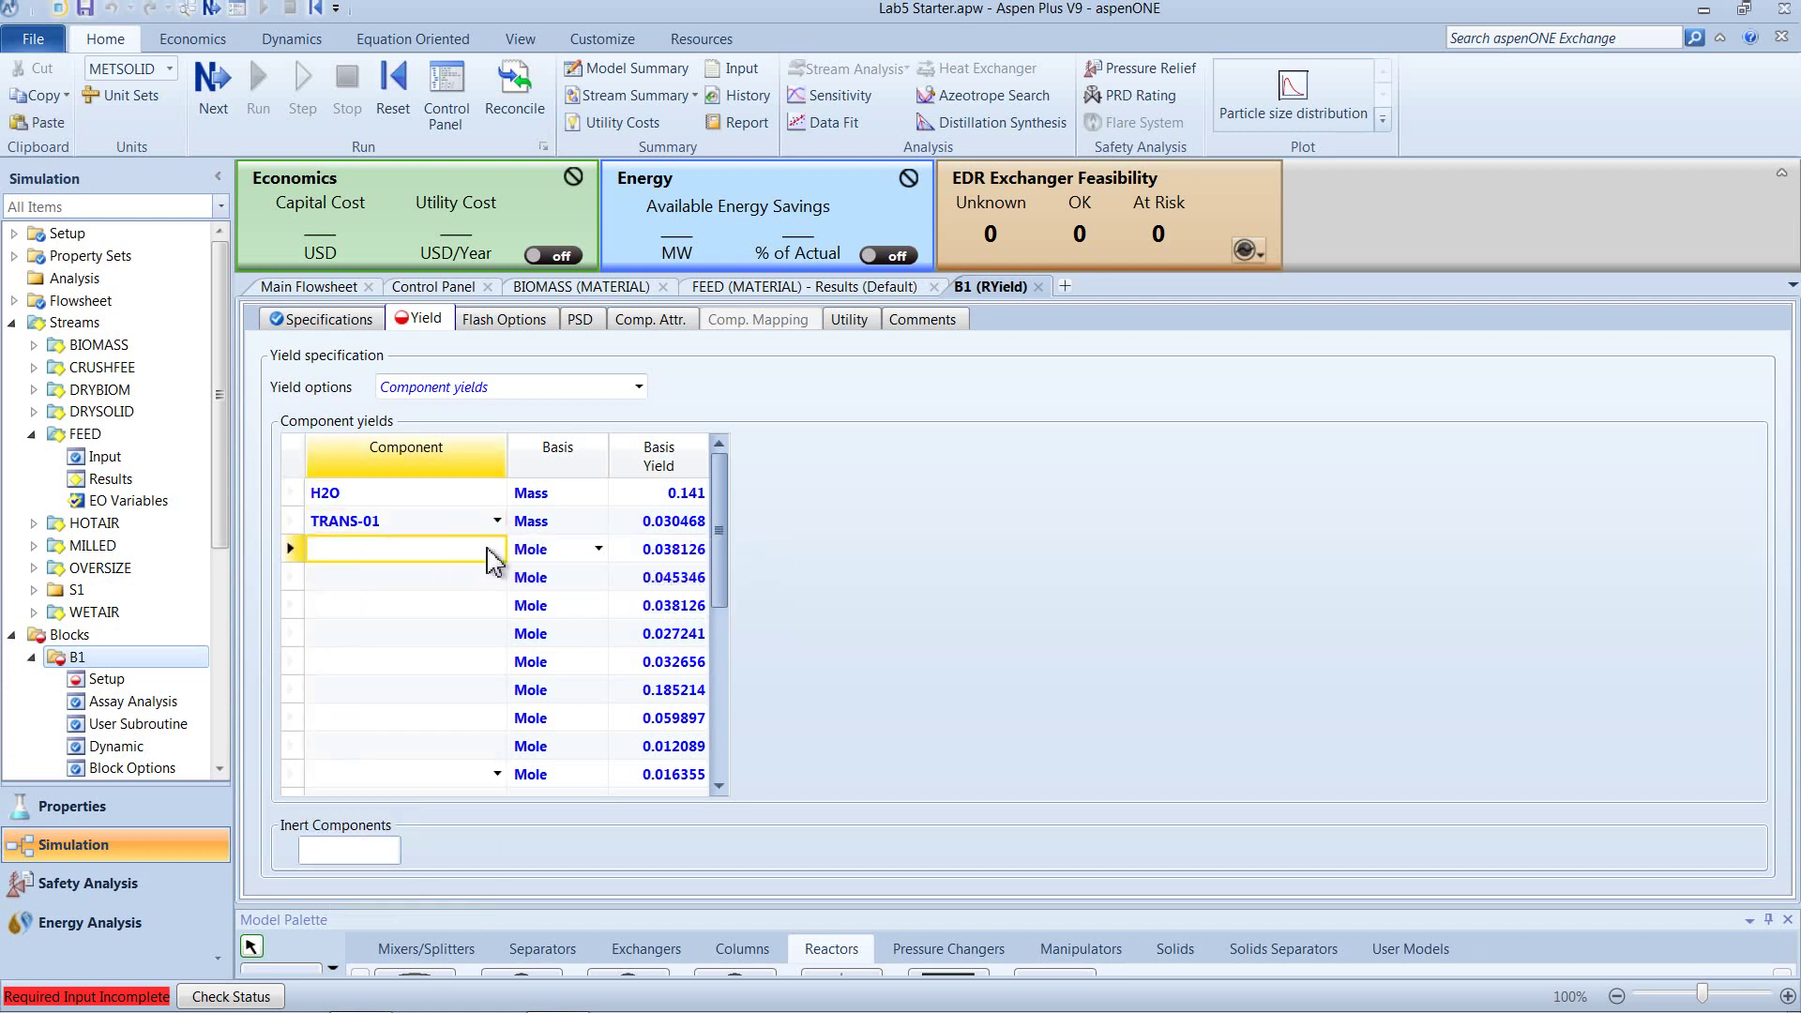
pyautogui.click(497, 550)
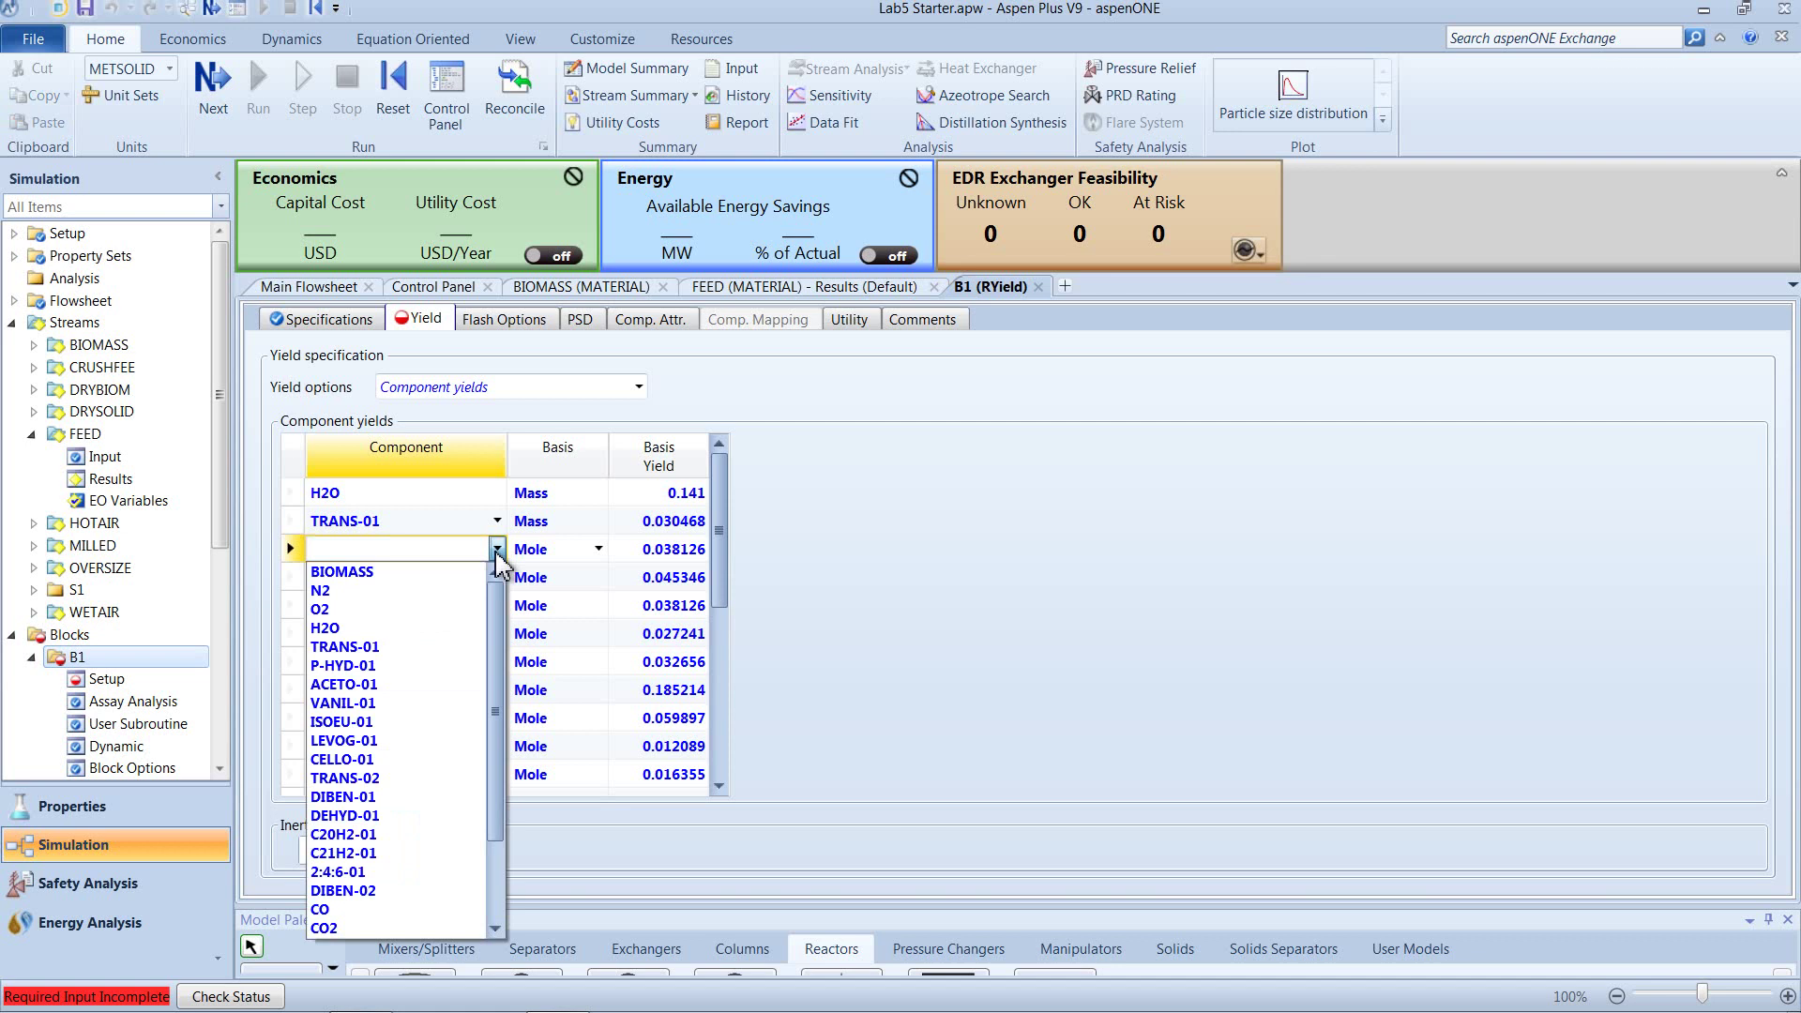
pyautogui.click(385, 668)
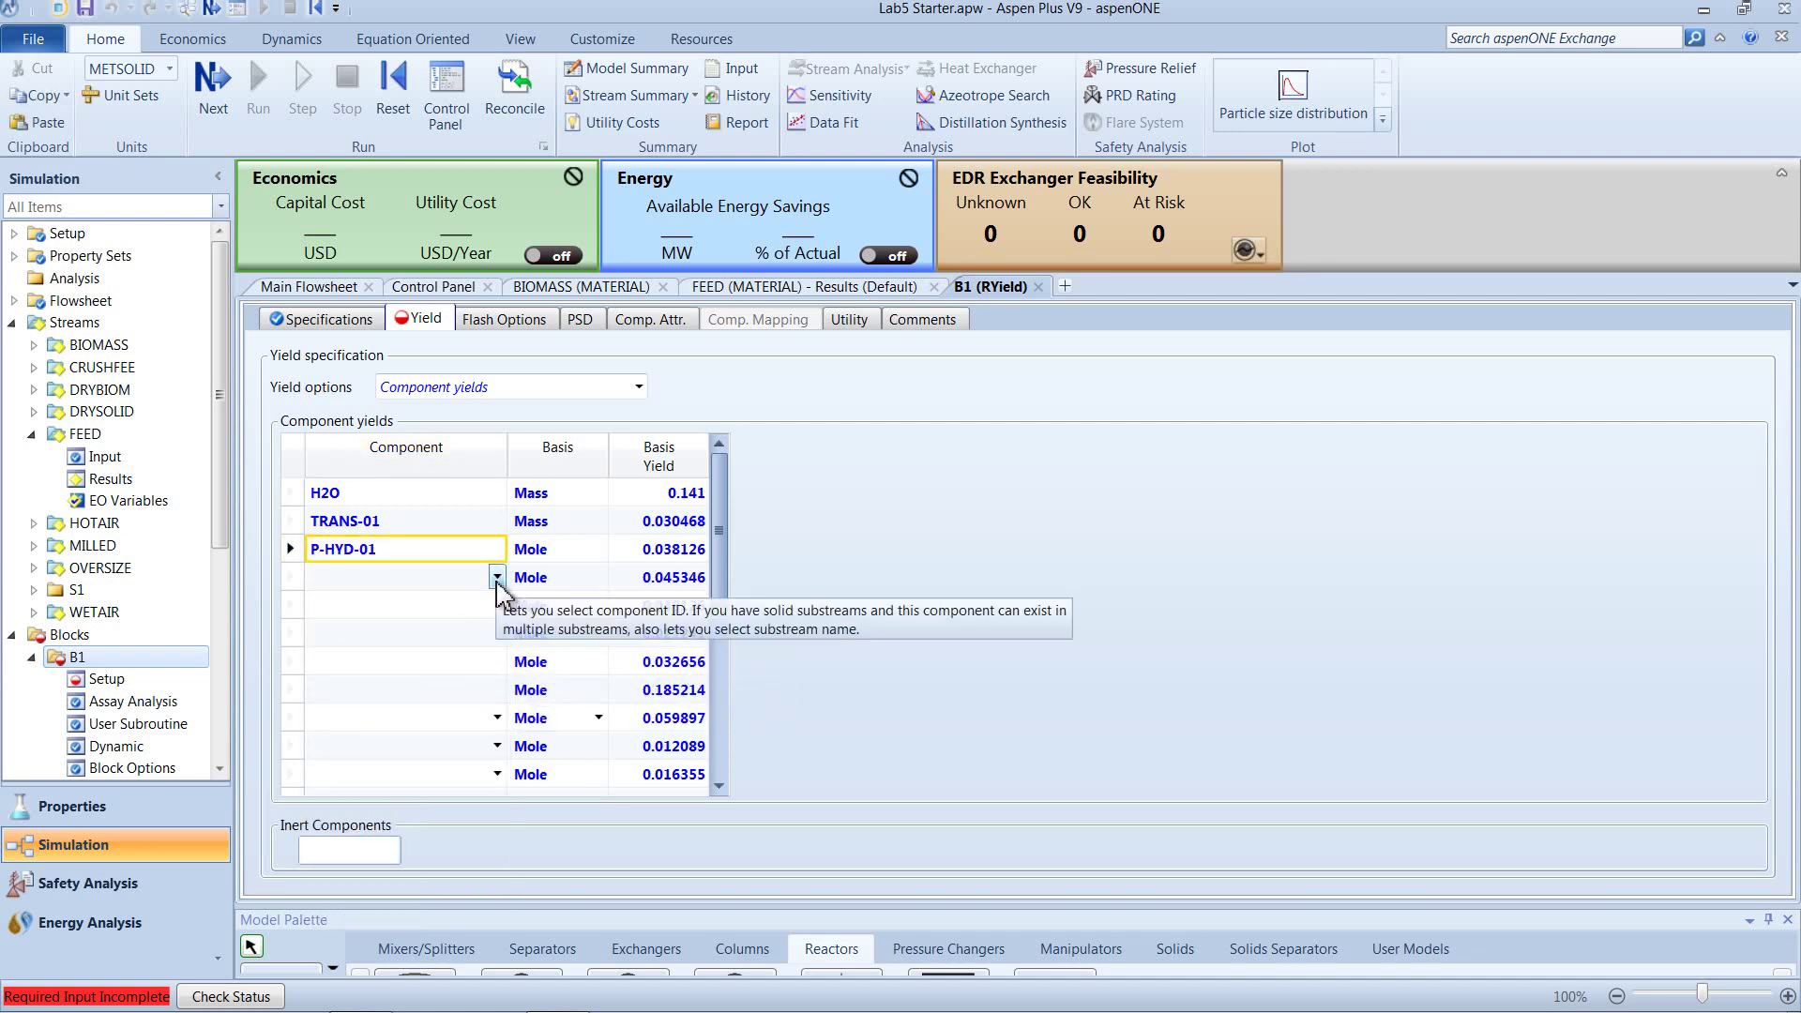
# - Assign ACETO-01, VANIL-01 and ISOEU-01 to yield rows four through six
pyautogui.click(496, 577)
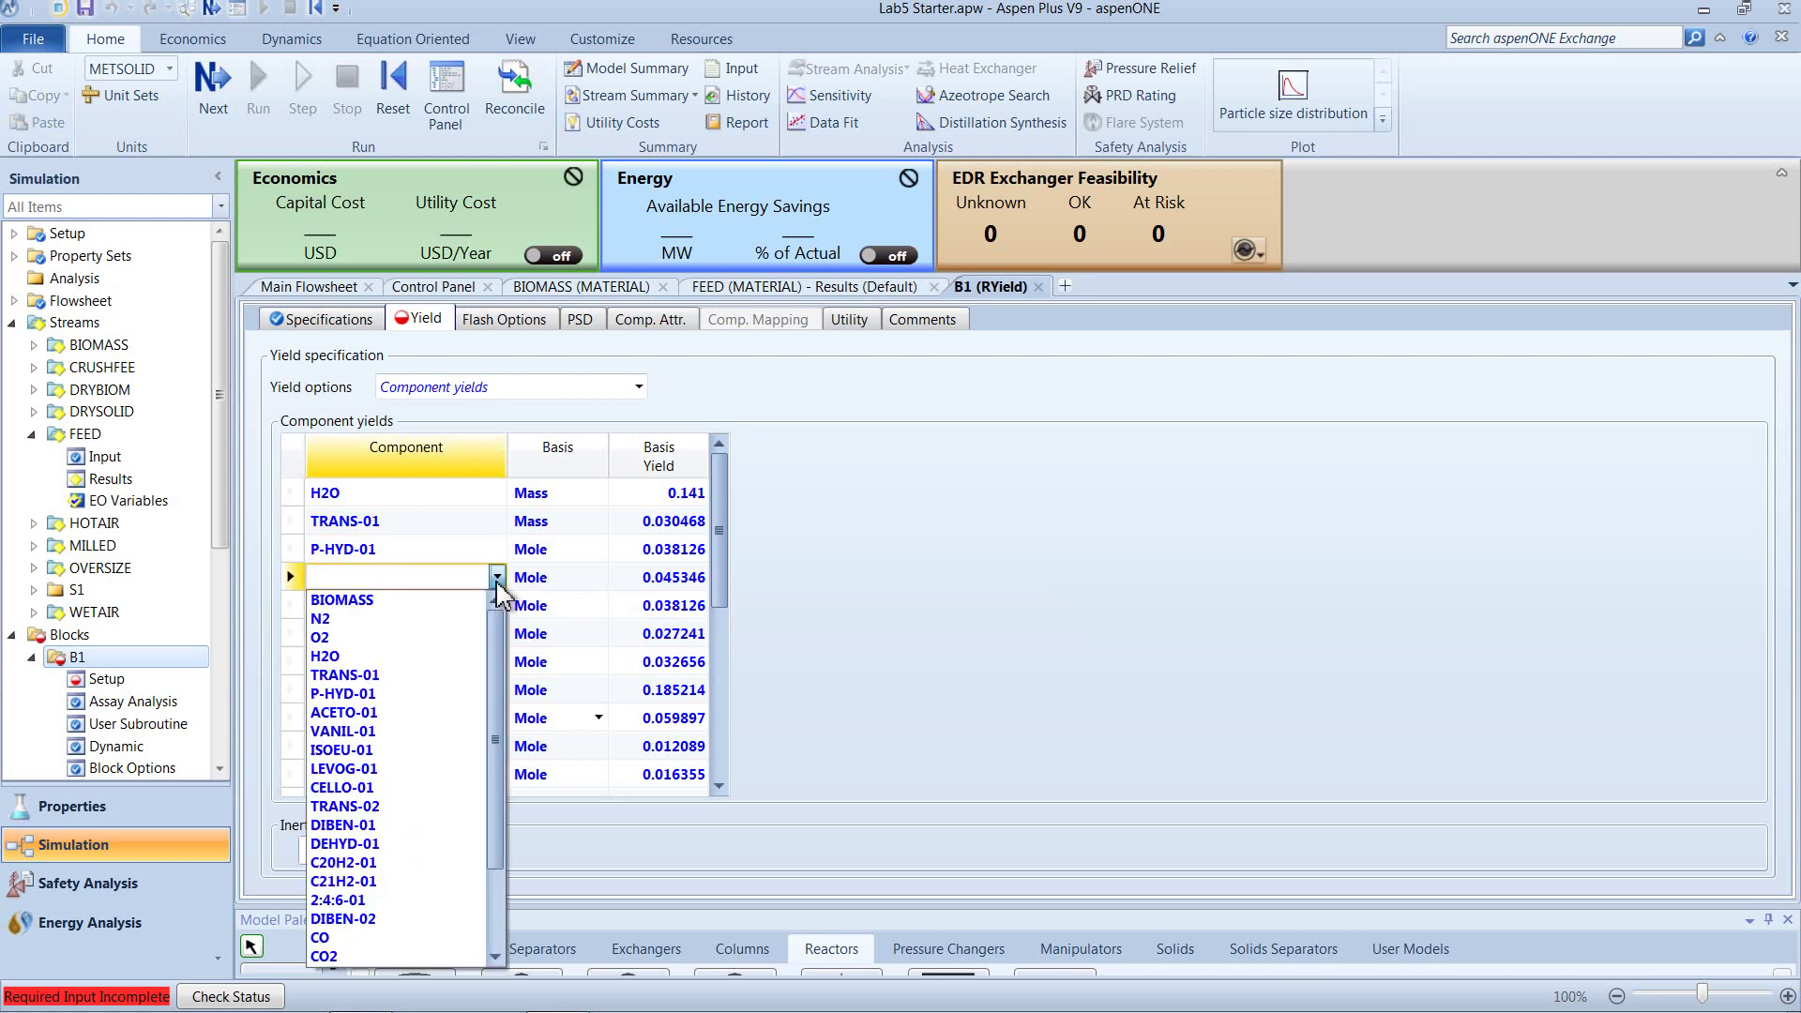
pyautogui.click(410, 713)
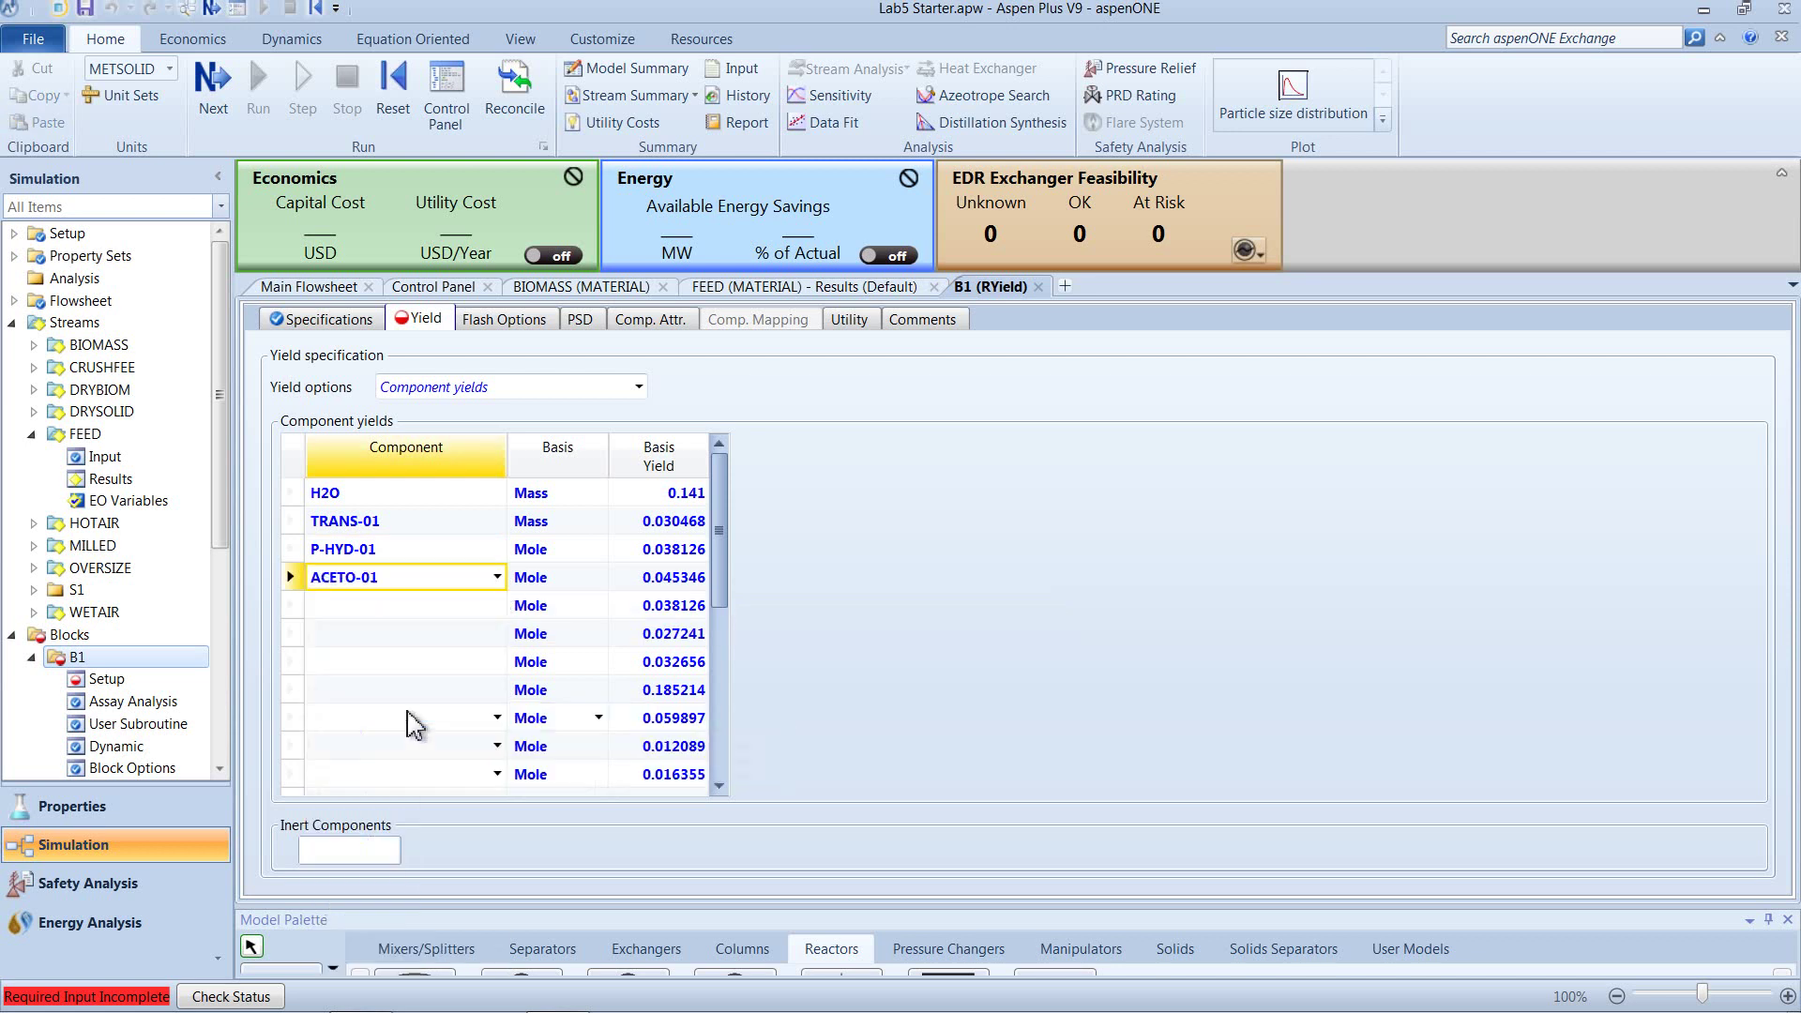
pyautogui.click(496, 606)
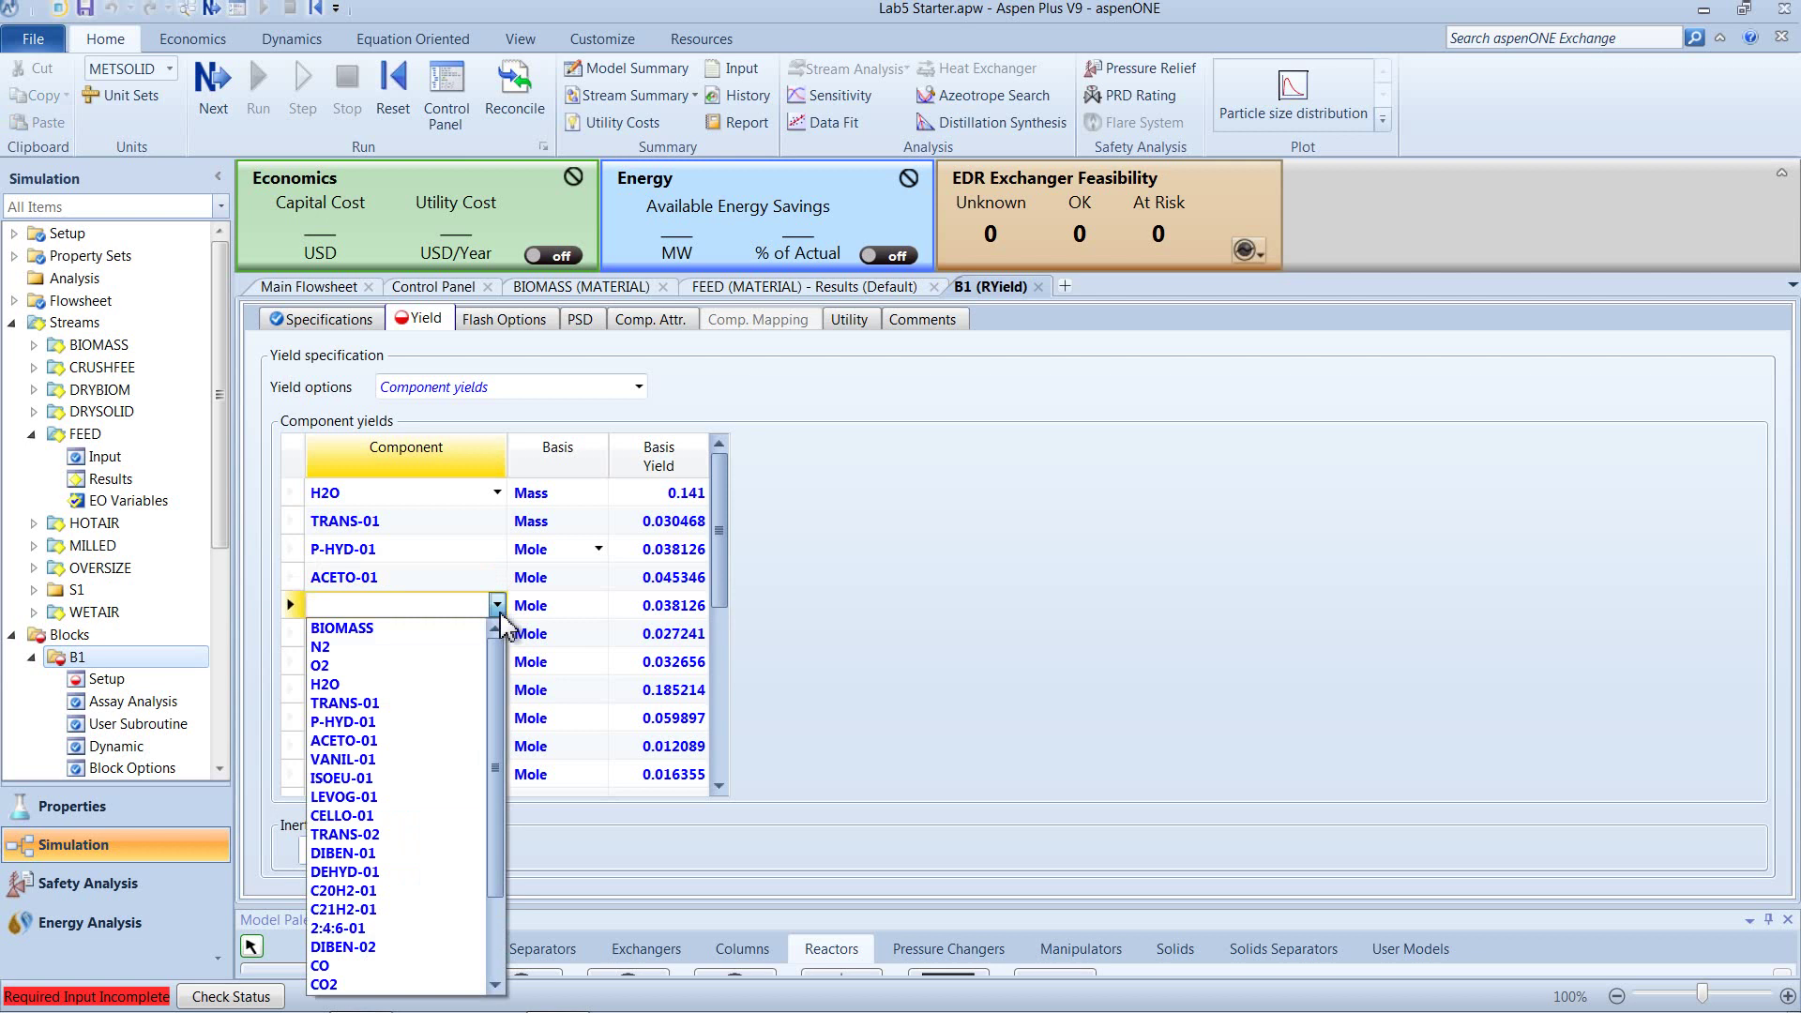
pyautogui.click(403, 759)
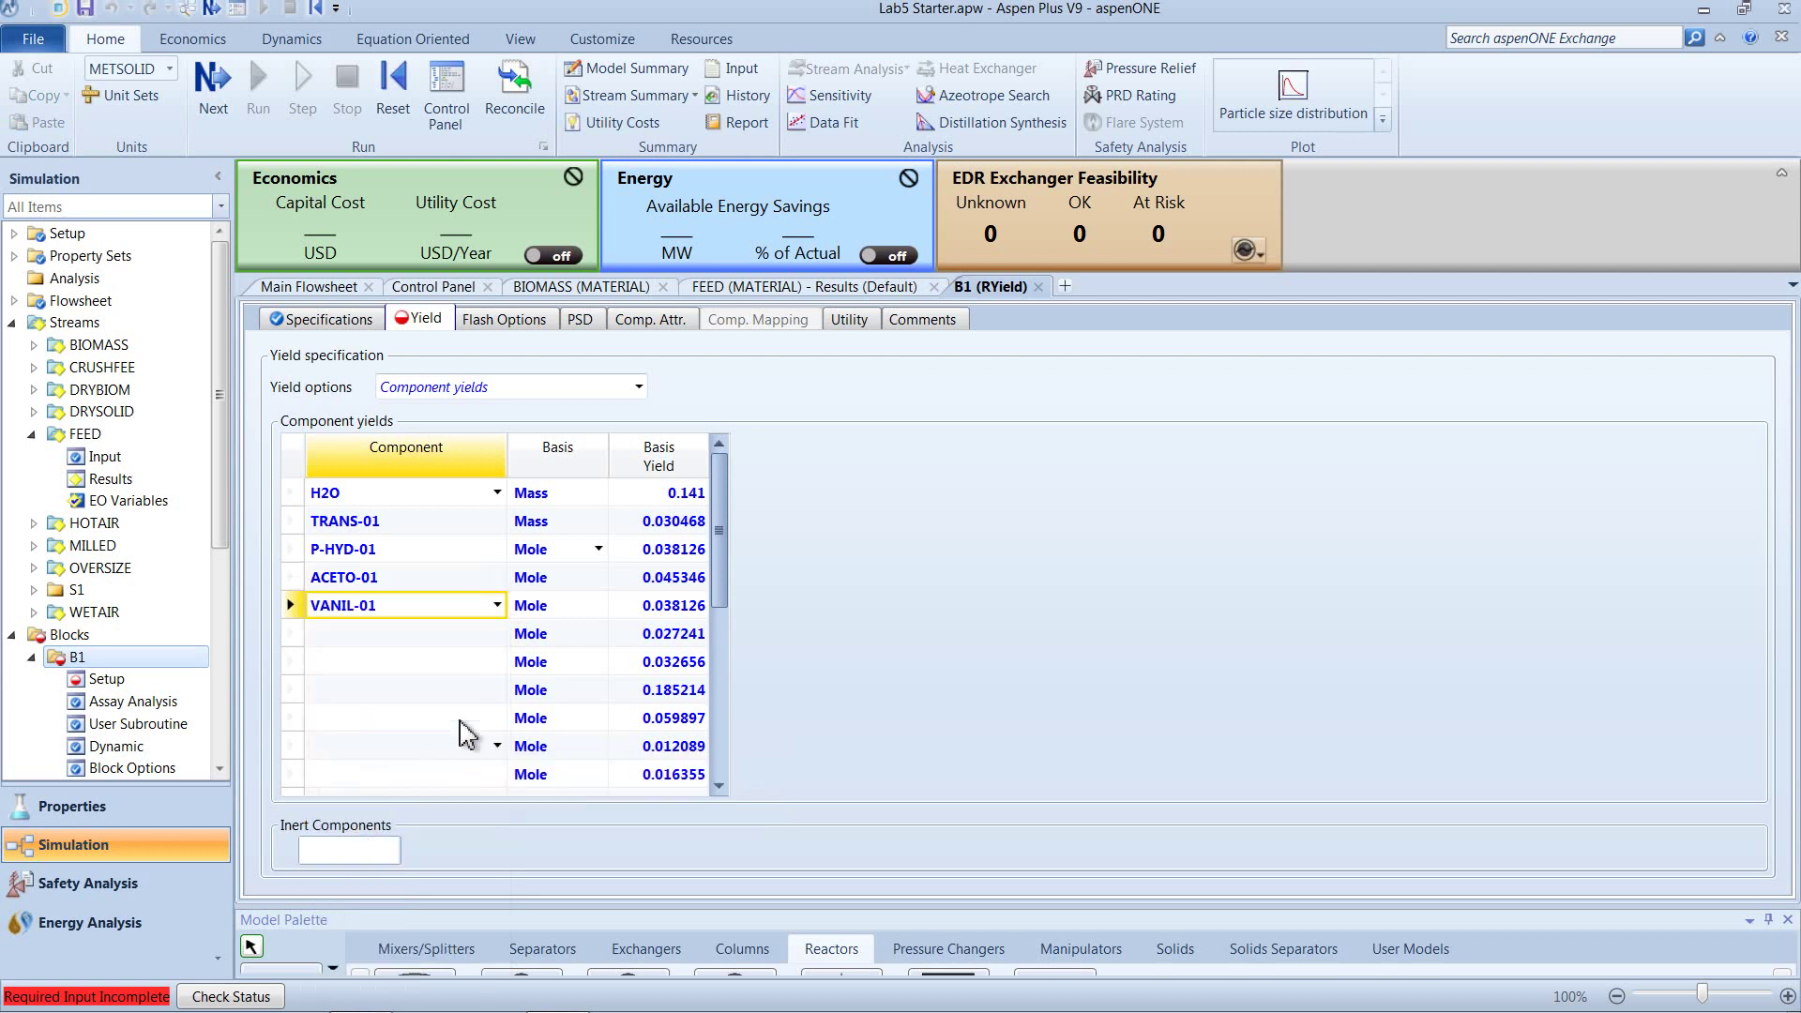
pyautogui.click(497, 635)
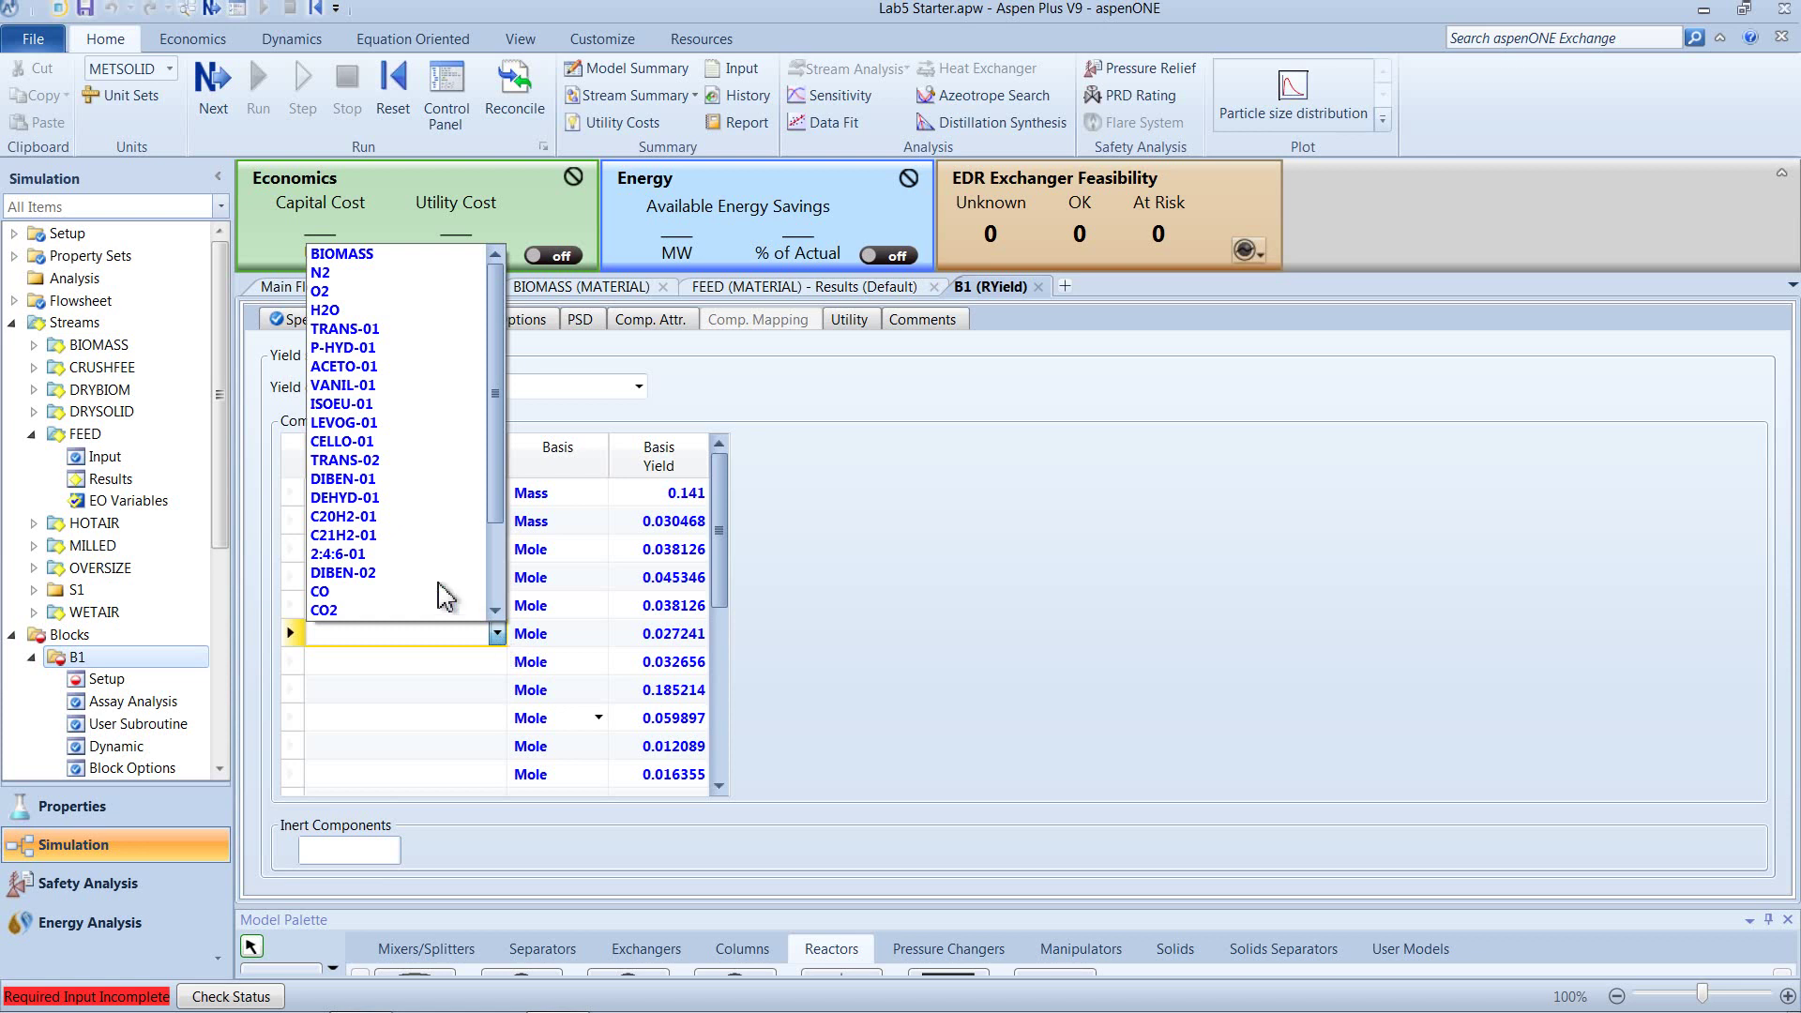
pyautogui.click(380, 404)
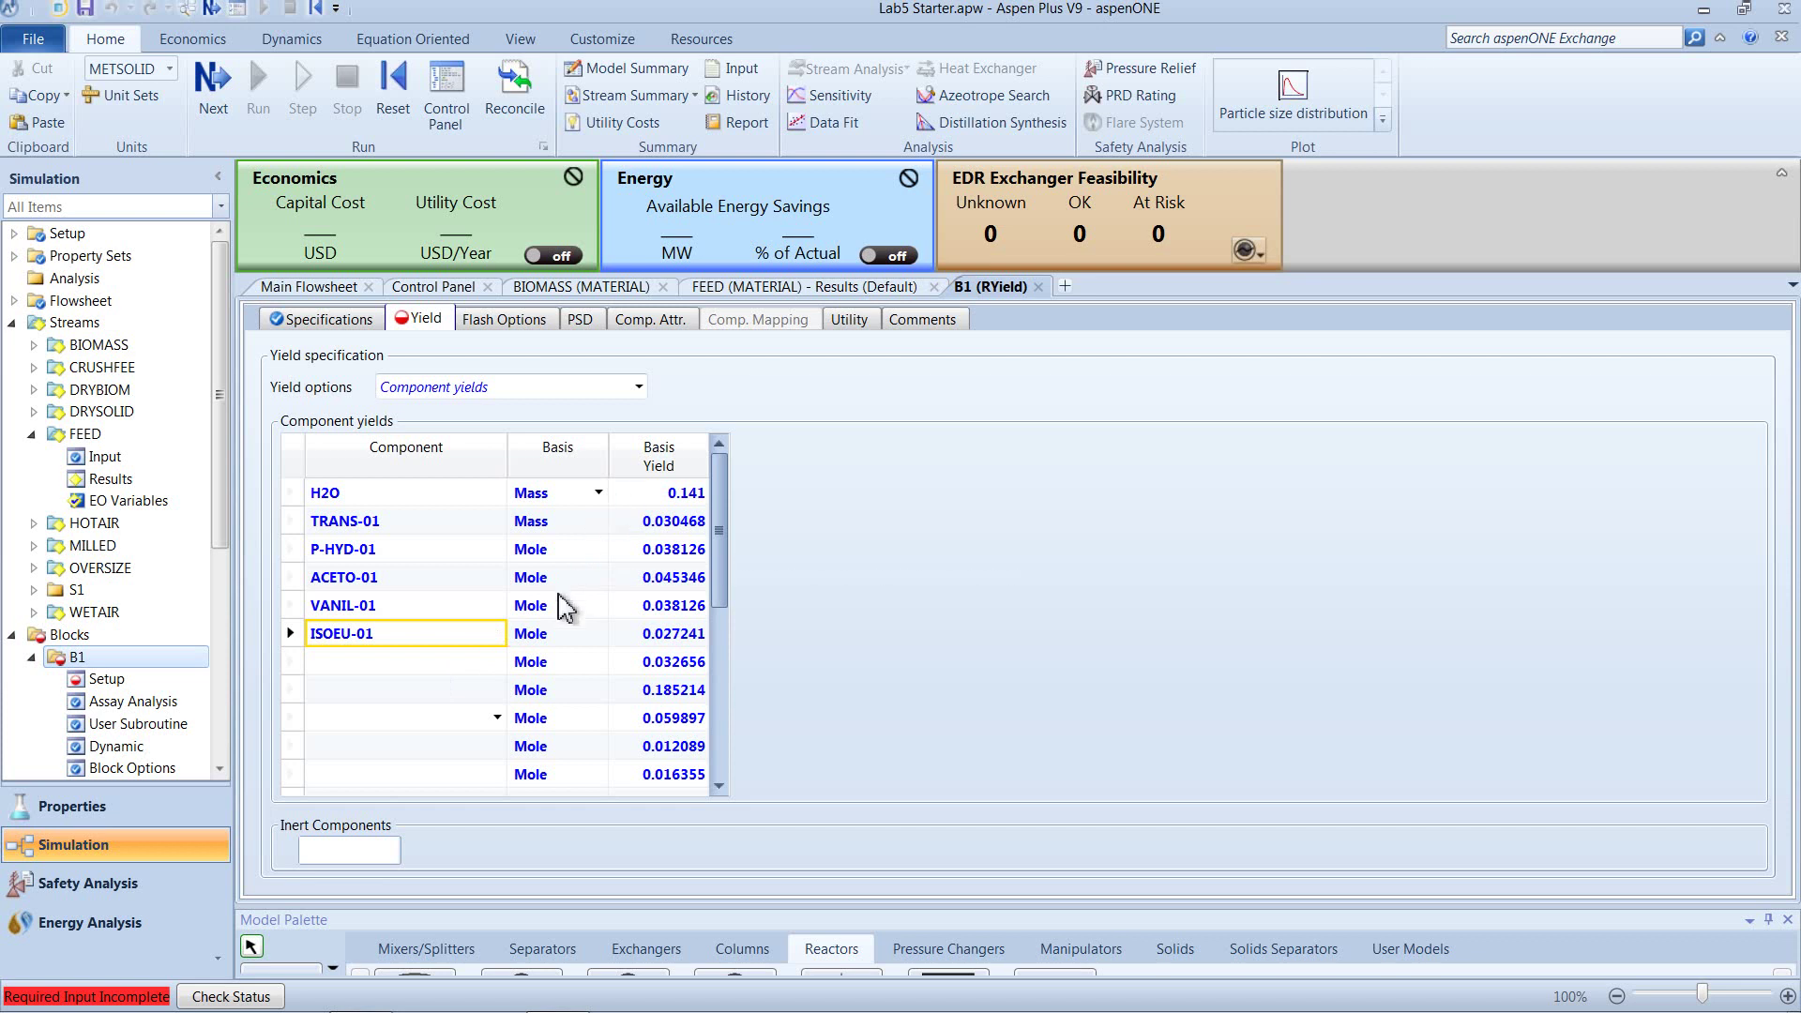
# - Set the yield basis to Mass for P-HYD-01, ACETO-01, VANIL-01 and ISOEU-01
pyautogui.click(598, 549)
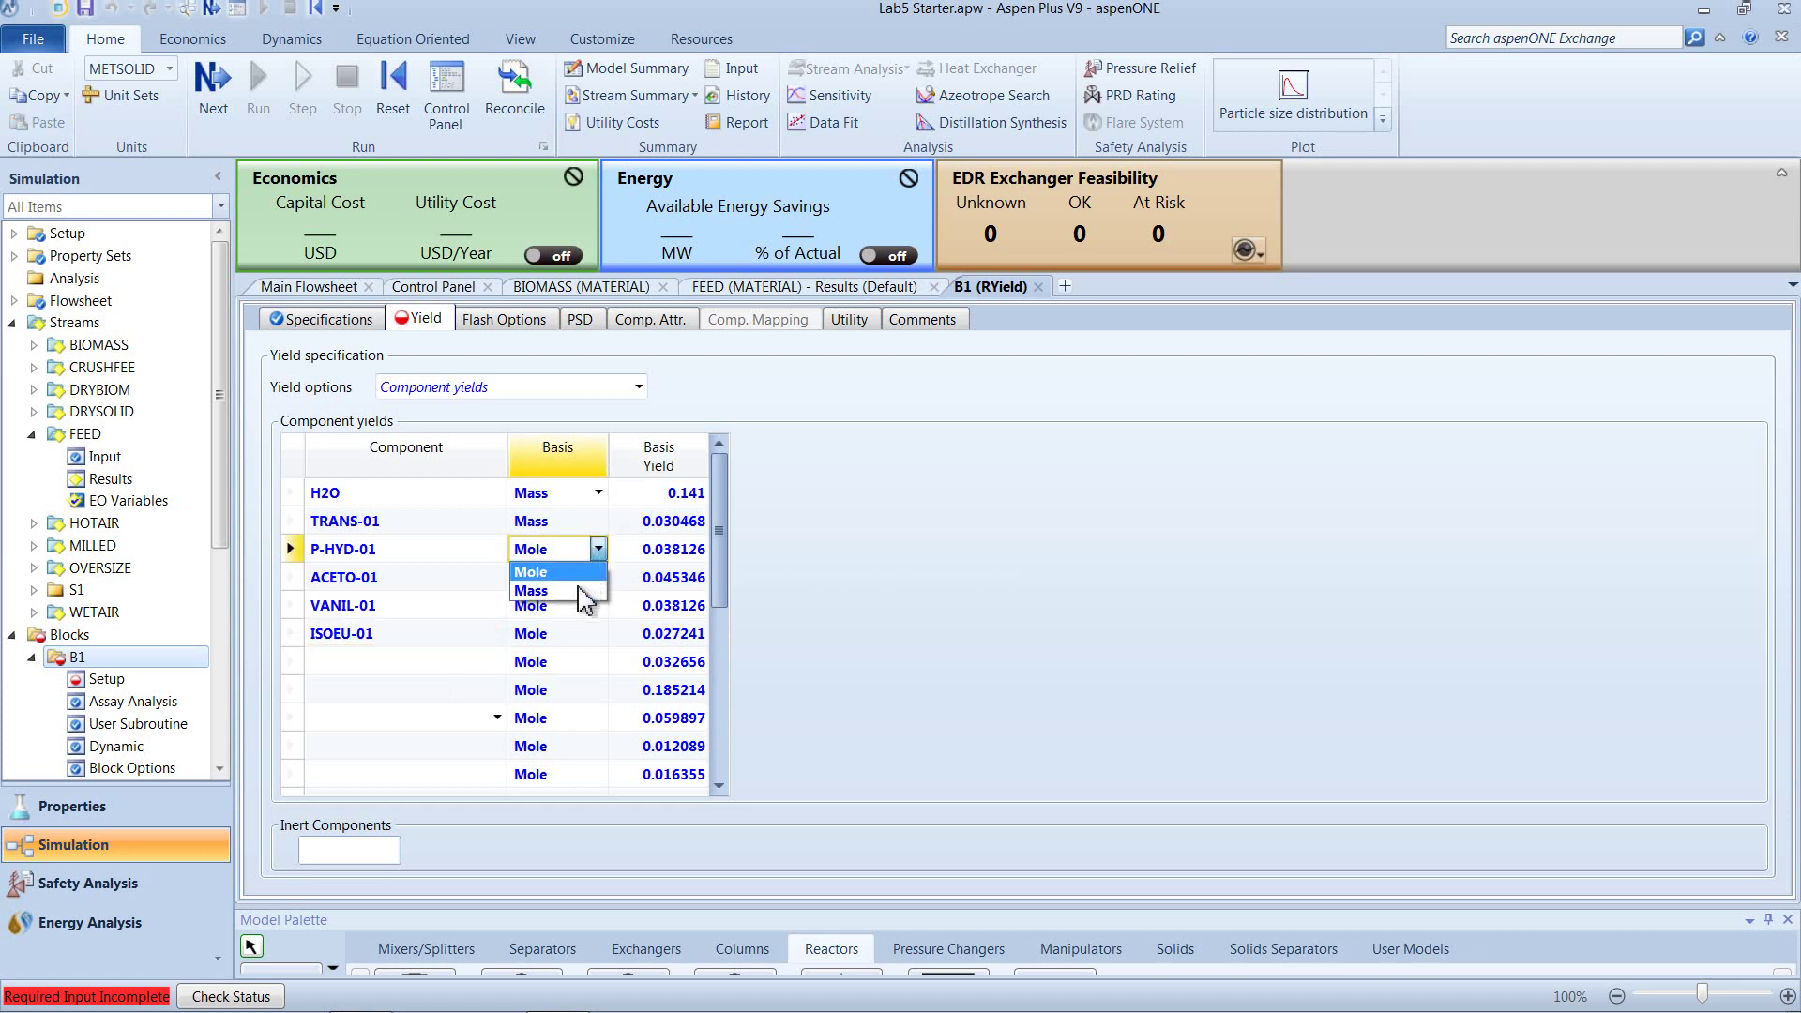
pyautogui.click(585, 591)
pyautogui.click(597, 578)
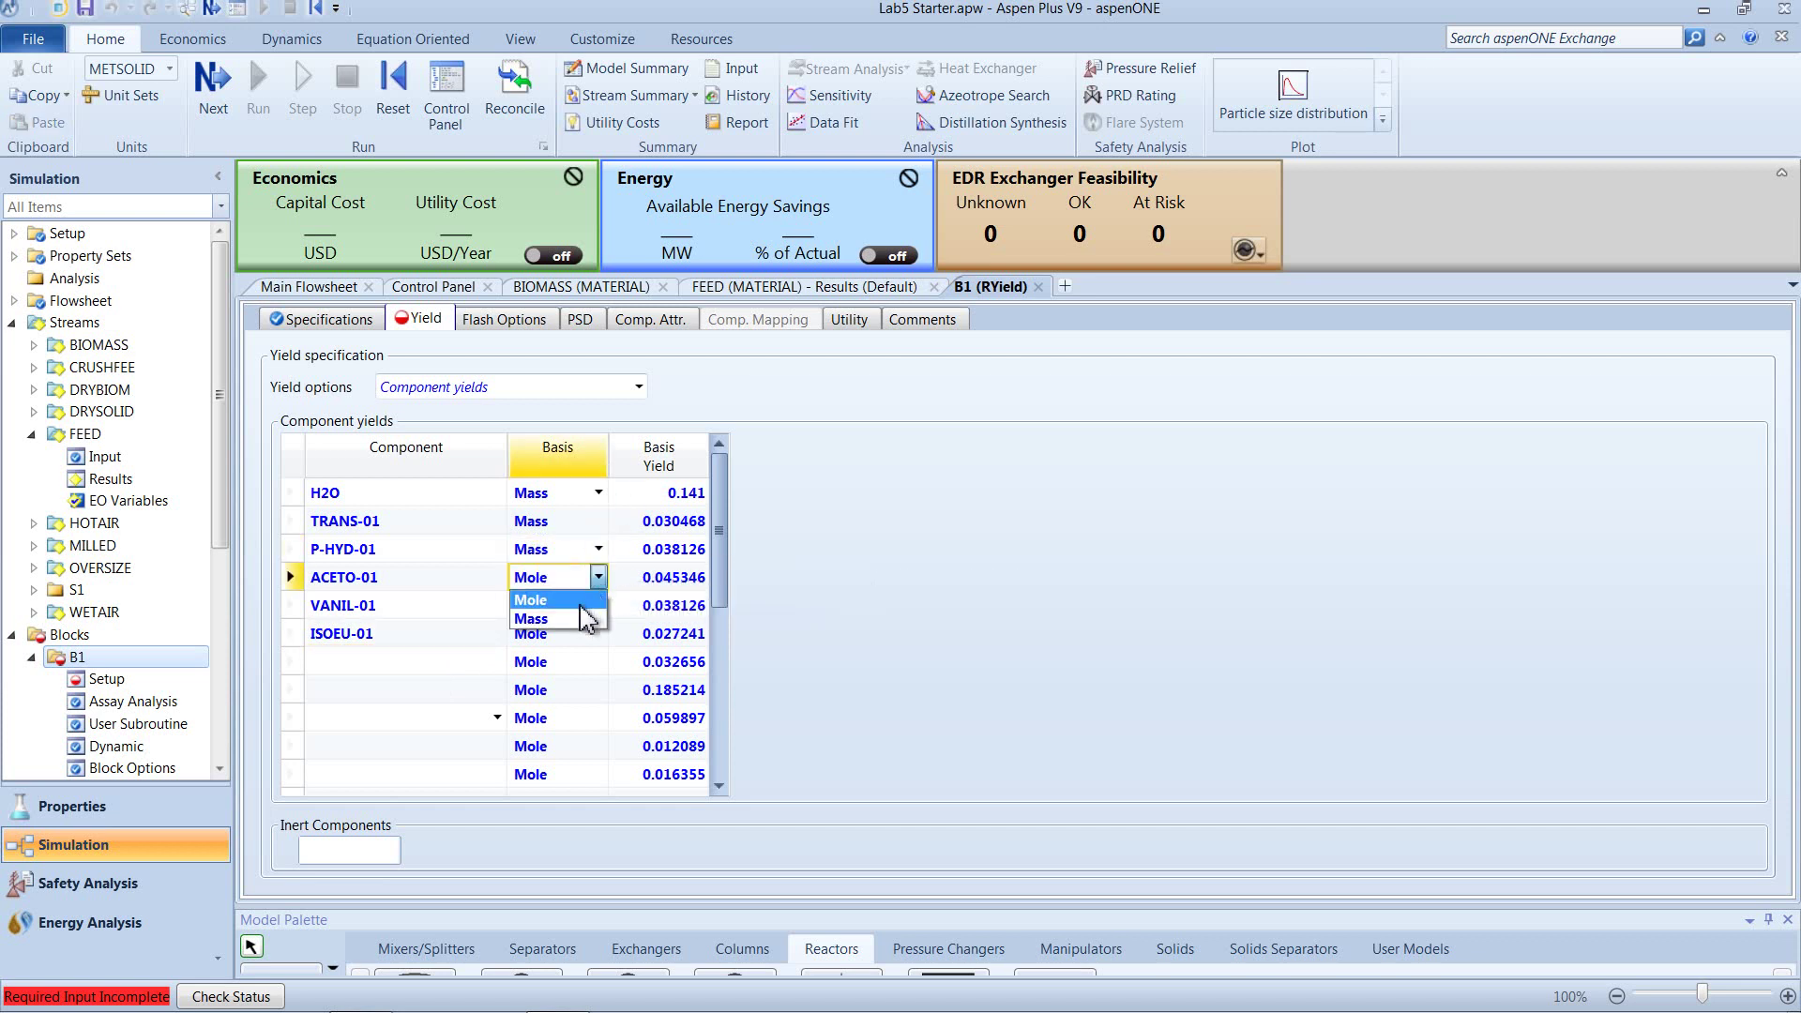
pyautogui.click(583, 617)
pyautogui.click(598, 606)
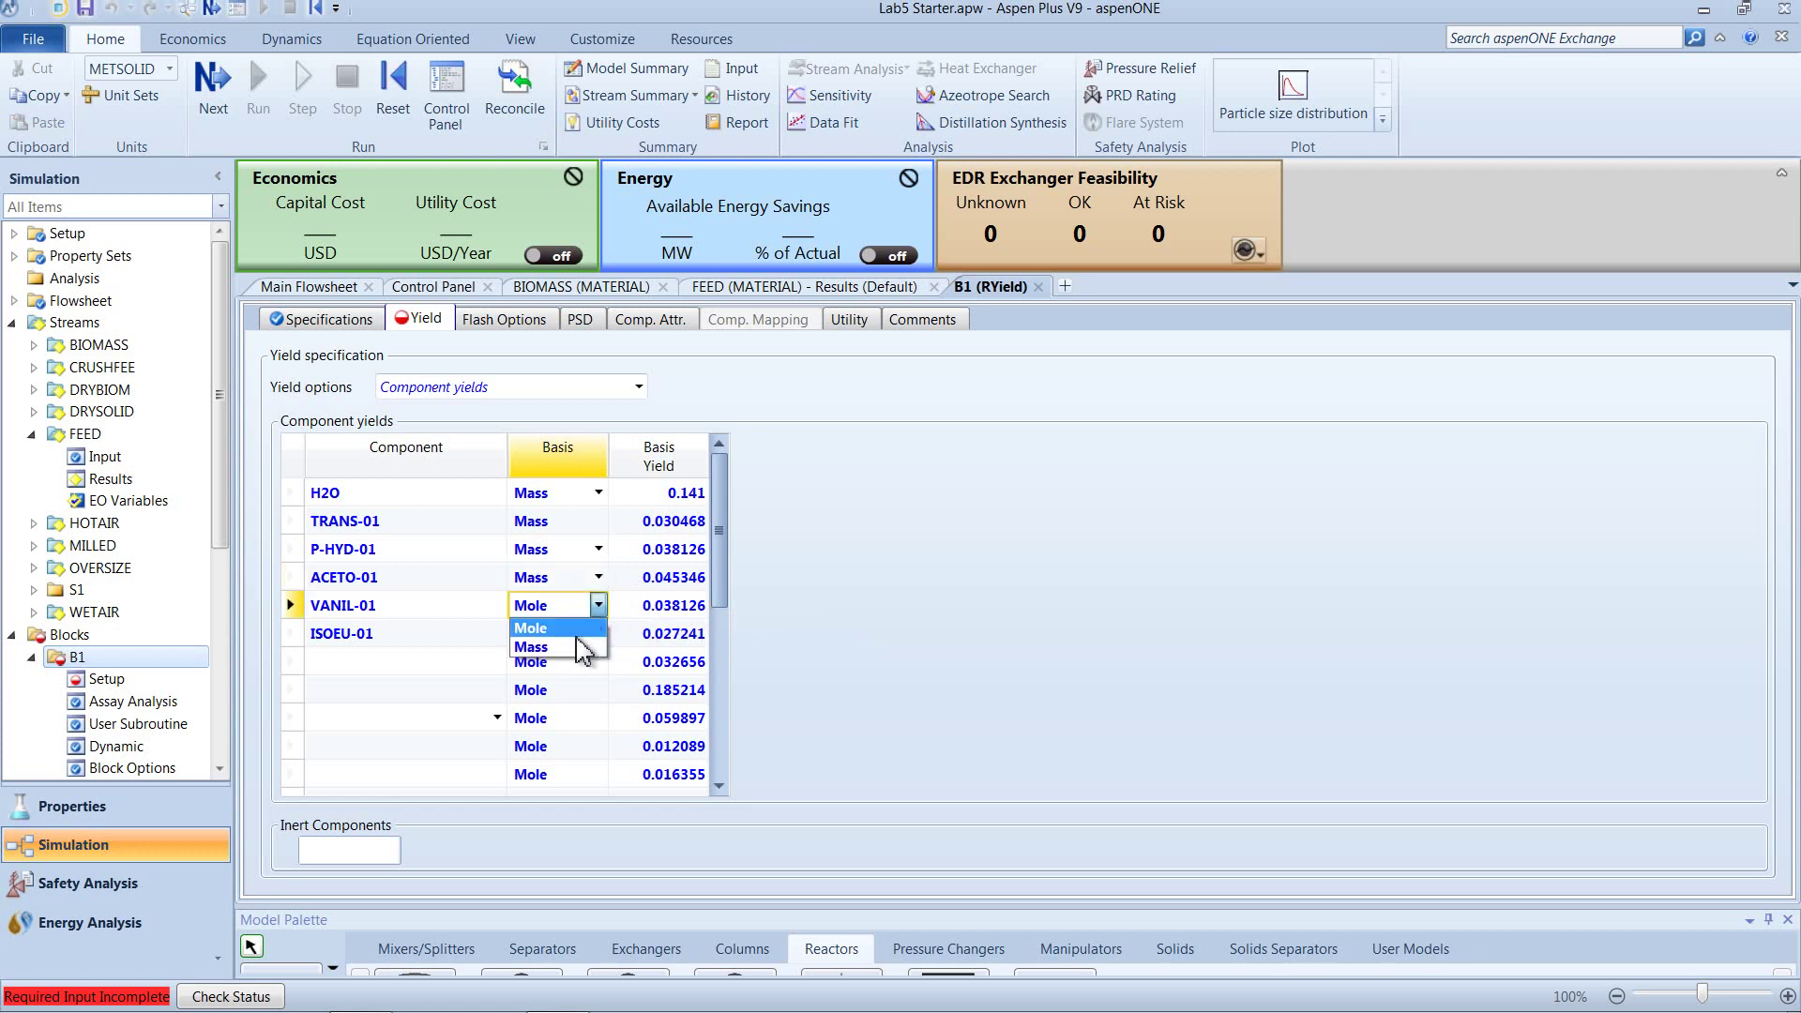
pyautogui.click(584, 648)
pyautogui.click(598, 634)
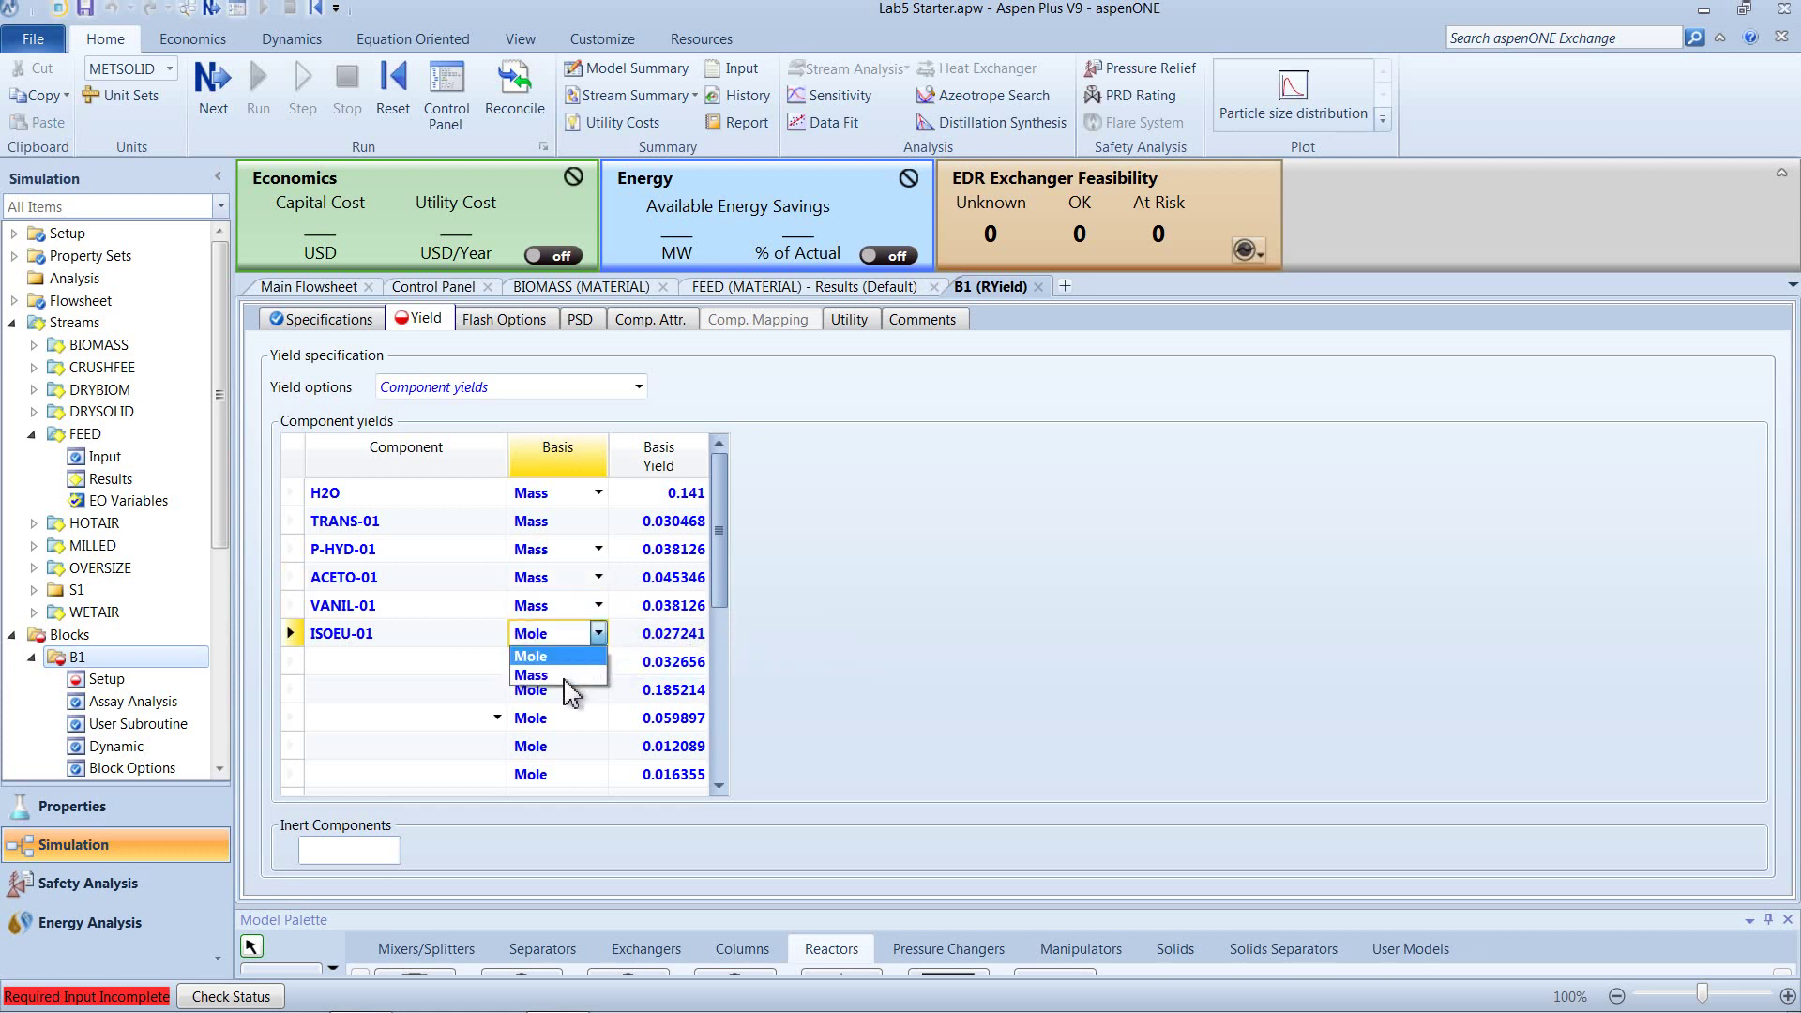
pyautogui.click(565, 676)
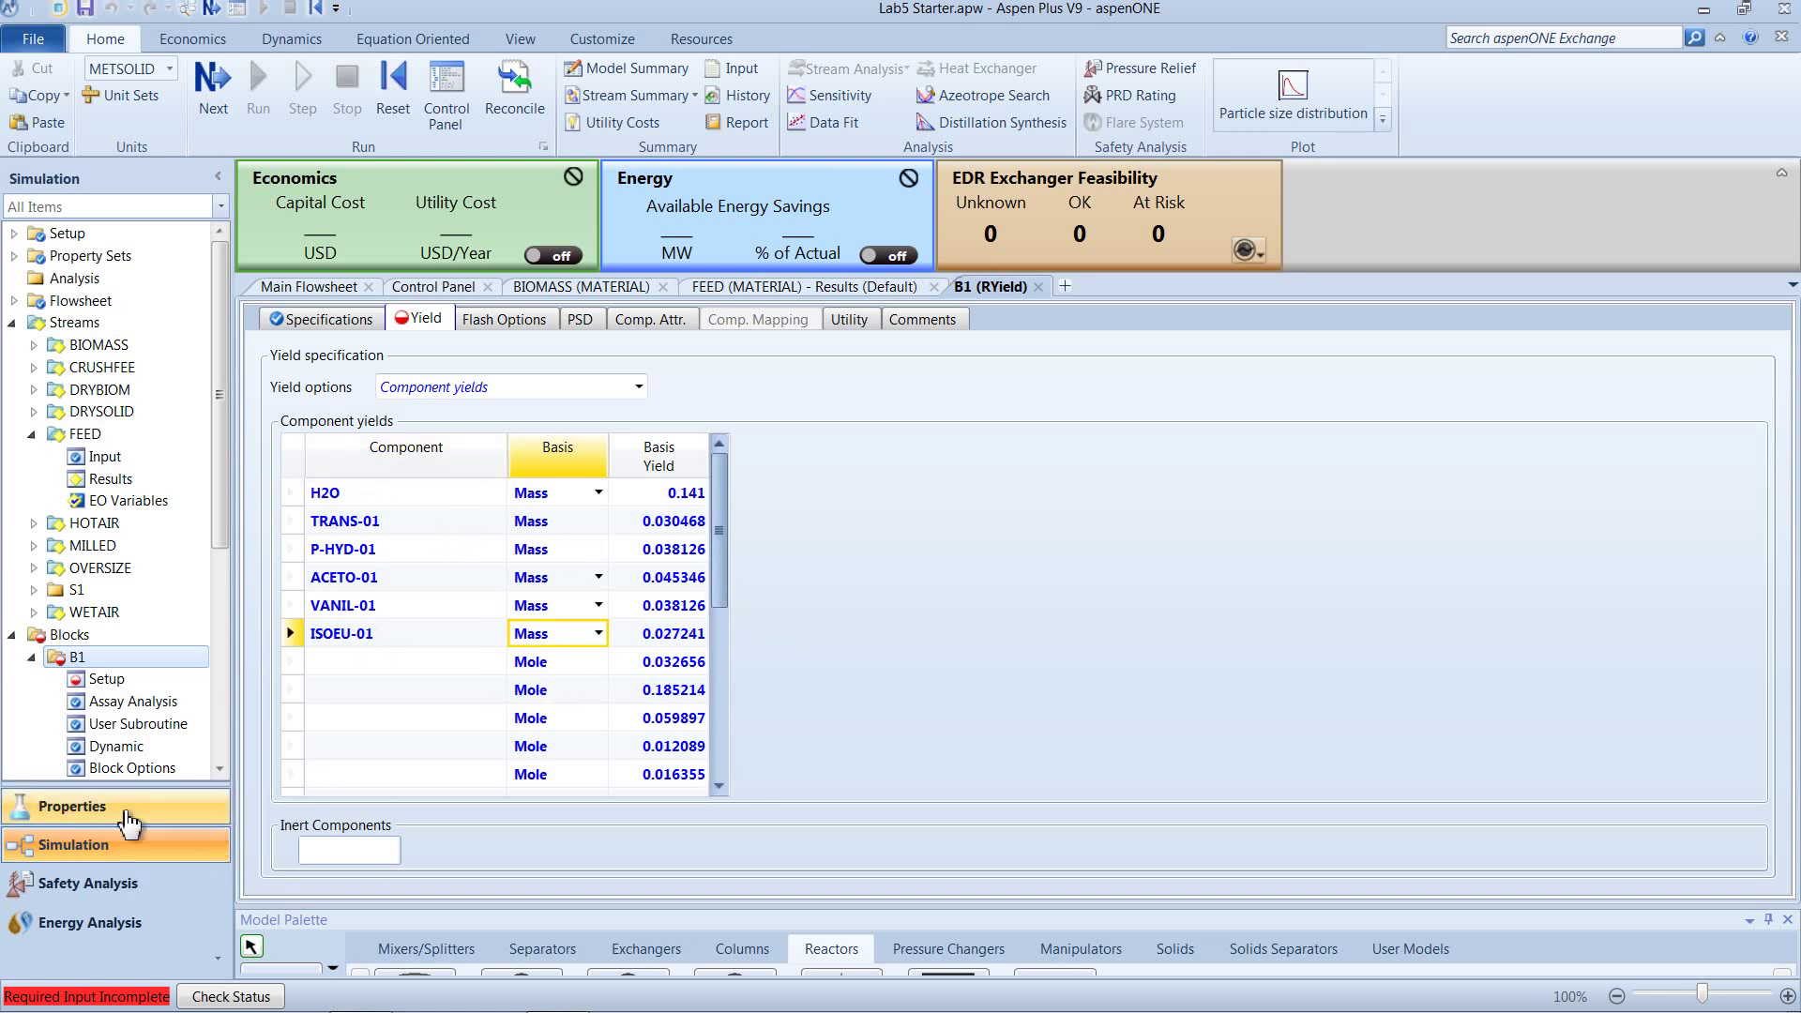
# - Check the component definitions from H2O down to the last entry, SI (silicon)
pyautogui.click(129, 822)
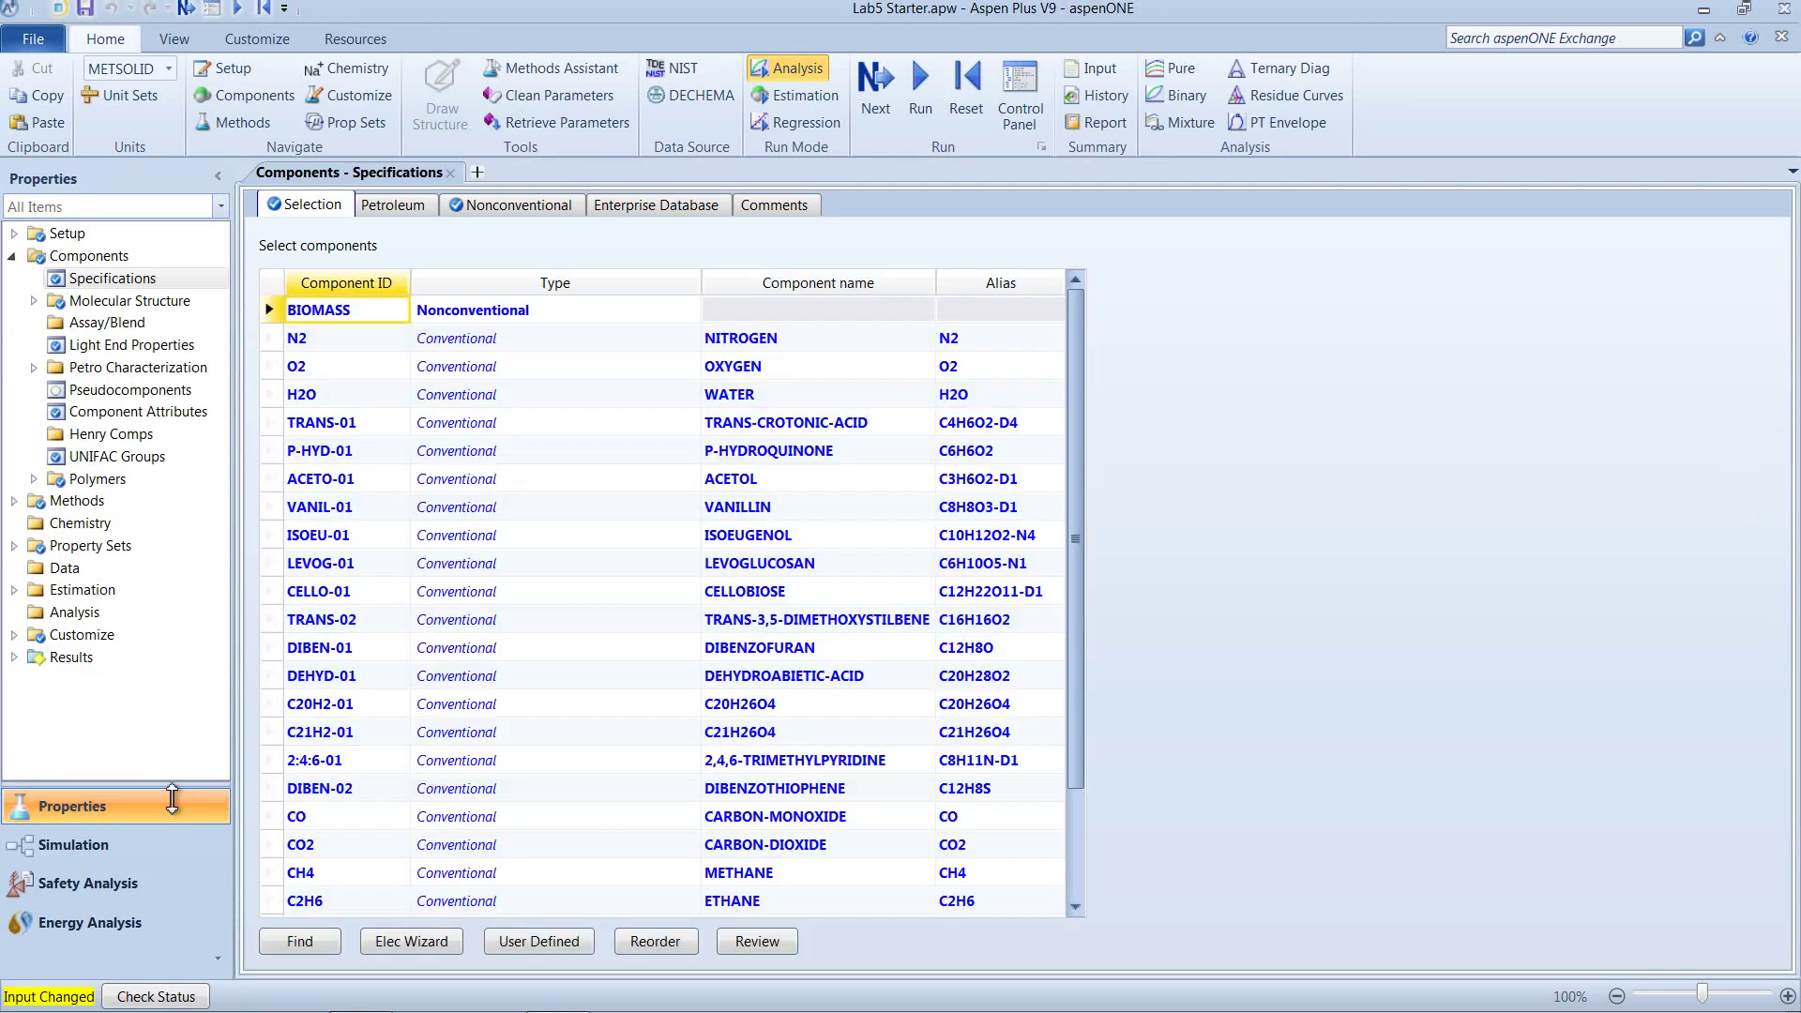
pyautogui.click(361, 408)
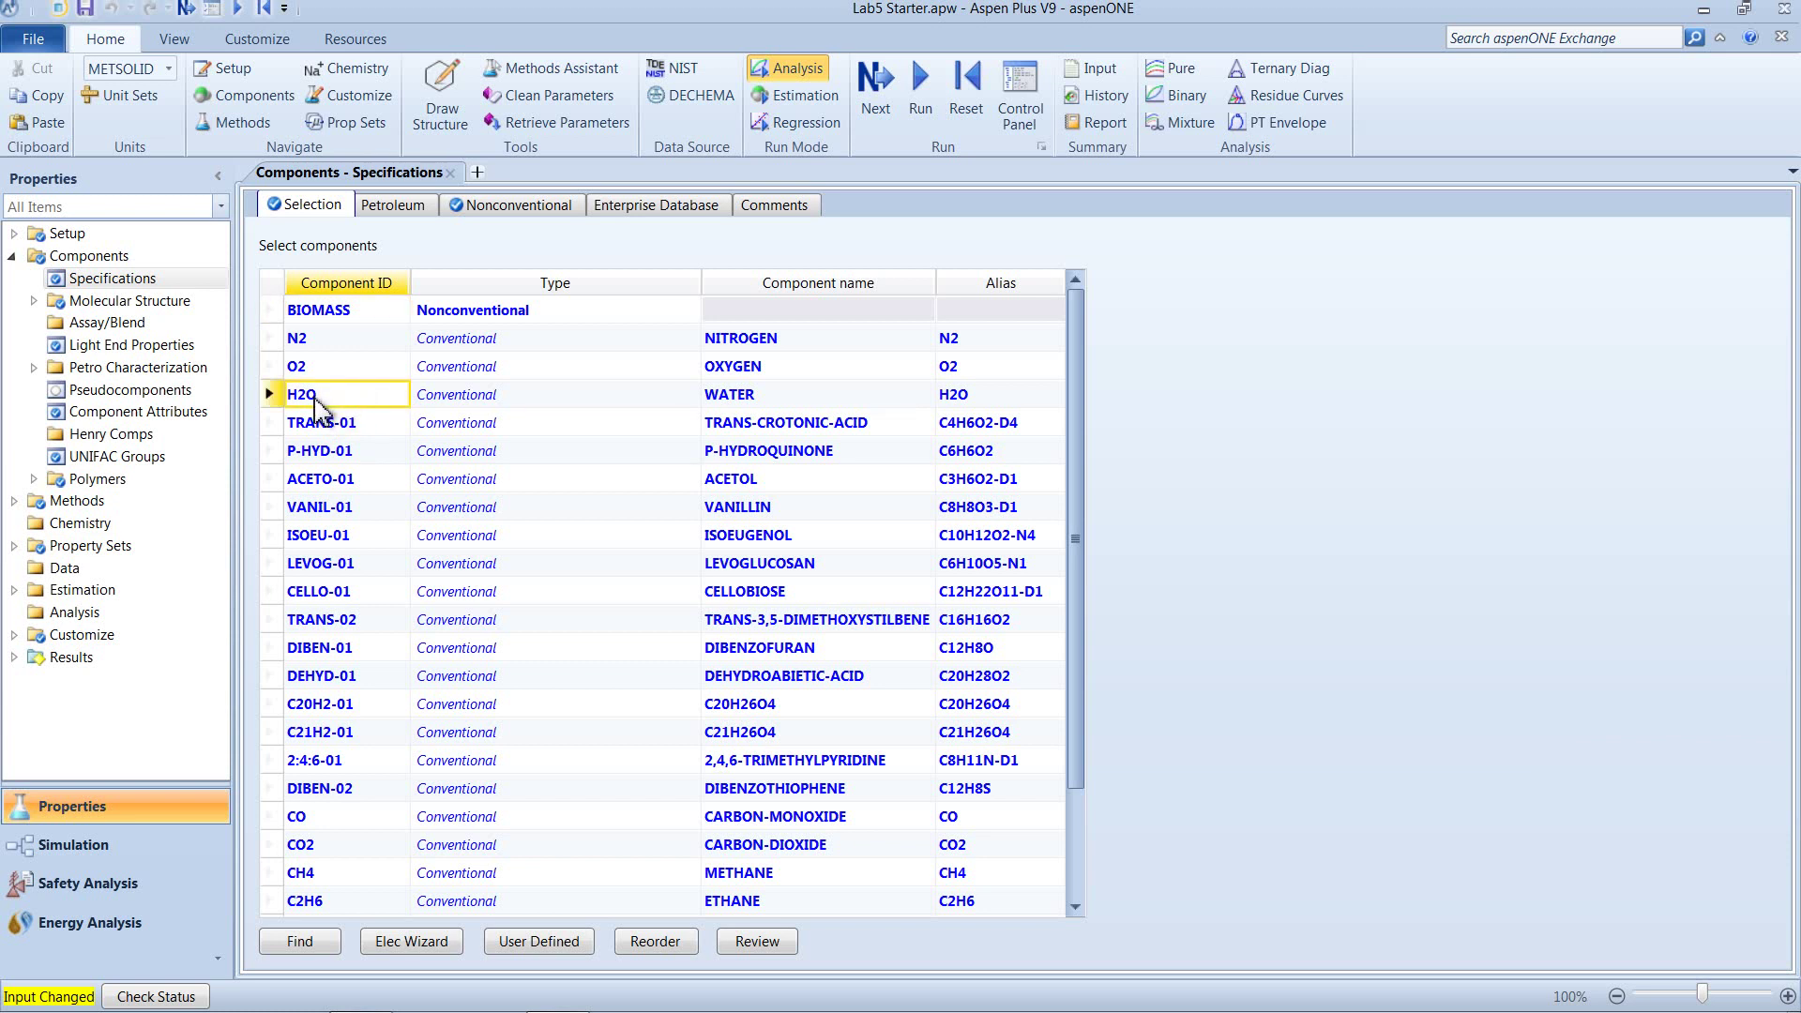
pyautogui.scroll(-3, 354, 765)
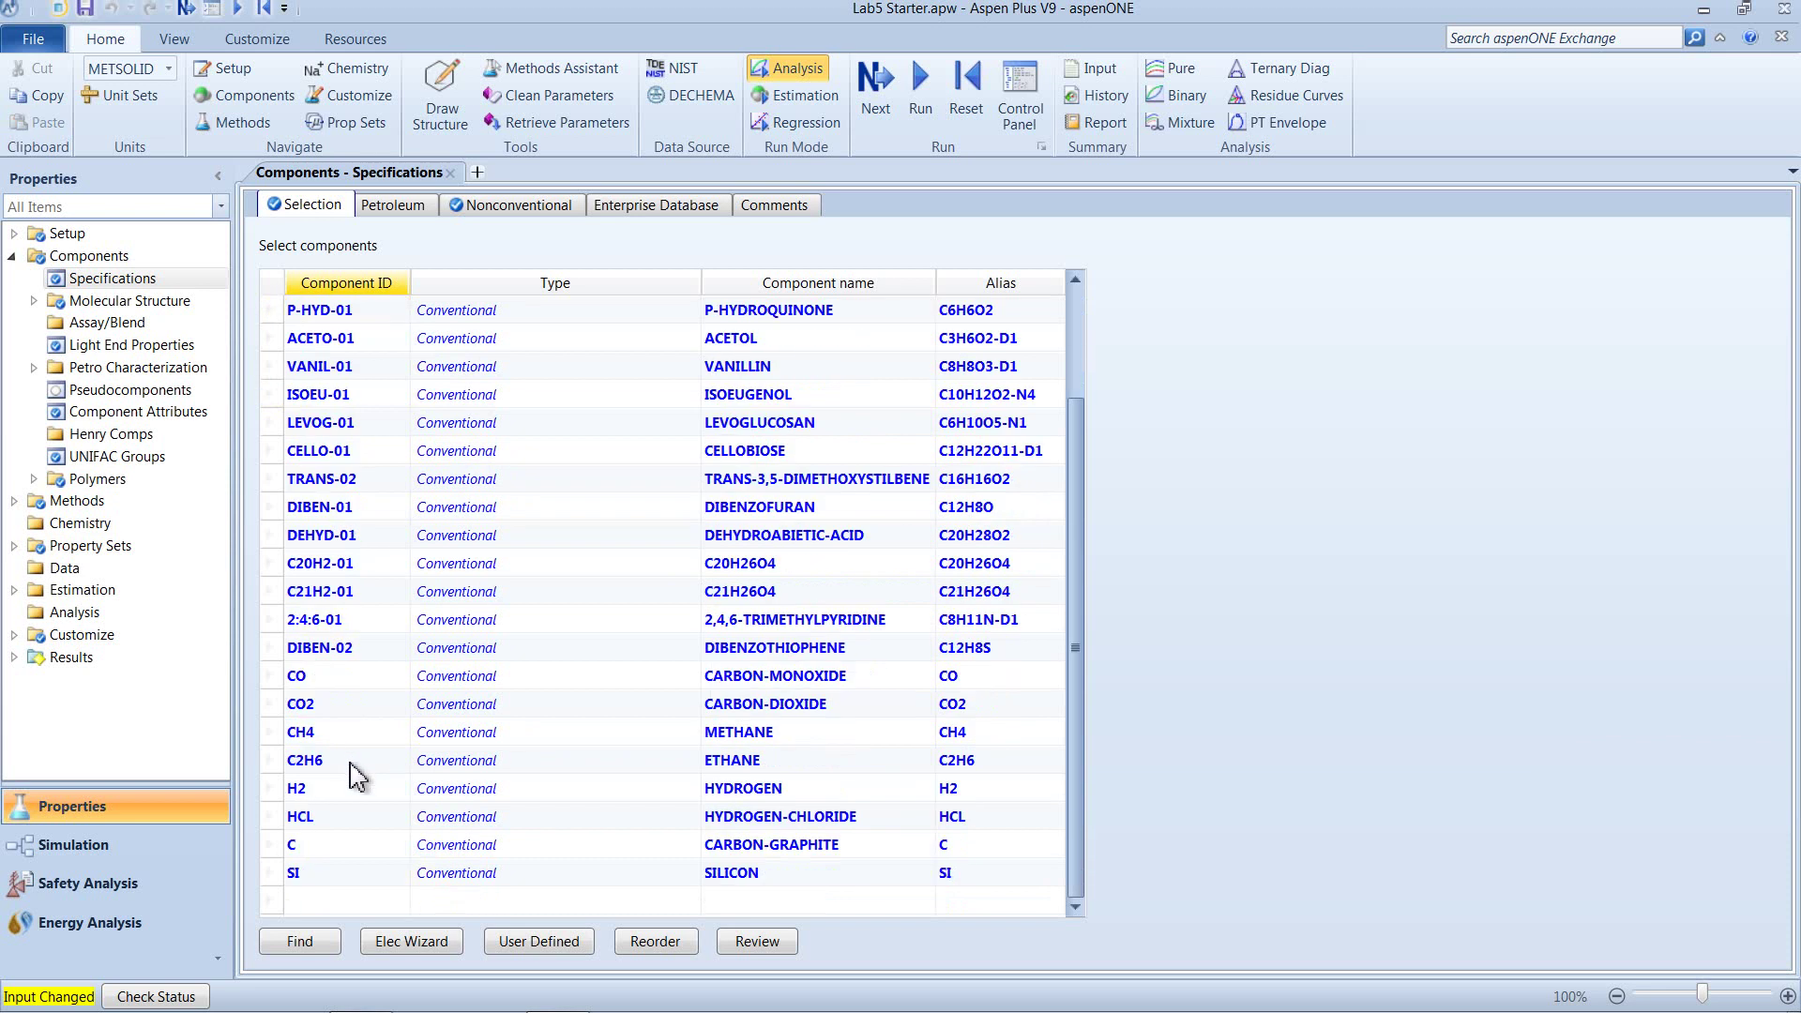
pyautogui.click(336, 879)
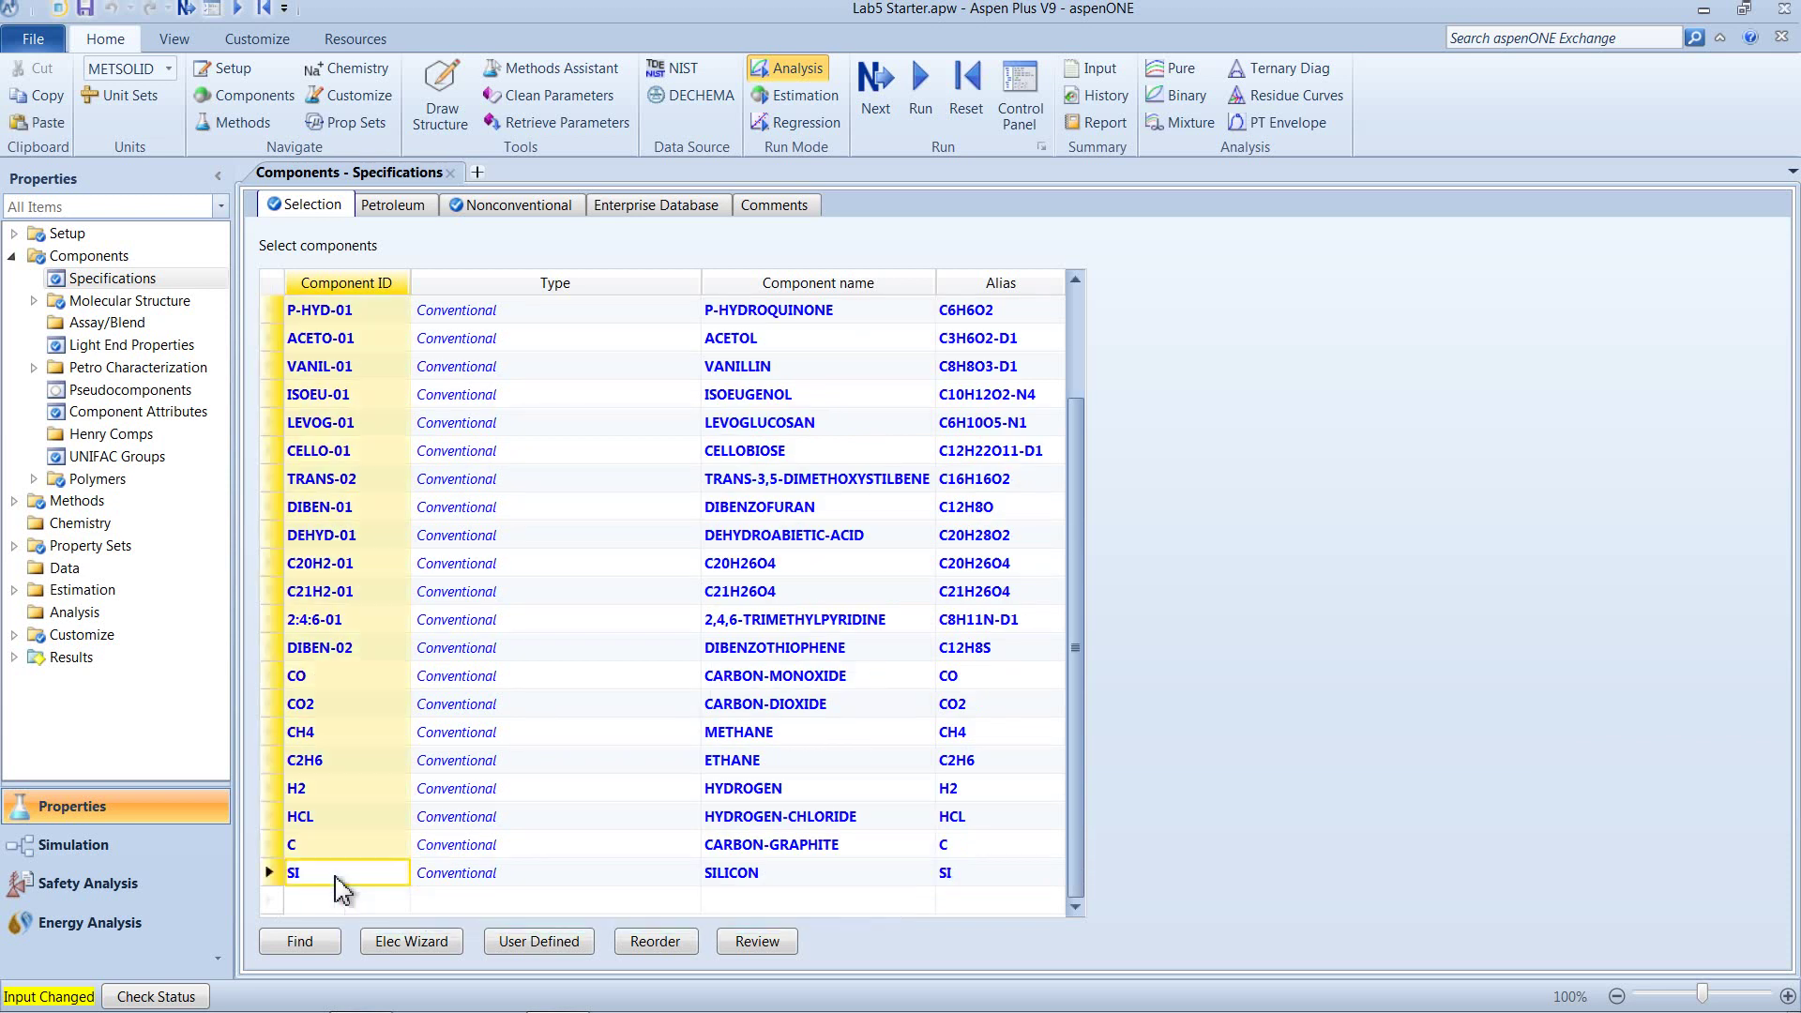
pyautogui.click(168, 861)
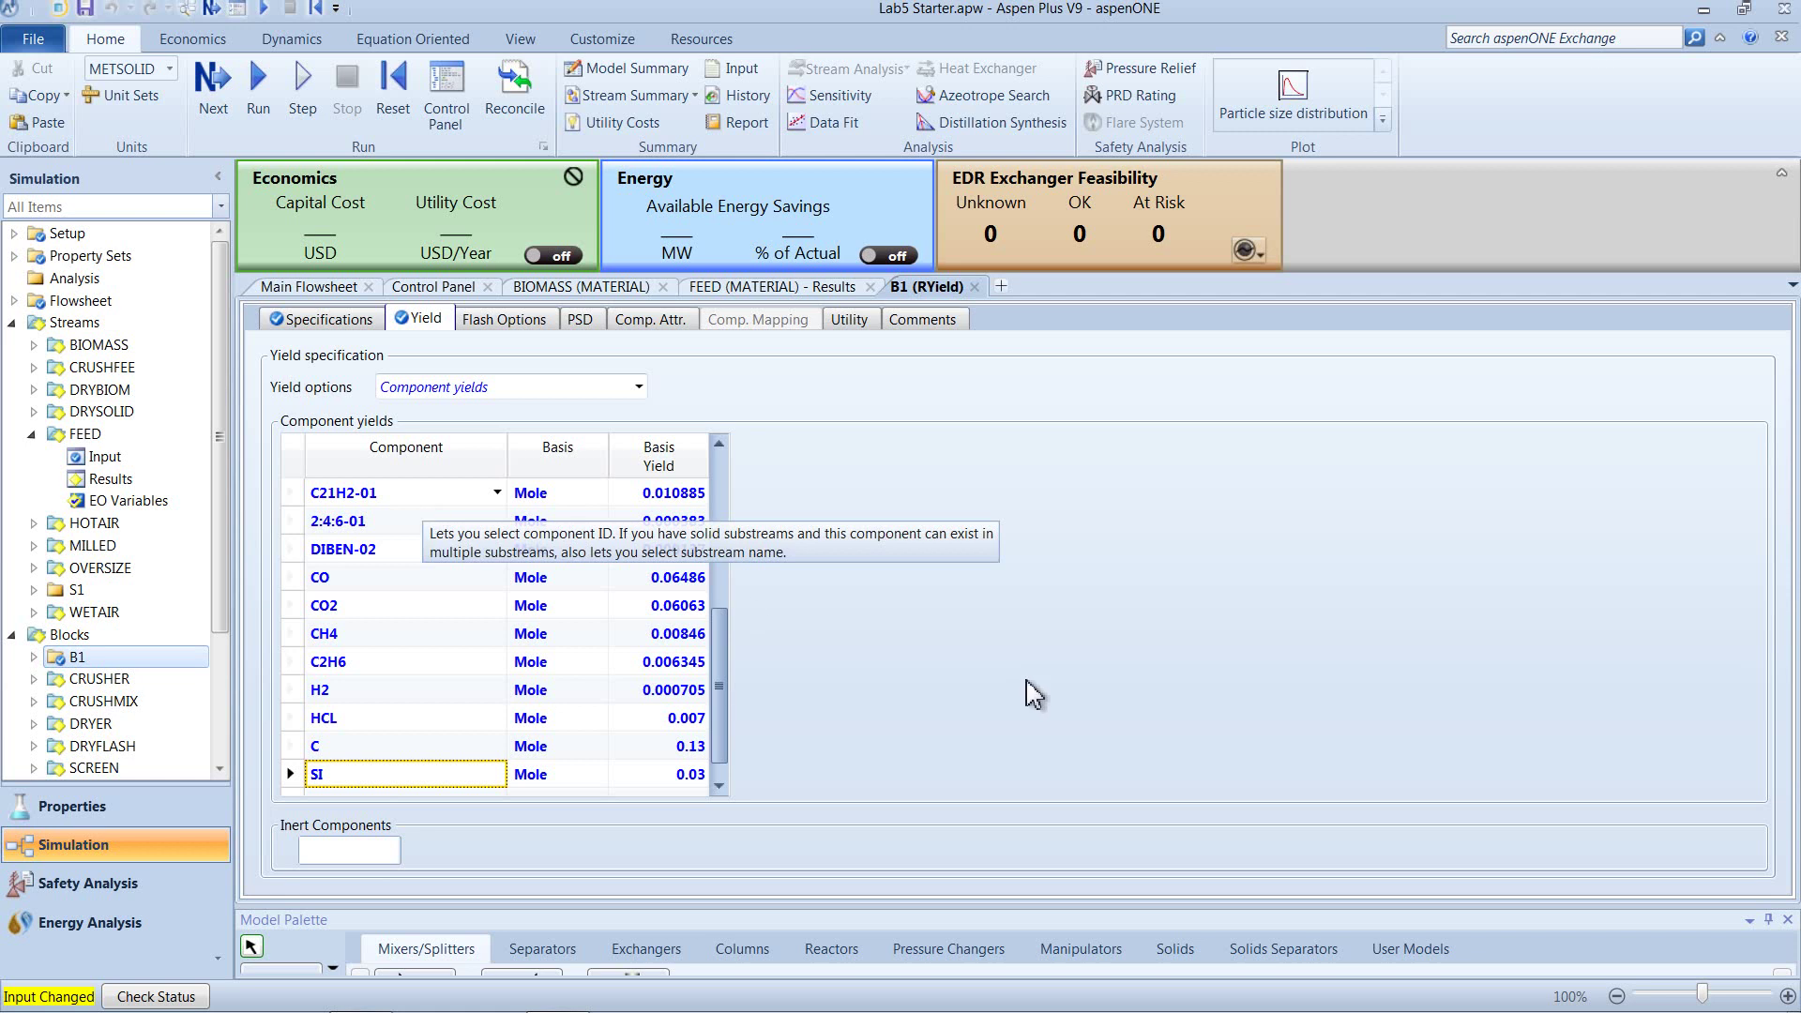
# - Switch the yield basis to Mass for 2:4:6-01, LEVOG-01, CELLO-01, TRANS-02 and DIBEN-01
pyautogui.click(738, 723)
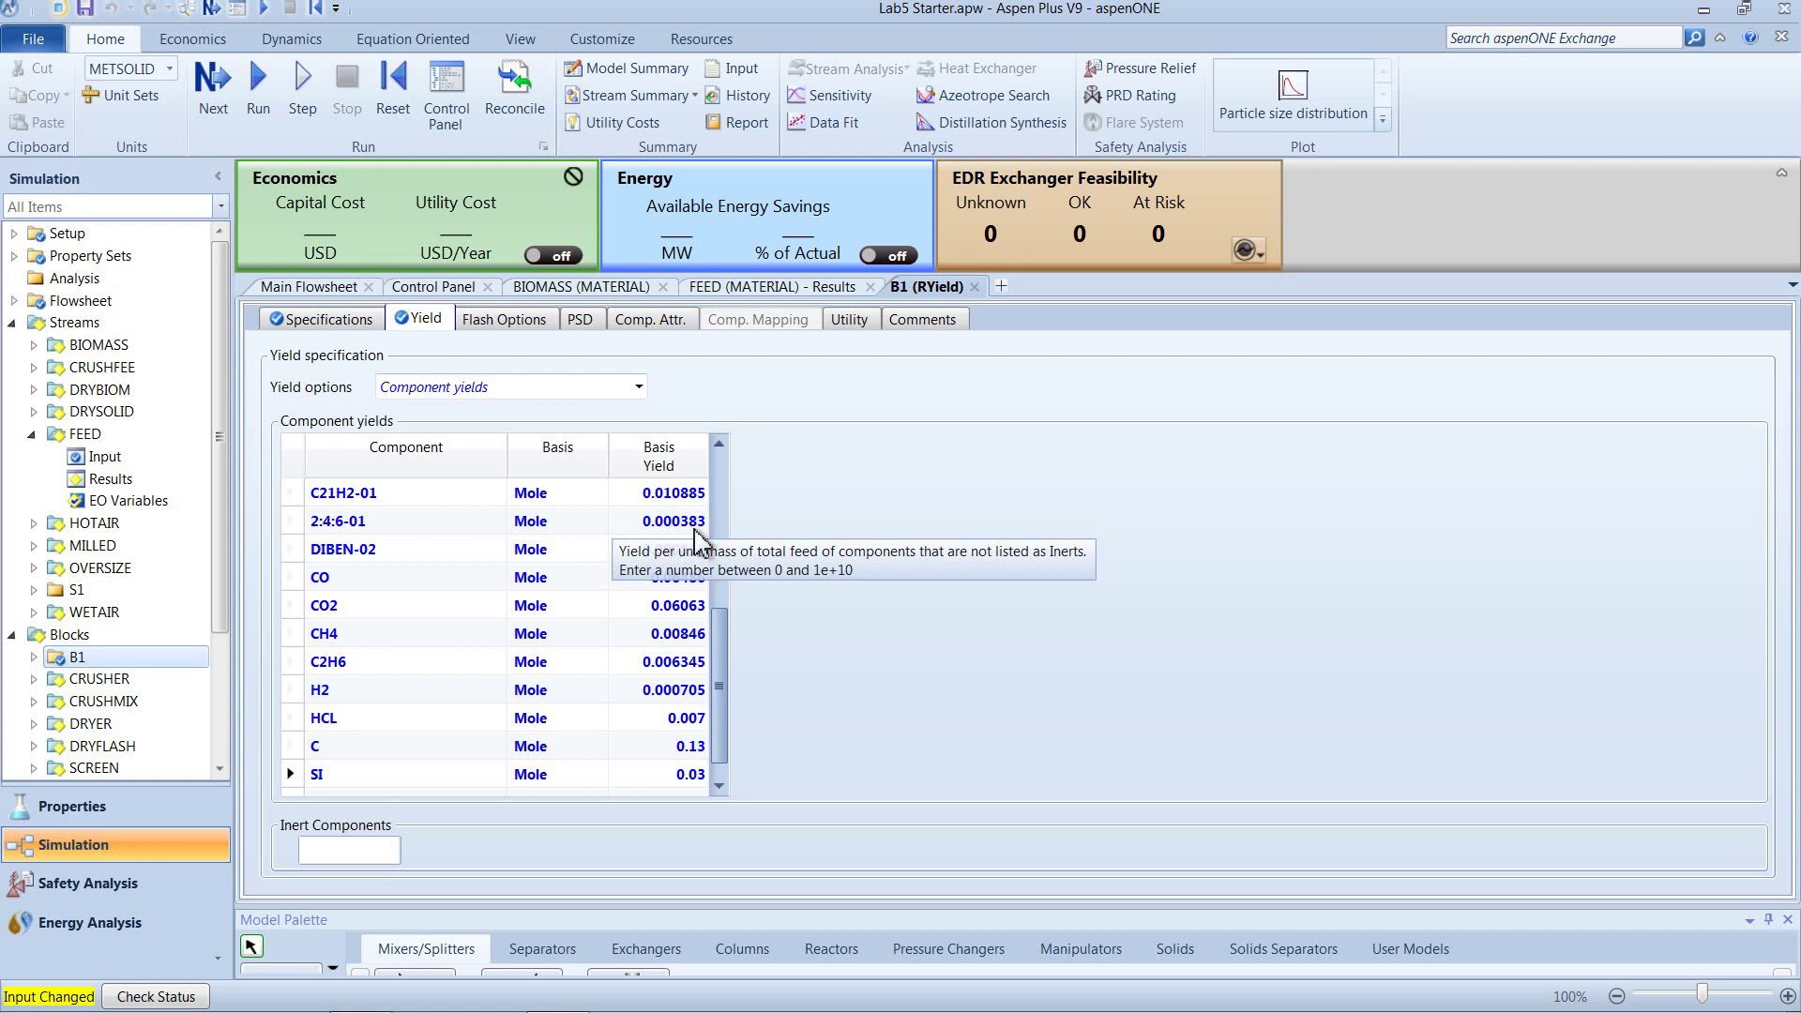
pyautogui.click(598, 522)
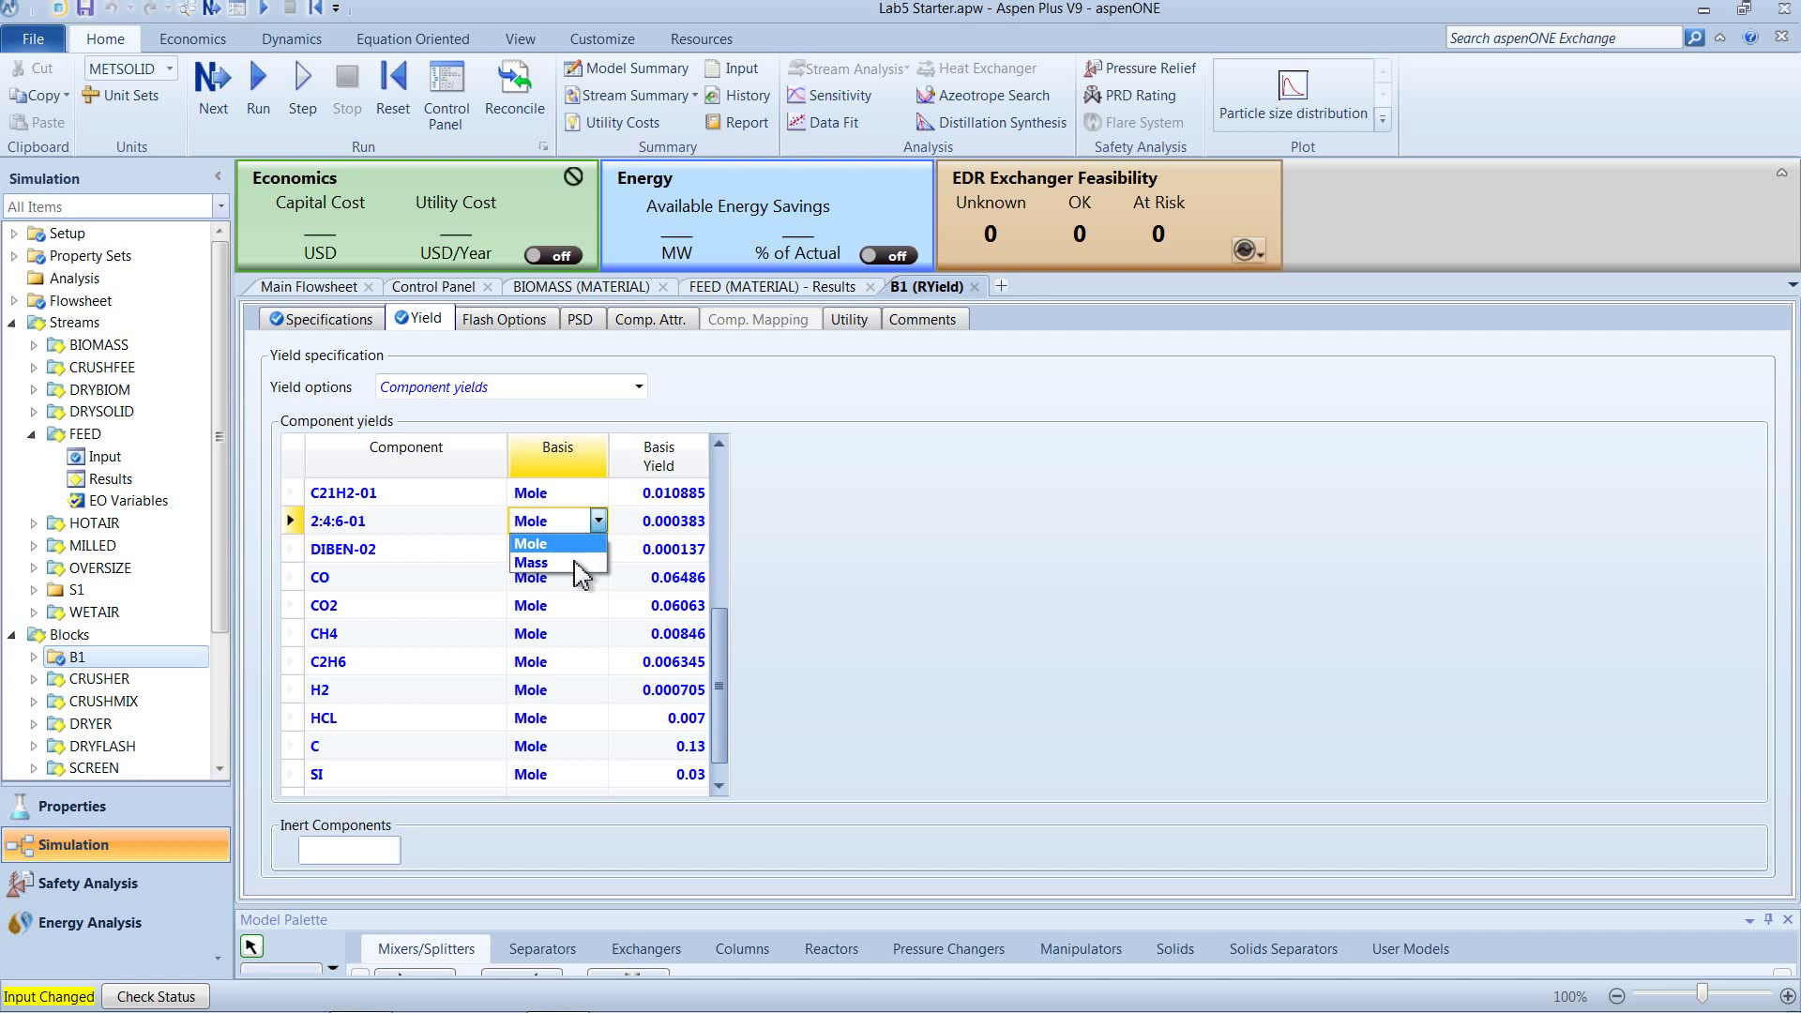
pyautogui.click(577, 555)
pyautogui.moveTo(721, 675); pyautogui.dragTo(721, 473)
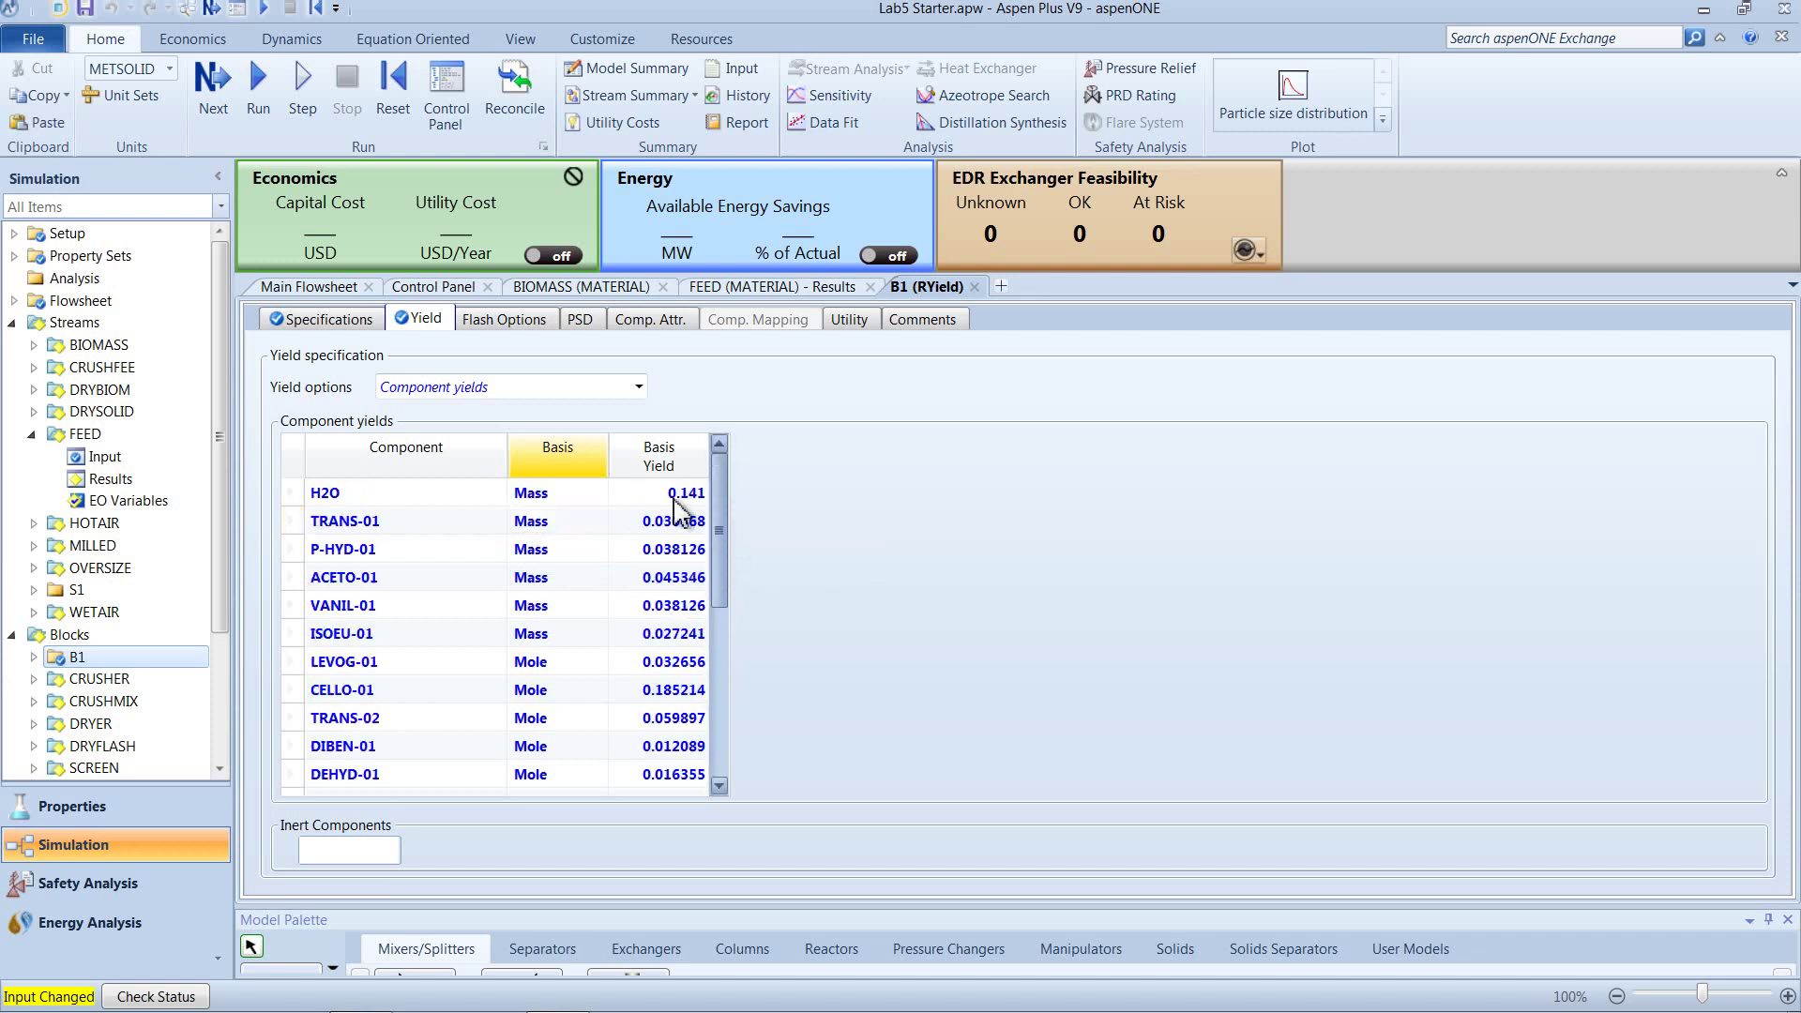
pyautogui.click(597, 663)
pyautogui.click(591, 704)
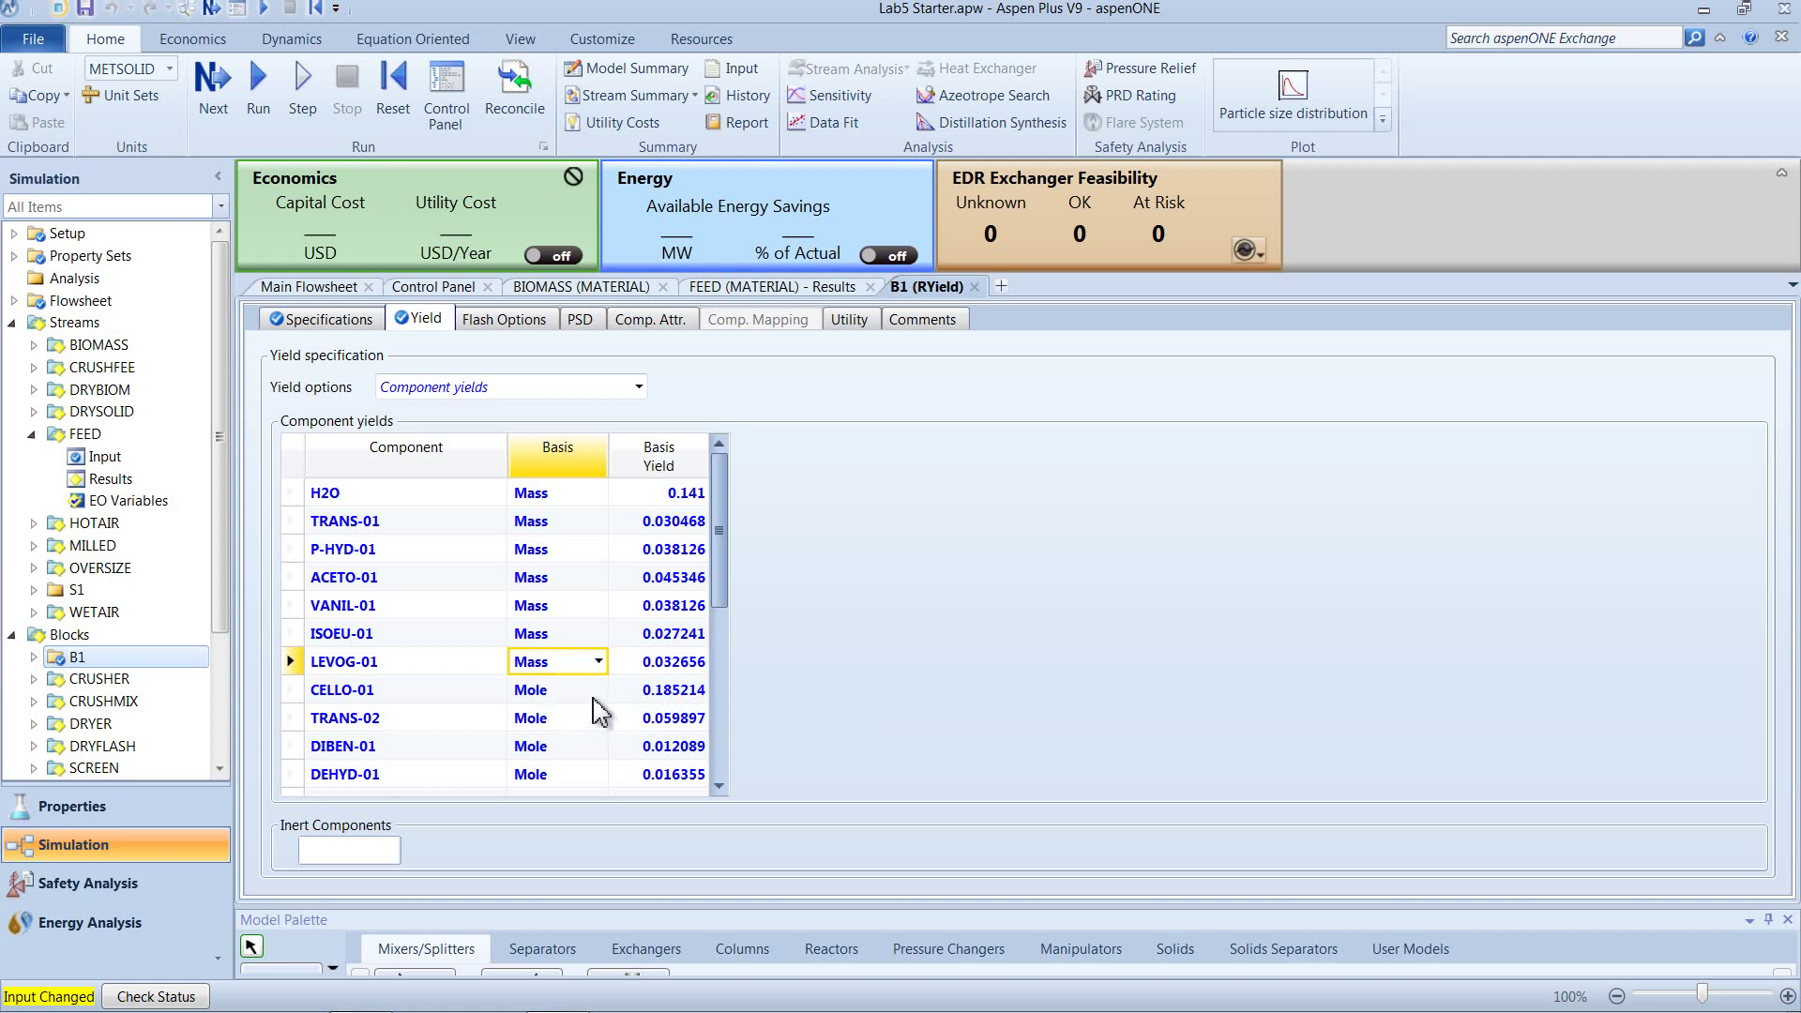
pyautogui.click(598, 689)
pyautogui.click(578, 735)
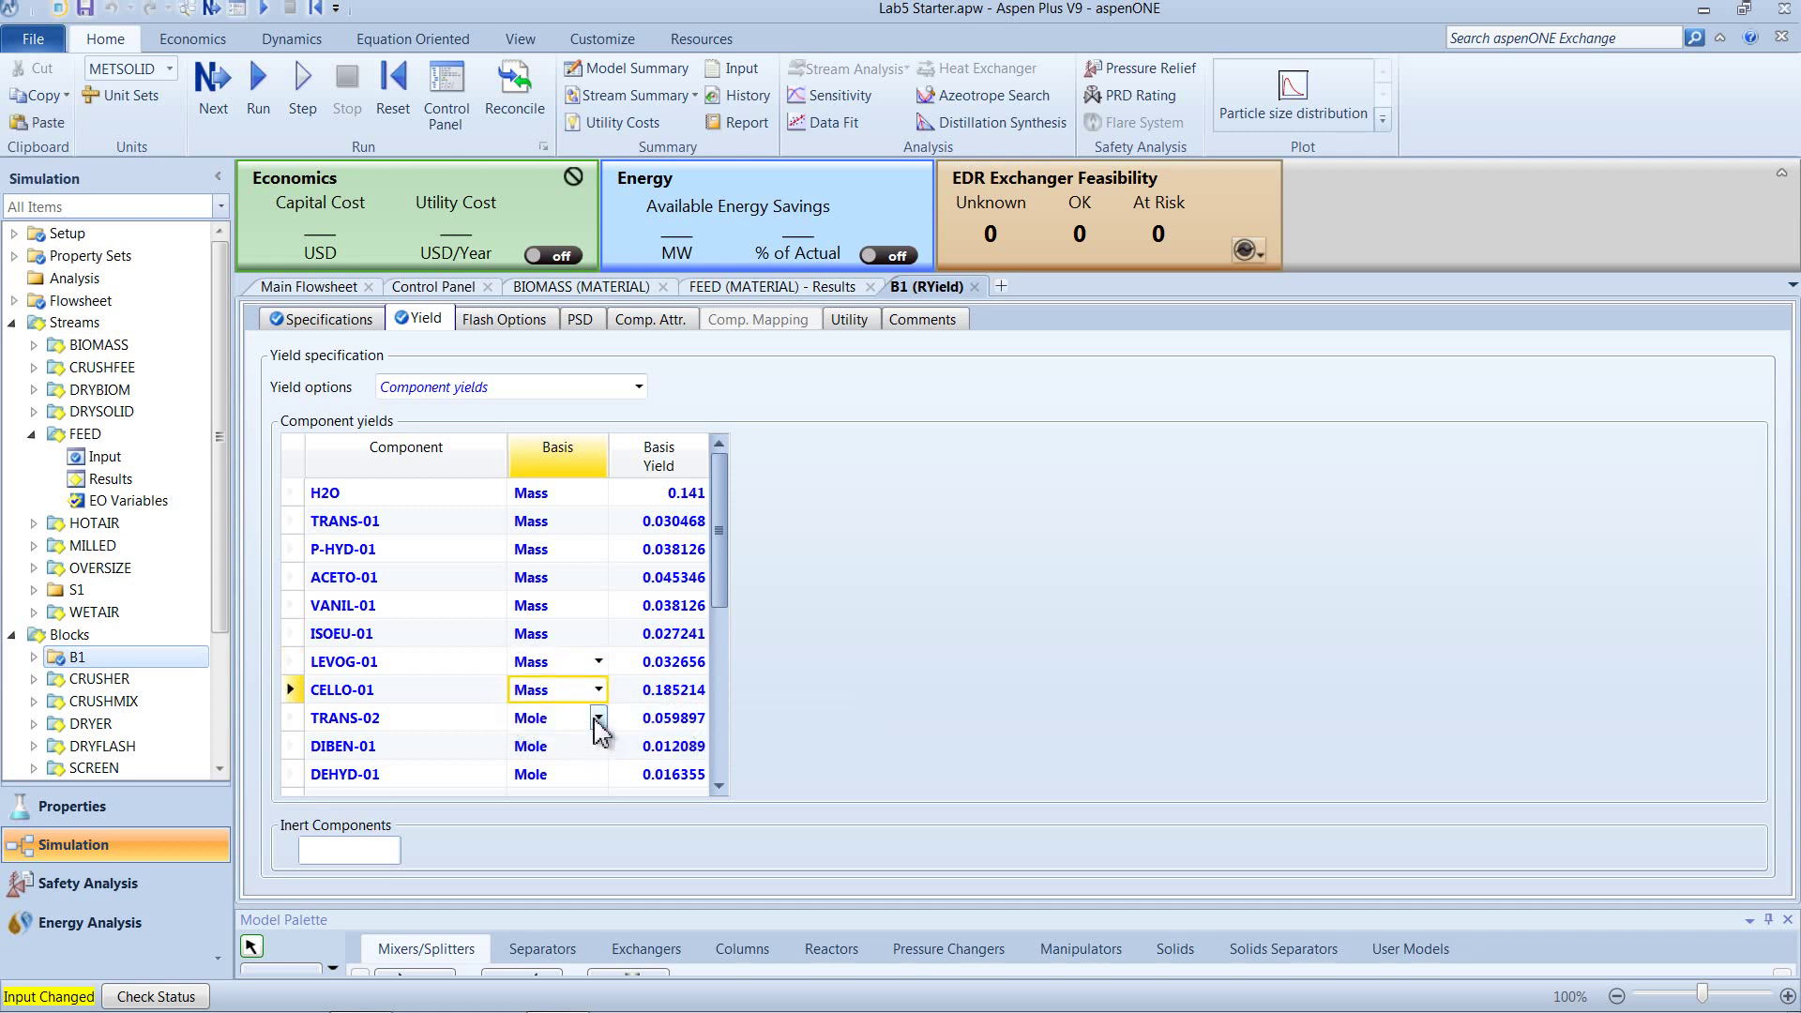
pyautogui.click(597, 717)
pyautogui.click(578, 760)
pyautogui.click(598, 745)
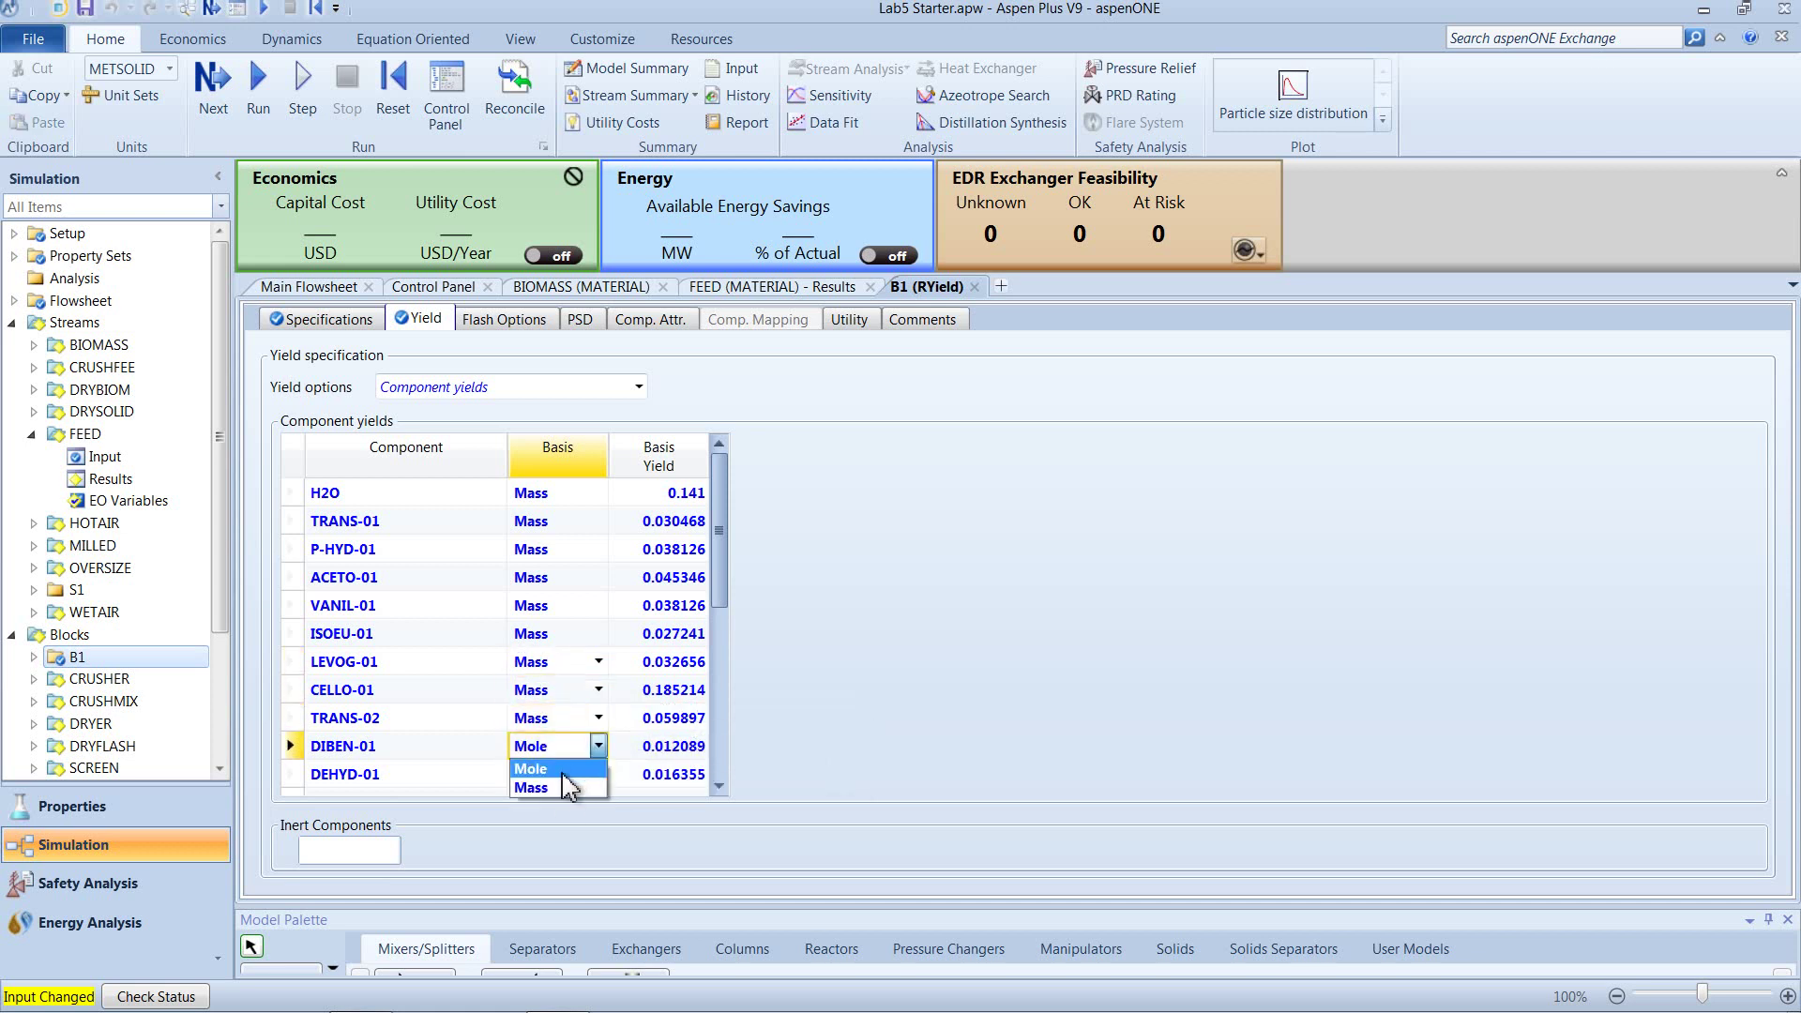
pyautogui.click(578, 787)
# - Set DEHYD-01, C20H2-01, C21H2-01, 2:4:6-01, DIBEN-02 and CO yields to Mass basis
pyautogui.moveTo(719, 591); pyautogui.dragTo(720, 685)
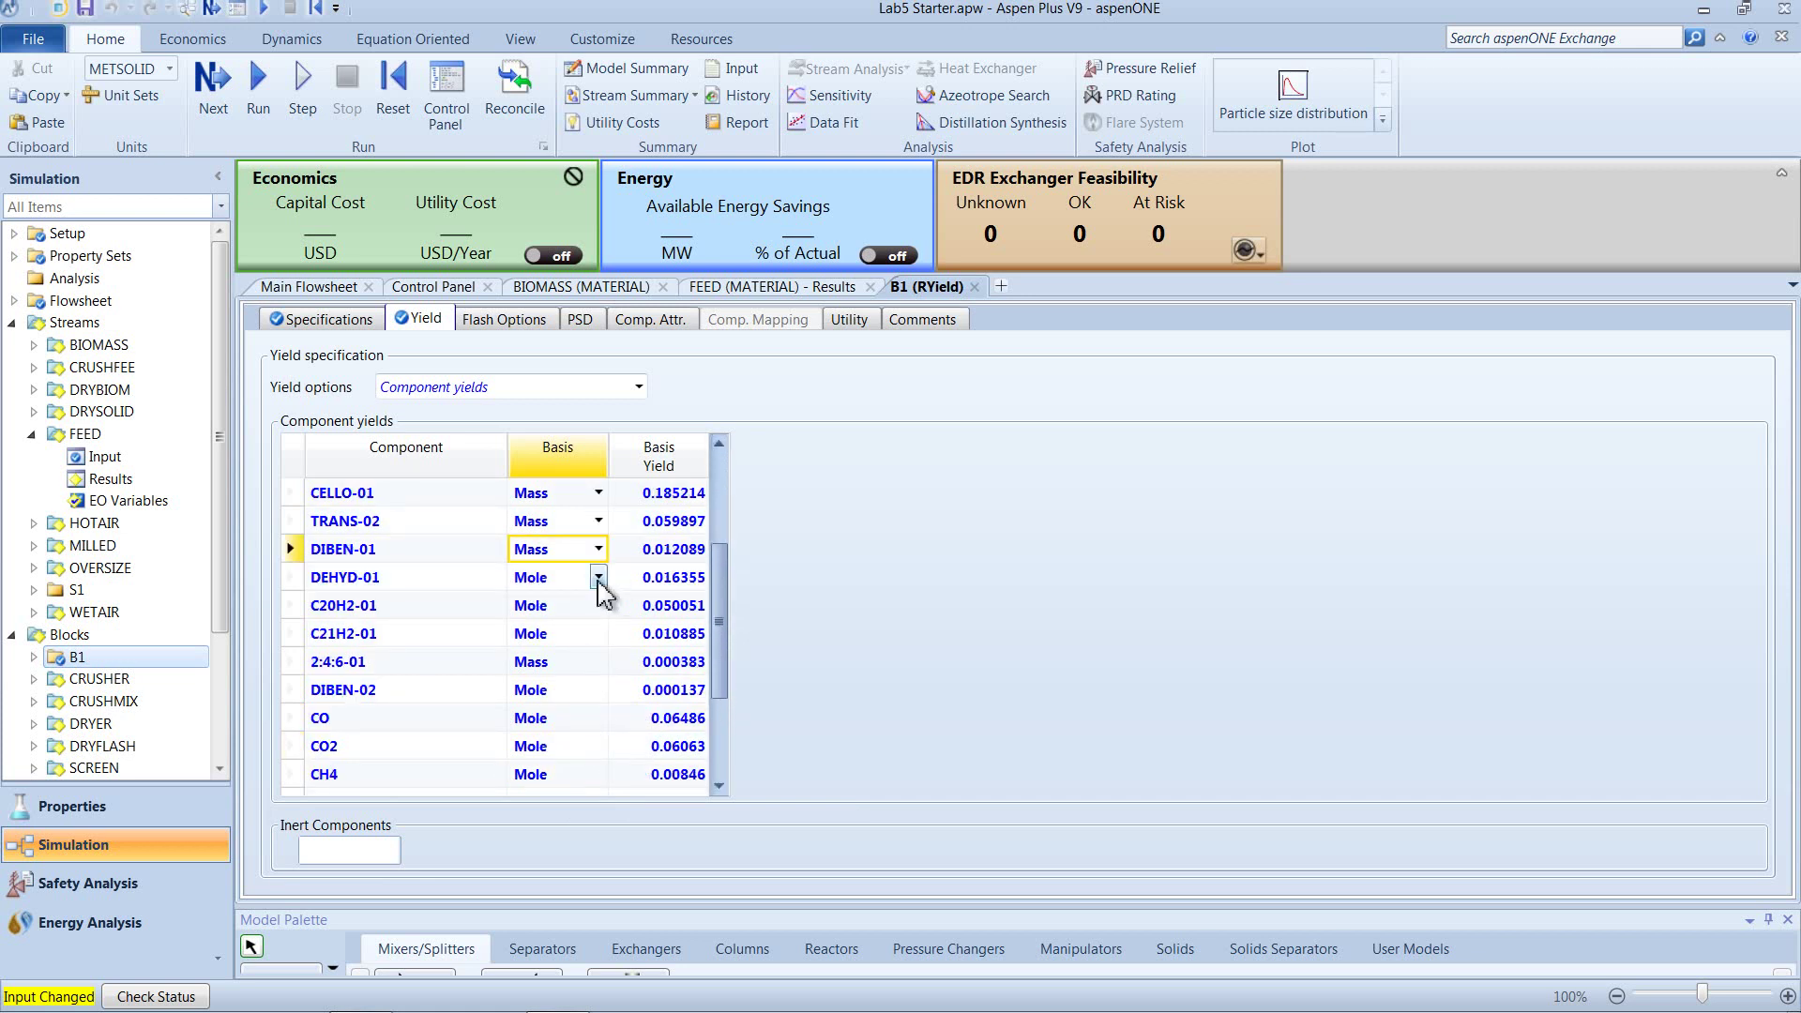
pyautogui.click(598, 577)
pyautogui.click(578, 619)
pyautogui.click(597, 606)
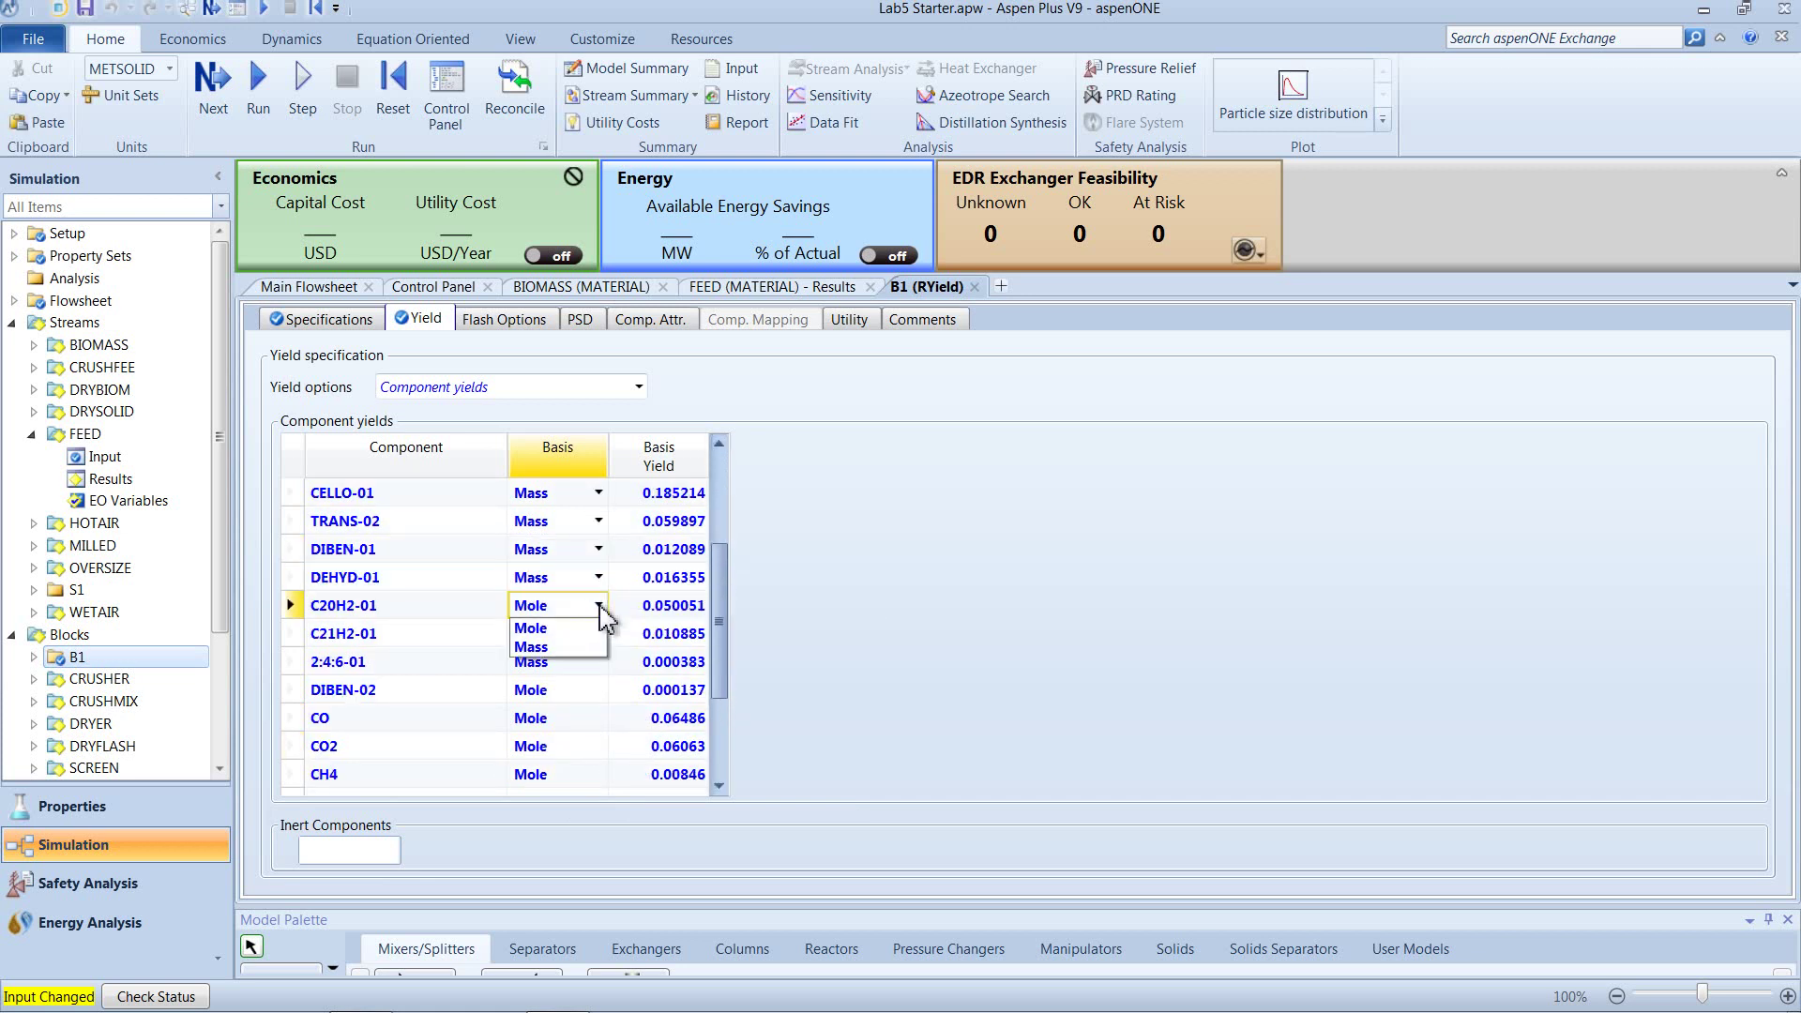
pyautogui.click(587, 647)
pyautogui.click(597, 633)
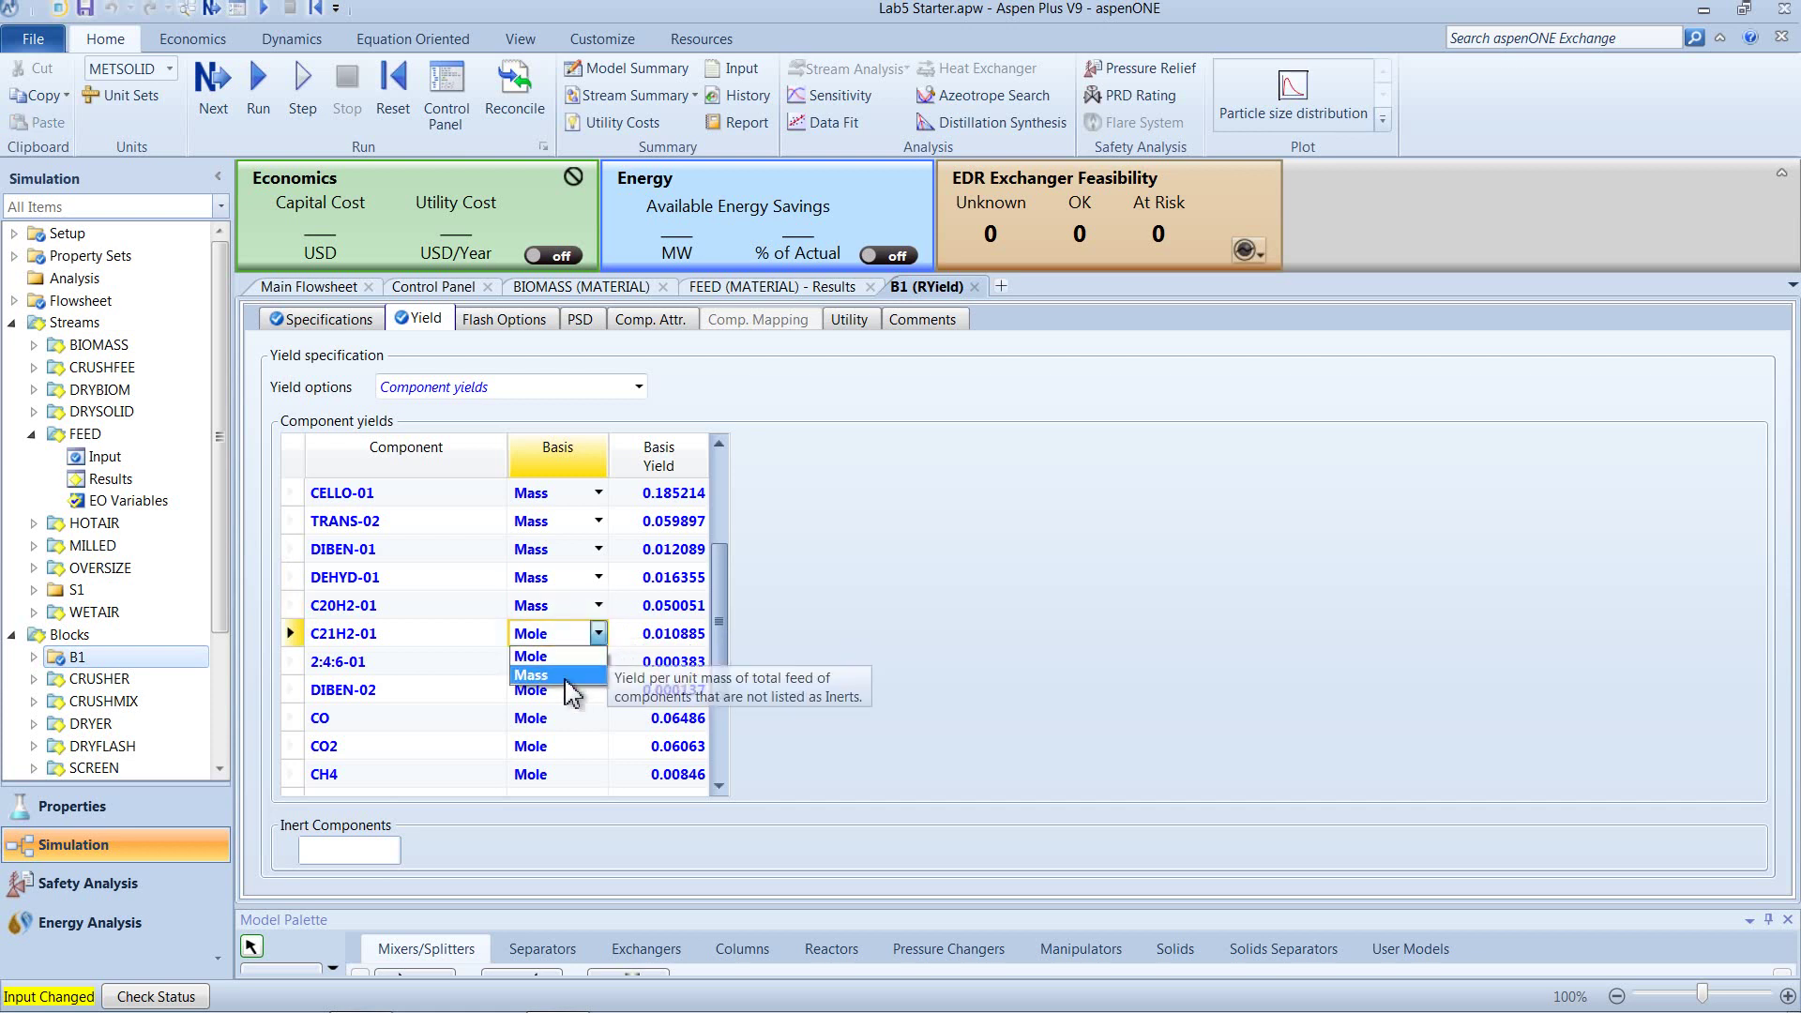
pyautogui.click(586, 675)
pyautogui.click(598, 661)
pyautogui.click(587, 703)
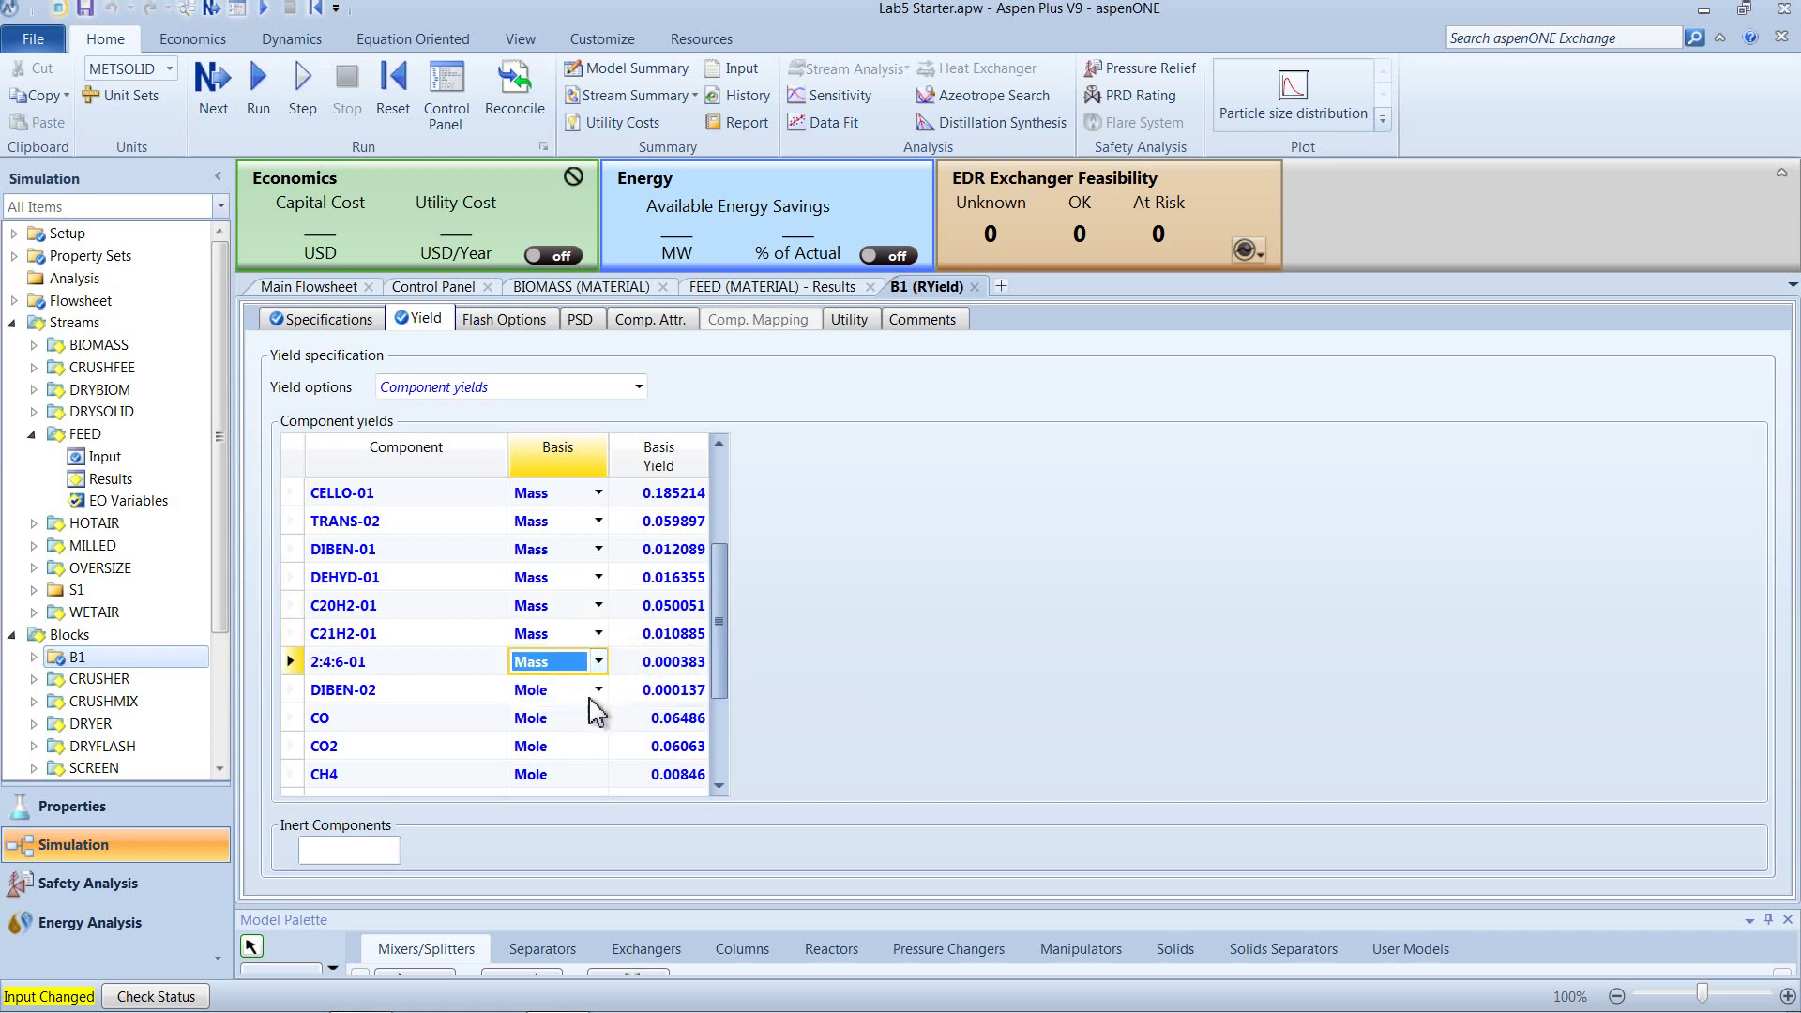
pyautogui.click(598, 690)
pyautogui.click(566, 734)
pyautogui.click(598, 717)
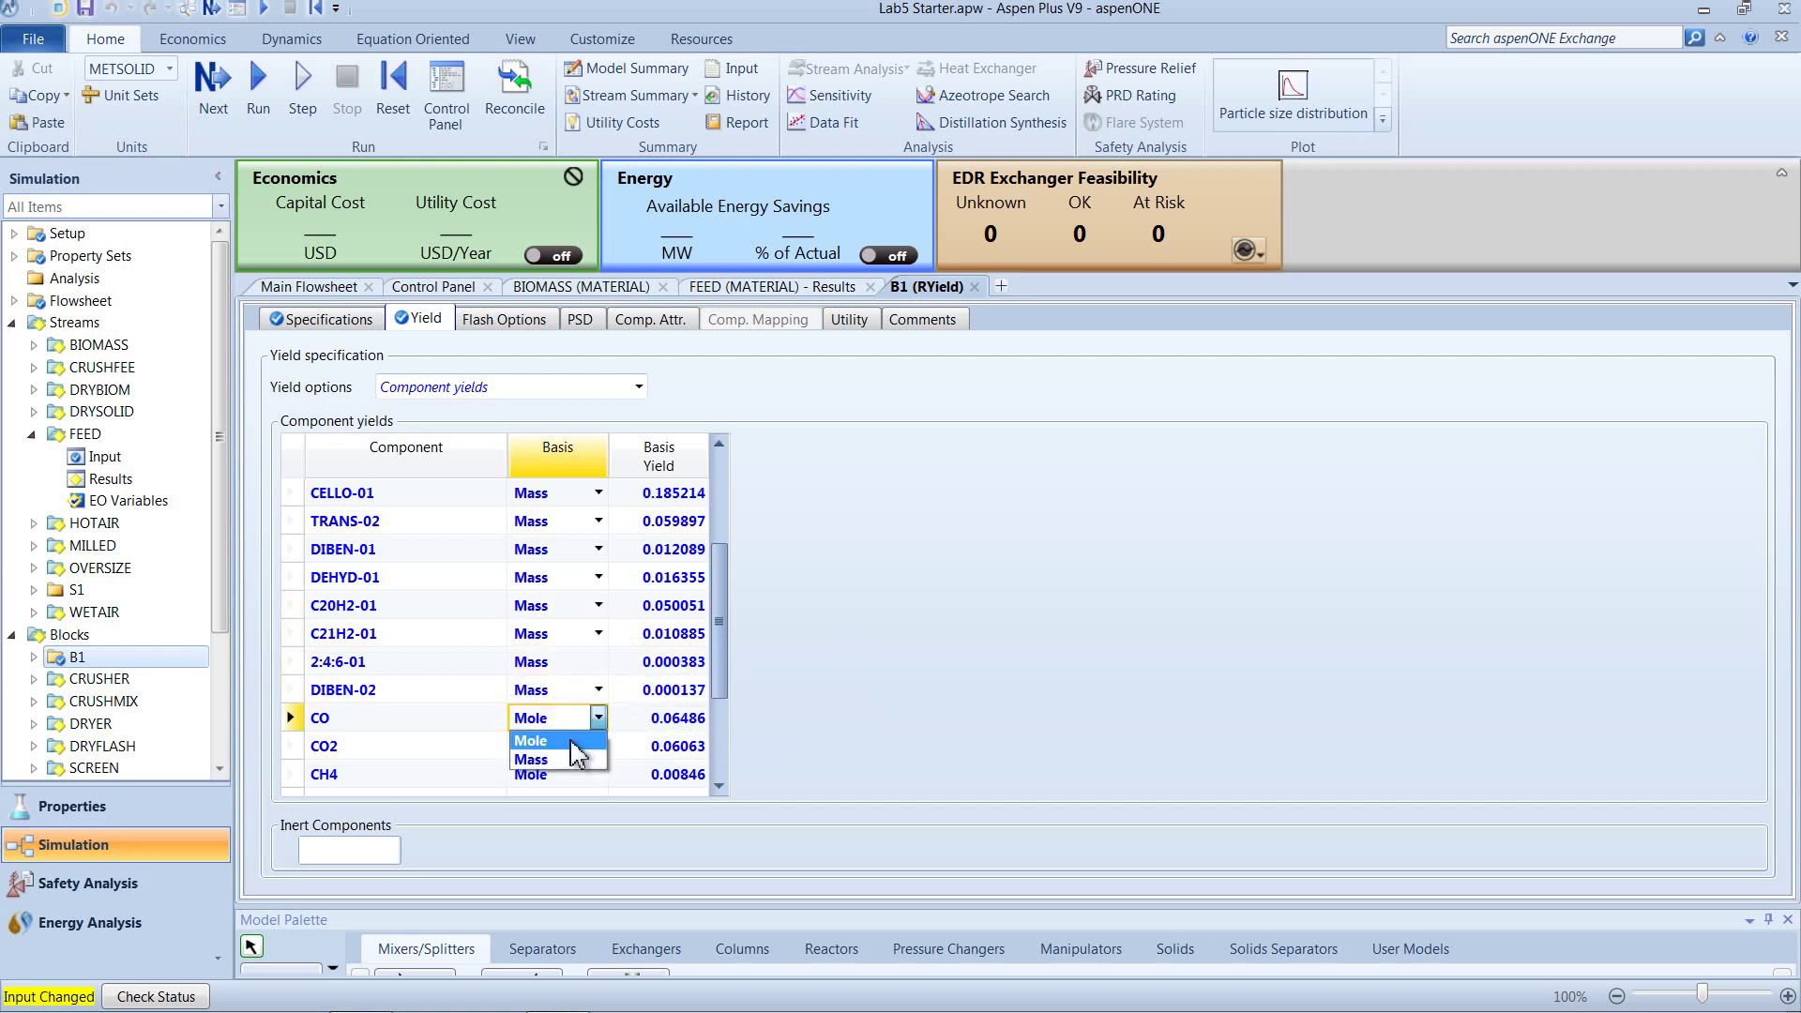
pyautogui.click(572, 759)
# - Set CO2, CH4, C2H6, H2, HCL, C and SI yields to Mass basis
pyautogui.scroll(-2, 625, 733)
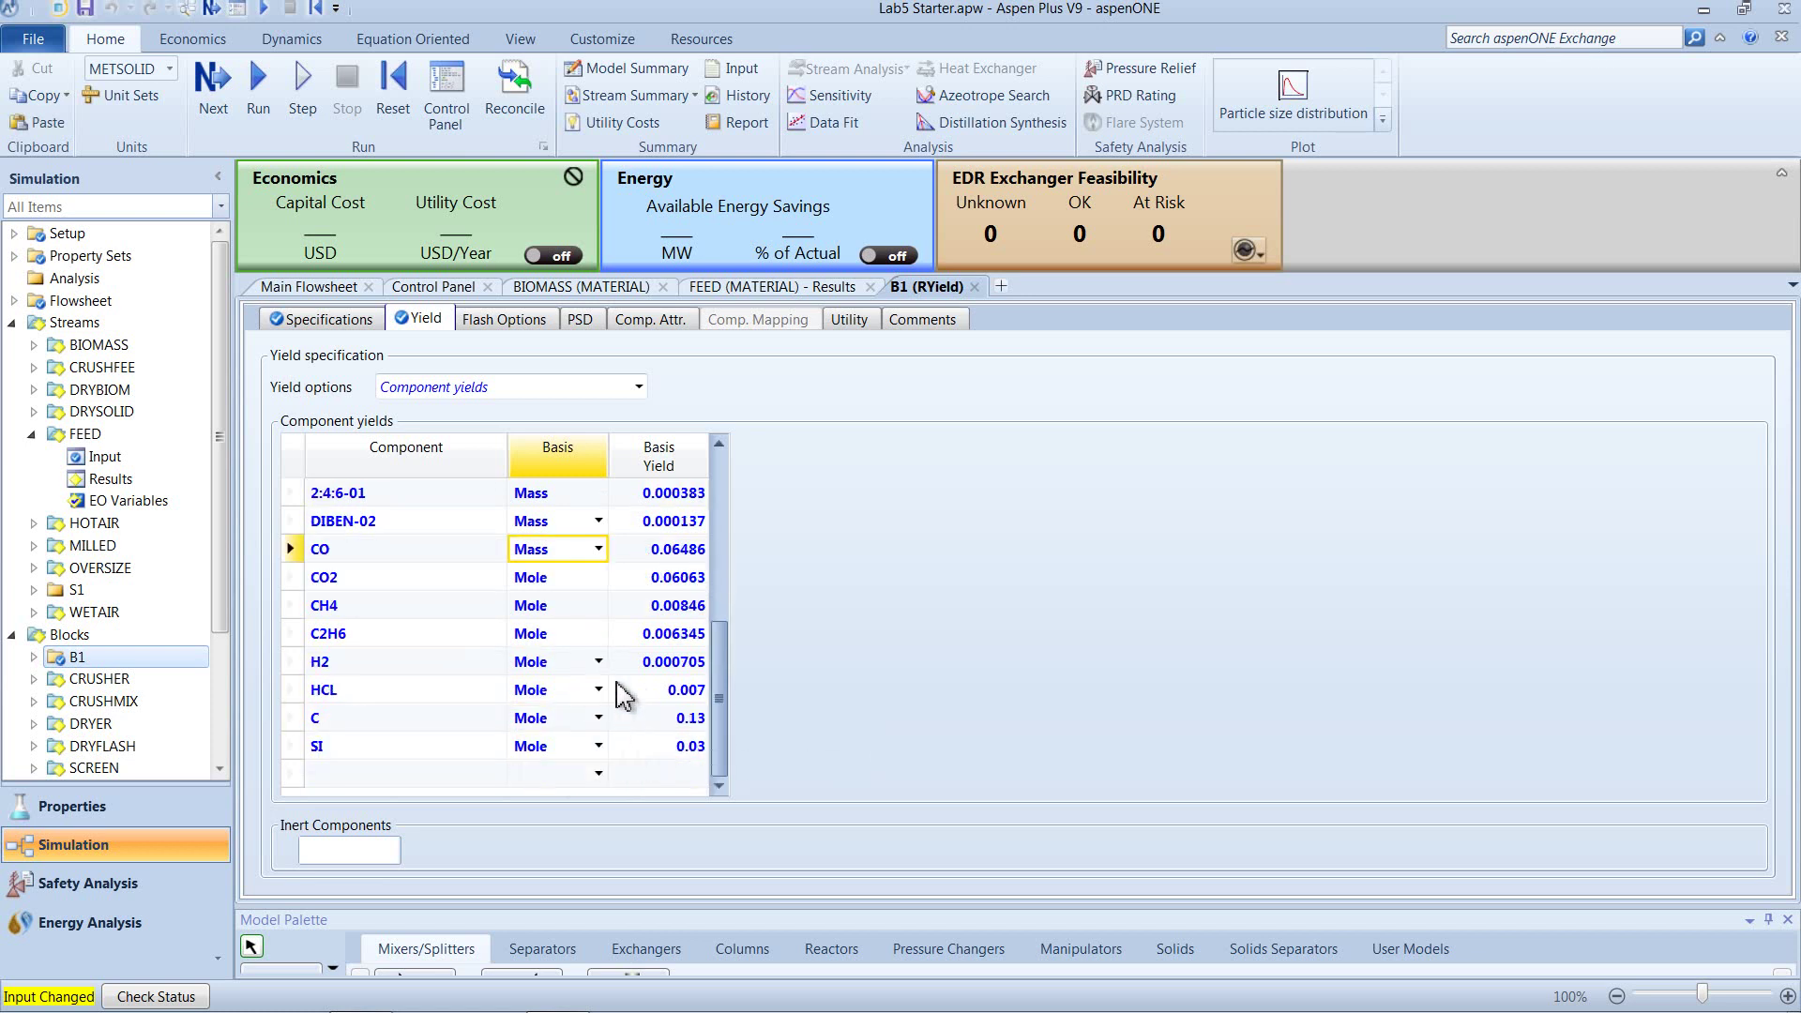
pyautogui.click(598, 579)
pyautogui.click(593, 620)
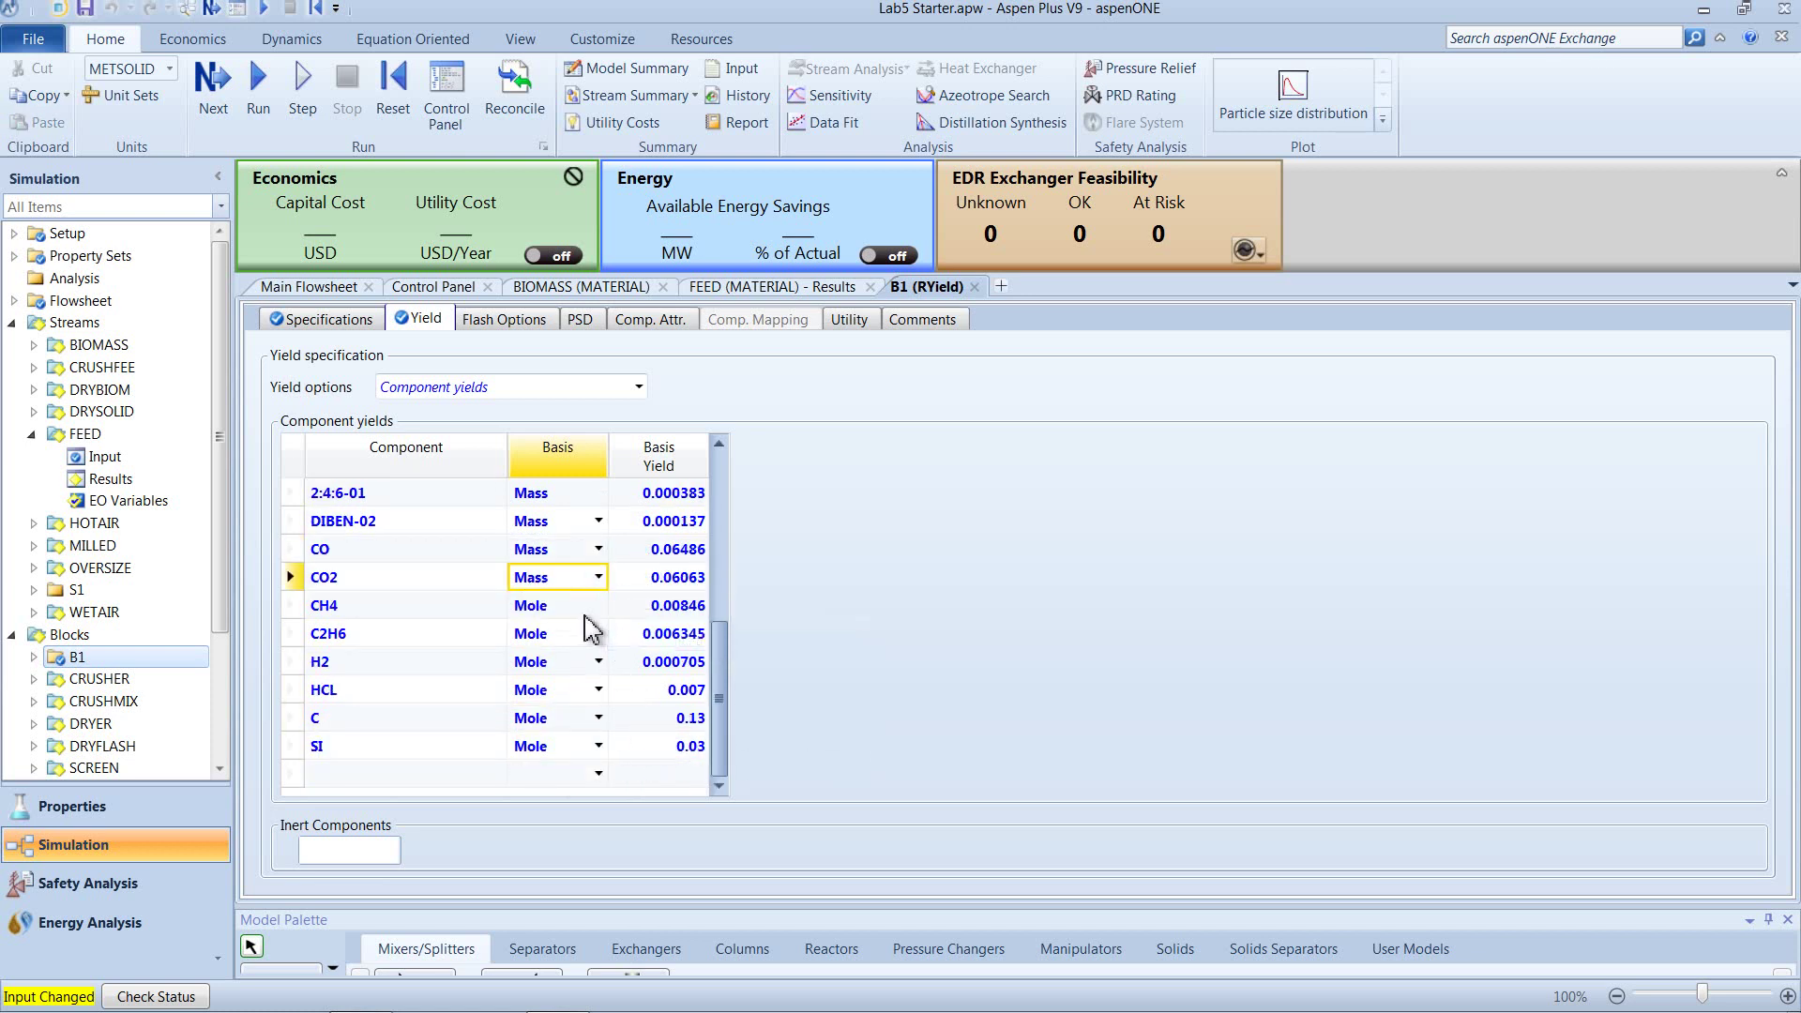
pyautogui.click(599, 606)
pyautogui.click(584, 647)
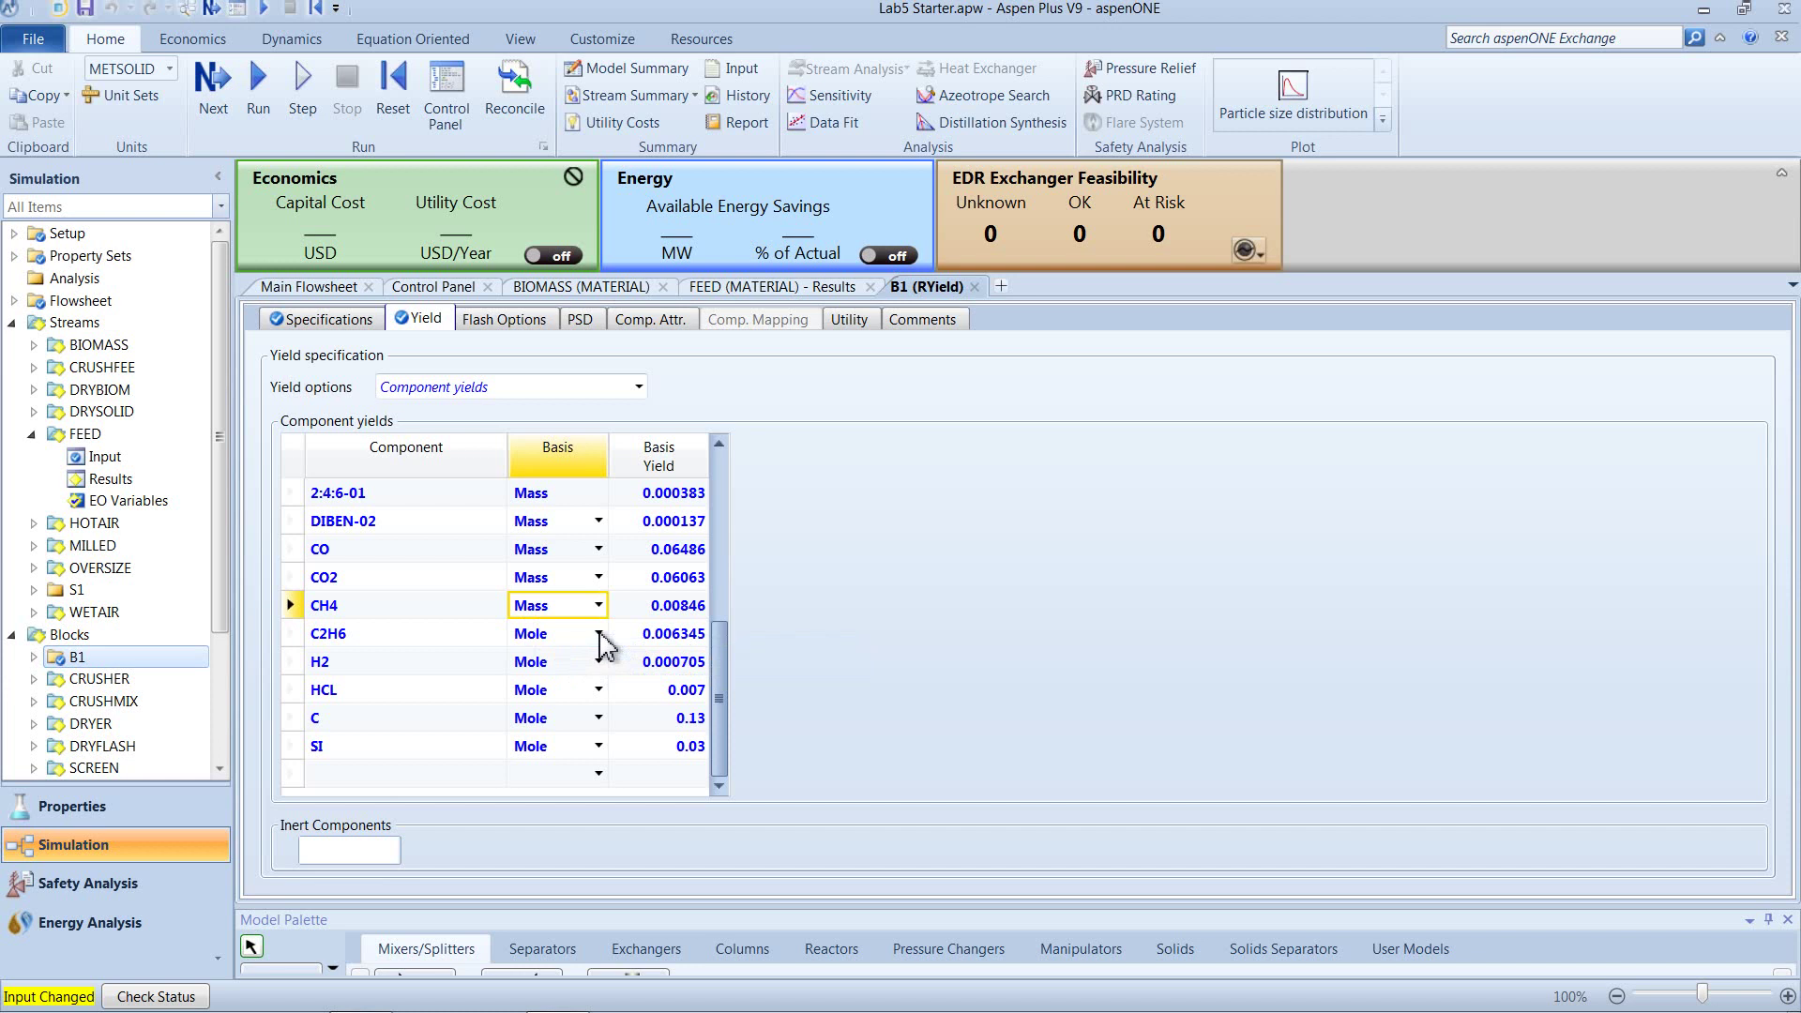
pyautogui.click(599, 634)
pyautogui.click(574, 678)
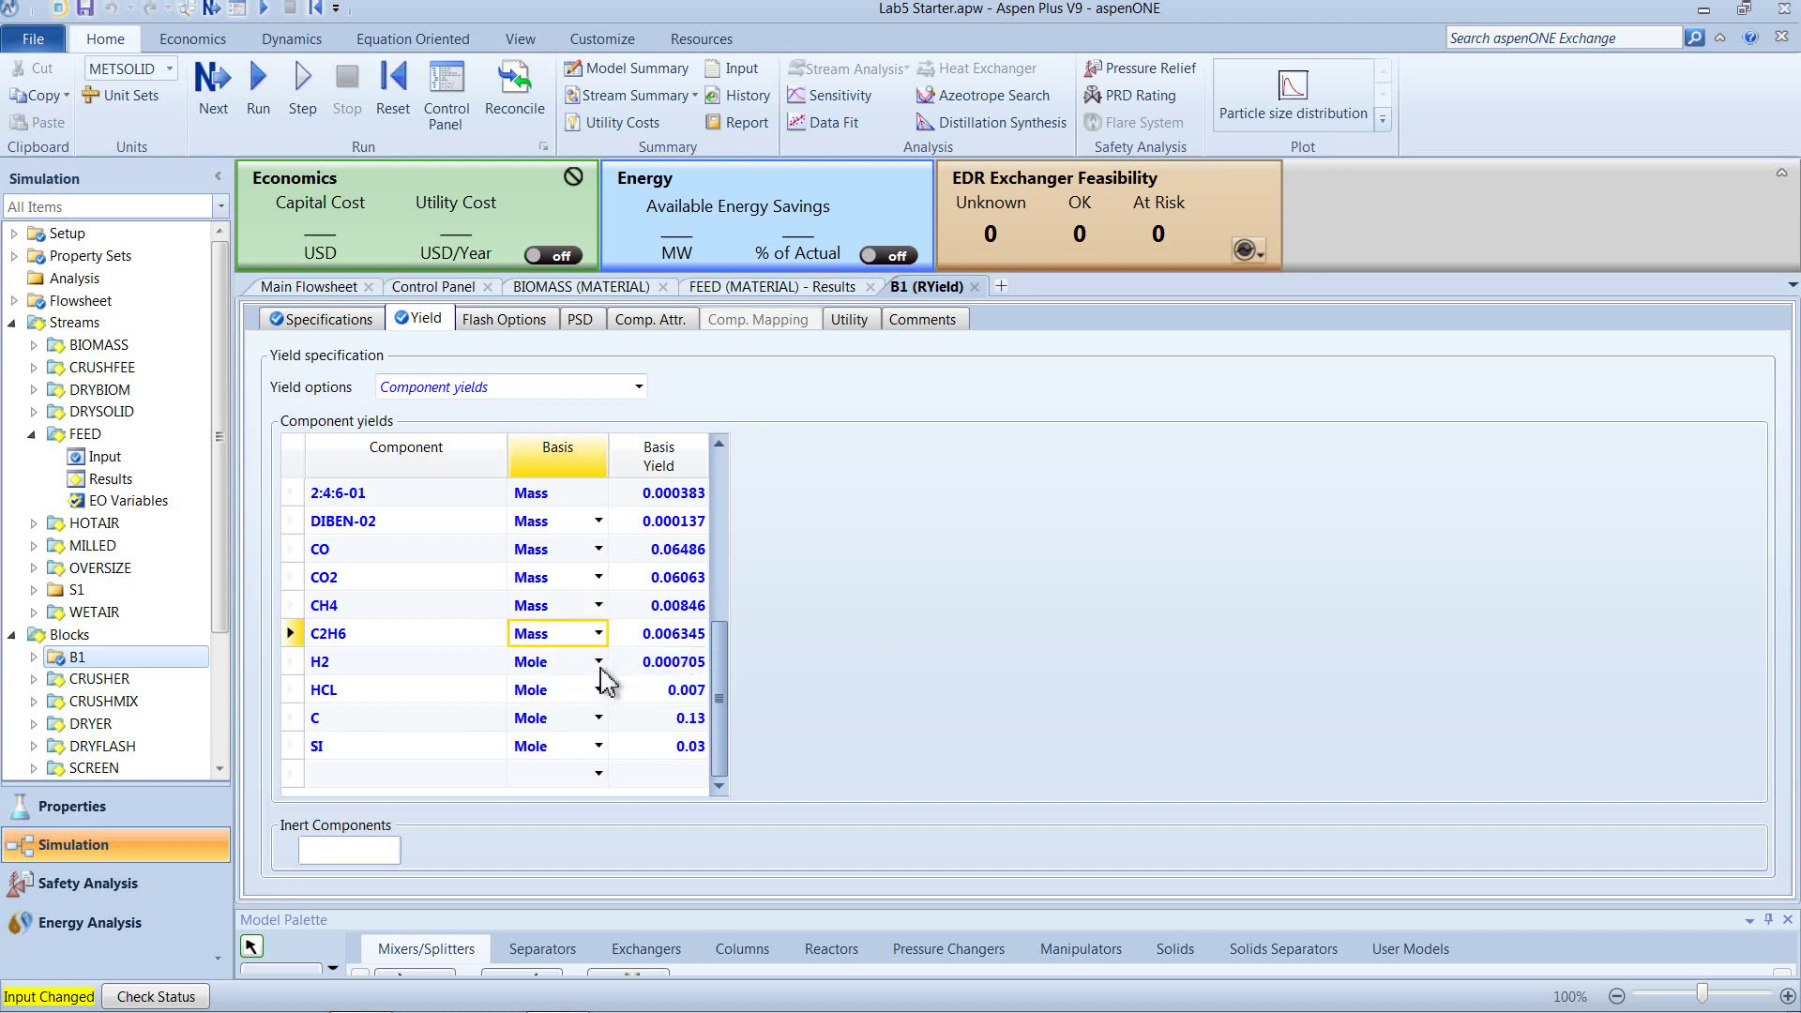
pyautogui.click(599, 662)
pyautogui.click(583, 706)
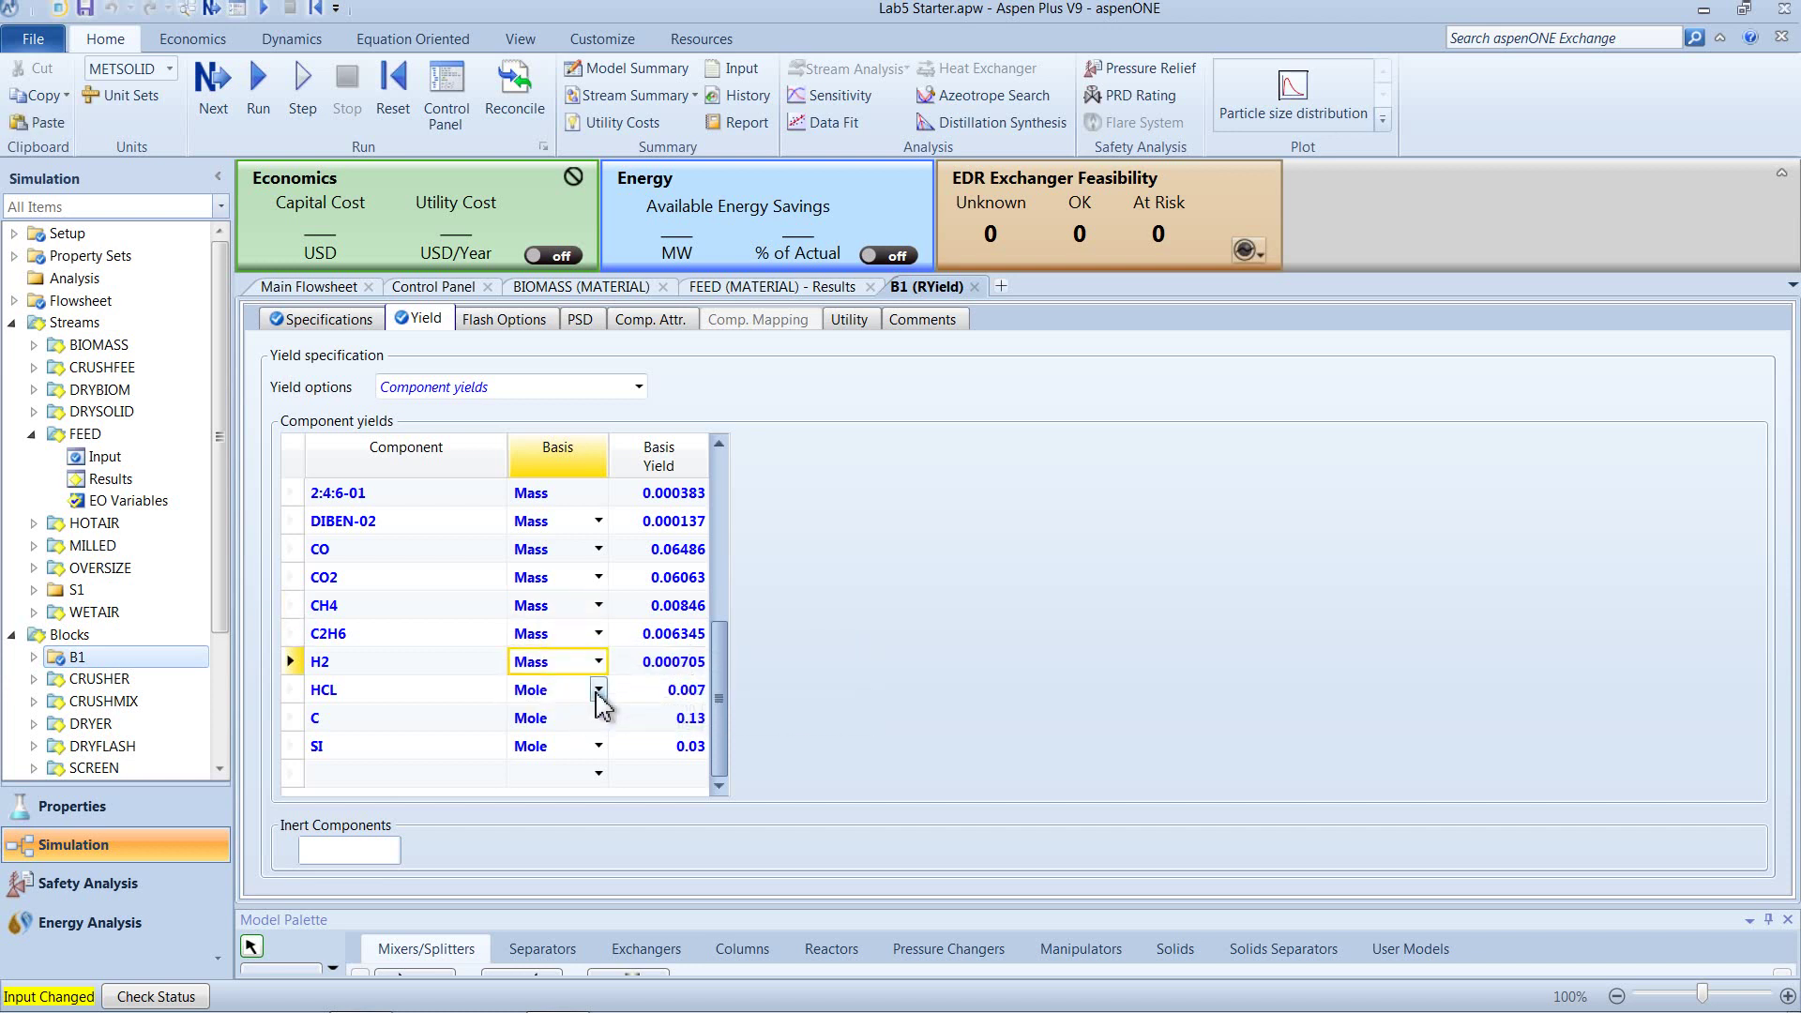
pyautogui.click(598, 690)
pyautogui.click(564, 733)
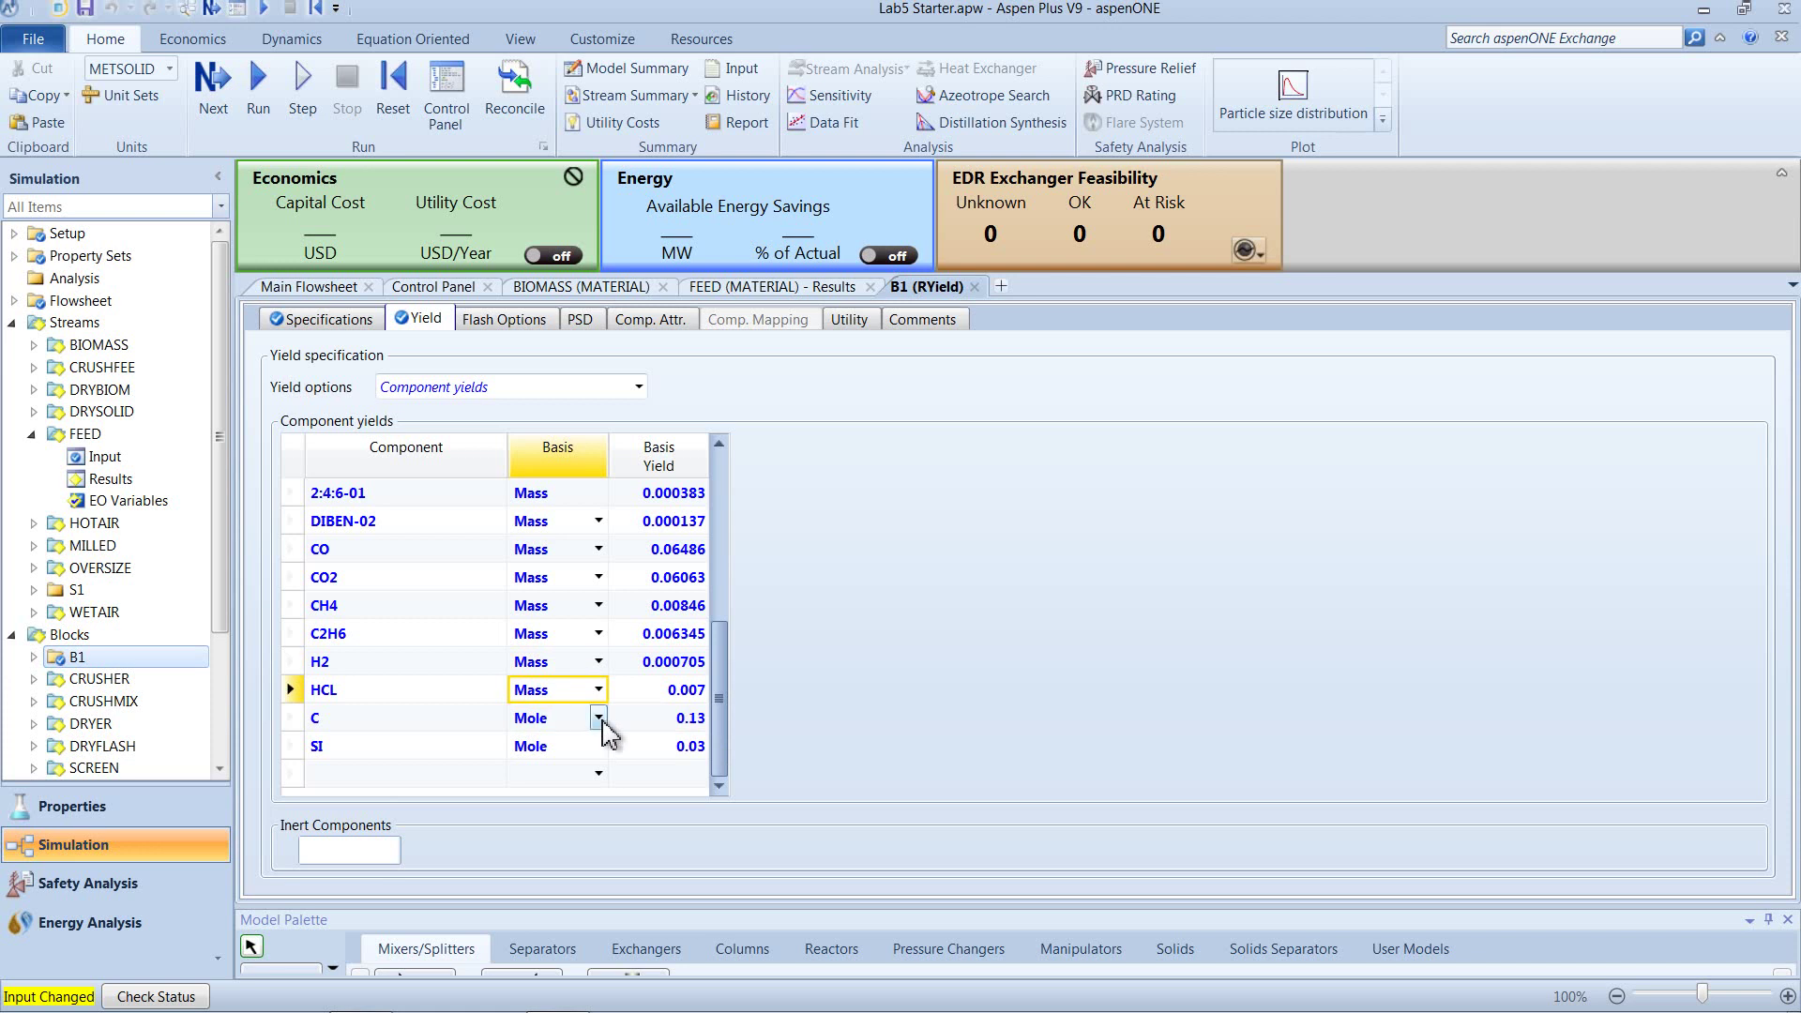
pyautogui.click(599, 719)
pyautogui.click(574, 760)
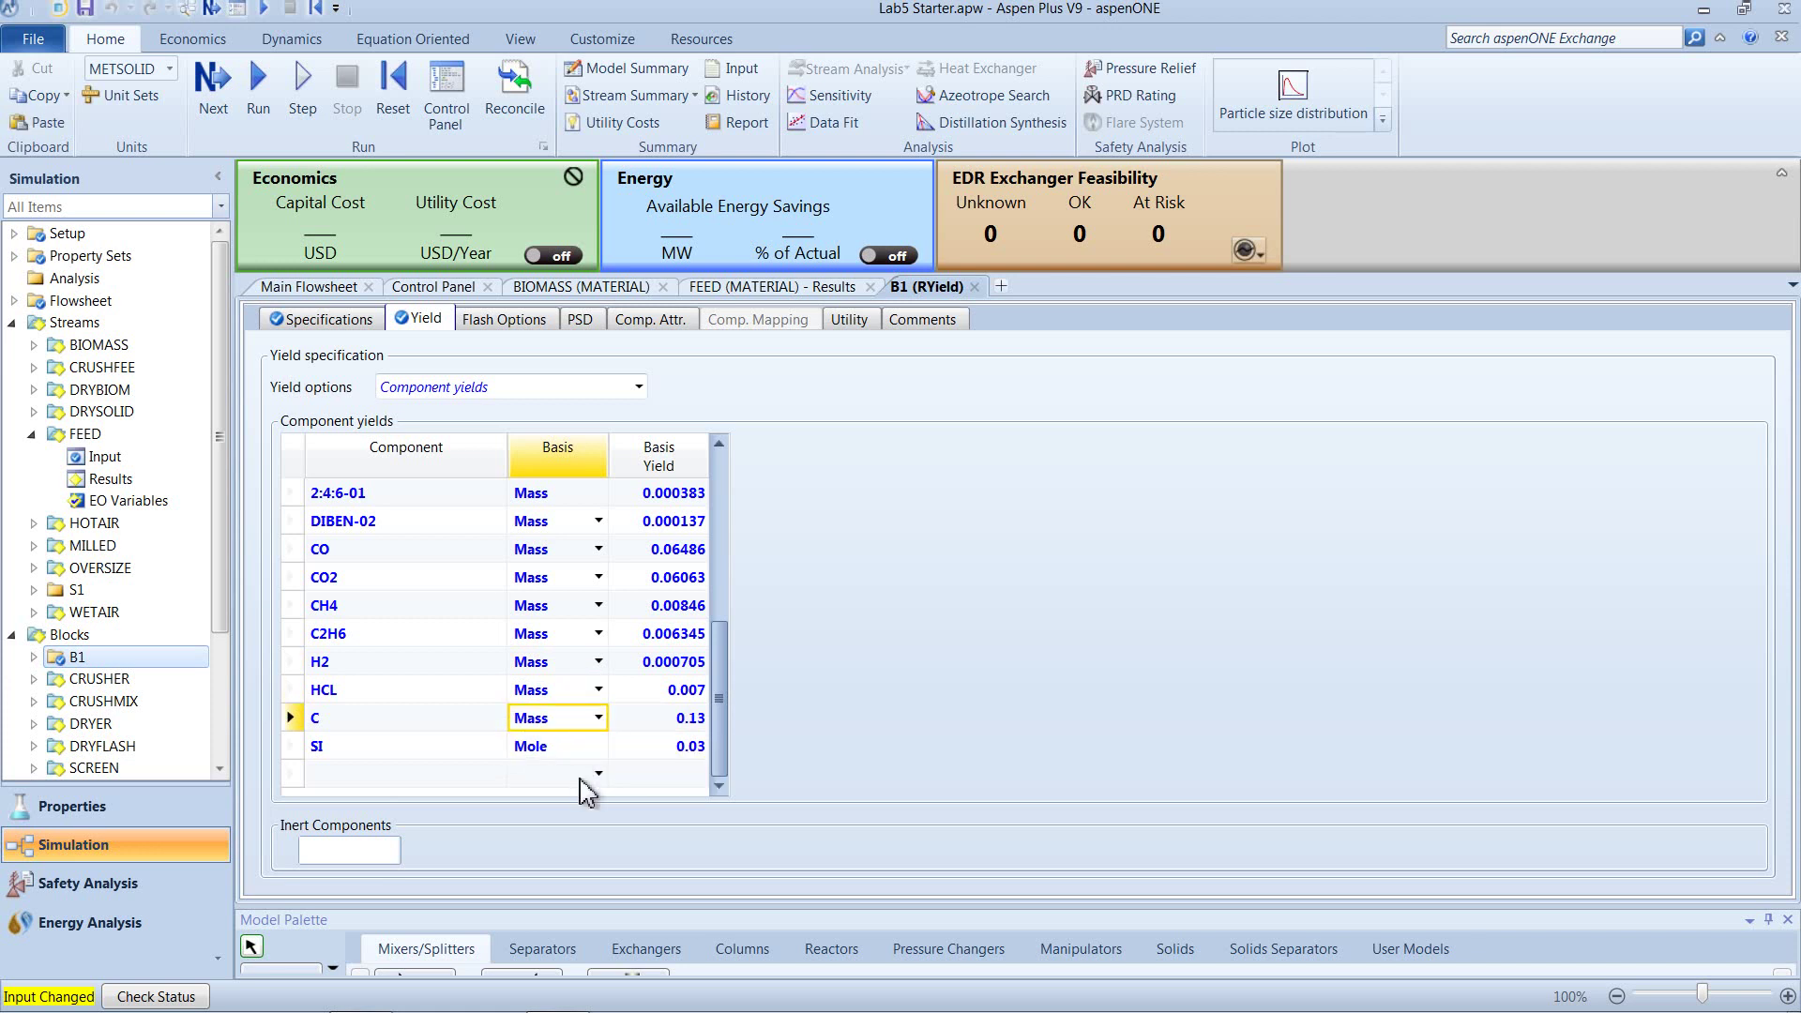
pyautogui.click(599, 749)
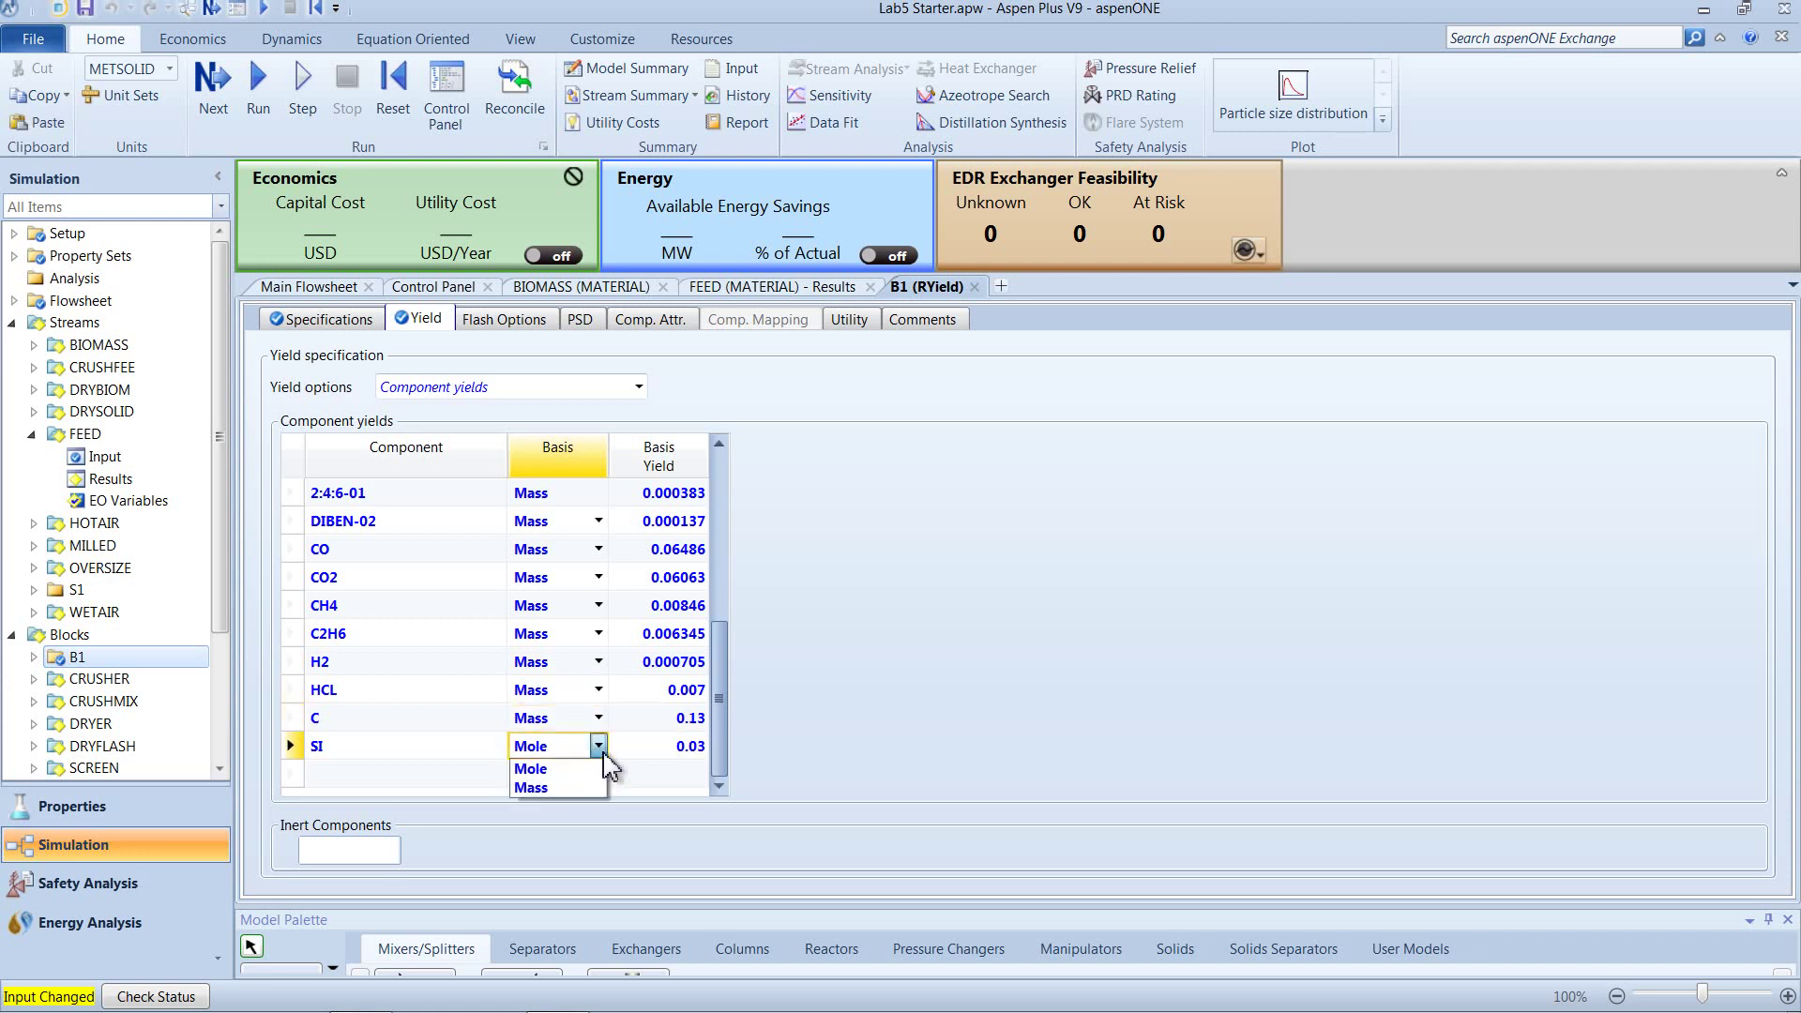
pyautogui.click(572, 790)
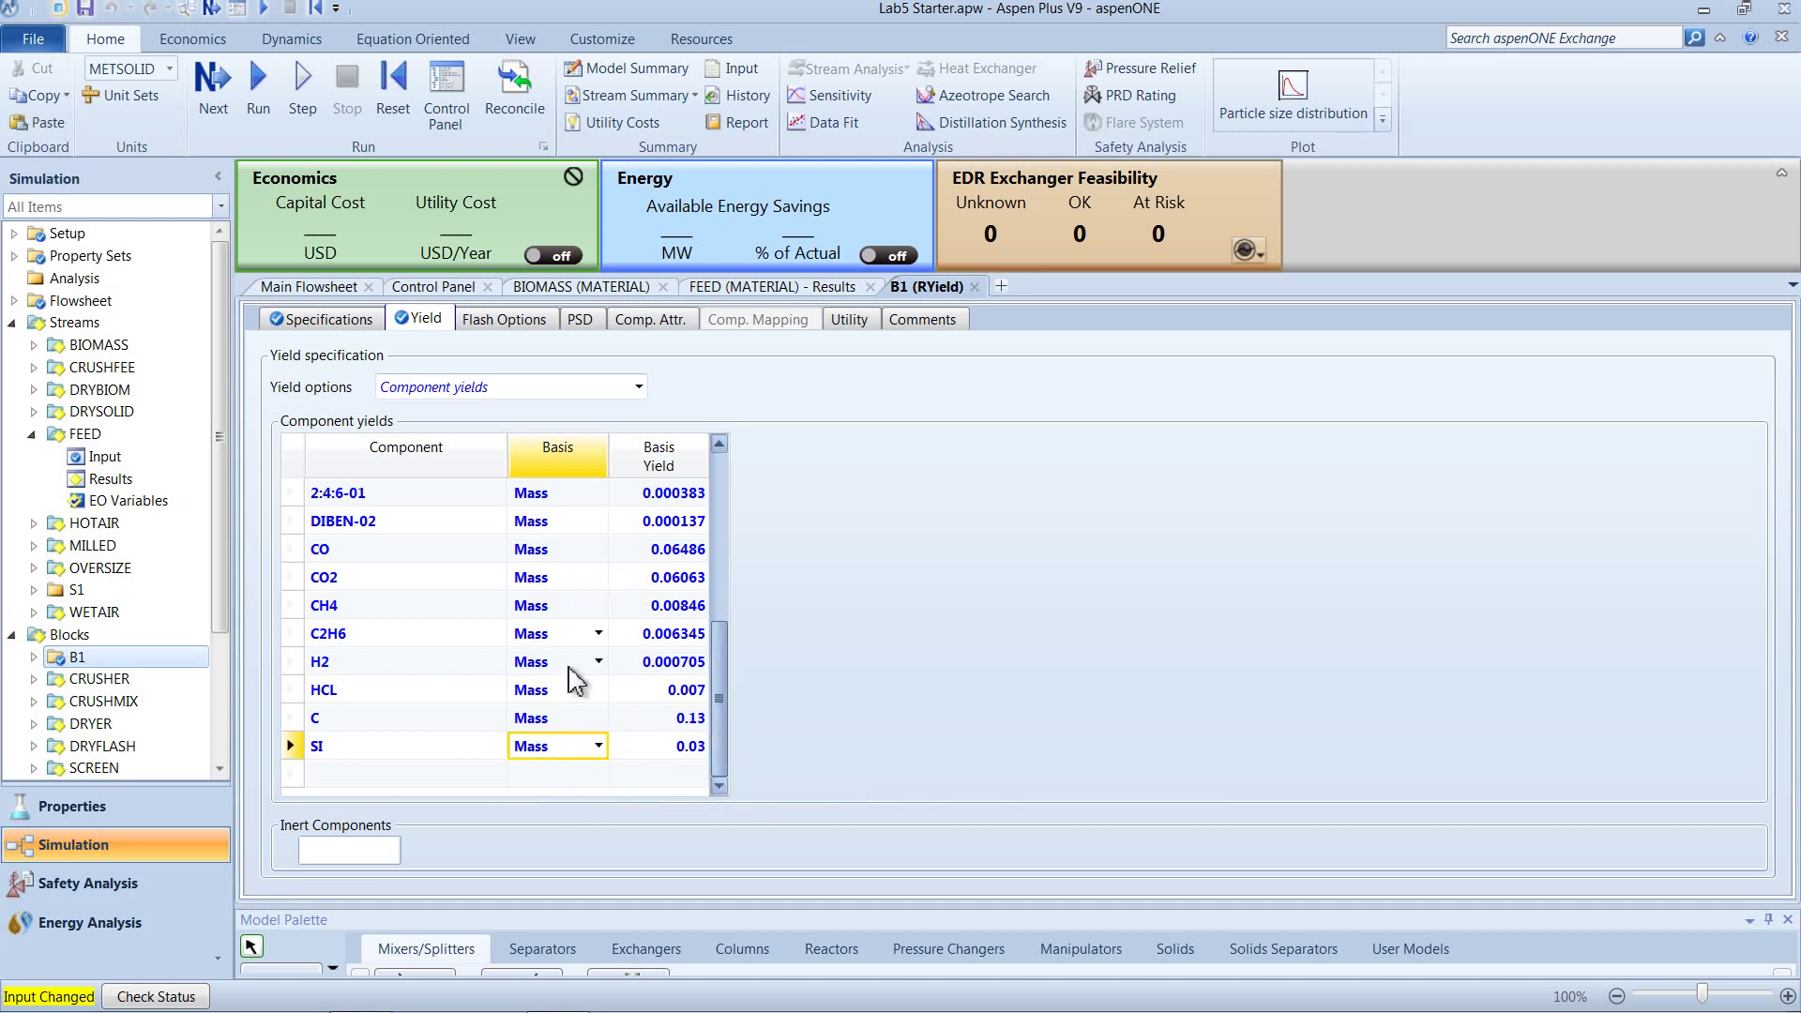
pyautogui.moveTo(724, 676); pyautogui.dragTo(738, 469)
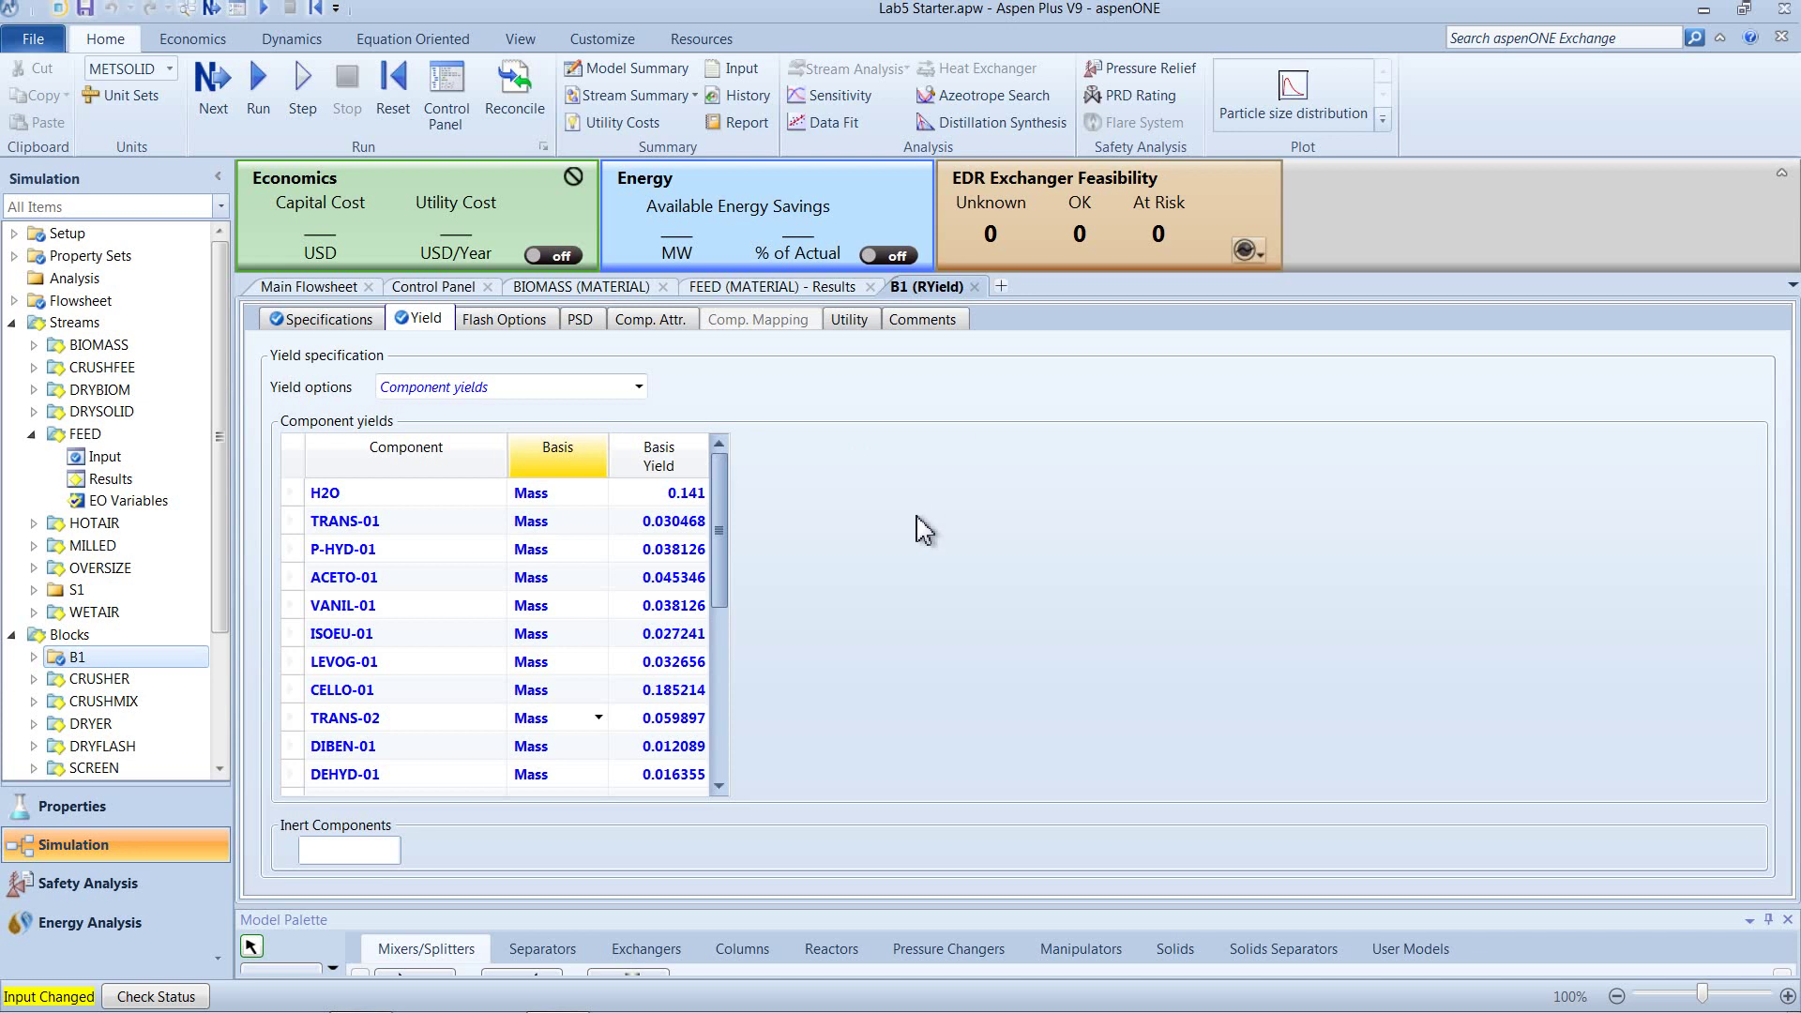
# - Run the simulation (4 warnings, no errors) and move B1's Q duty label to the left
pyautogui.click(325, 289)
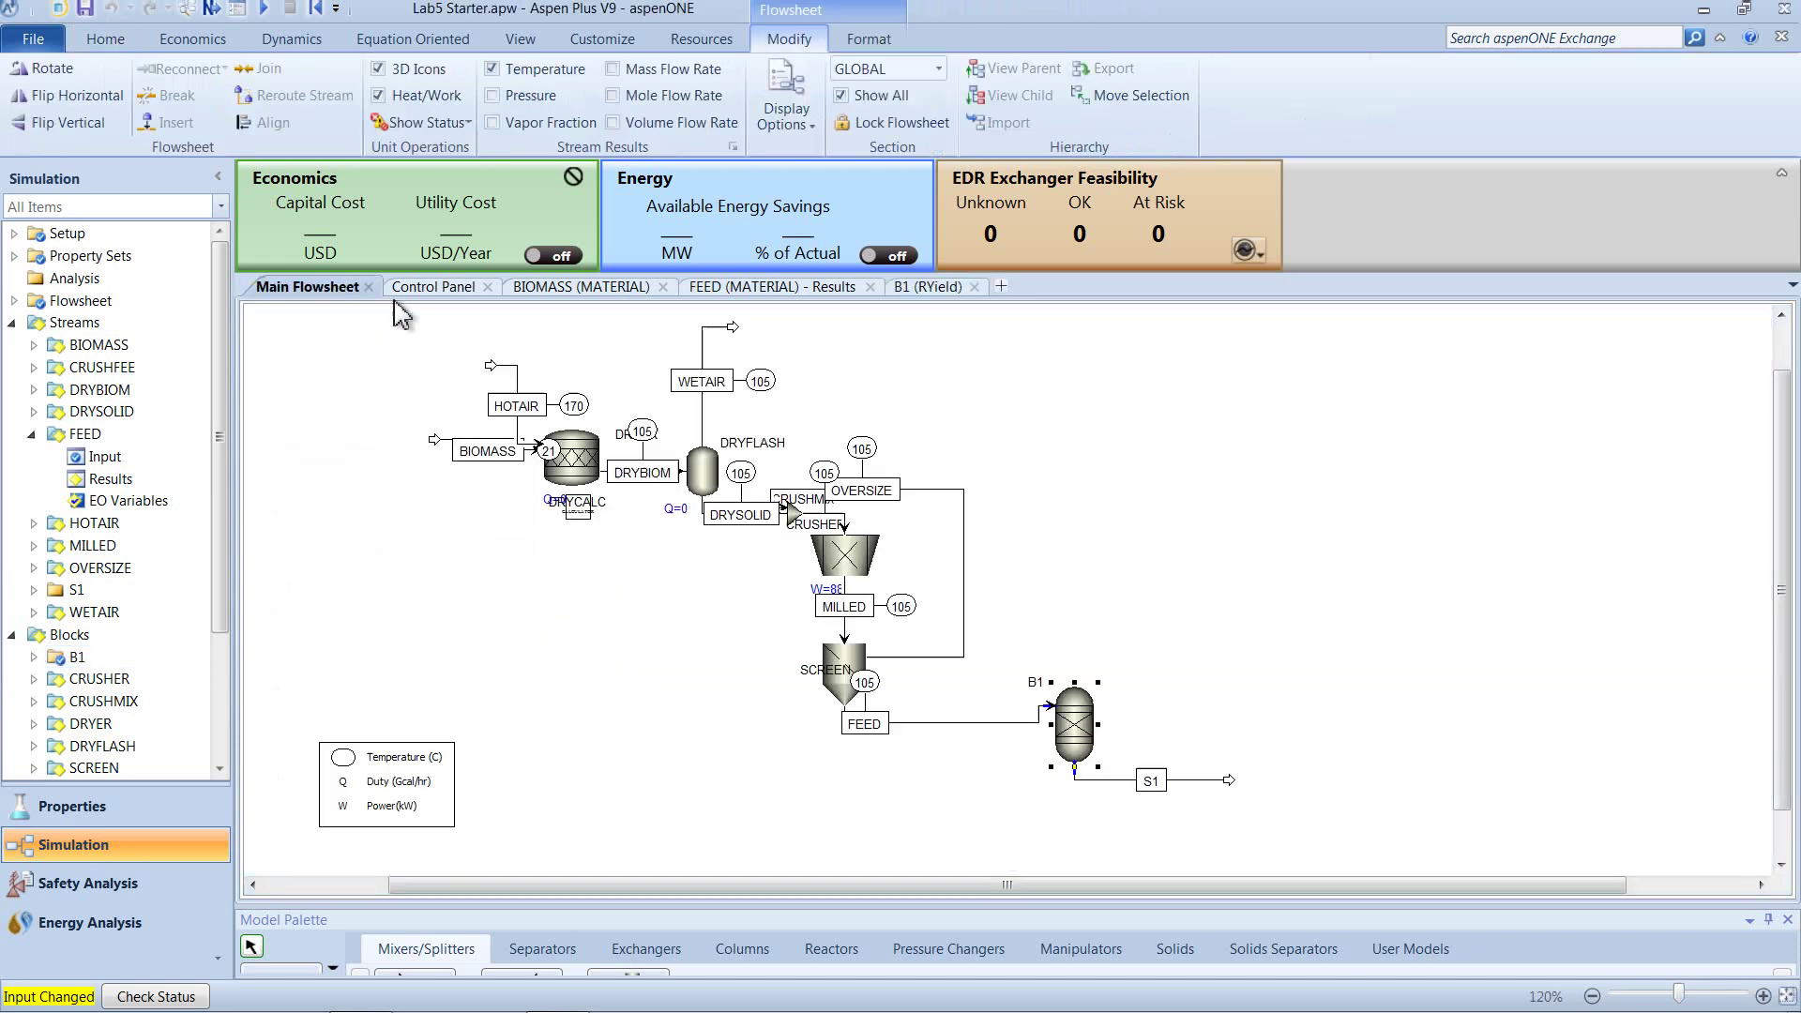
pyautogui.click(212, 9)
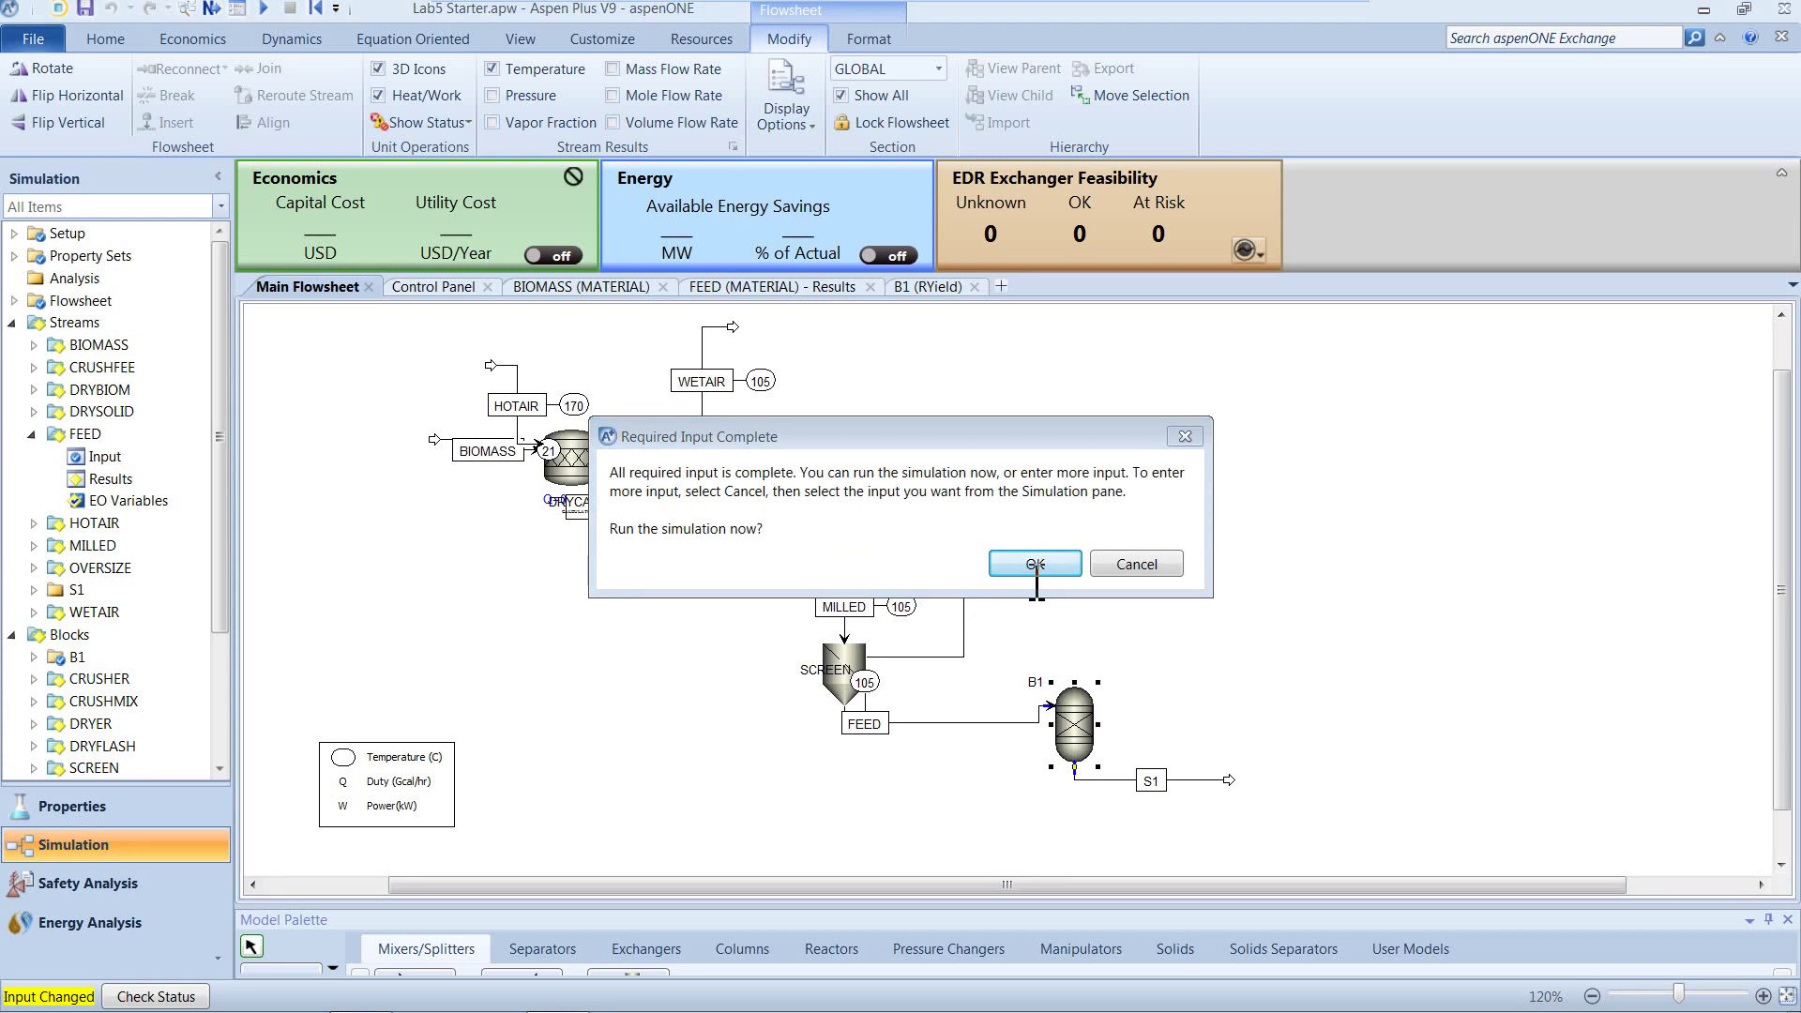
pyautogui.click(1038, 569)
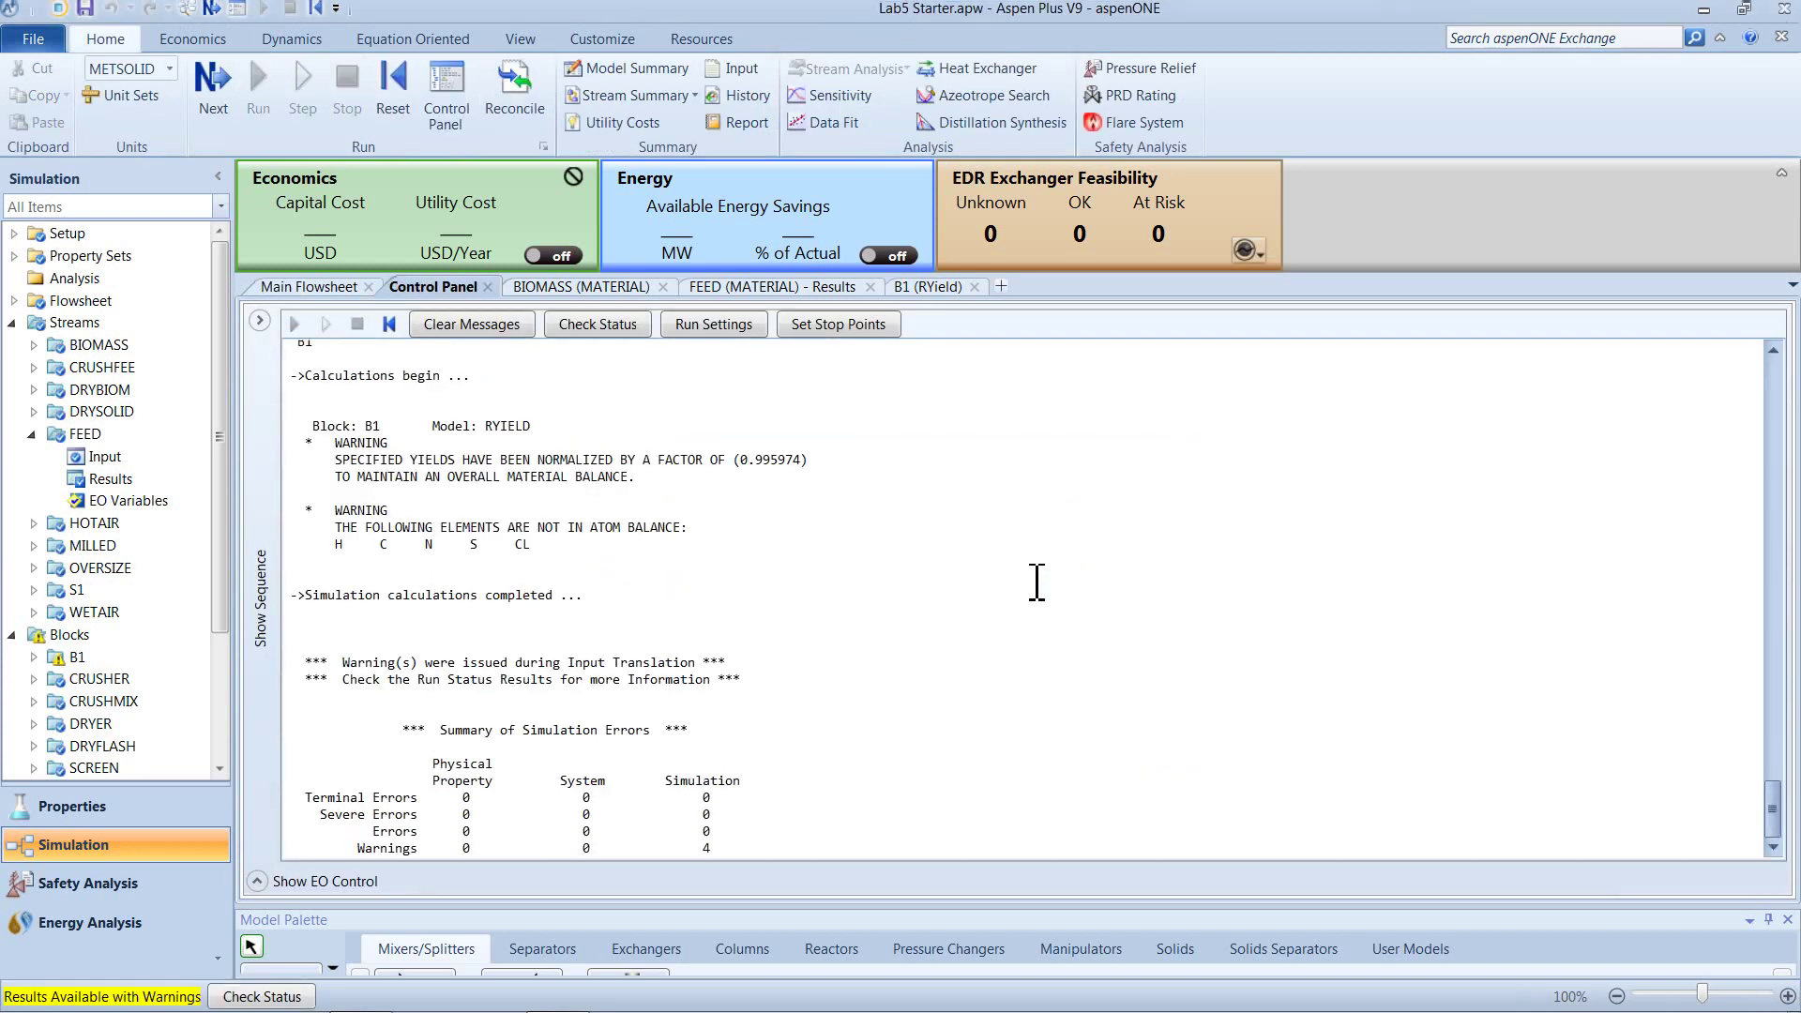
pyautogui.click(335, 289)
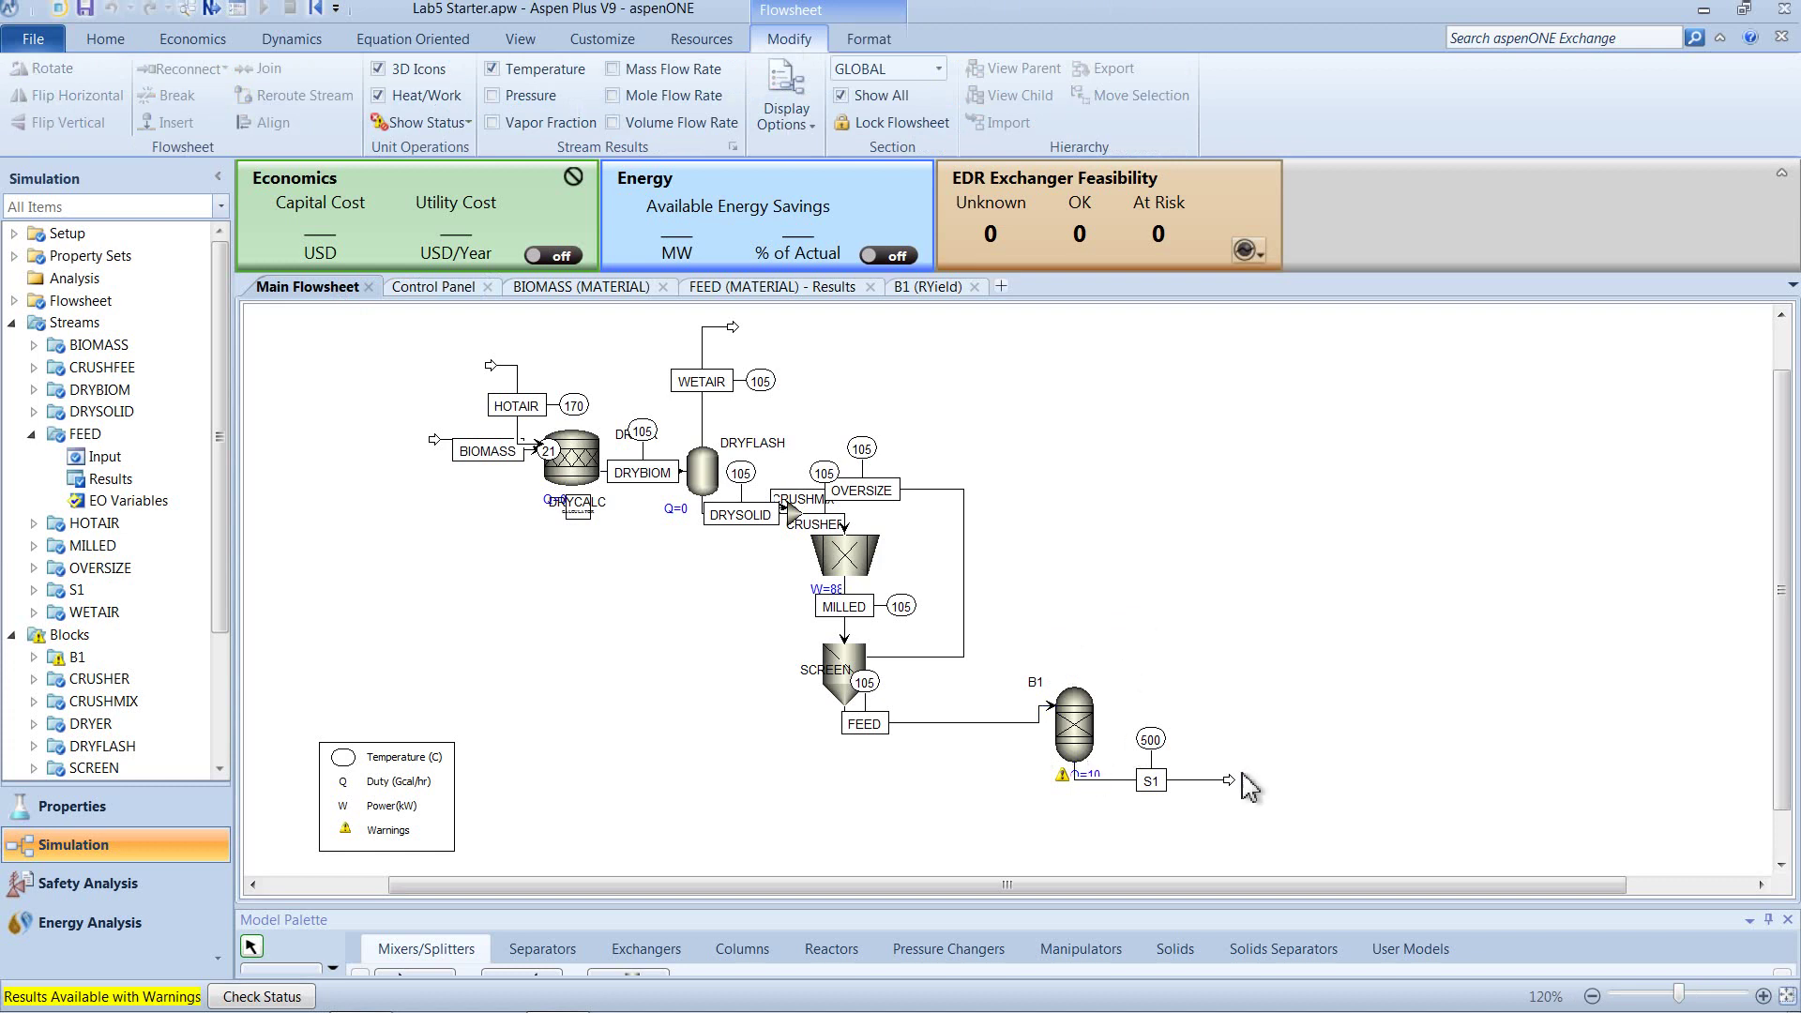
pyautogui.moveTo(1070, 797); pyautogui.dragTo(1032, 786)
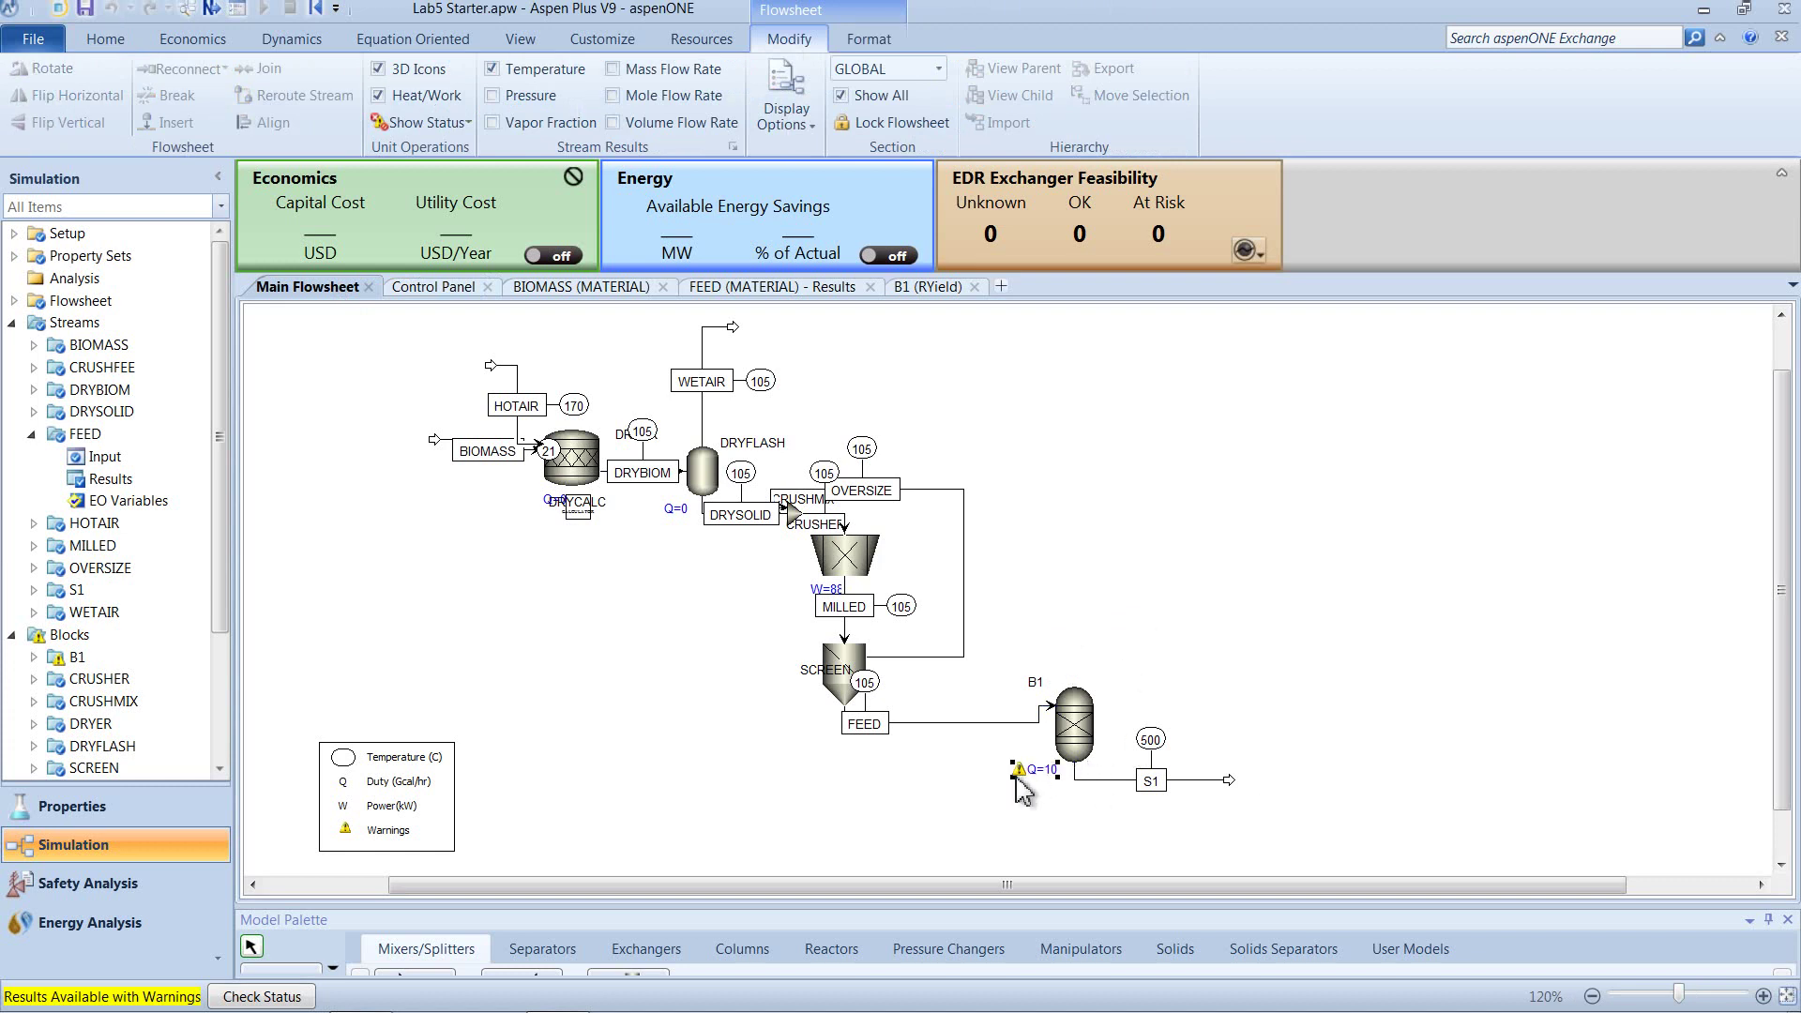
# - Show B1's net heat duty in MW (11.324), then view its Status page
pyautogui.rightClick(1082, 733)
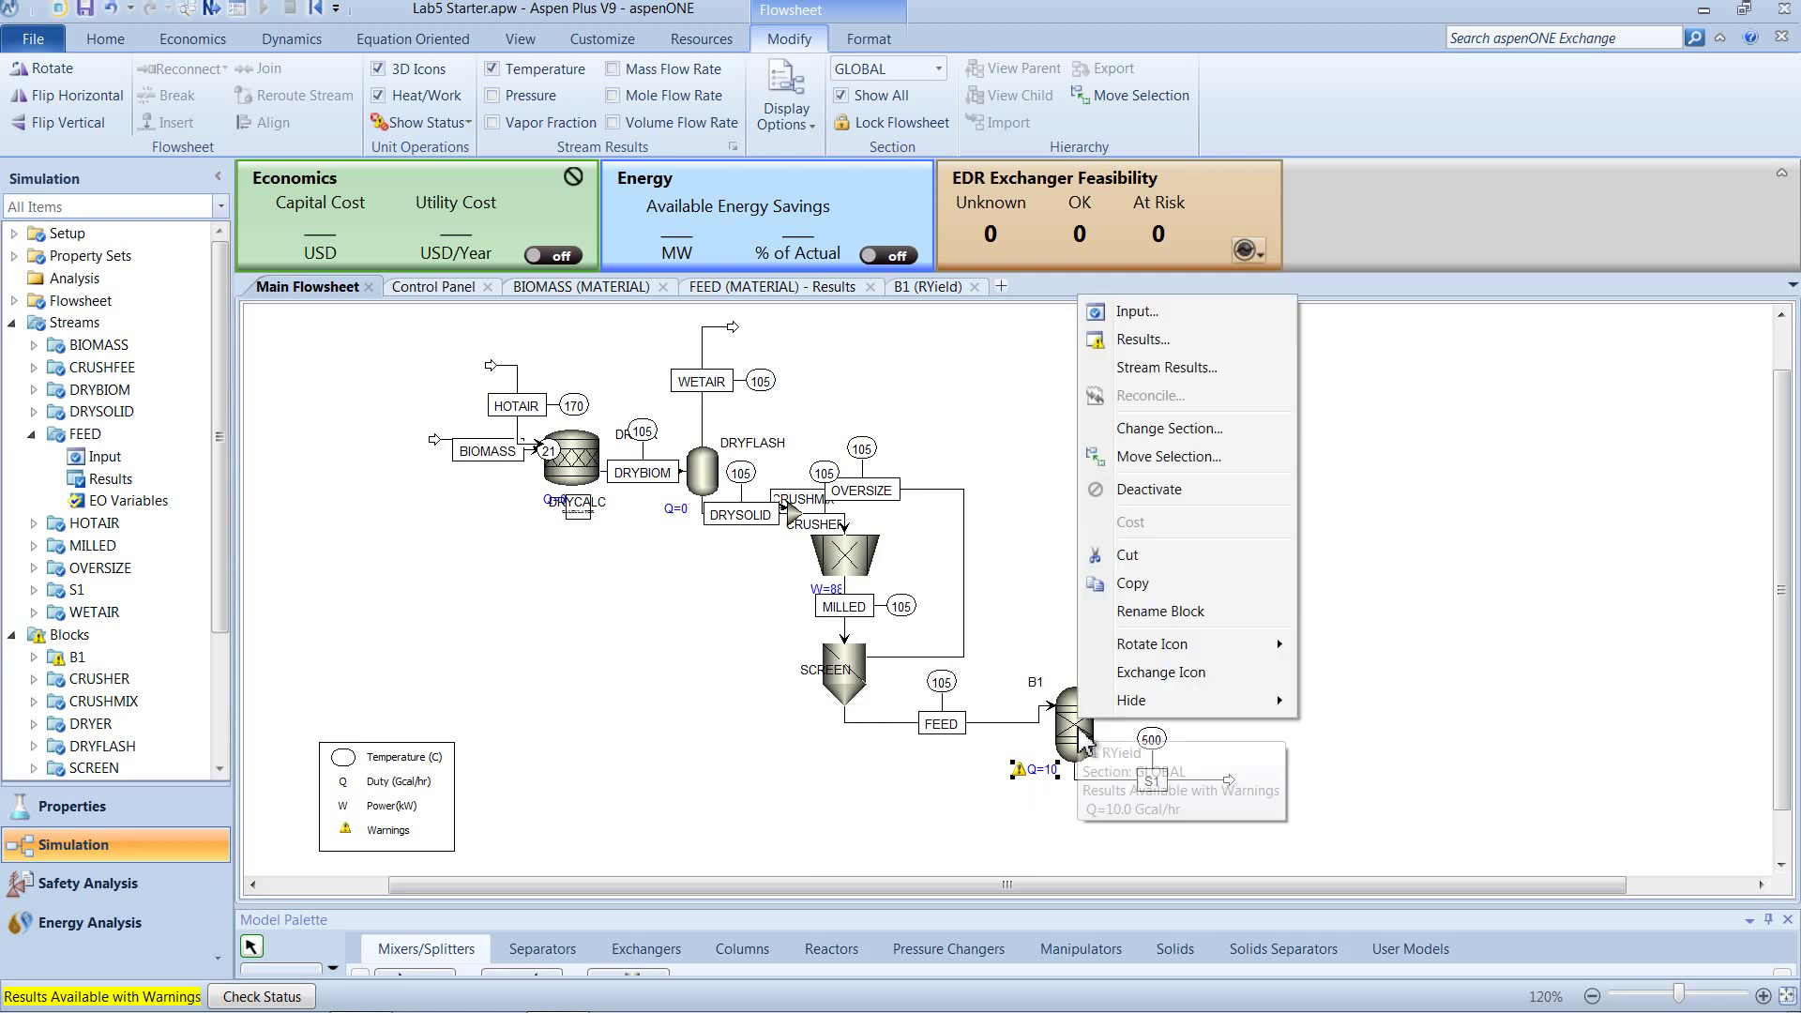
pyautogui.click(1131, 344)
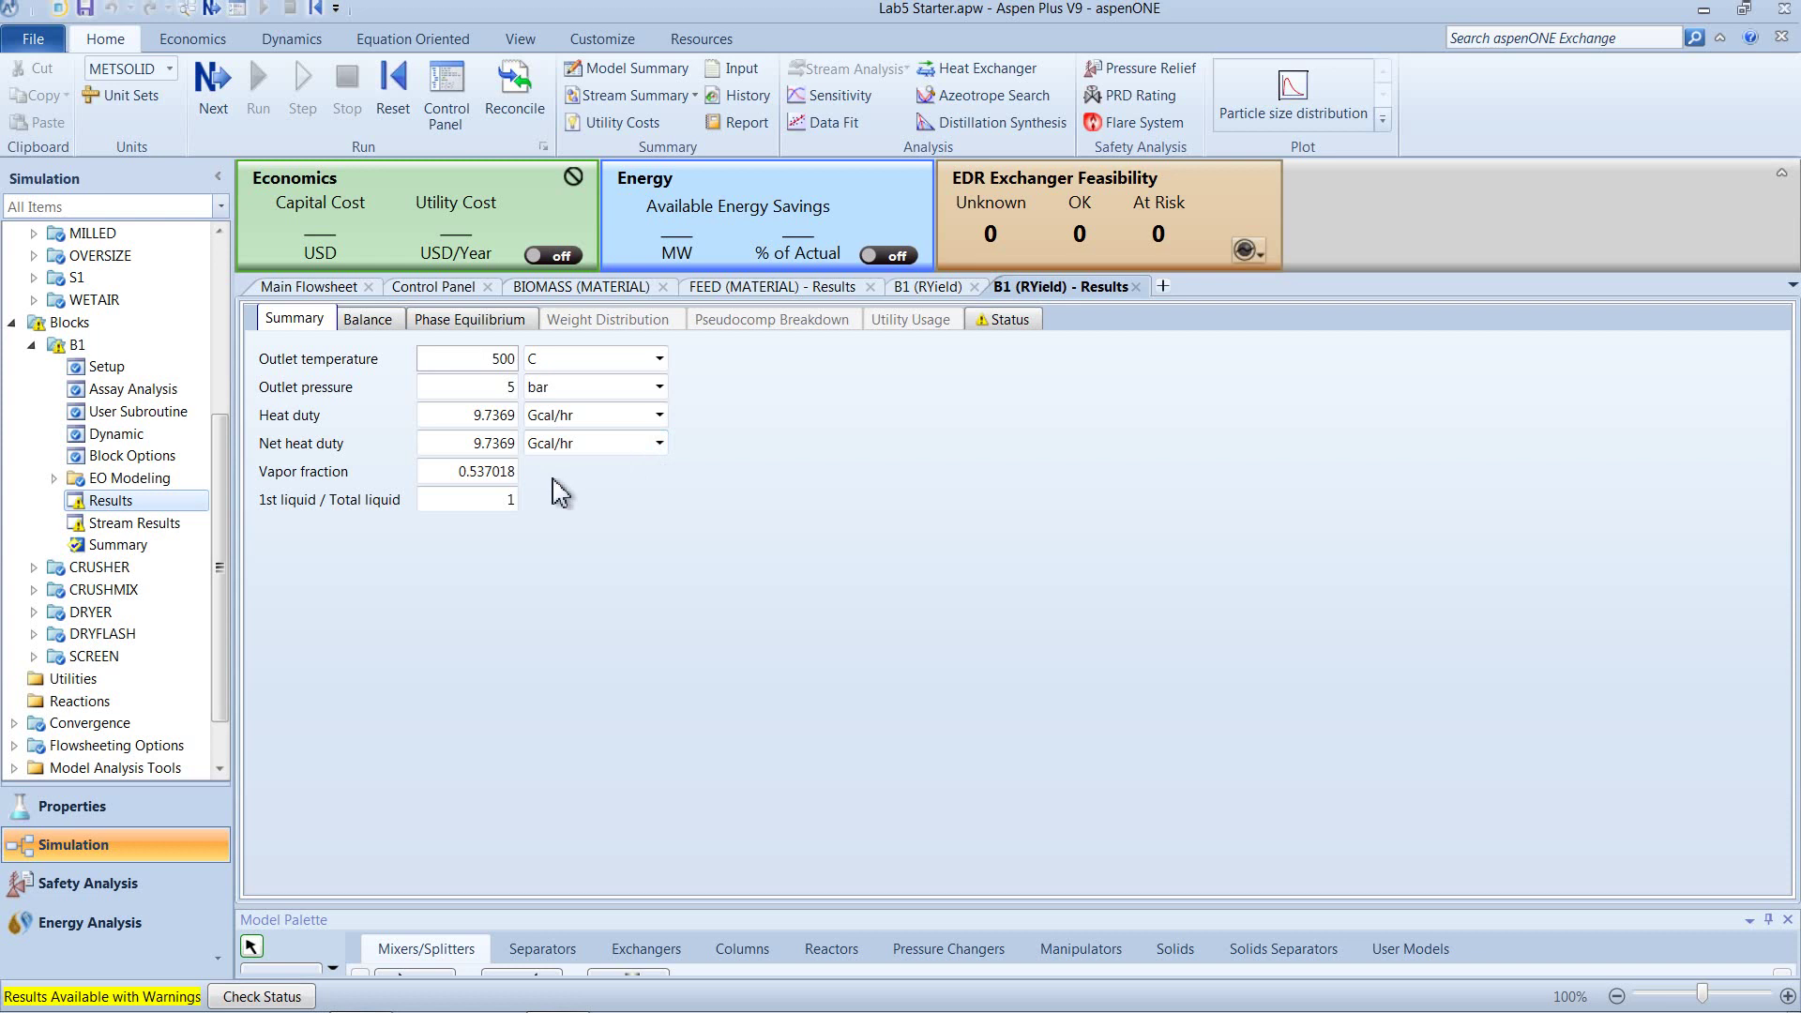
pyautogui.click(659, 444)
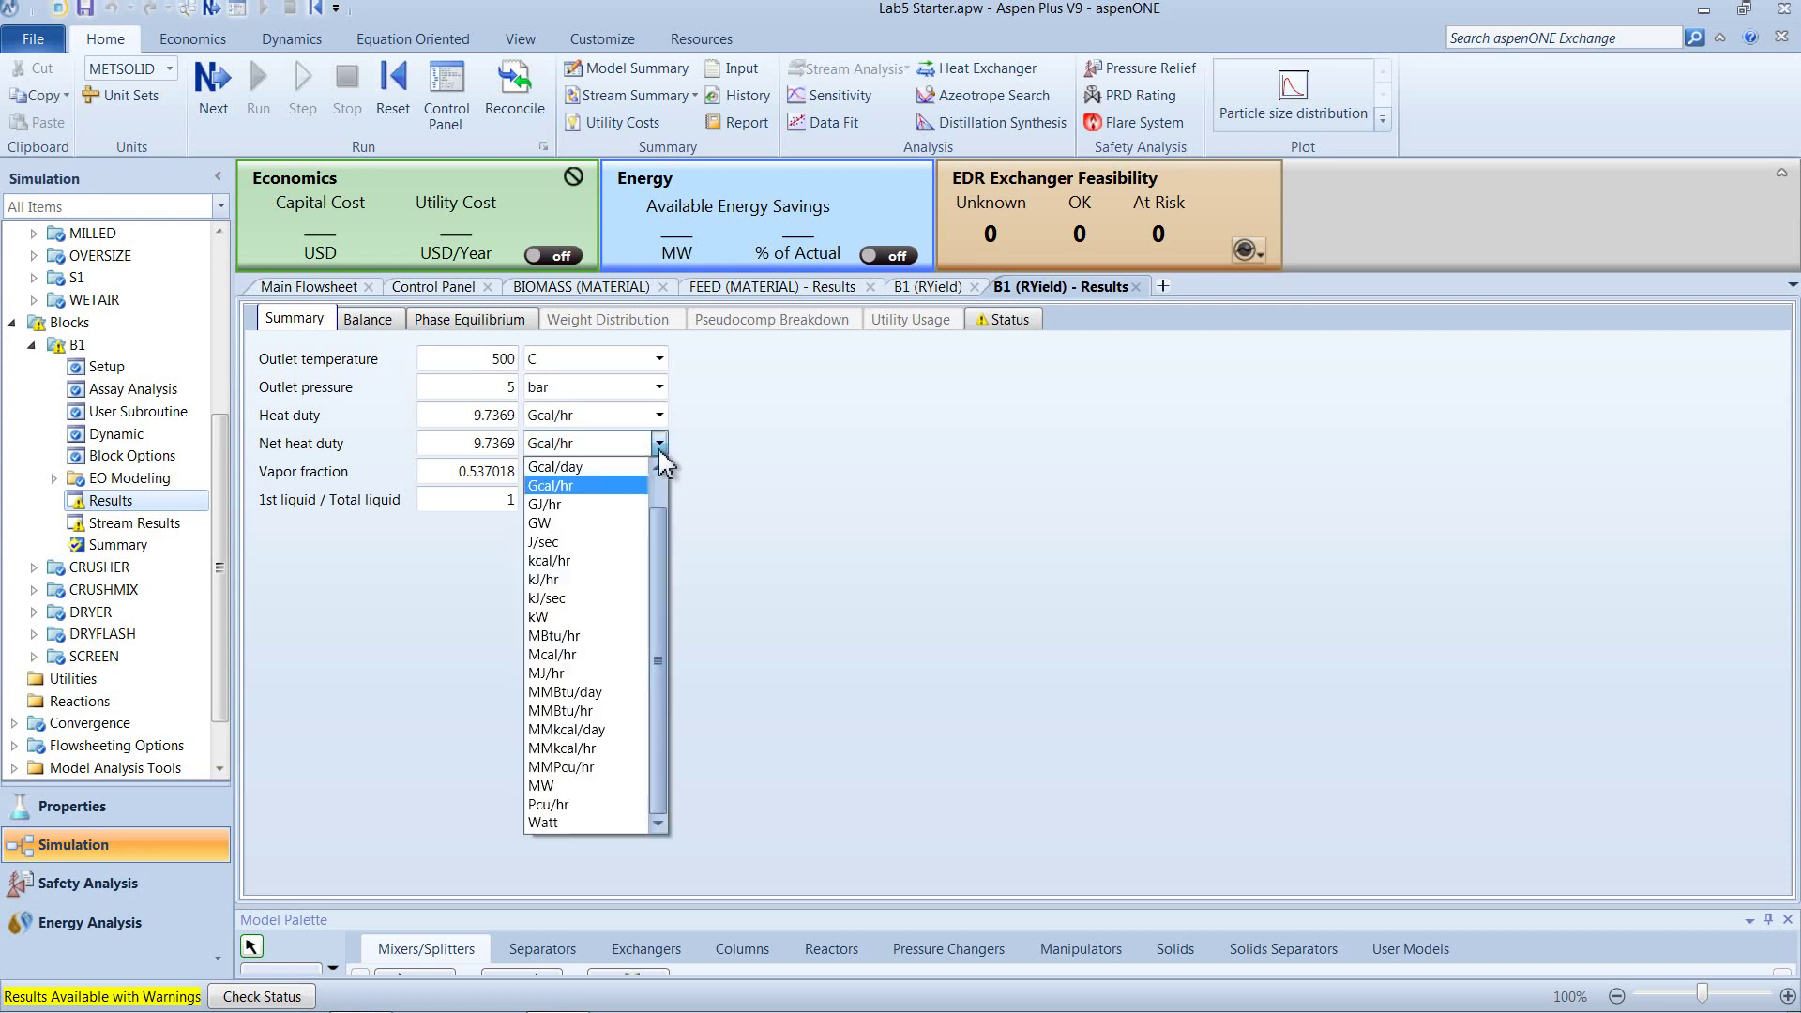
pyautogui.click(591, 786)
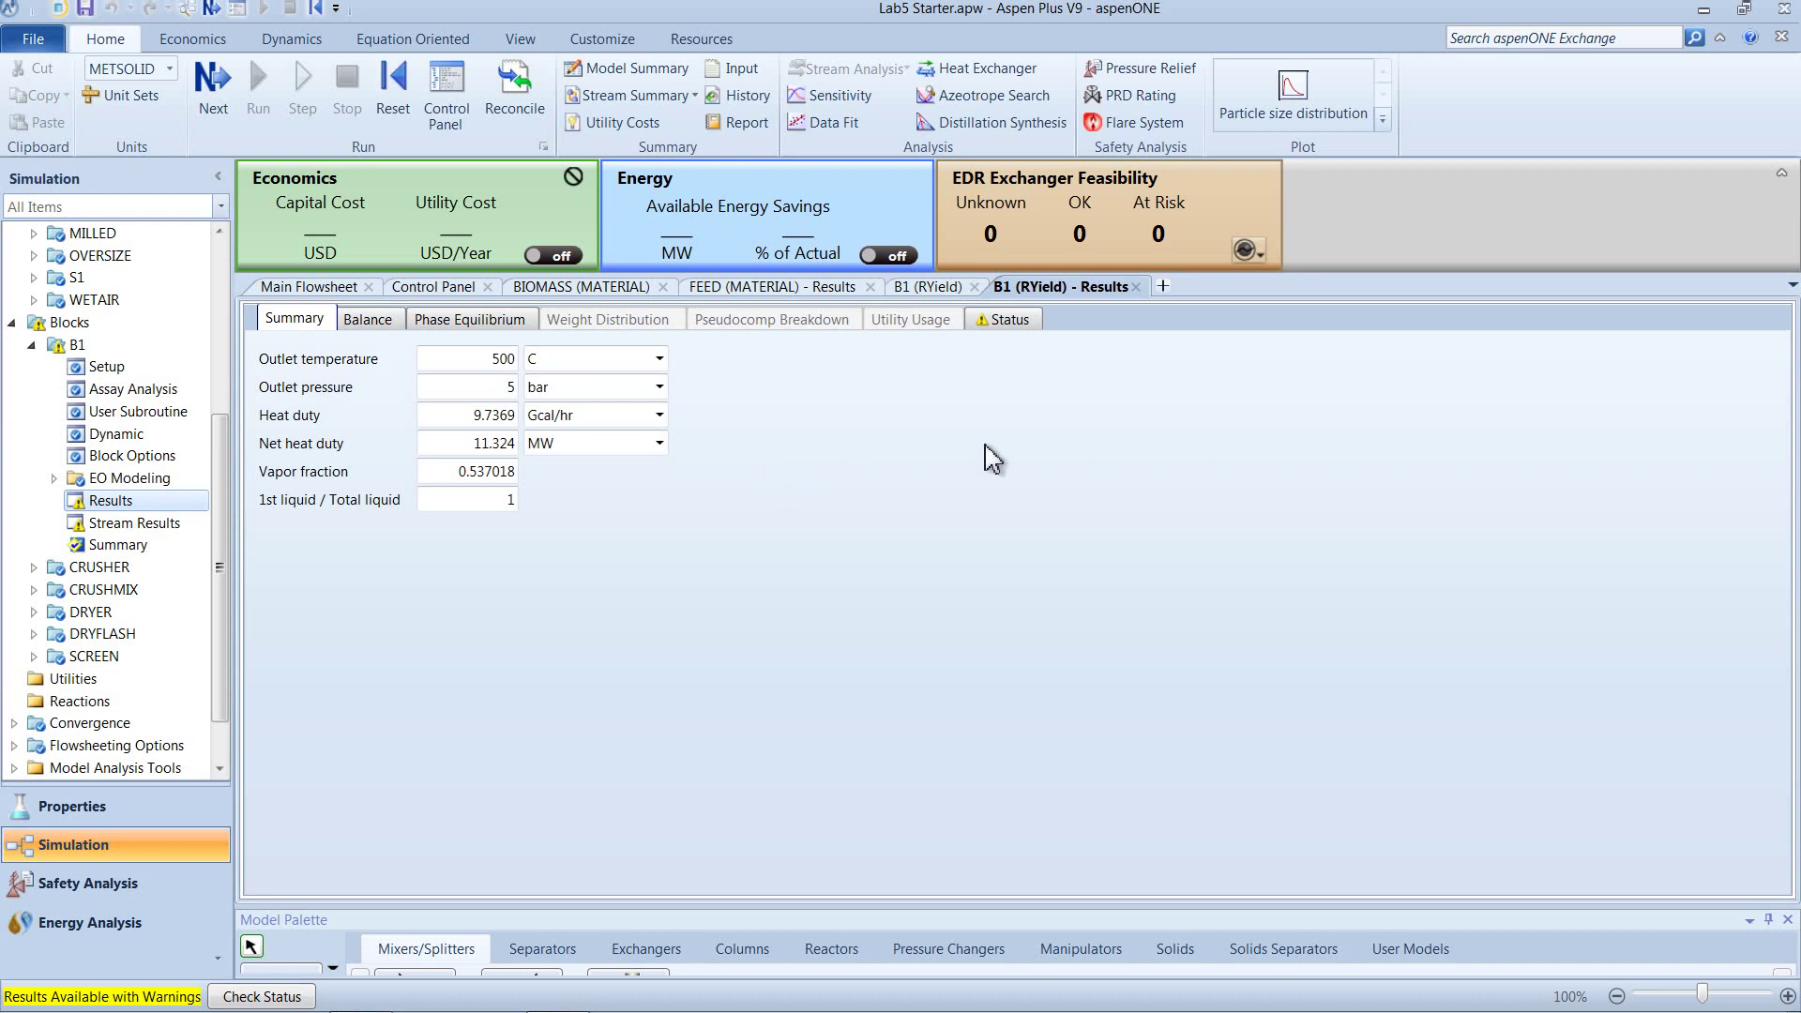
pyautogui.click(1009, 321)
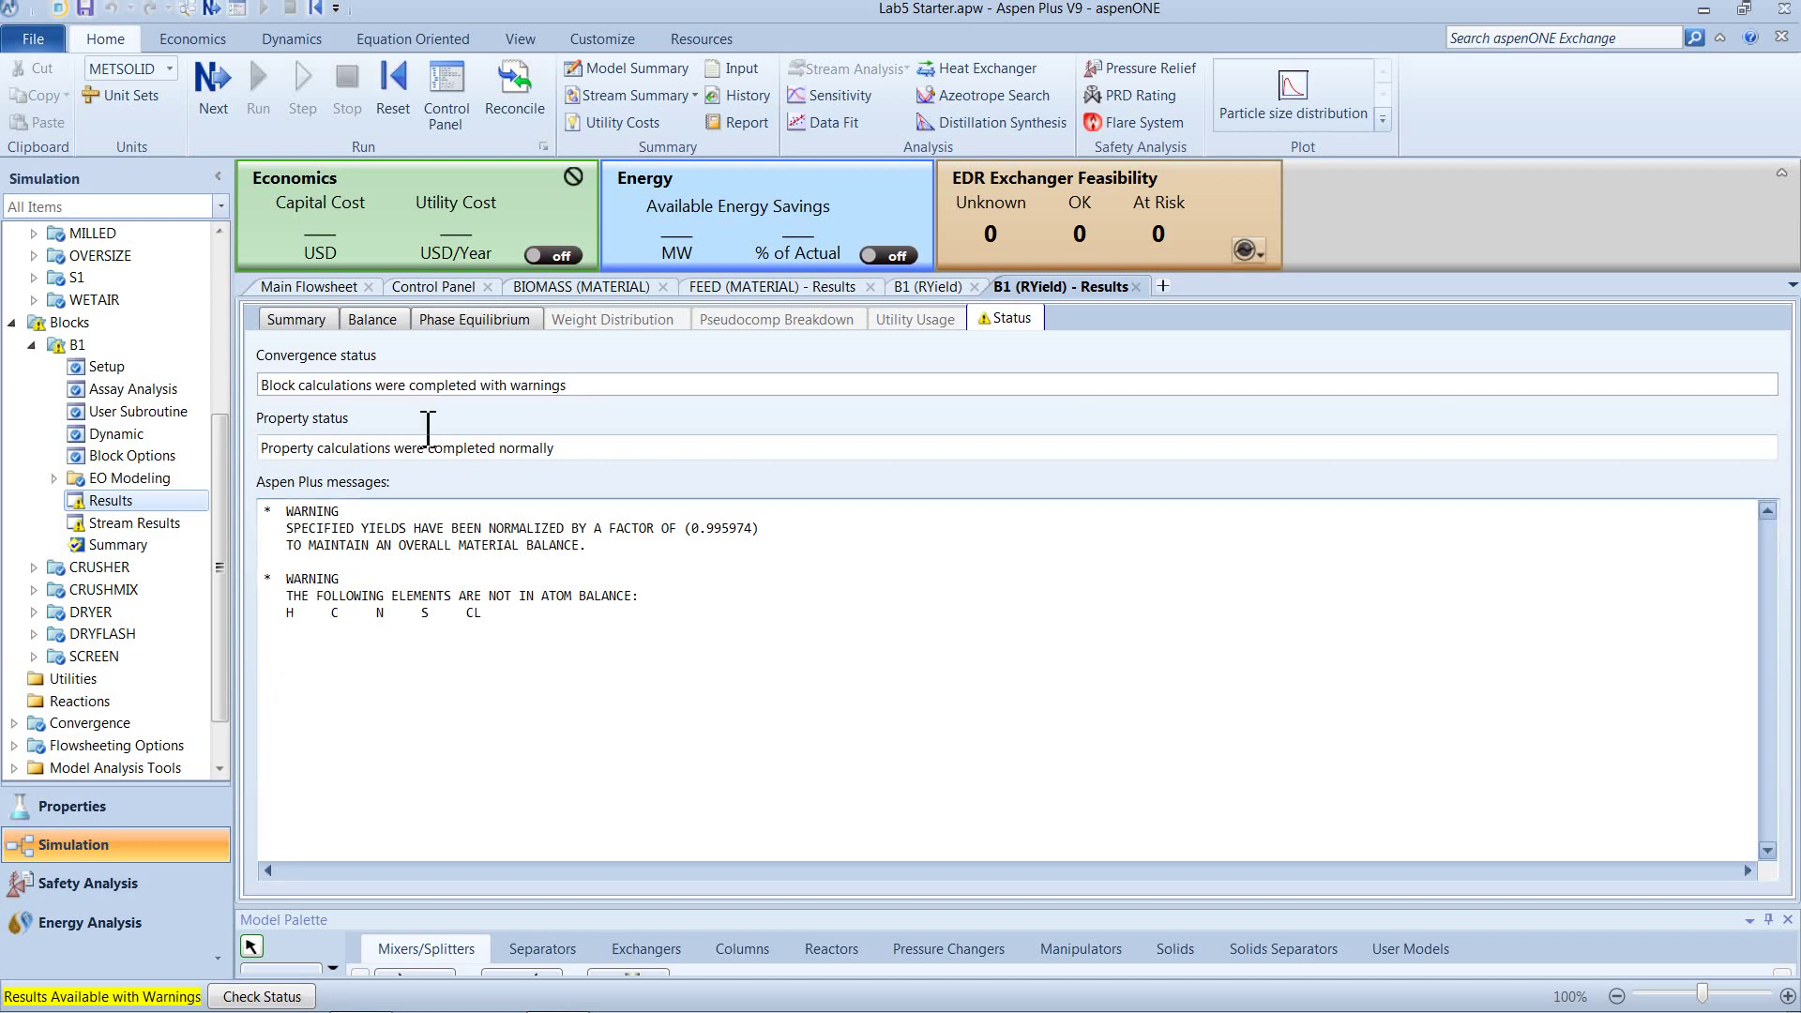
# - Go back to the main flowsheet after reading B1's warnings and bring up B1's menu
pyautogui.click(310, 287)
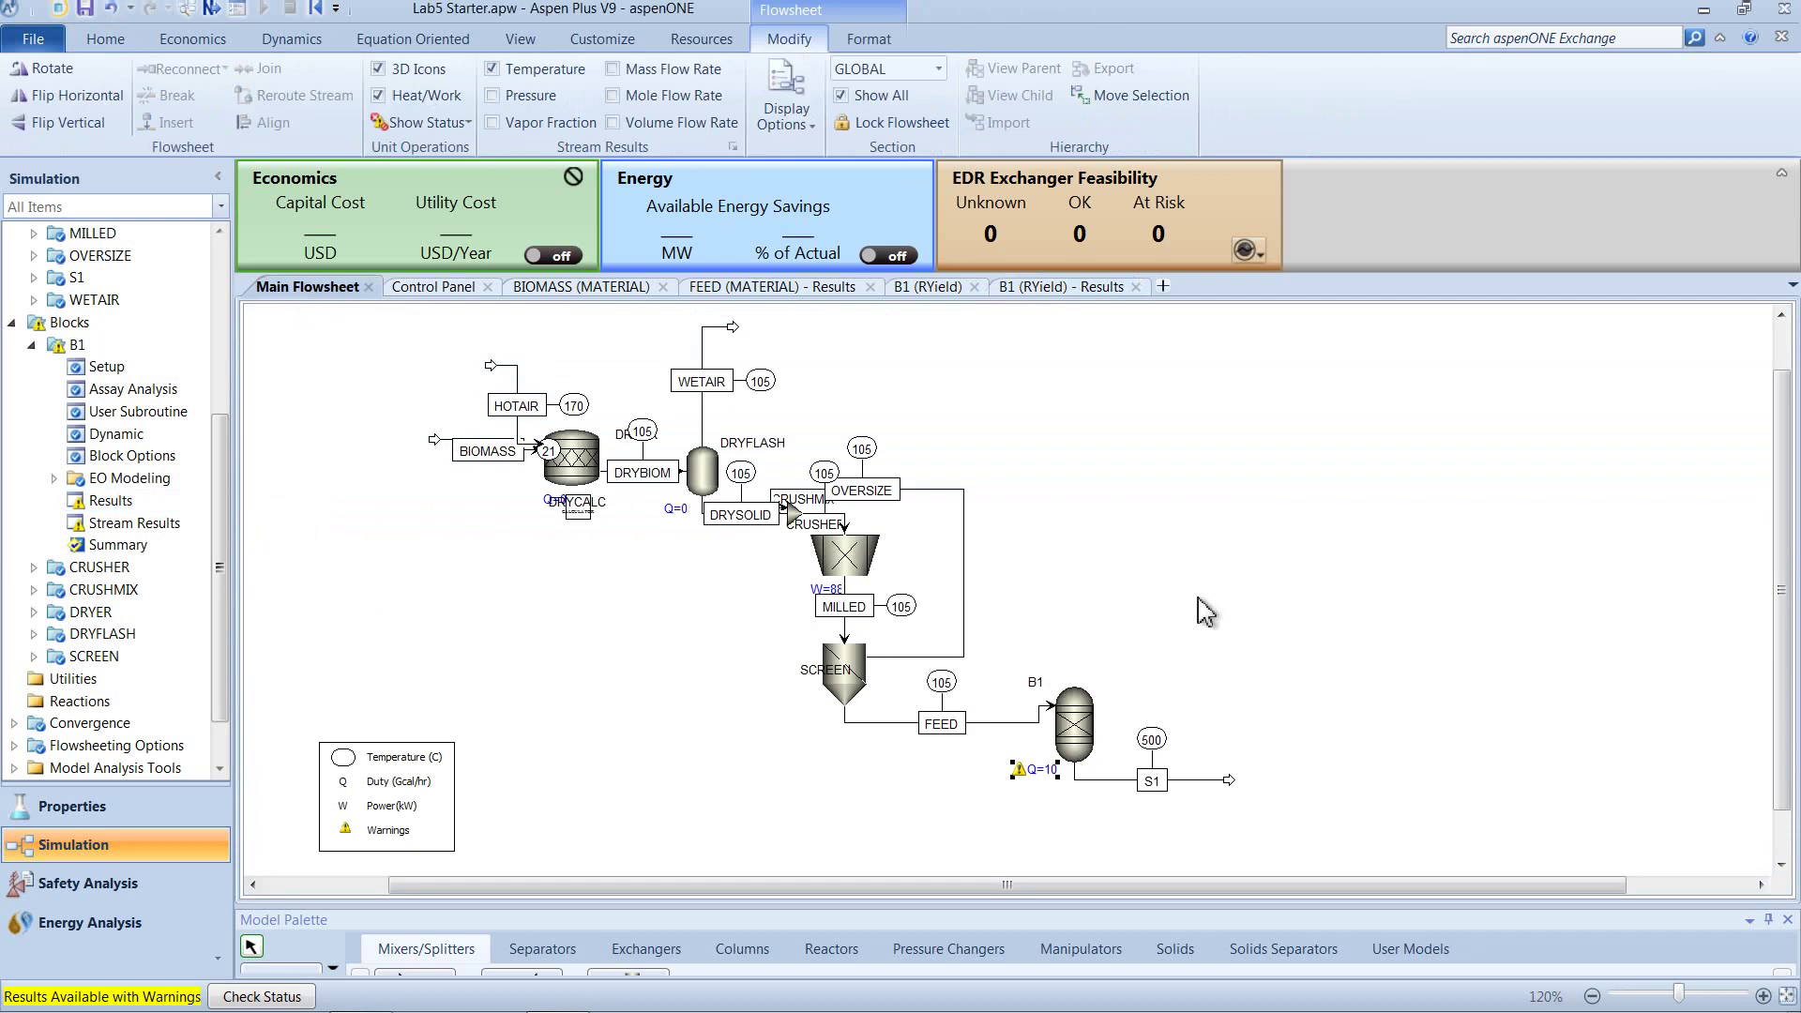
pyautogui.rightClick(1093, 756)
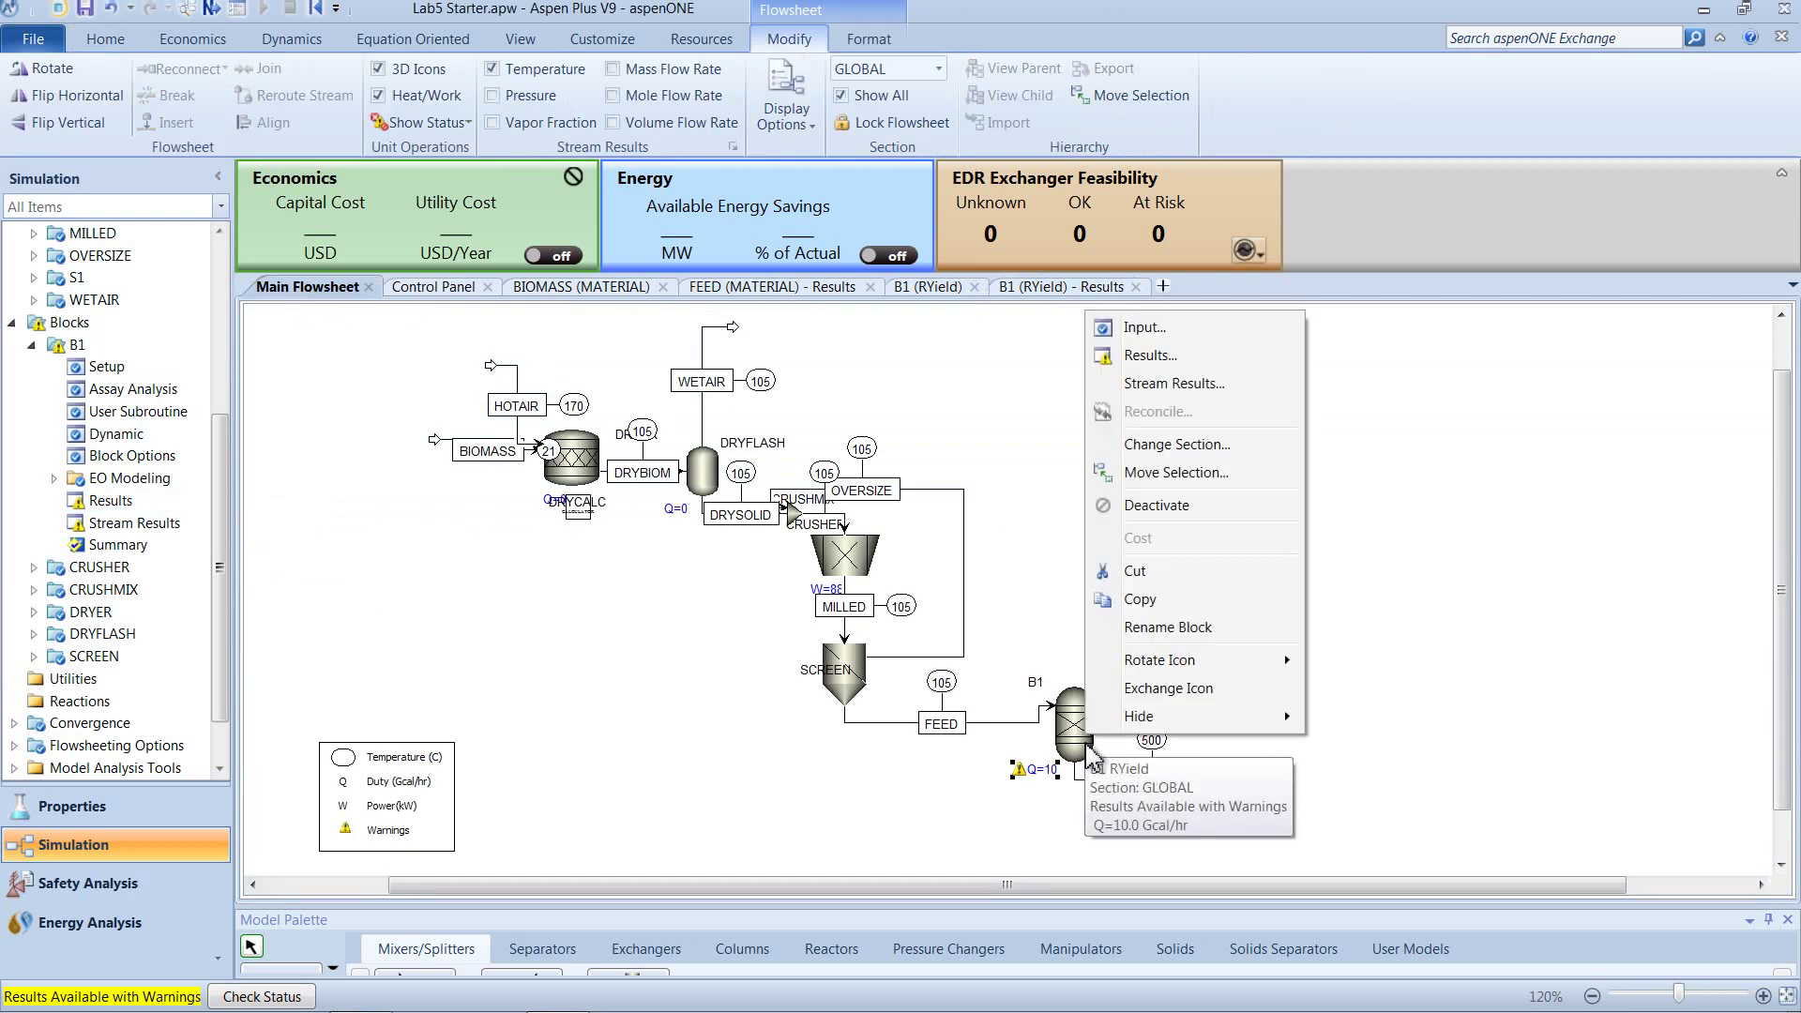
# - Review B1's stream results, expanding FEED and S1 mass flows by component
pyautogui.click(1184, 385)
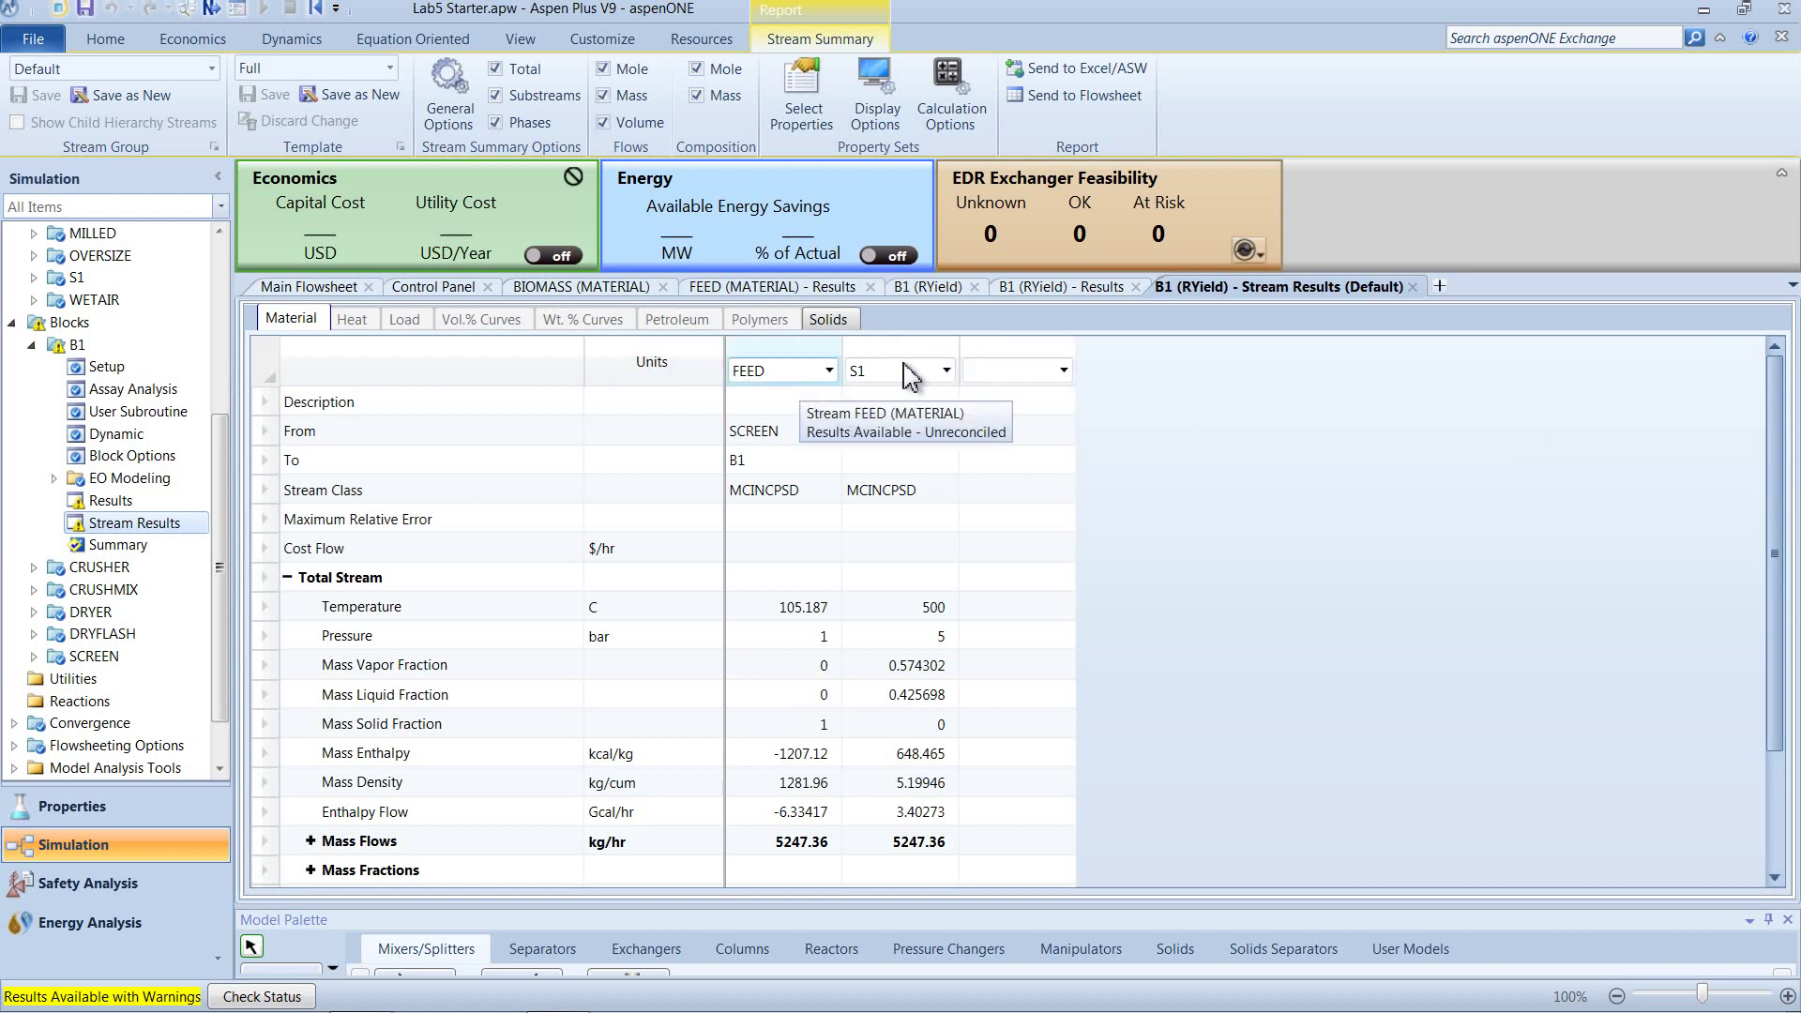
pyautogui.scroll(-2, 1013, 647)
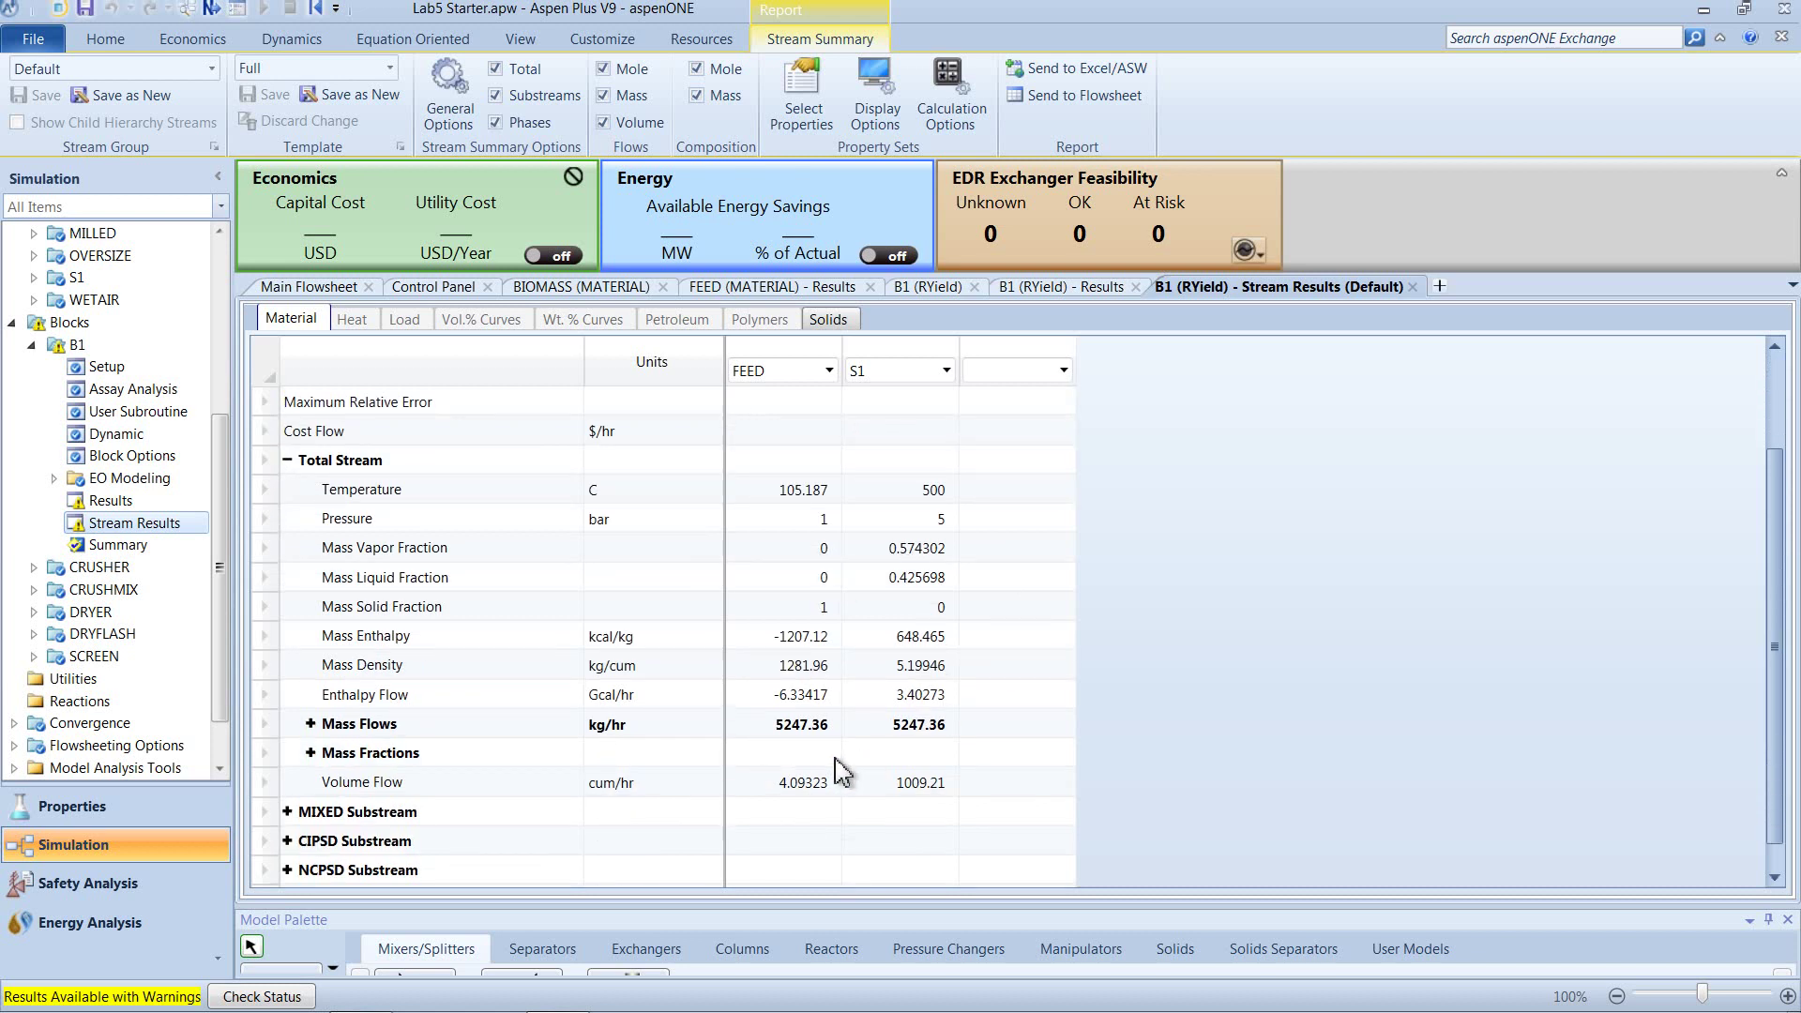
pyautogui.scroll(-1, 838, 770)
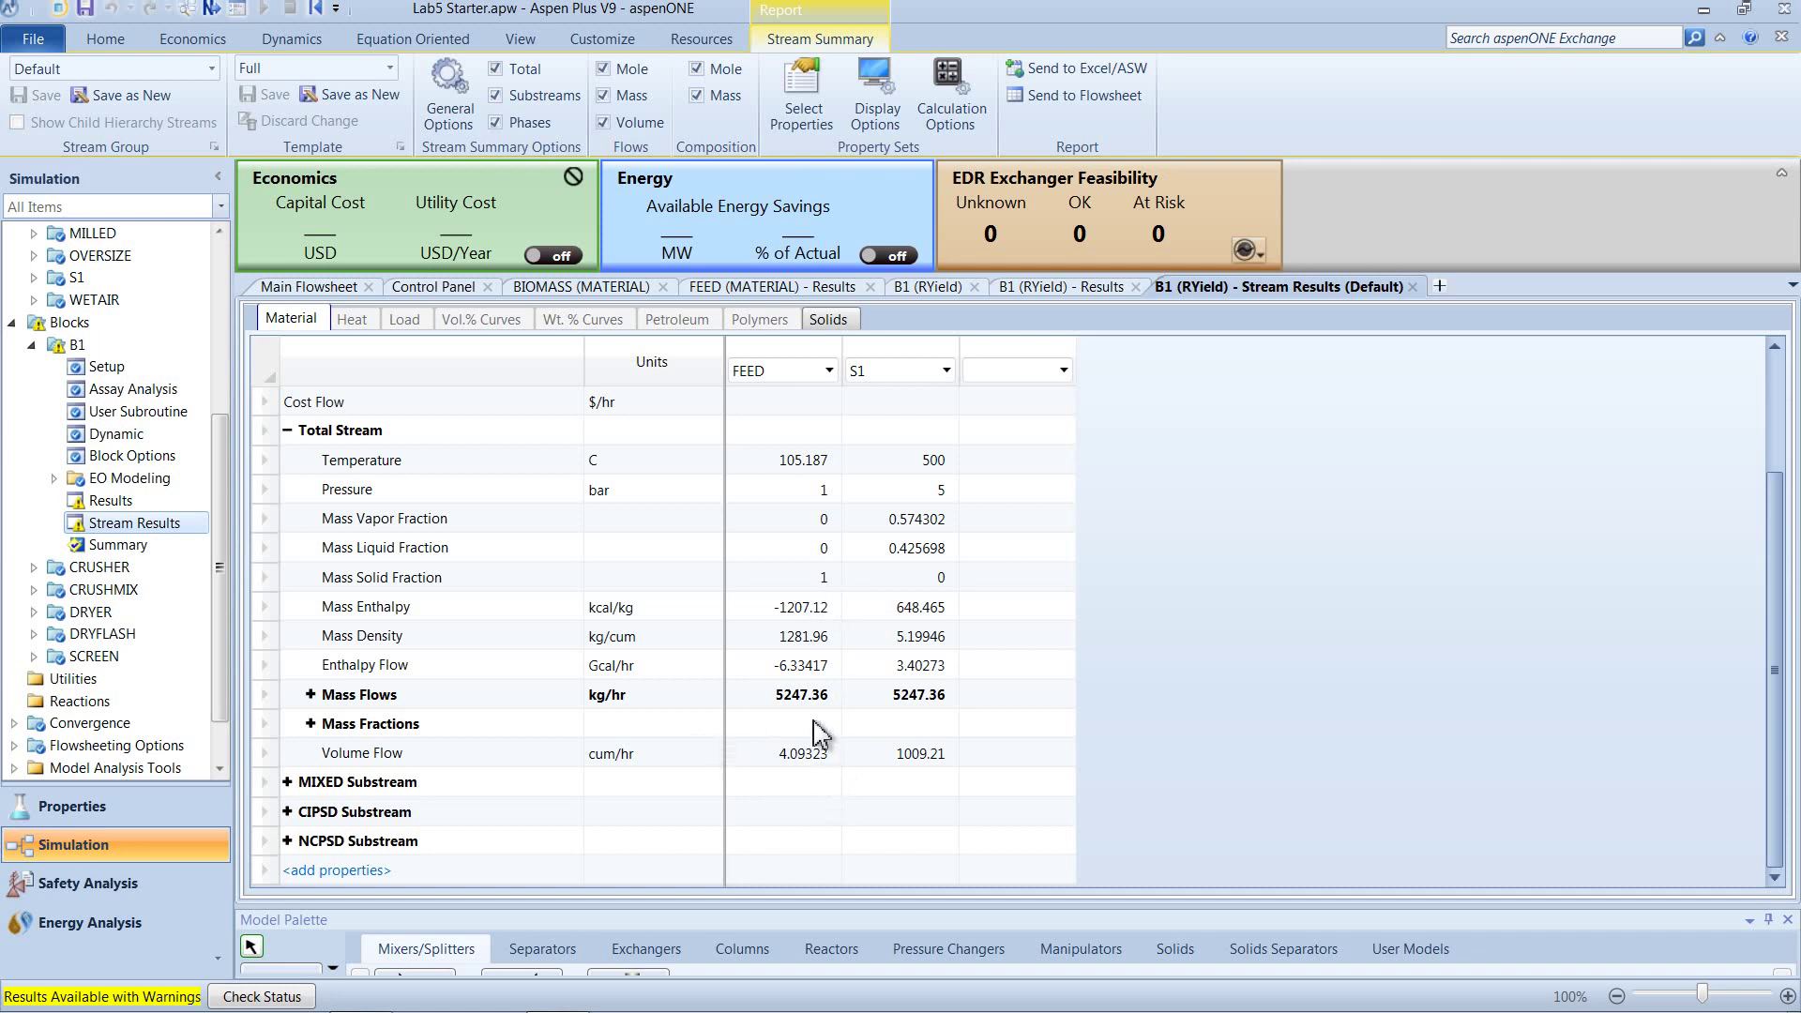
pyautogui.click(310, 696)
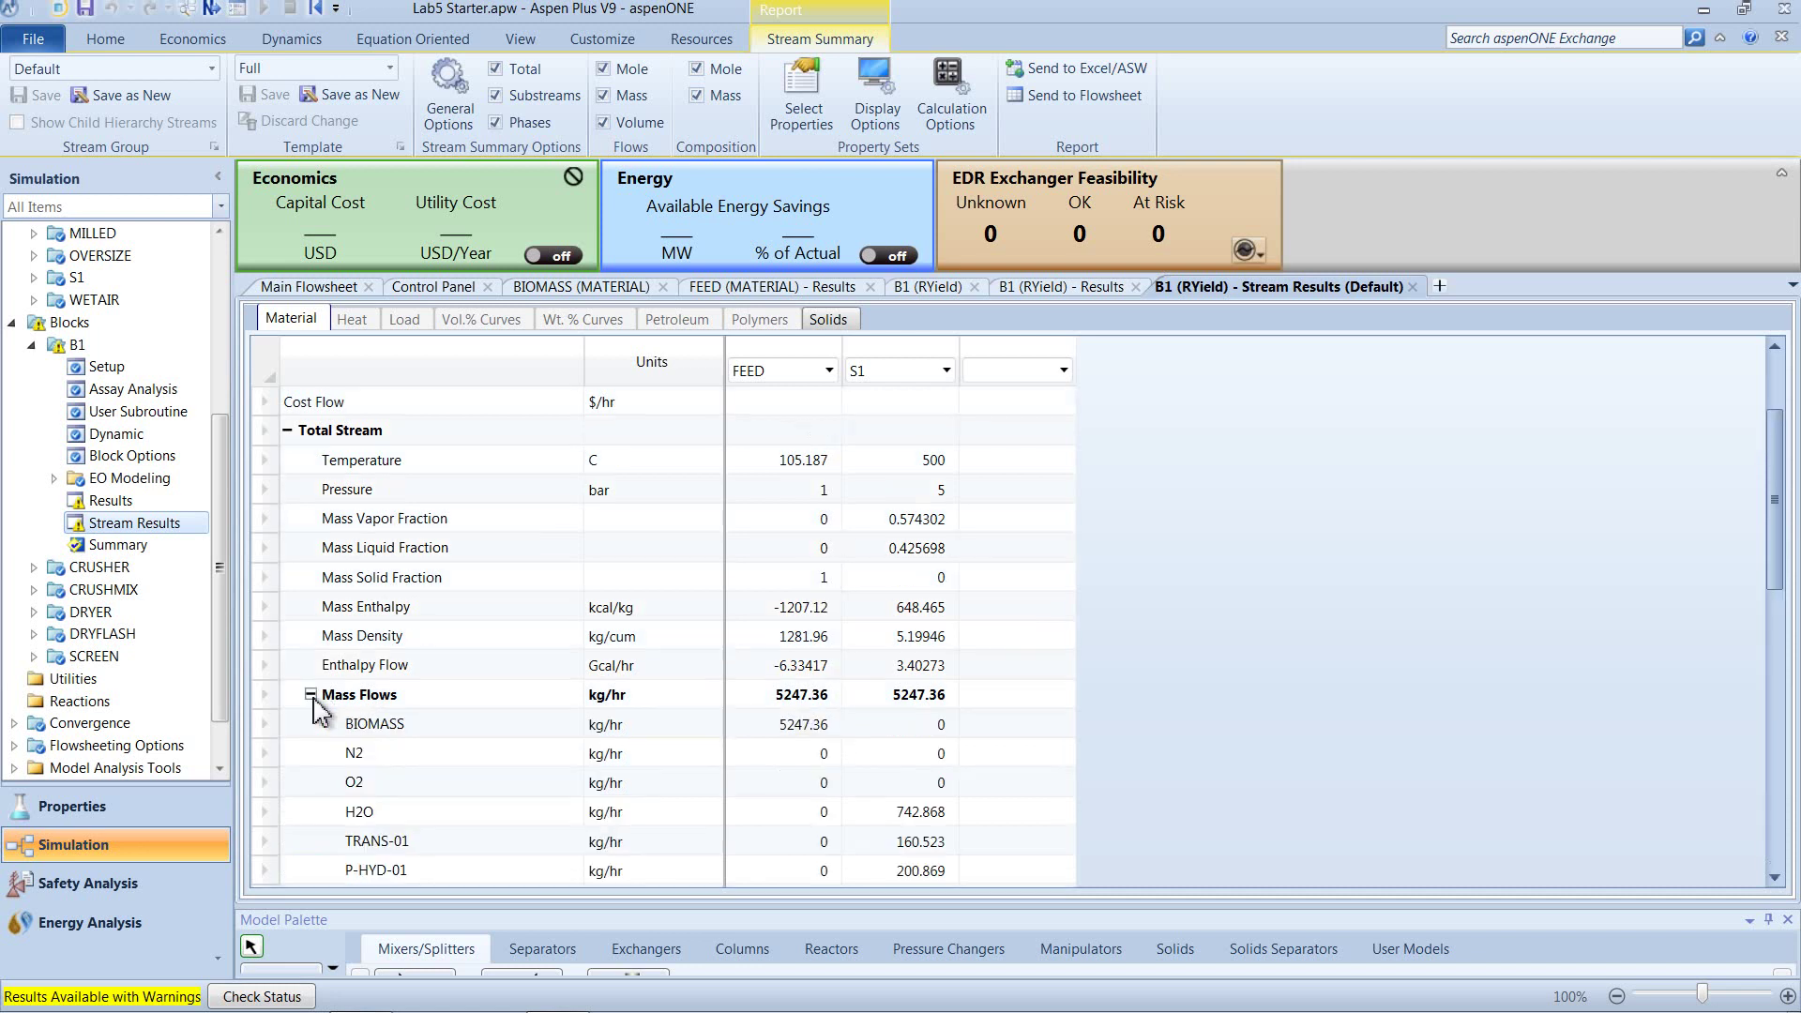
pyautogui.scroll(-1, 891, 699)
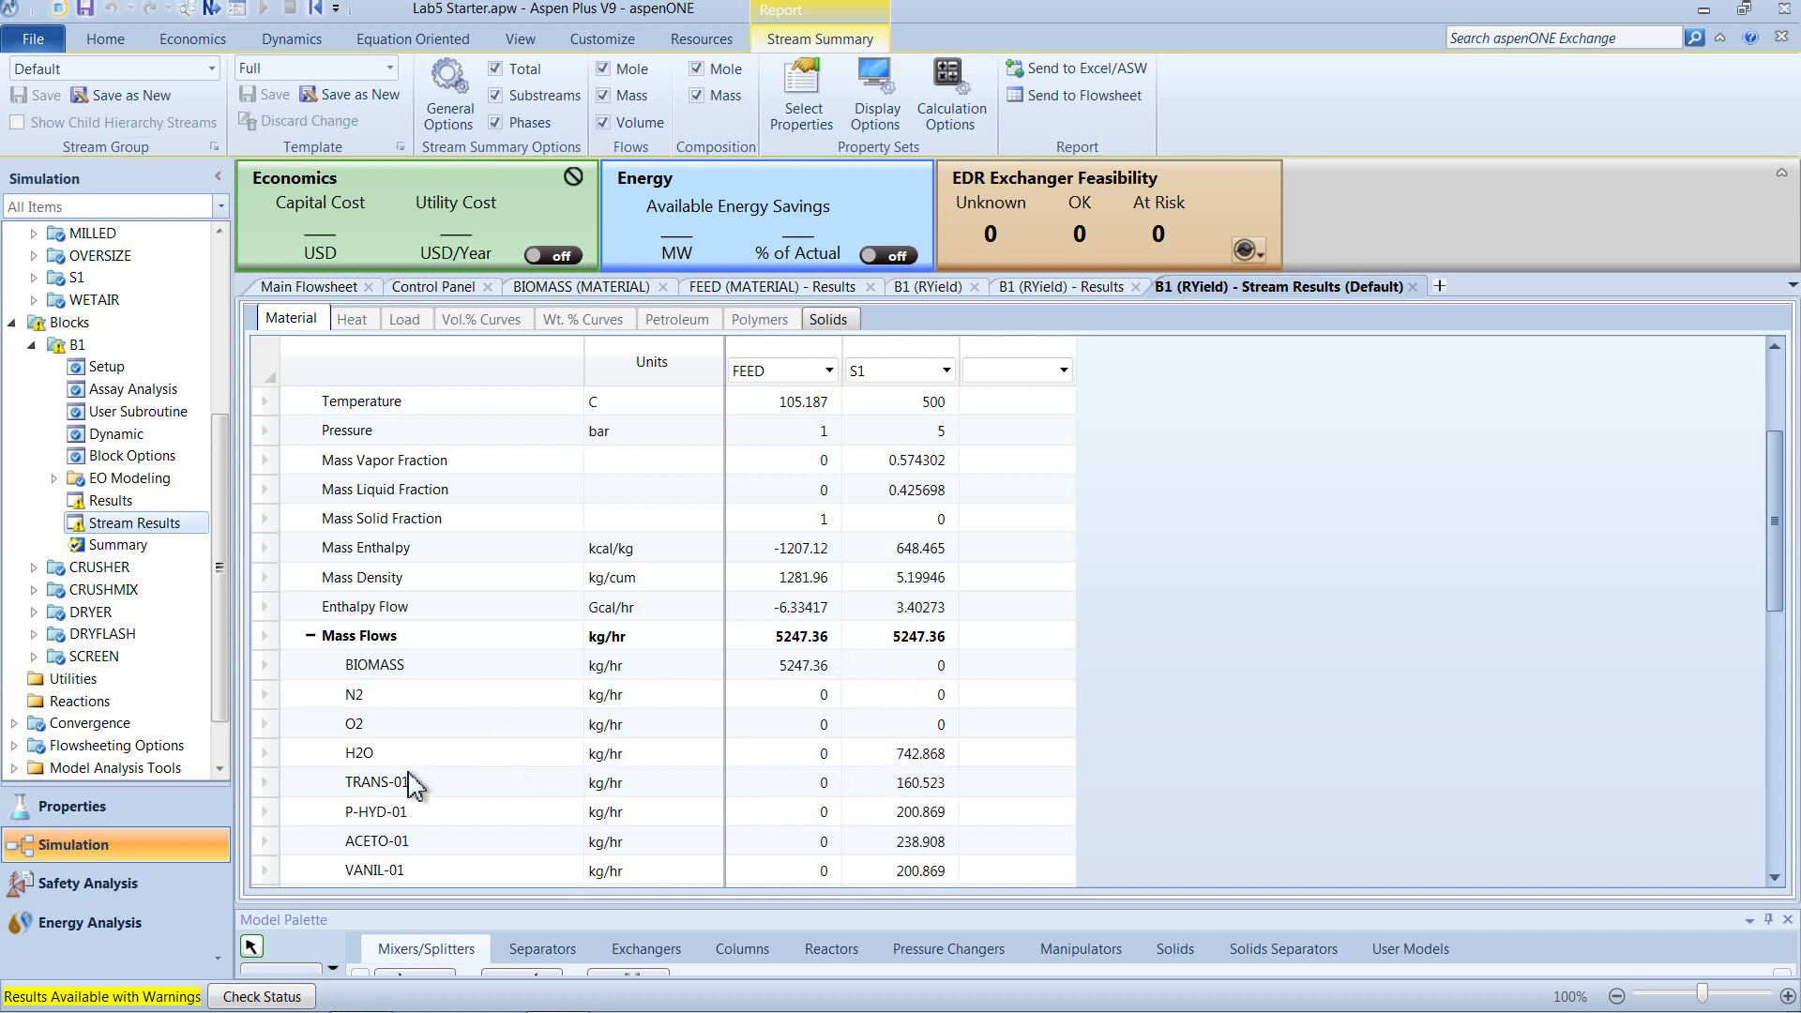
pyautogui.scroll(-1, 889, 765)
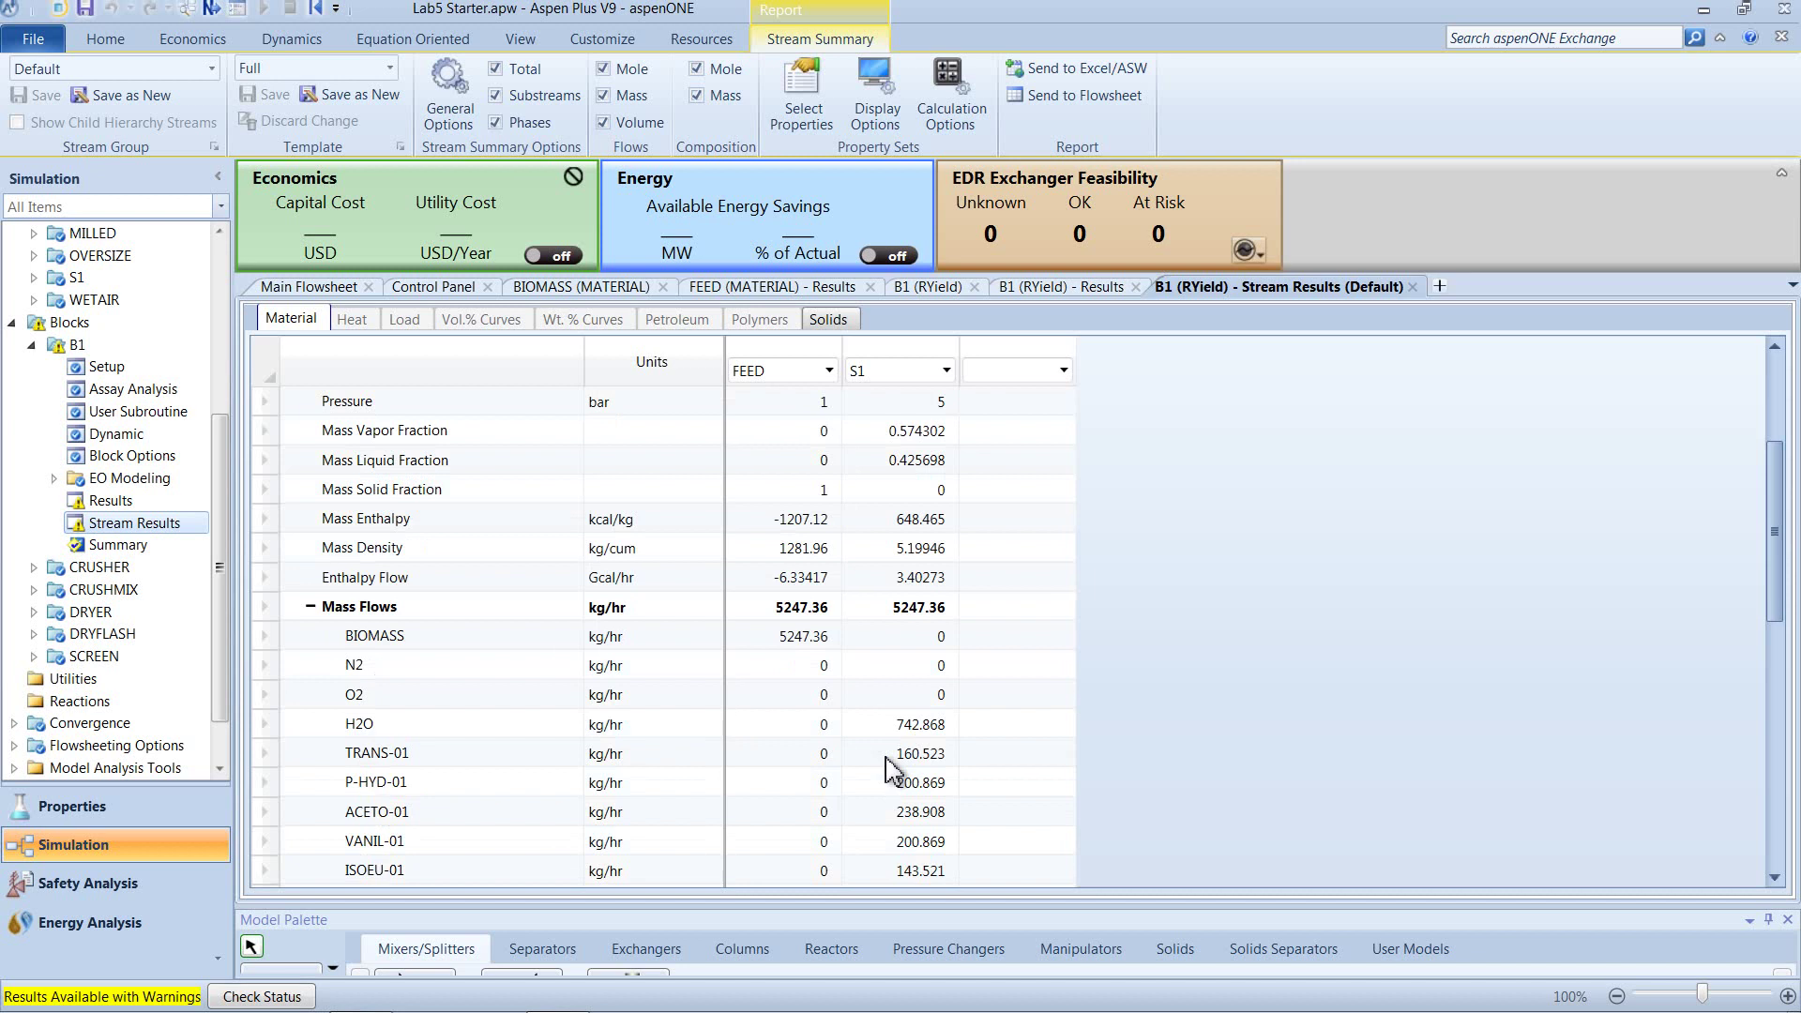
pyautogui.scroll(-2, 890, 769)
pyautogui.scroll(-2, 896, 745)
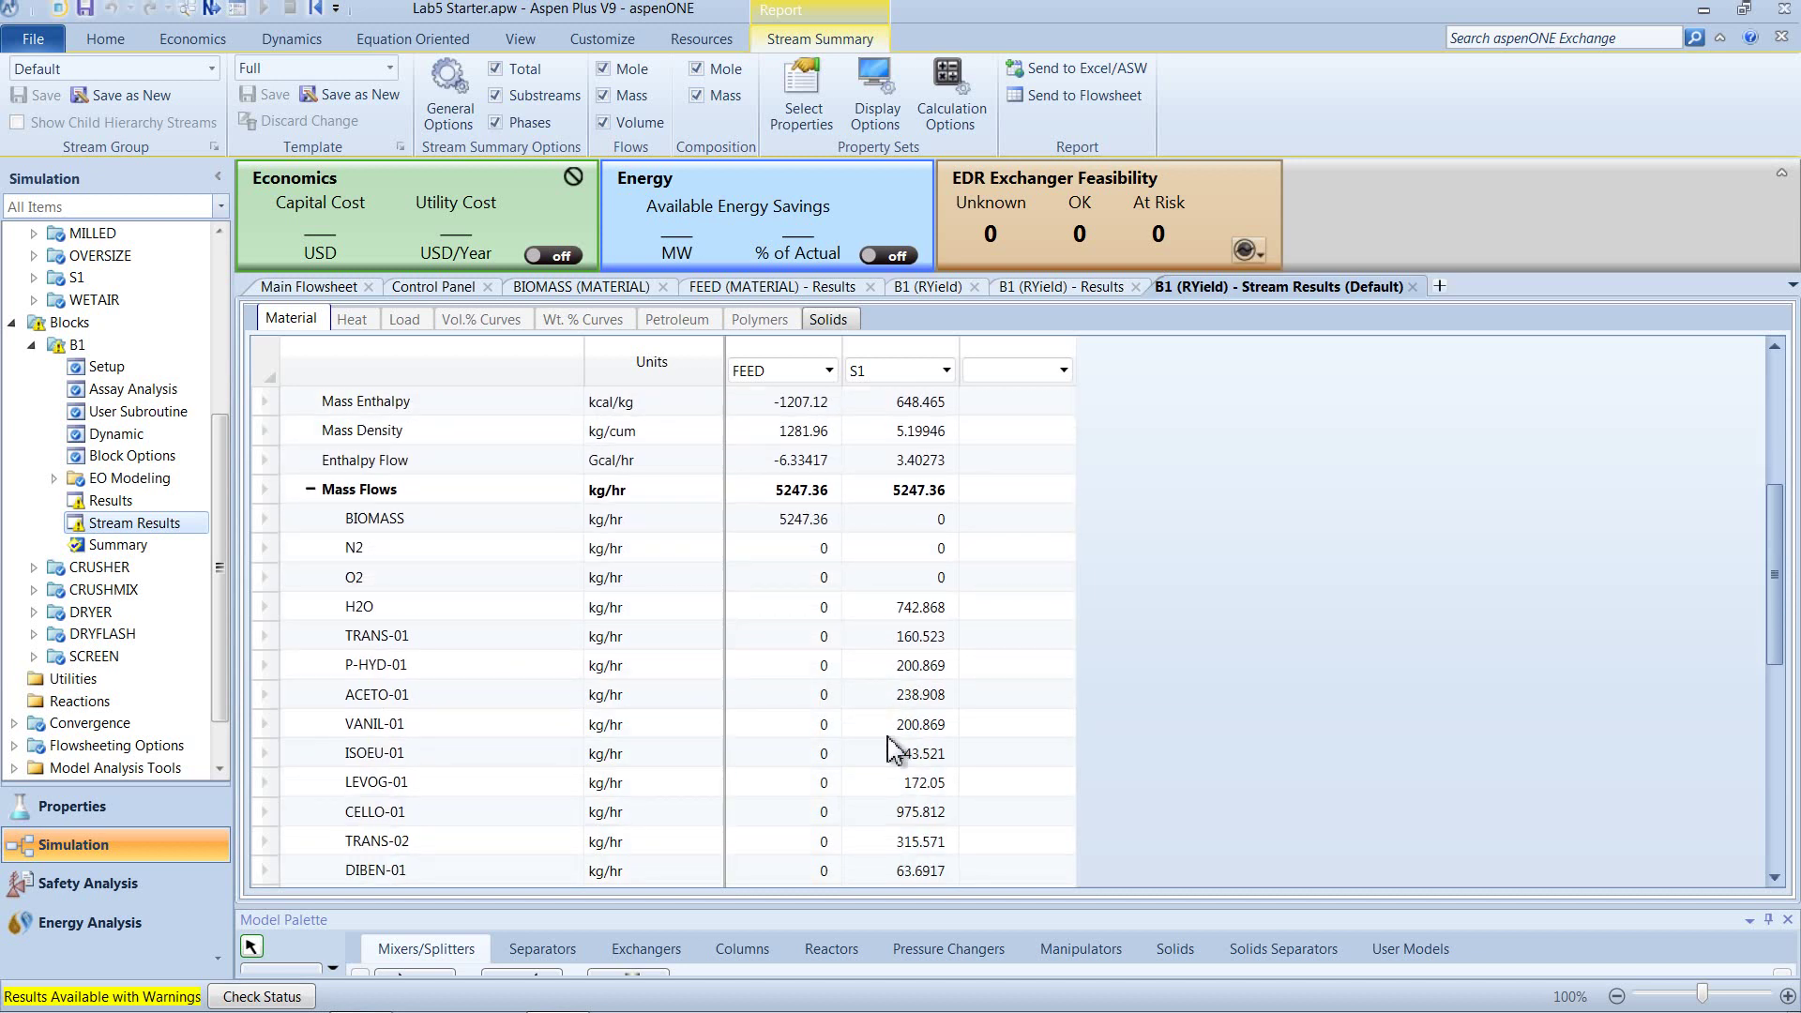
pyautogui.scroll(-2, 891, 746)
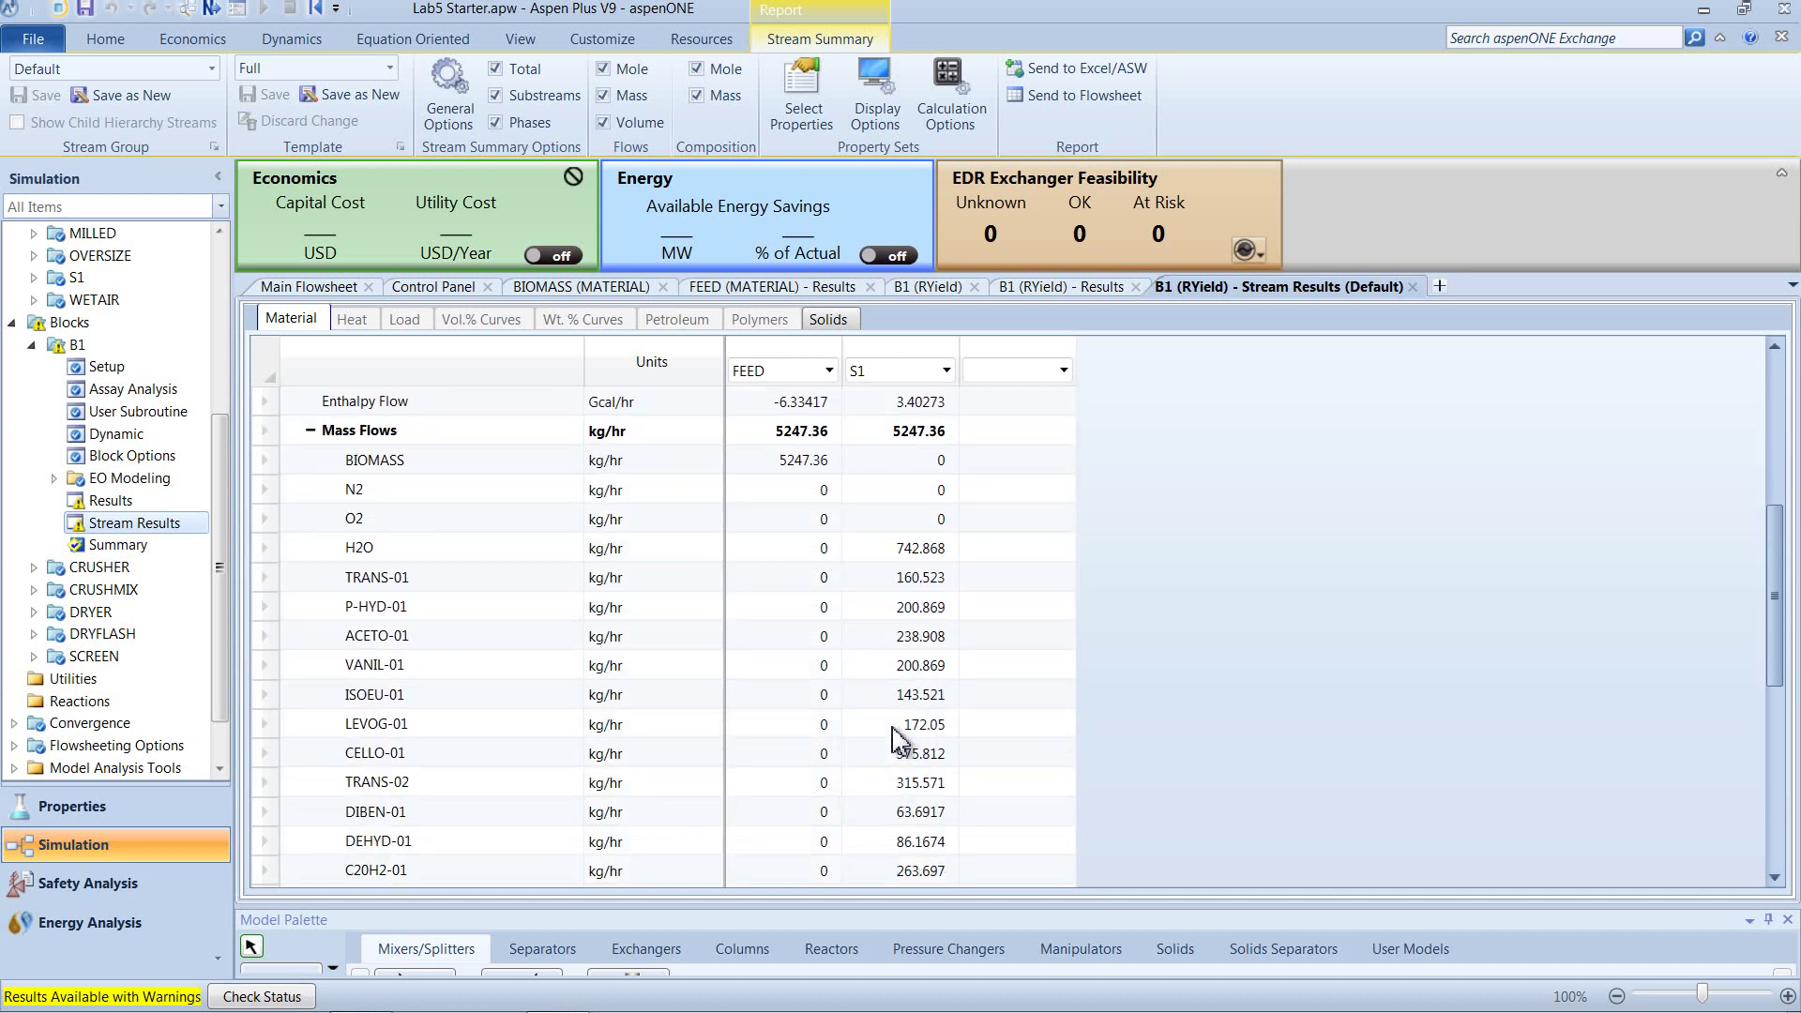
pyautogui.scroll(-1, 390, 559)
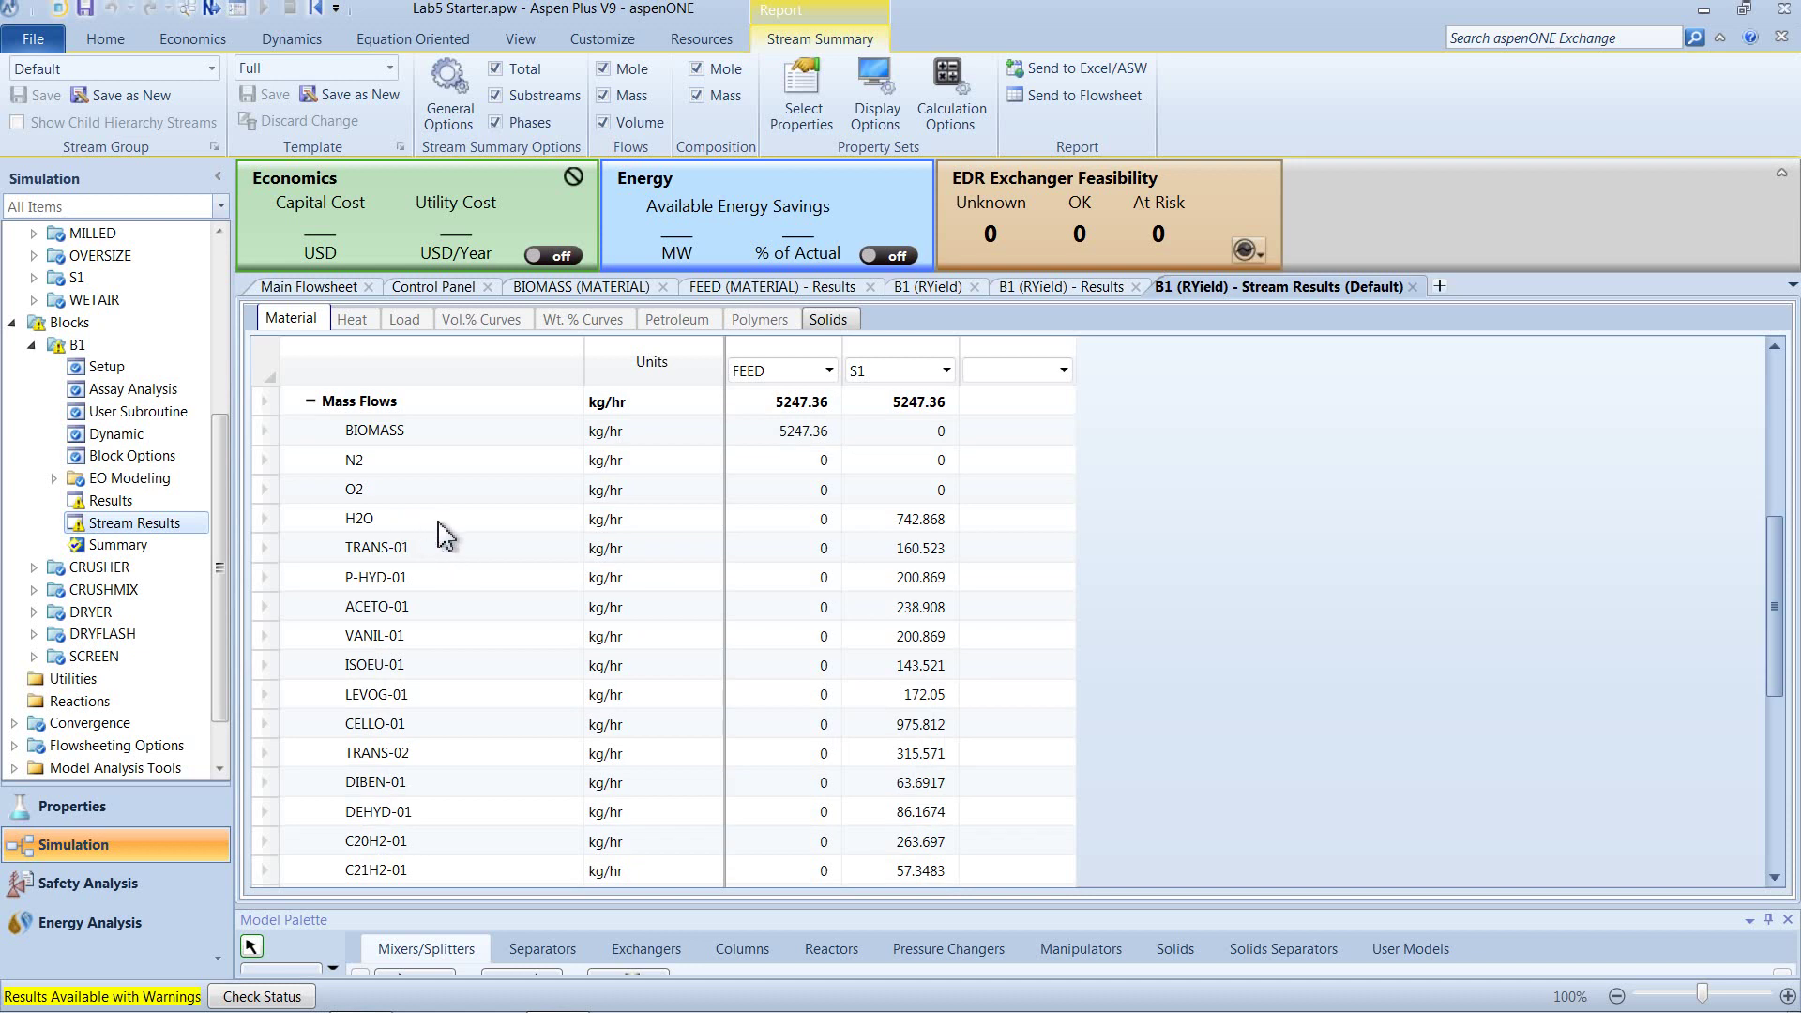
pyautogui.scroll(-1, 511, 559)
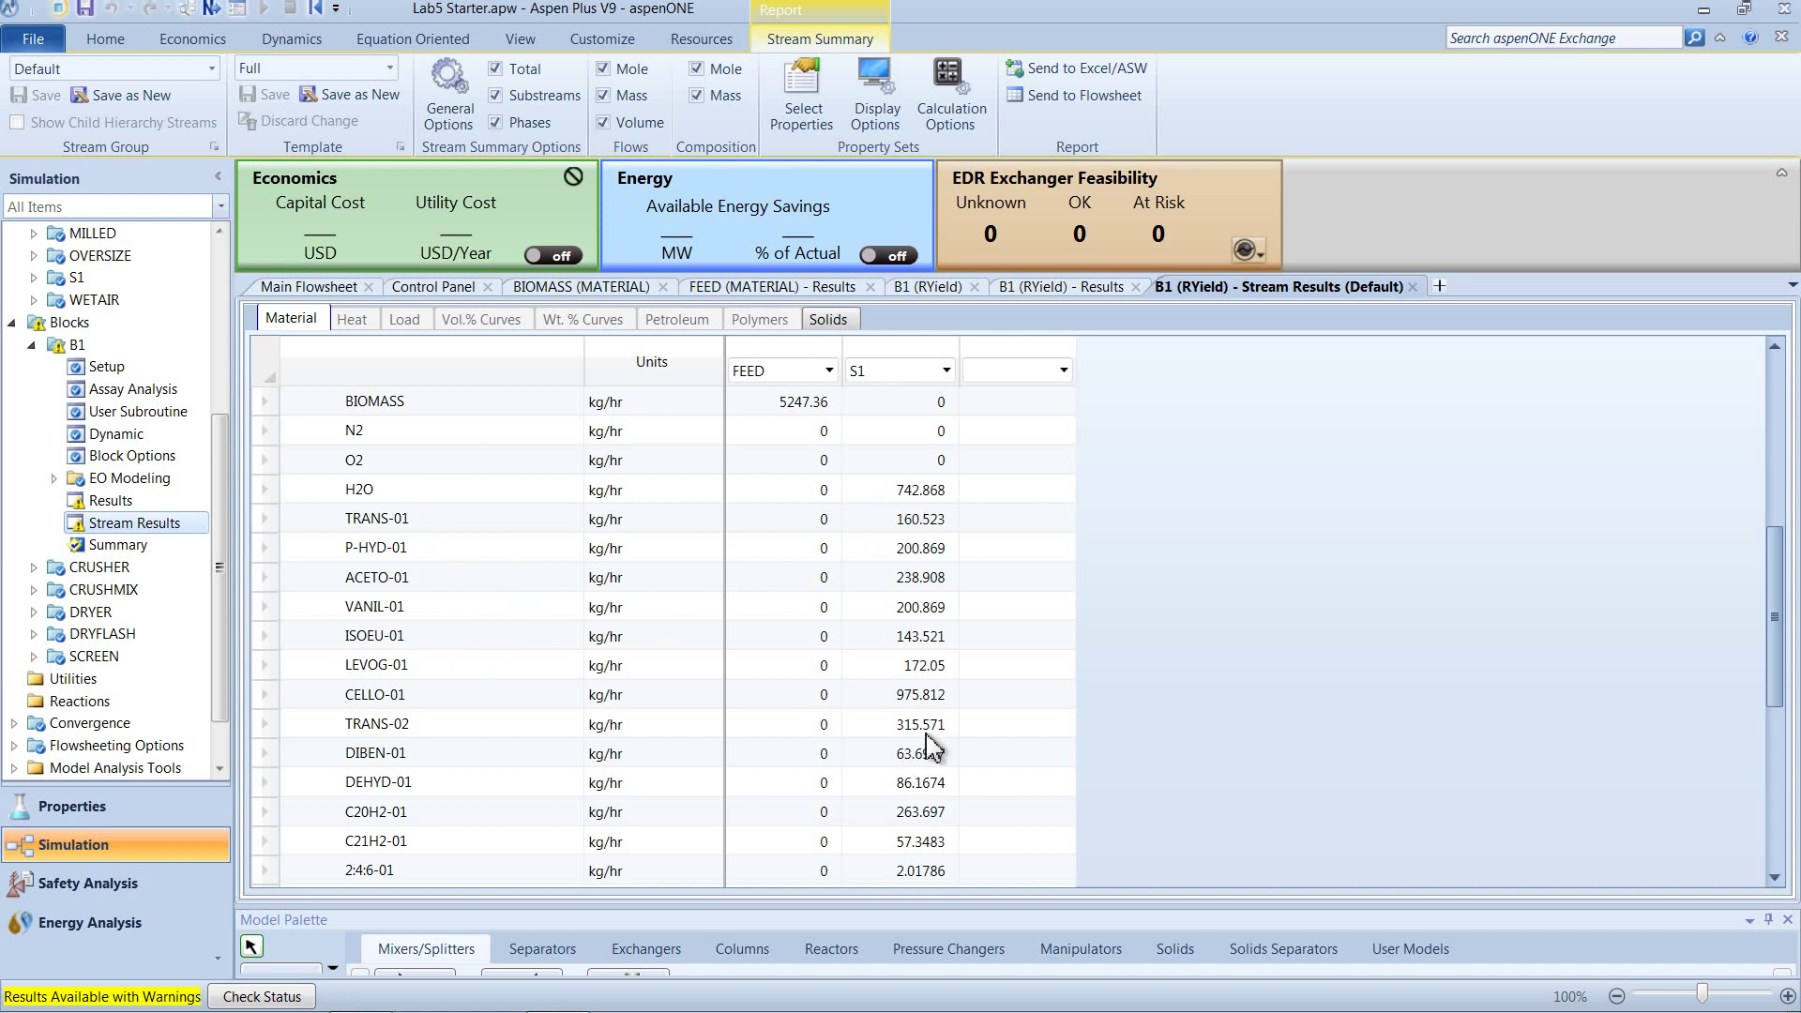
pyautogui.scroll(-1, 929, 746)
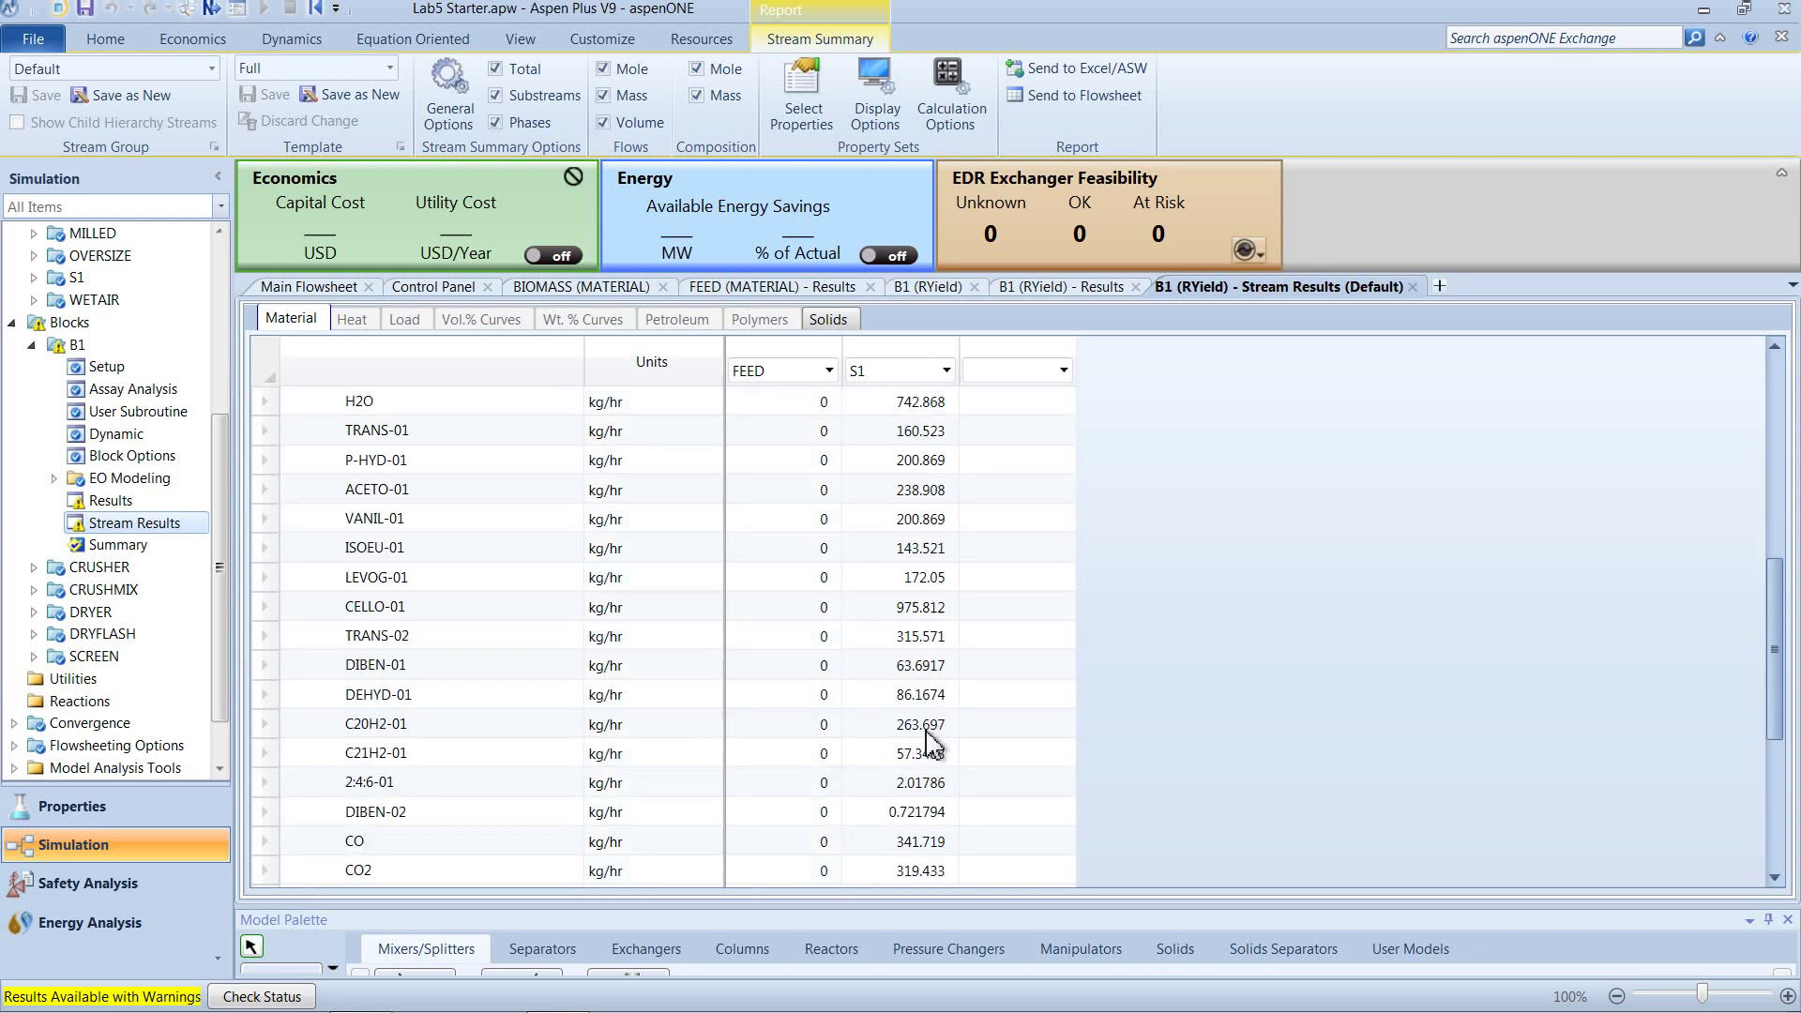
pyautogui.scroll(-1, 929, 746)
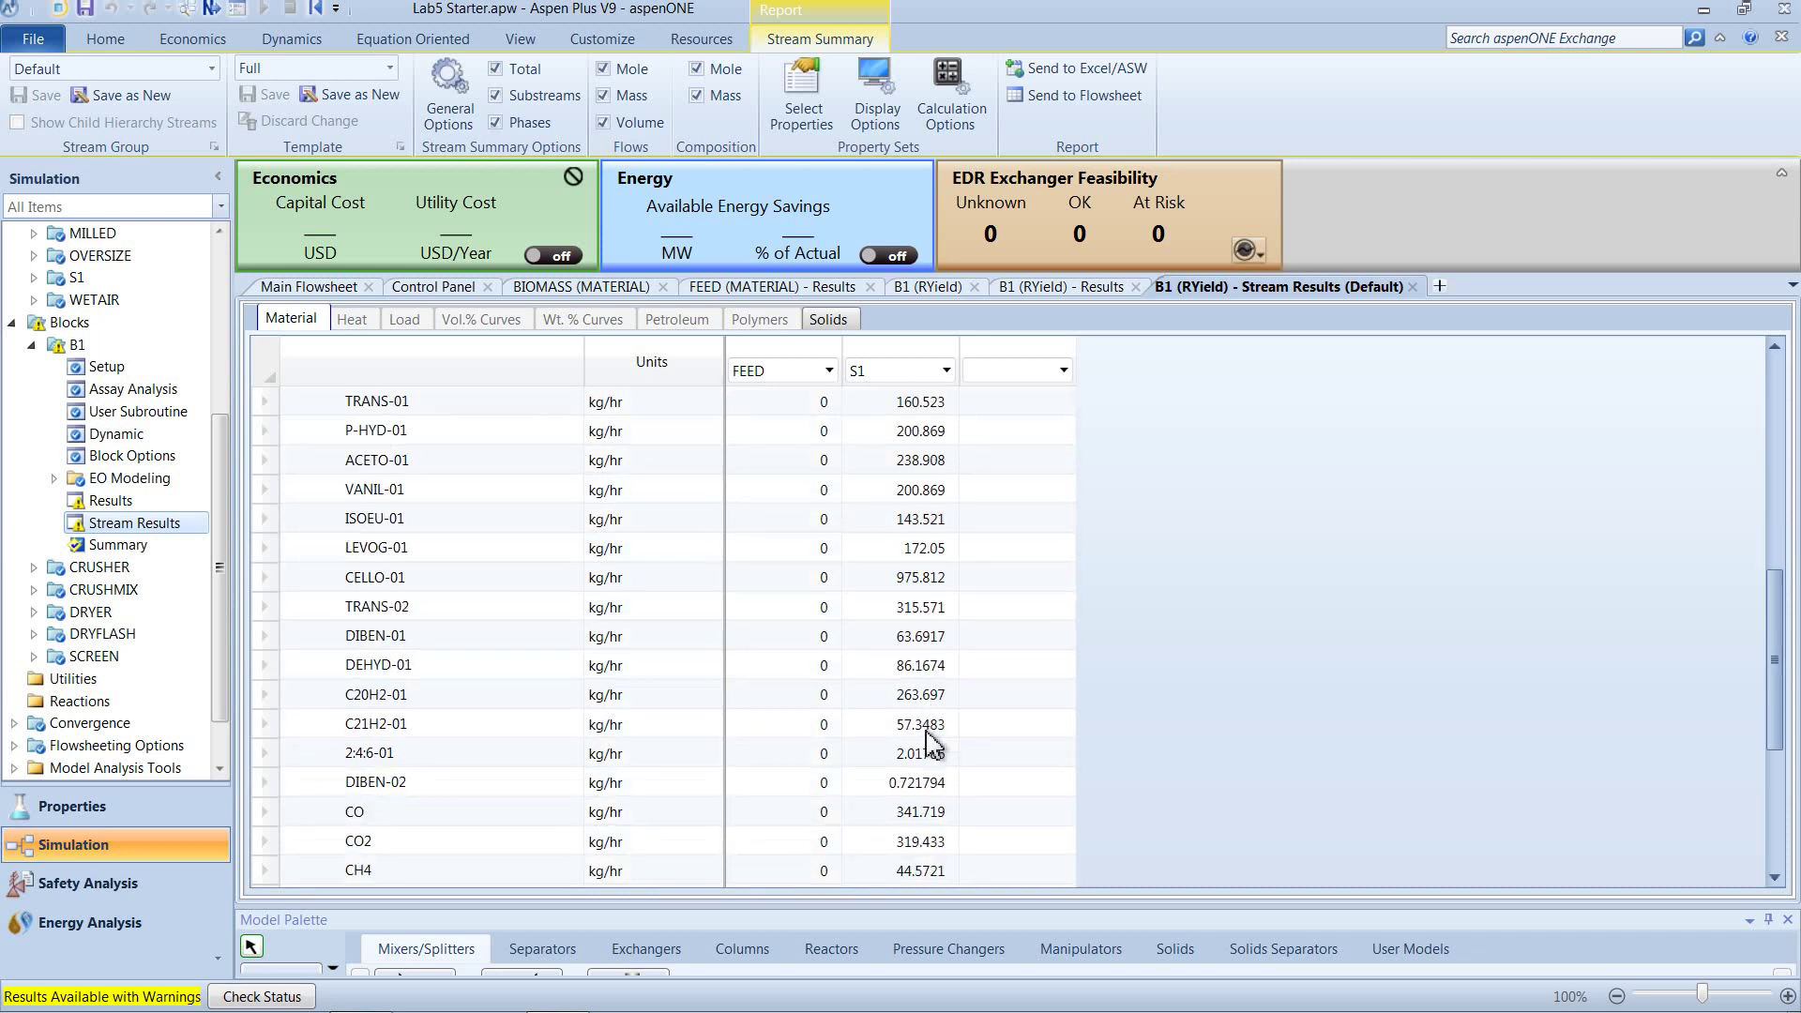
pyautogui.scroll(-2, 929, 745)
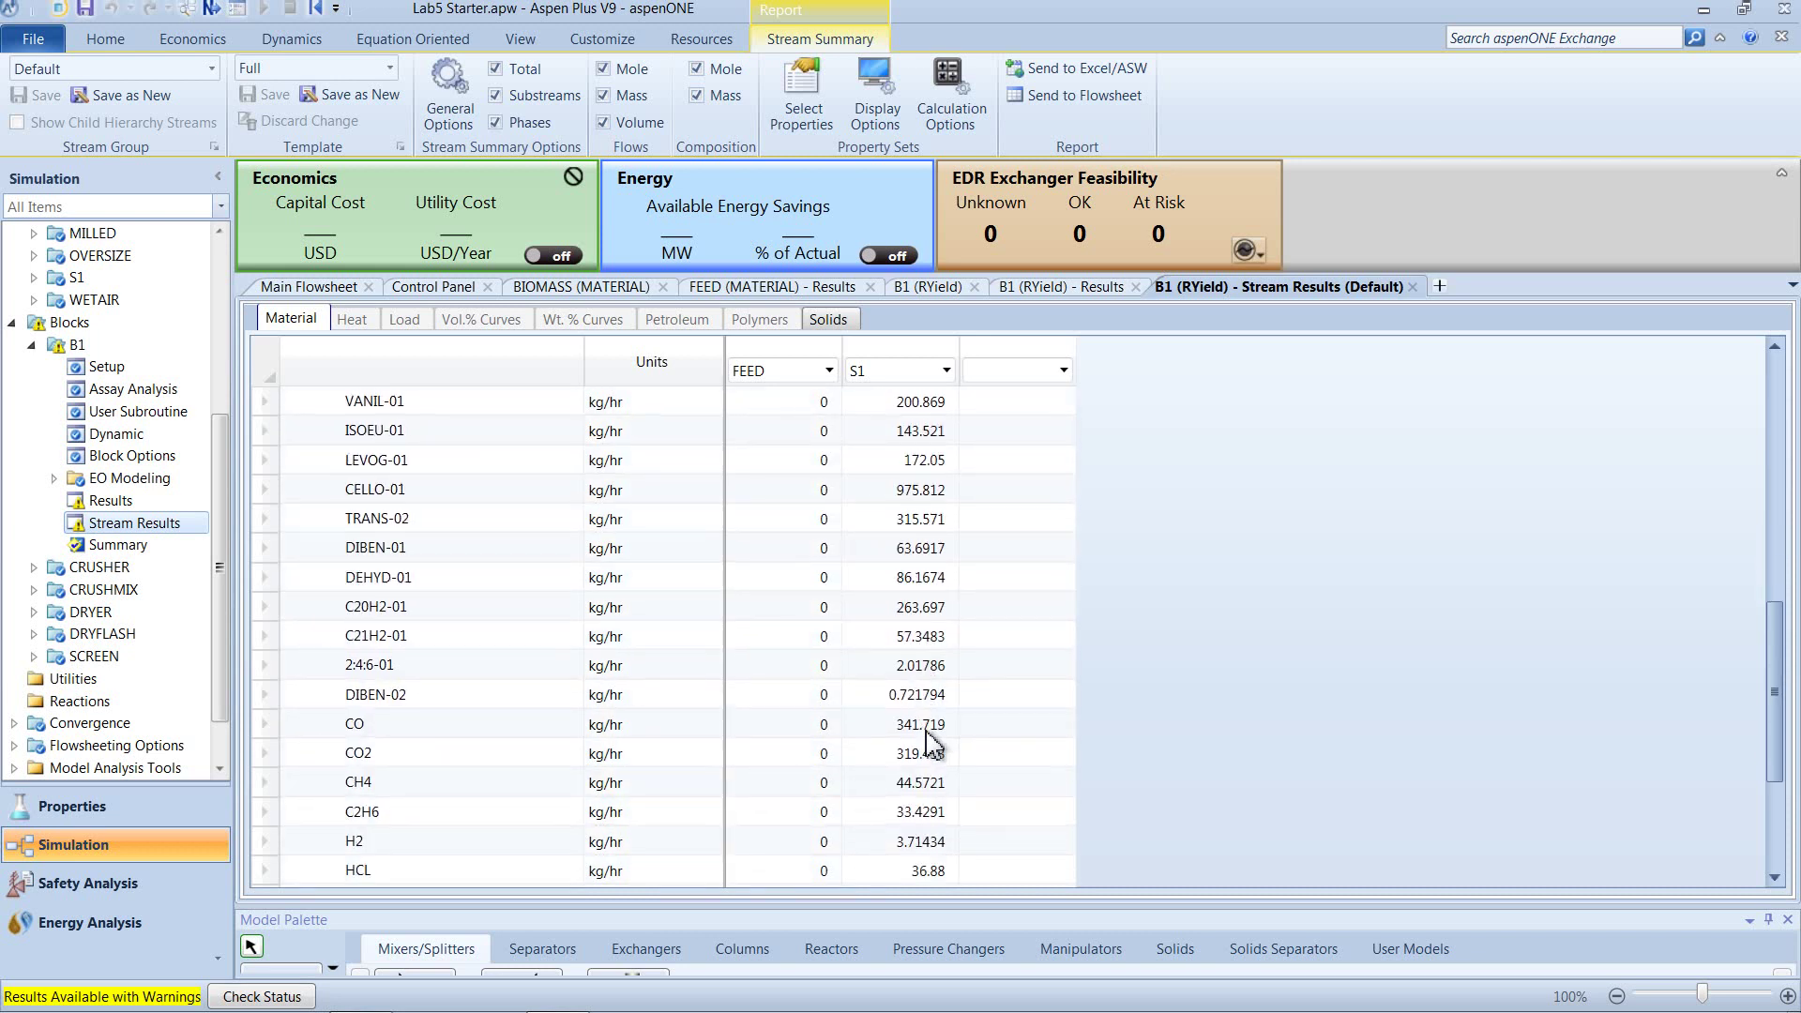
pyautogui.scroll(2, 929, 746)
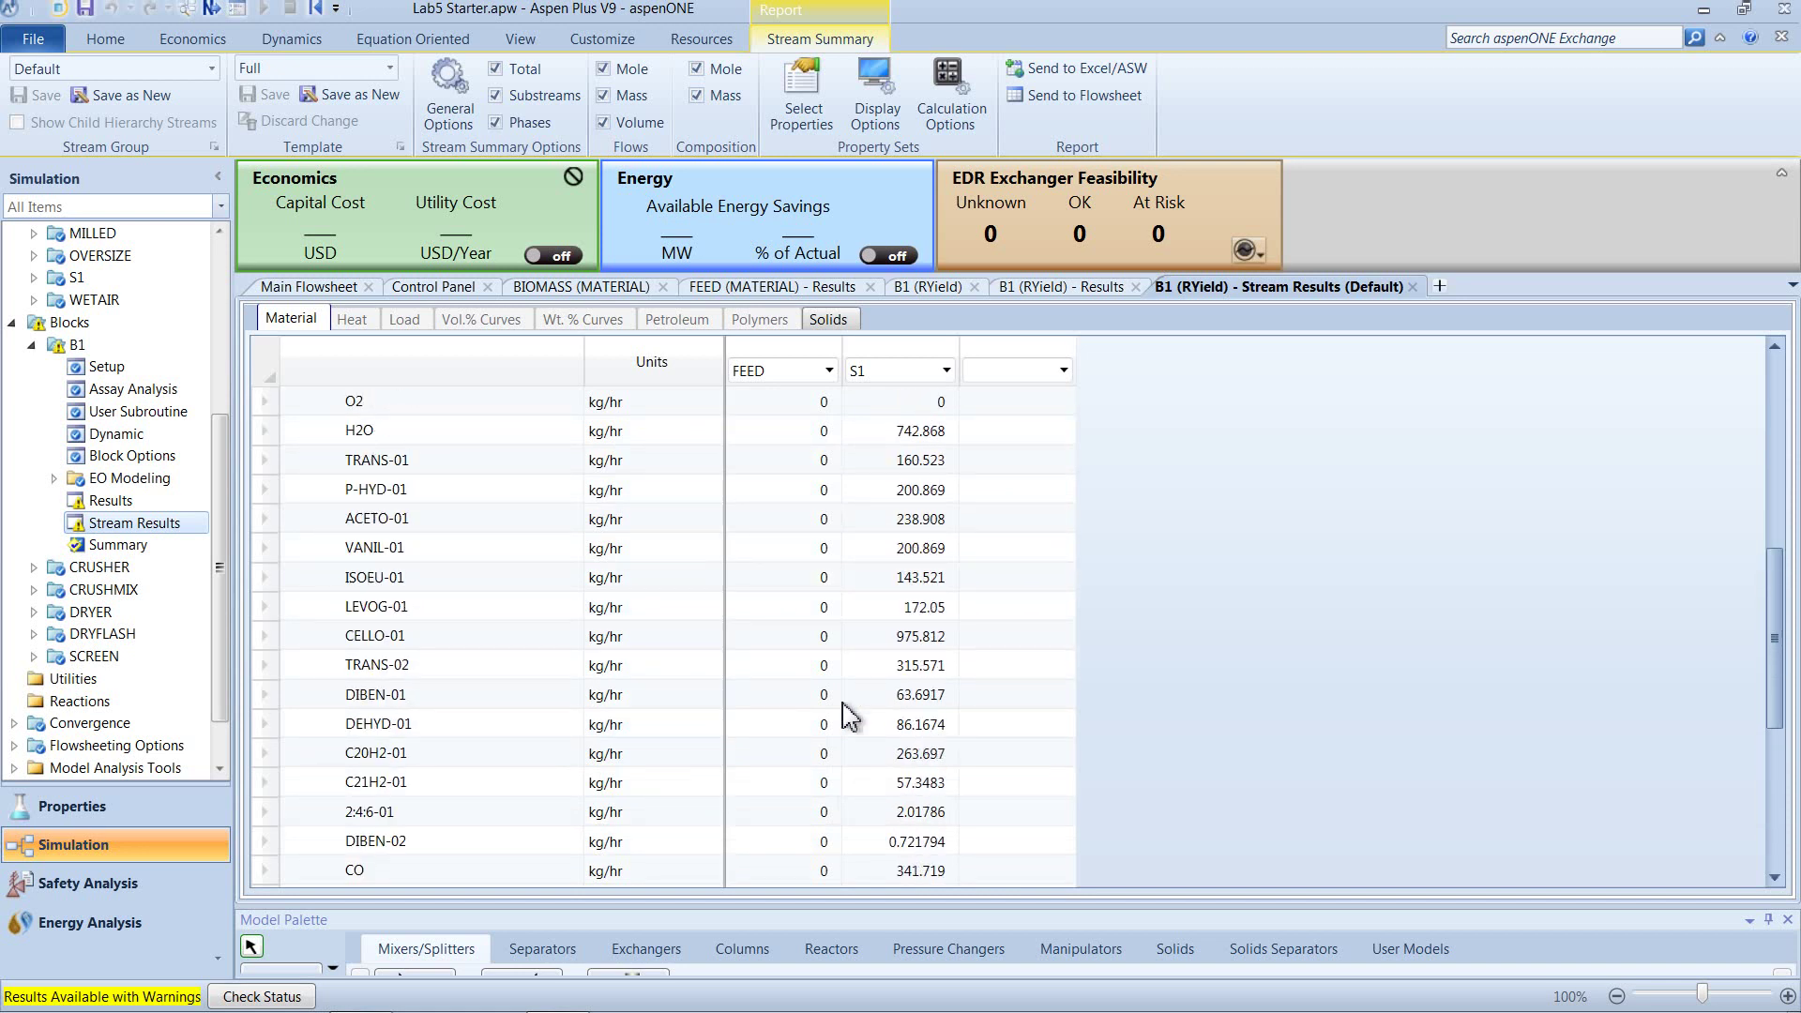
pyautogui.click(324, 289)
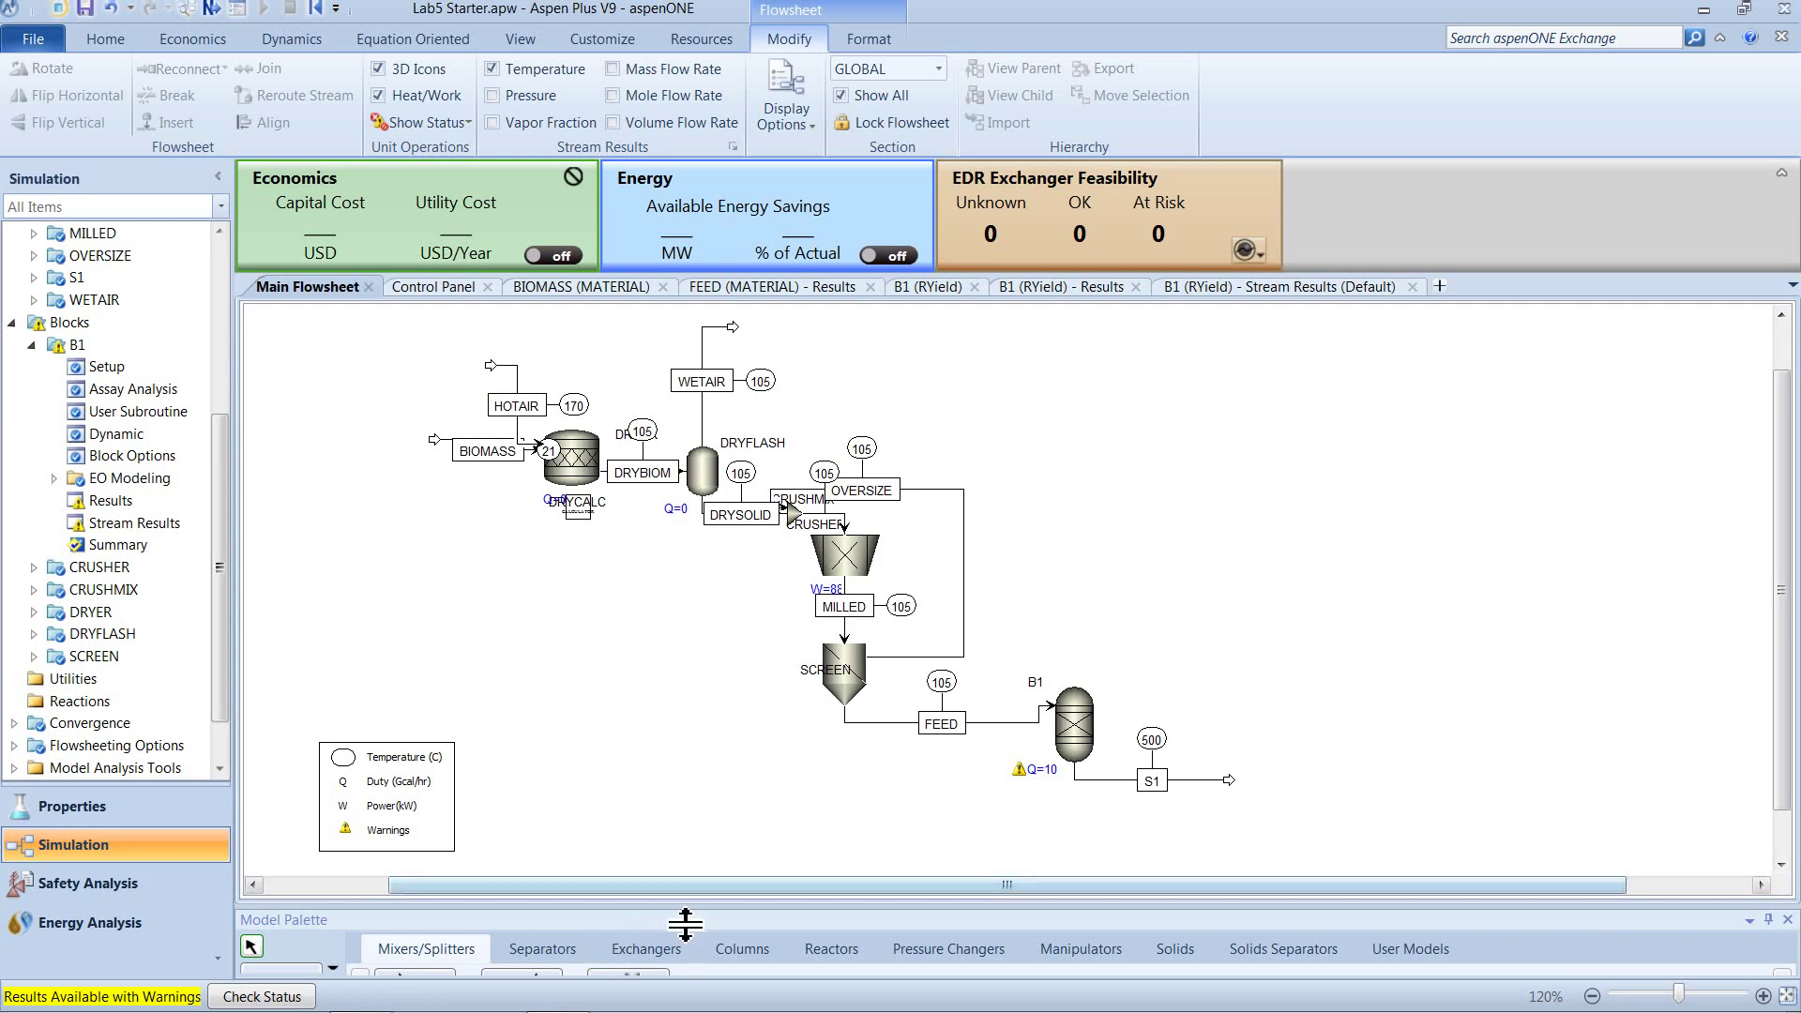
# - Place a Flash2 separator block B2 from the Separators palette to the right of S1
pyautogui.moveTo(684, 924); pyautogui.dragTo(691, 877)
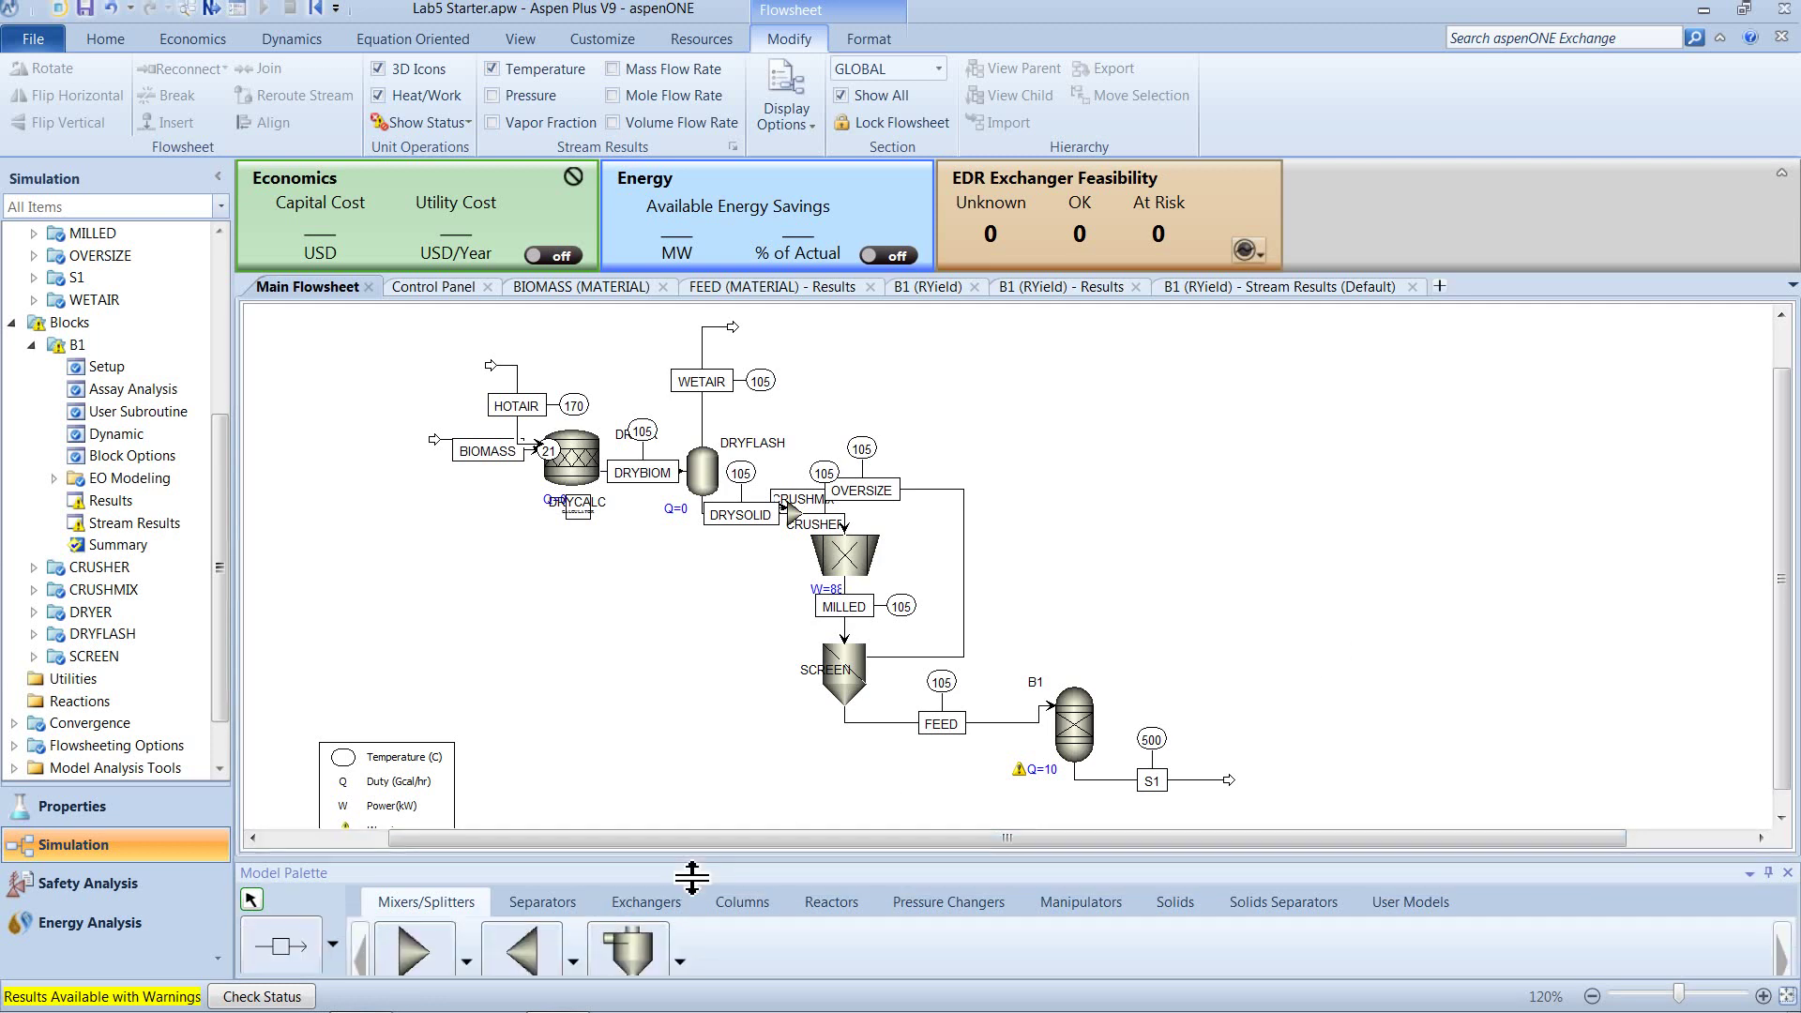
pyautogui.click(563, 908)
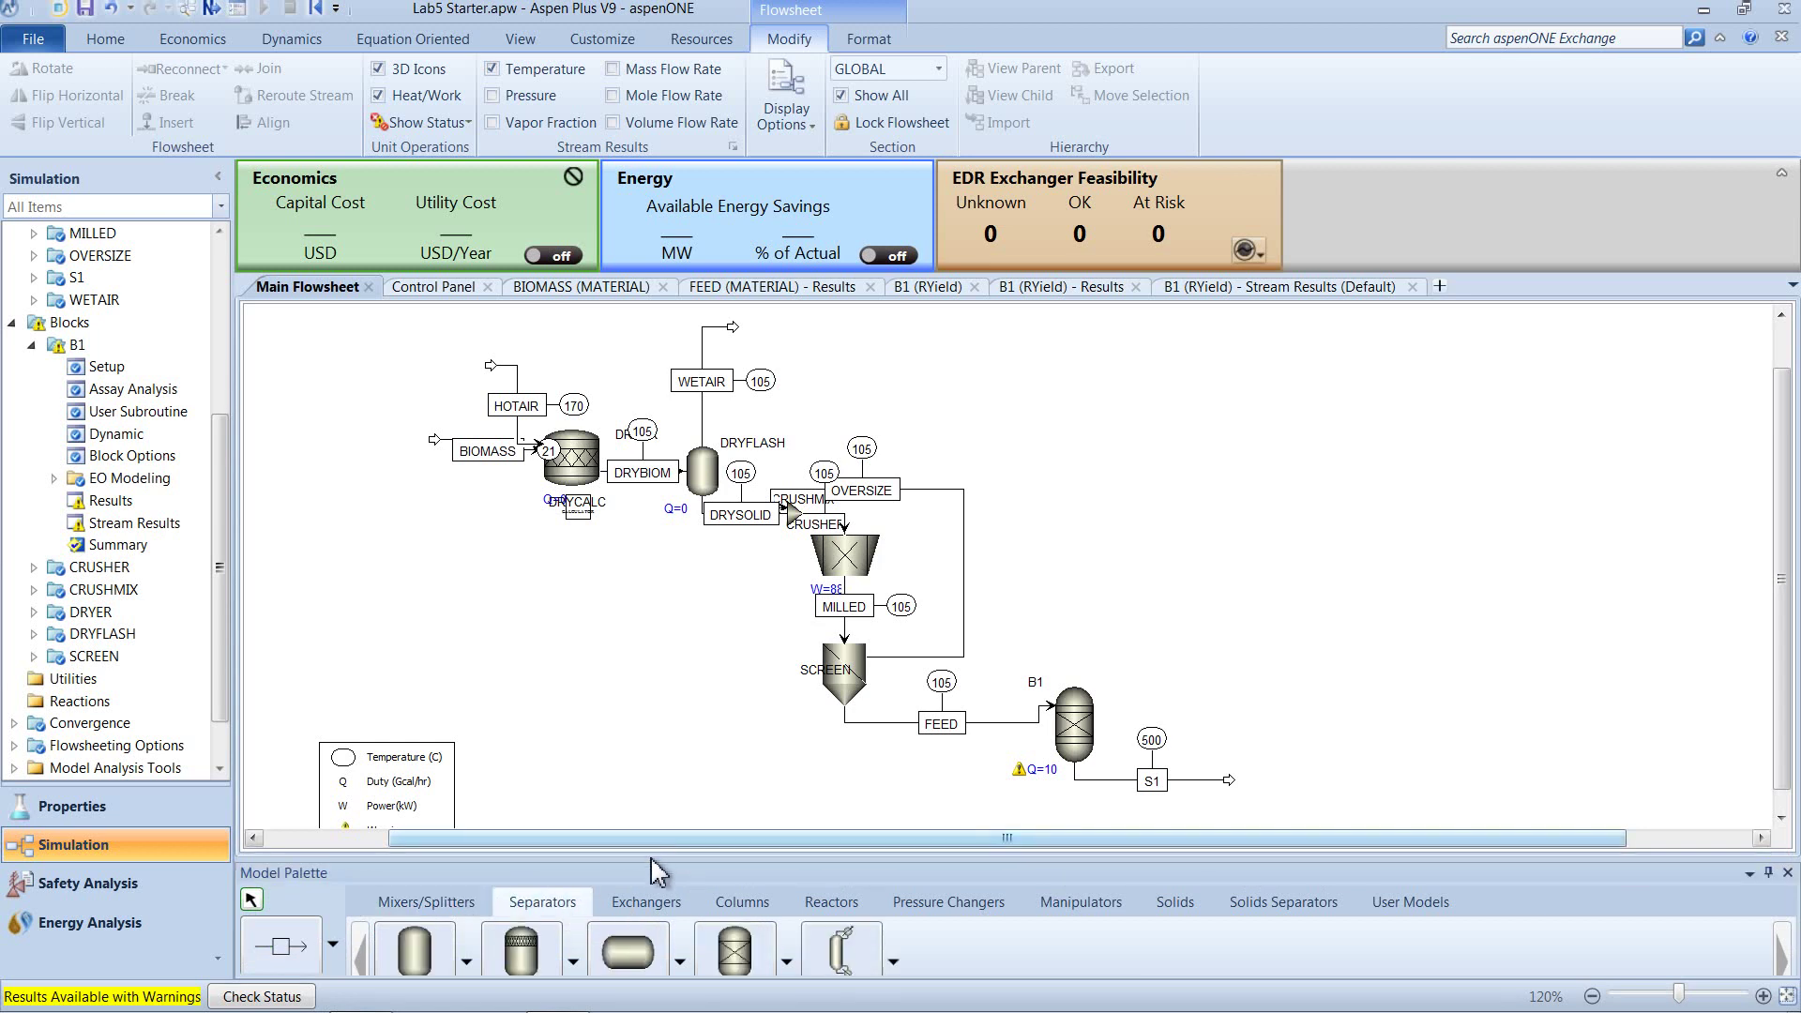
pyautogui.moveTo(669, 879); pyautogui.dragTo(668, 853)
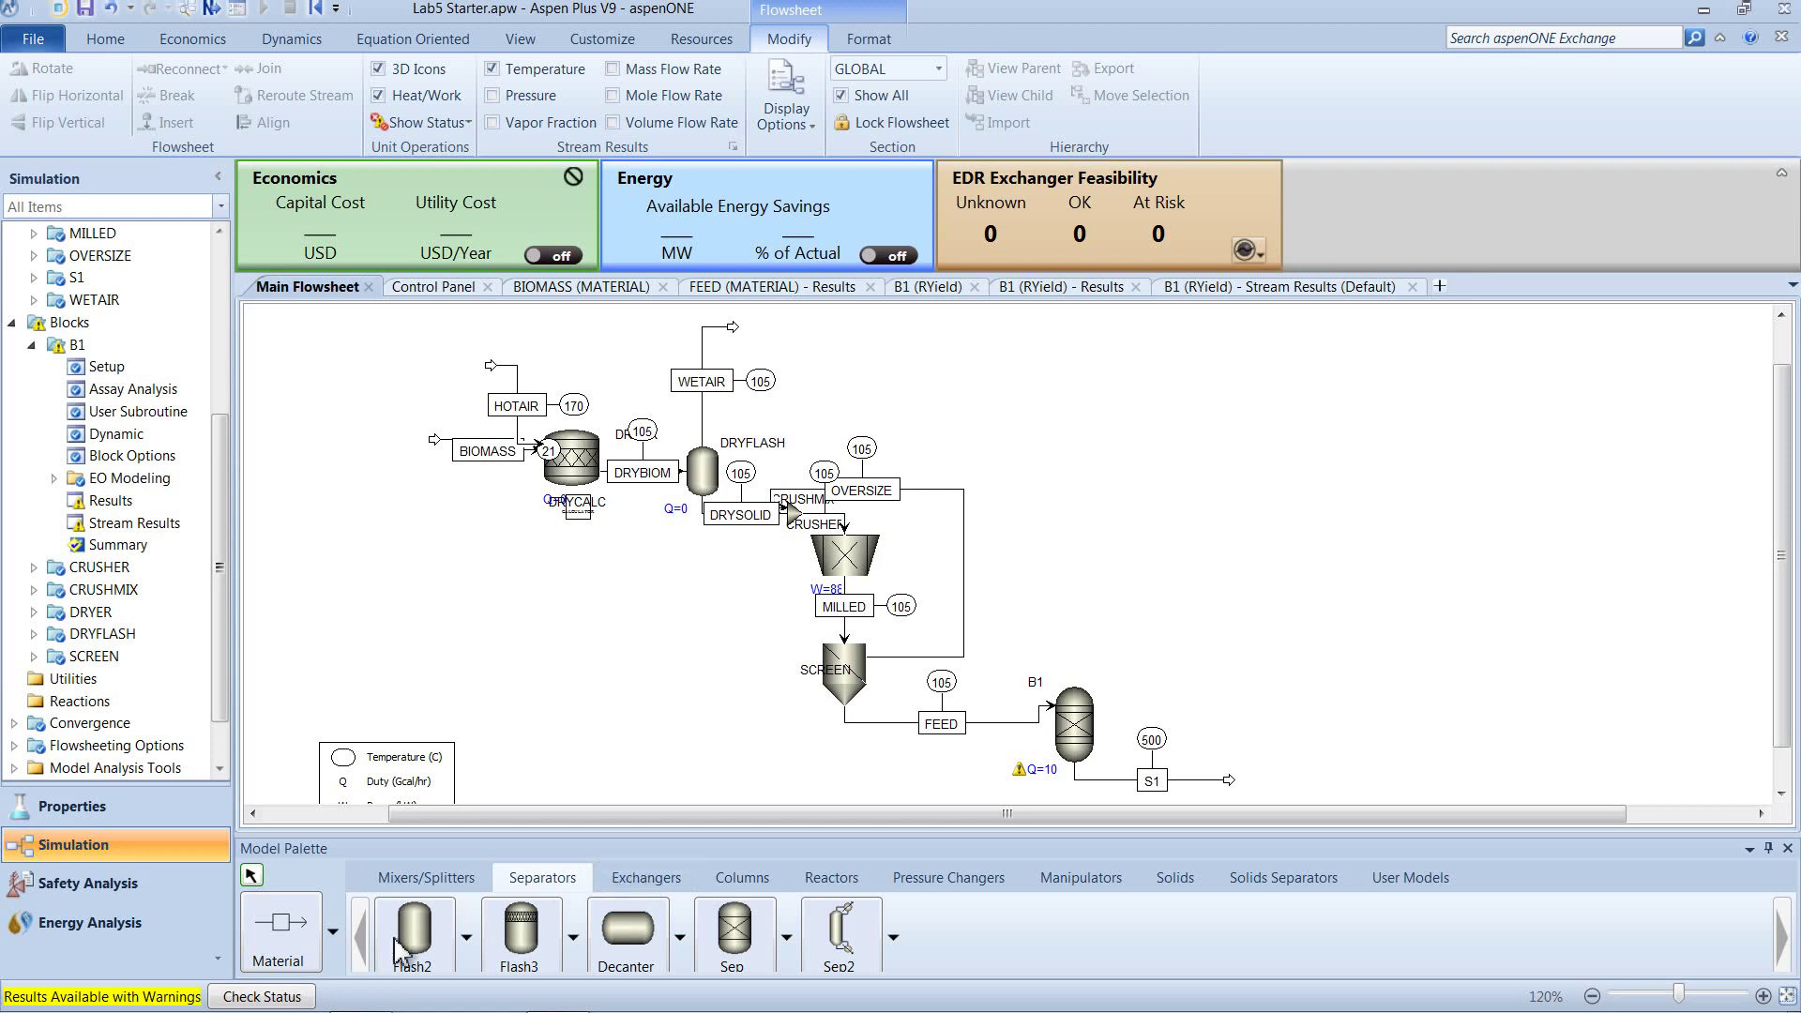
pyautogui.click(424, 943)
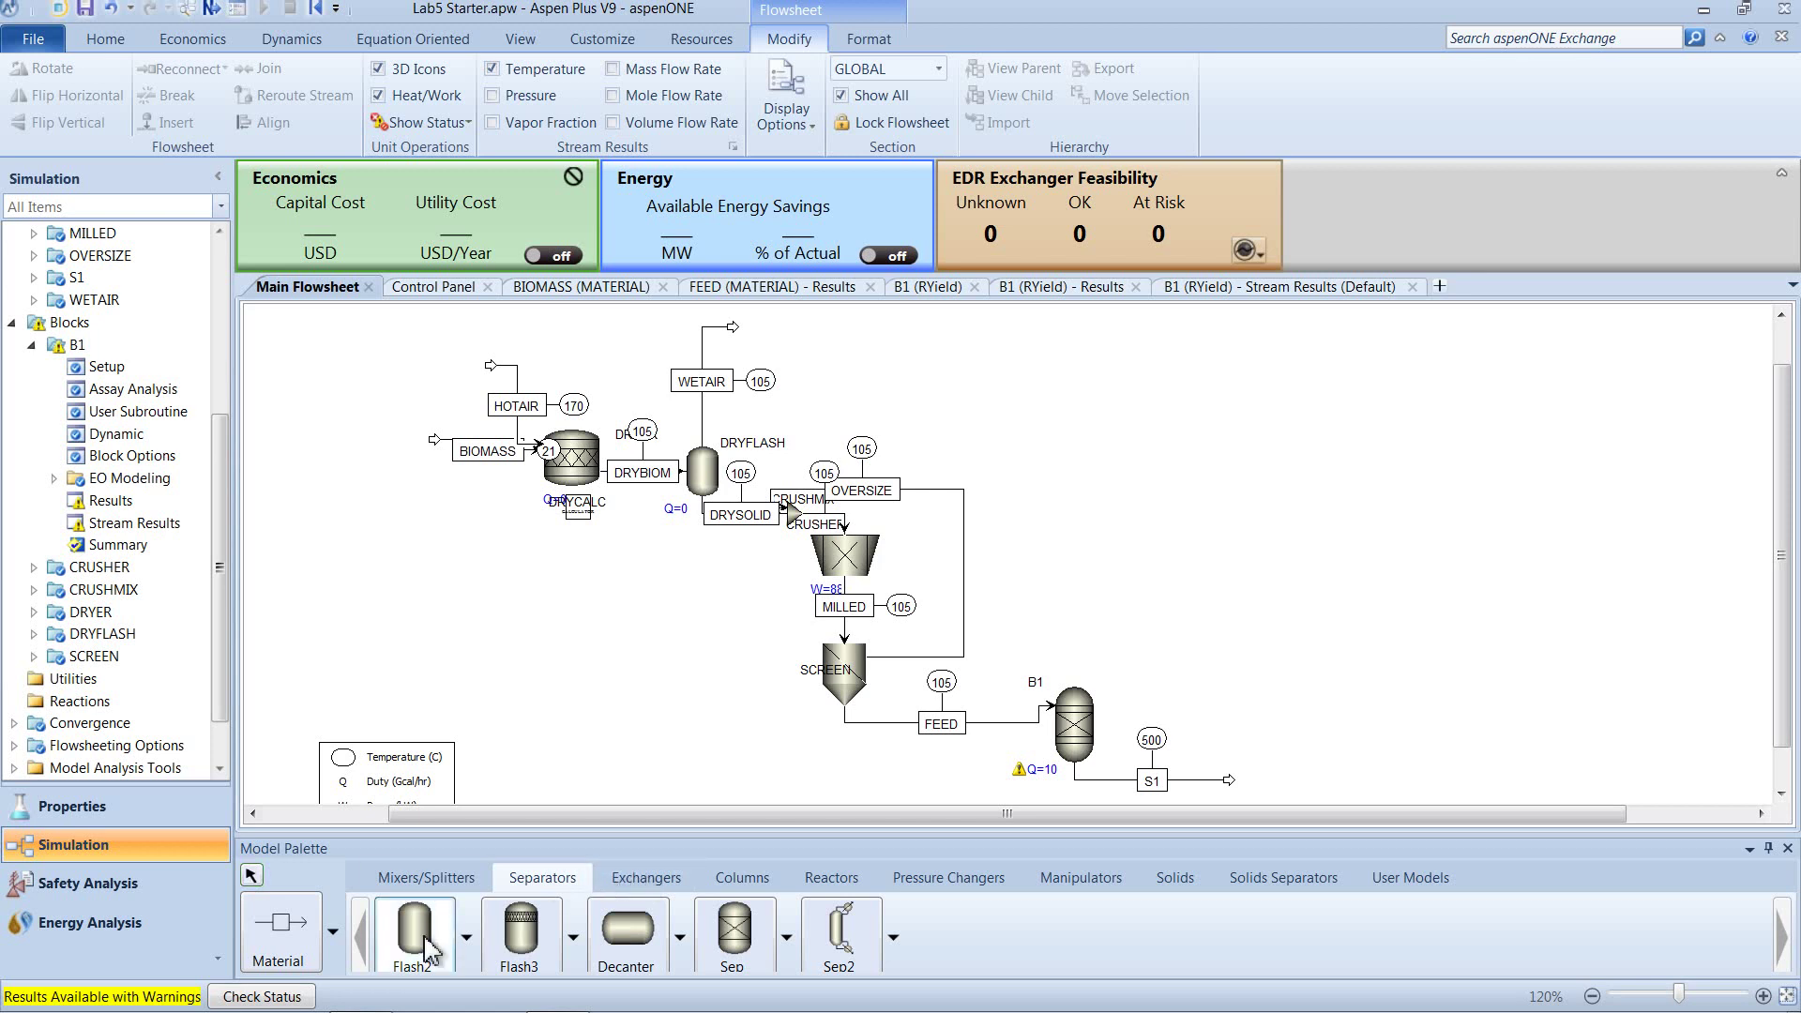
pyautogui.click(1302, 793)
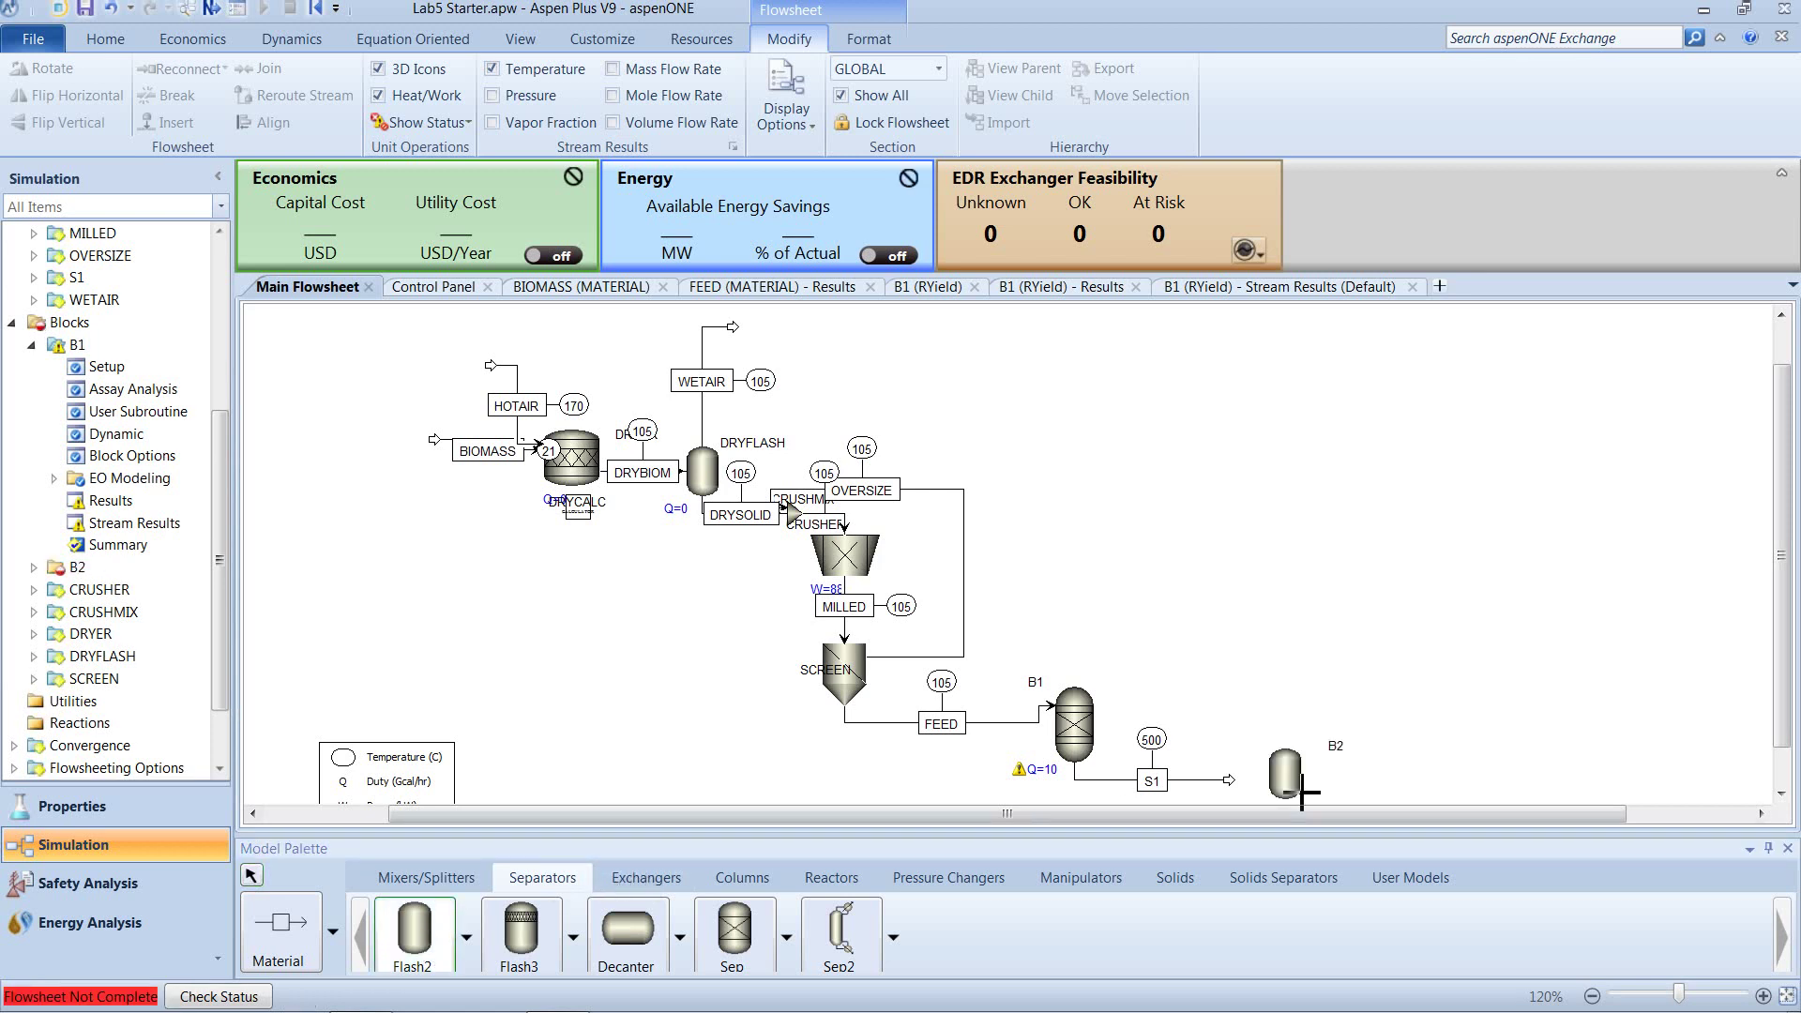
pyautogui.click(253, 876)
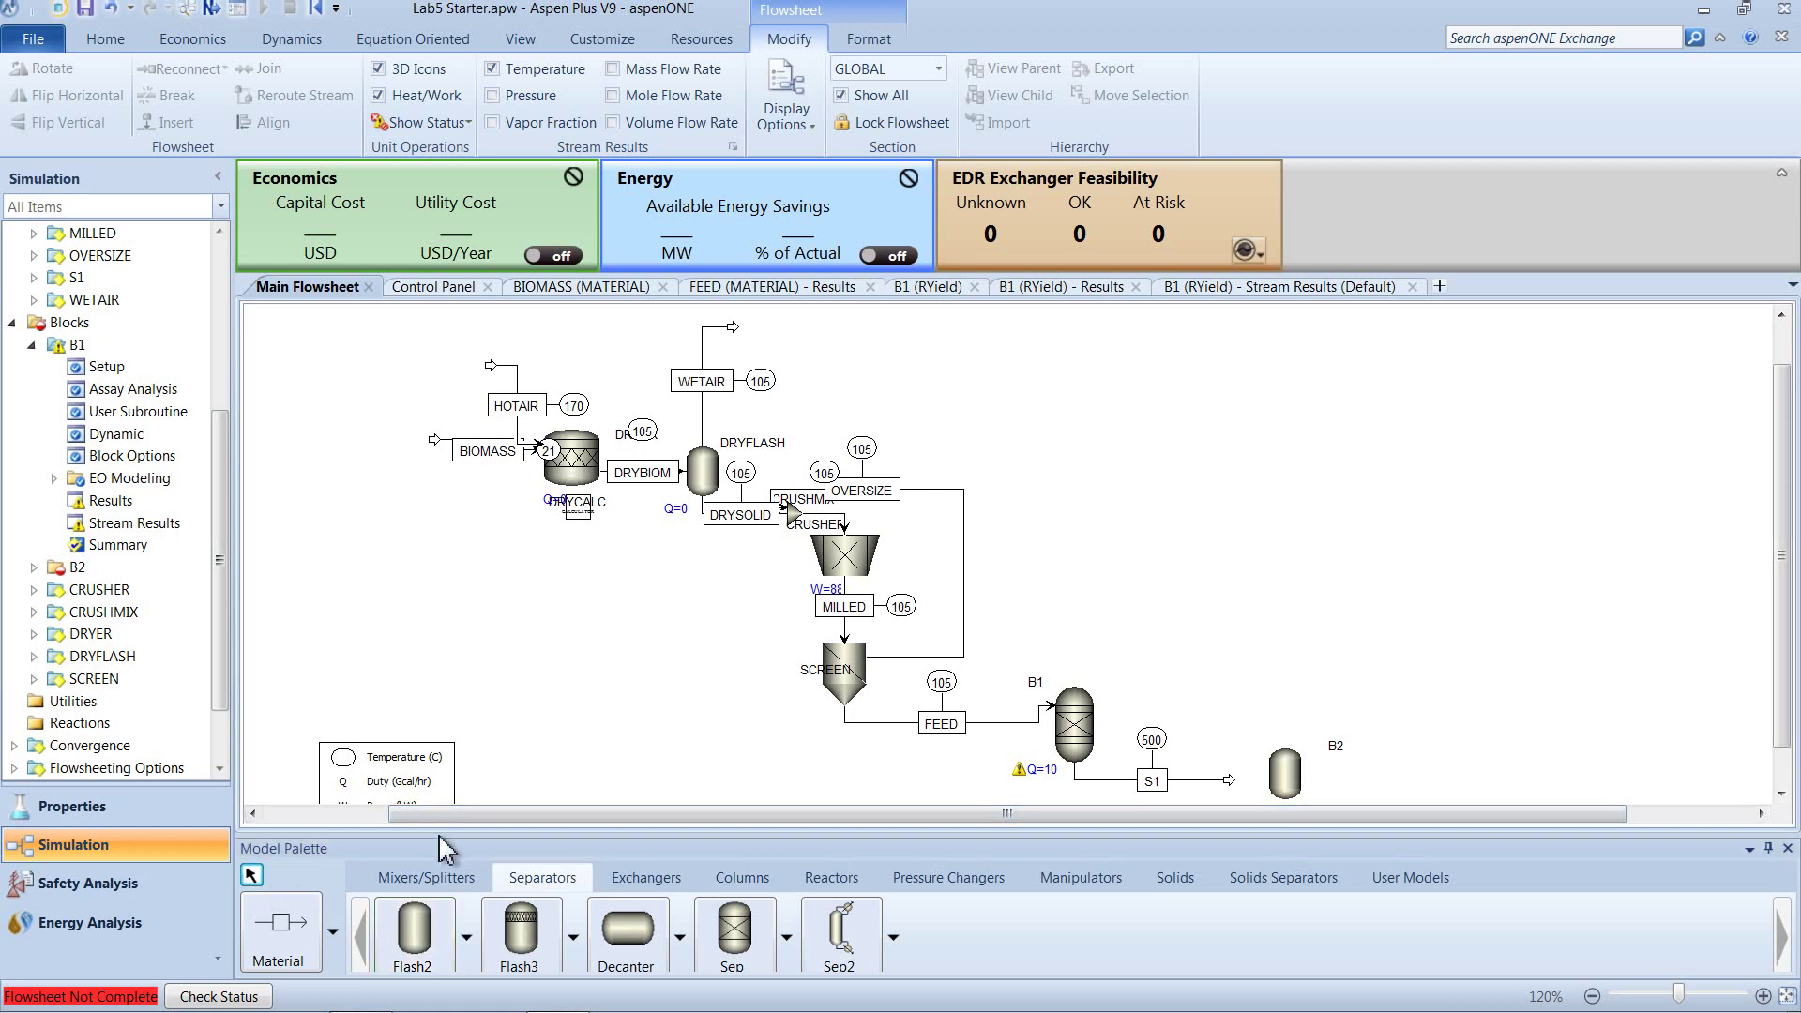
pyautogui.moveTo(459, 853); pyautogui.dragTo(464, 925)
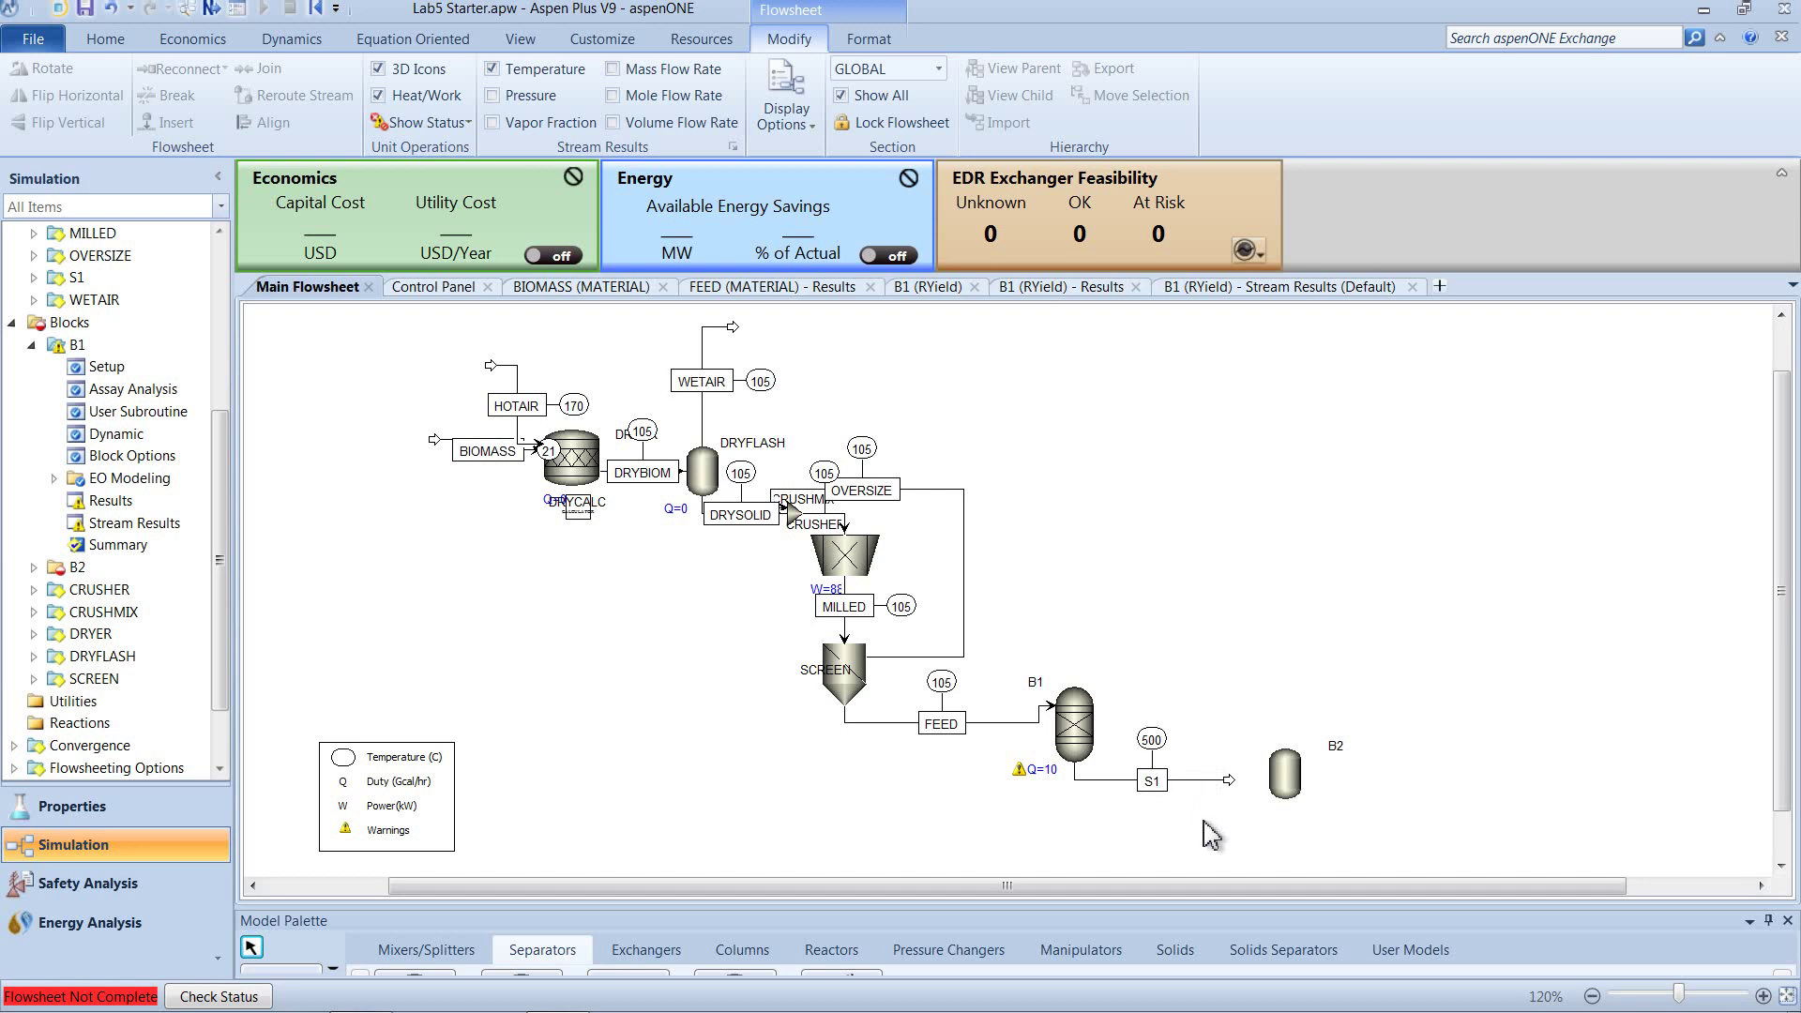
pyautogui.click(1260, 298)
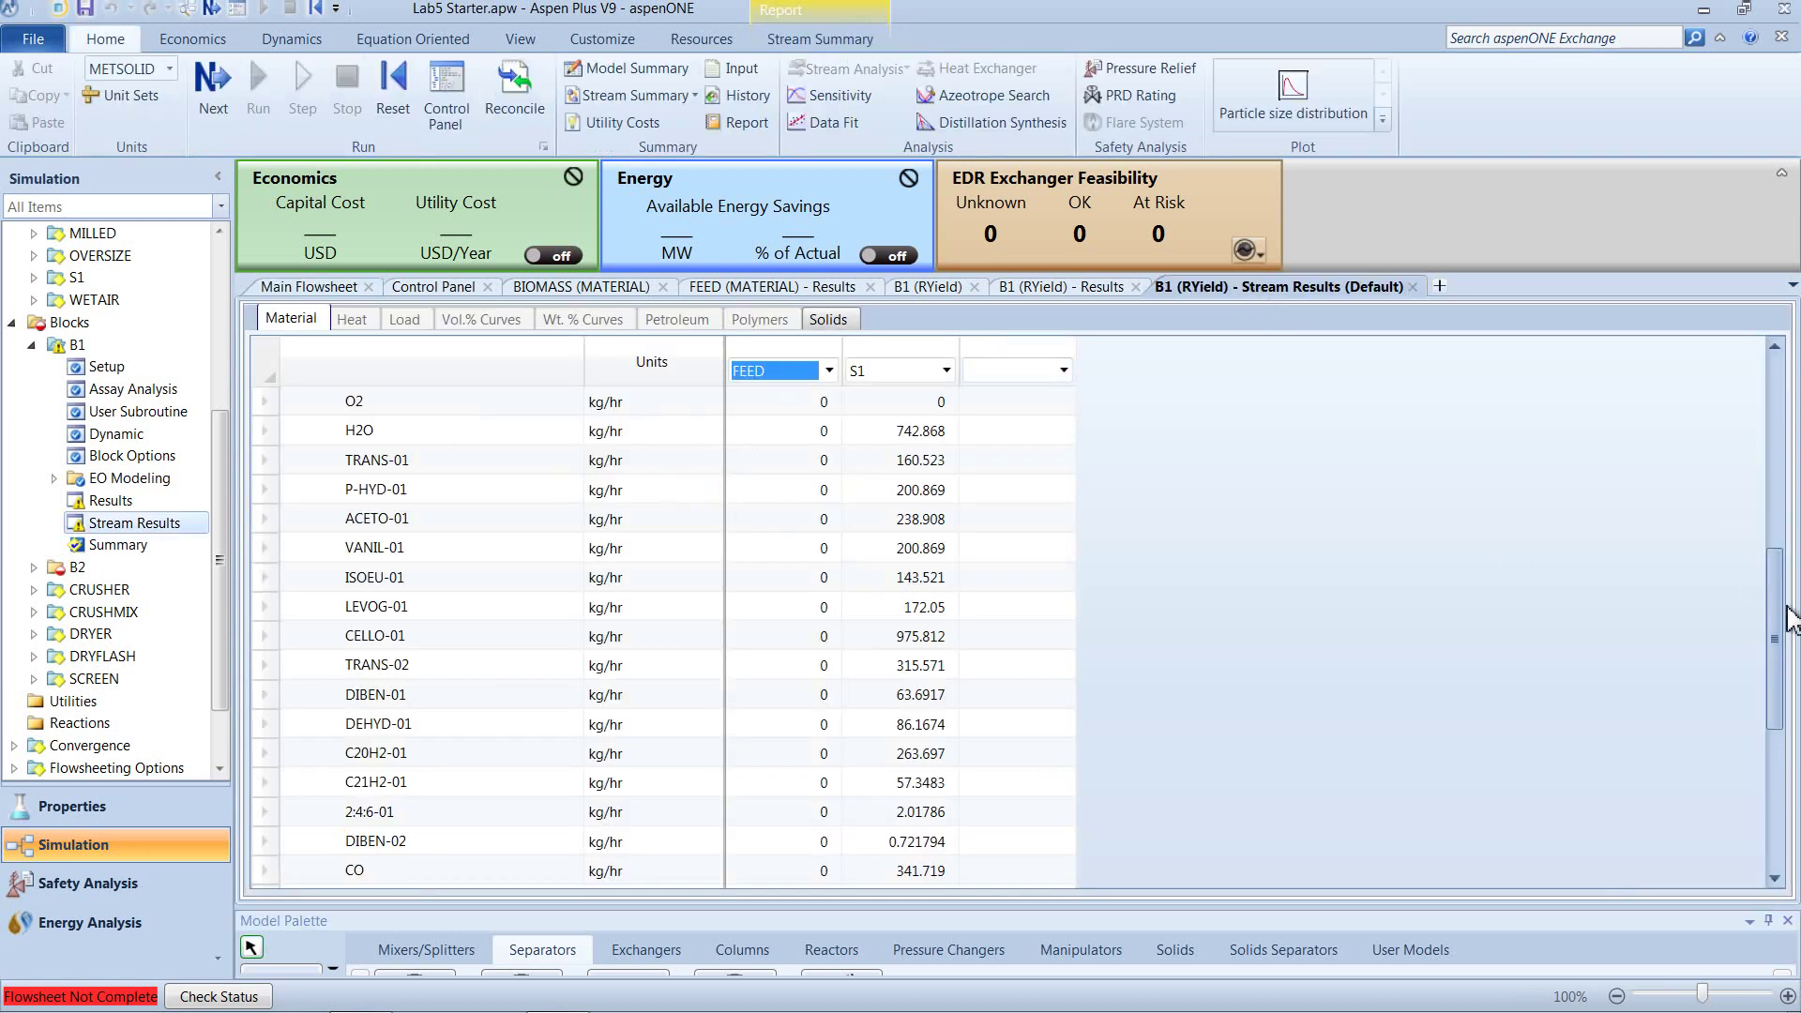
pyautogui.scroll(4, 1782, 491)
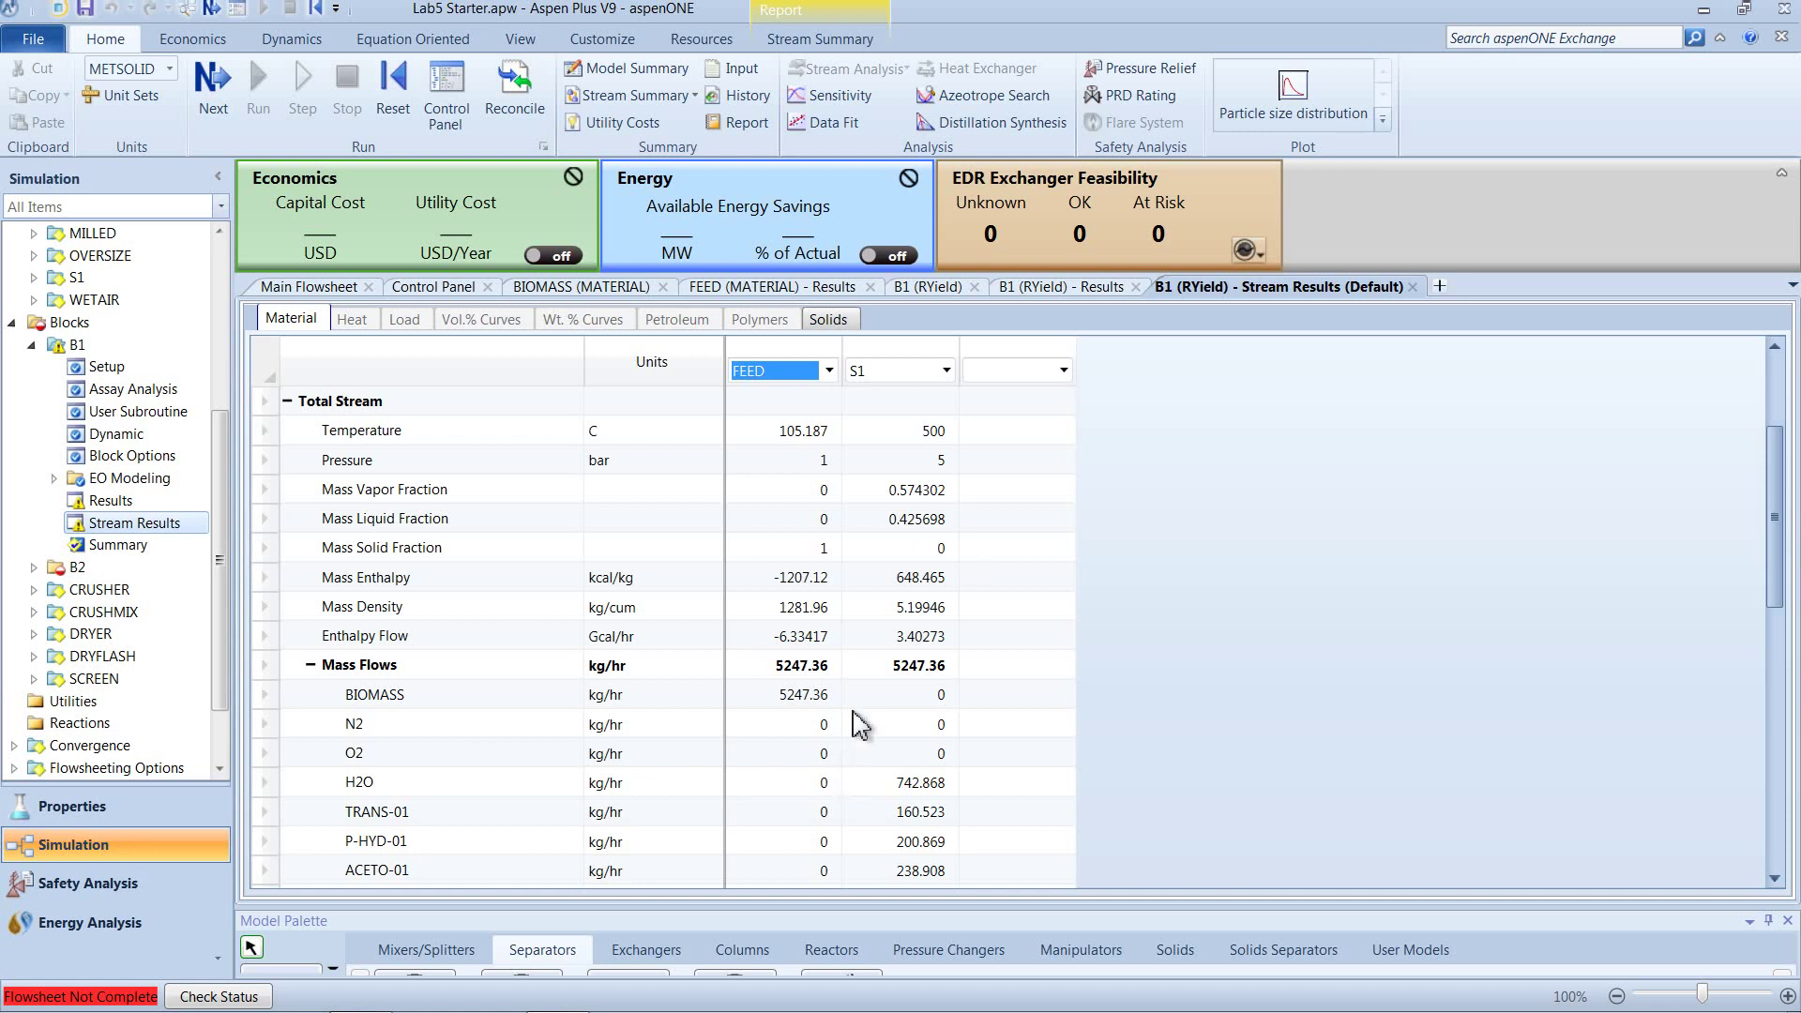
pyautogui.scroll(-5, 861, 725)
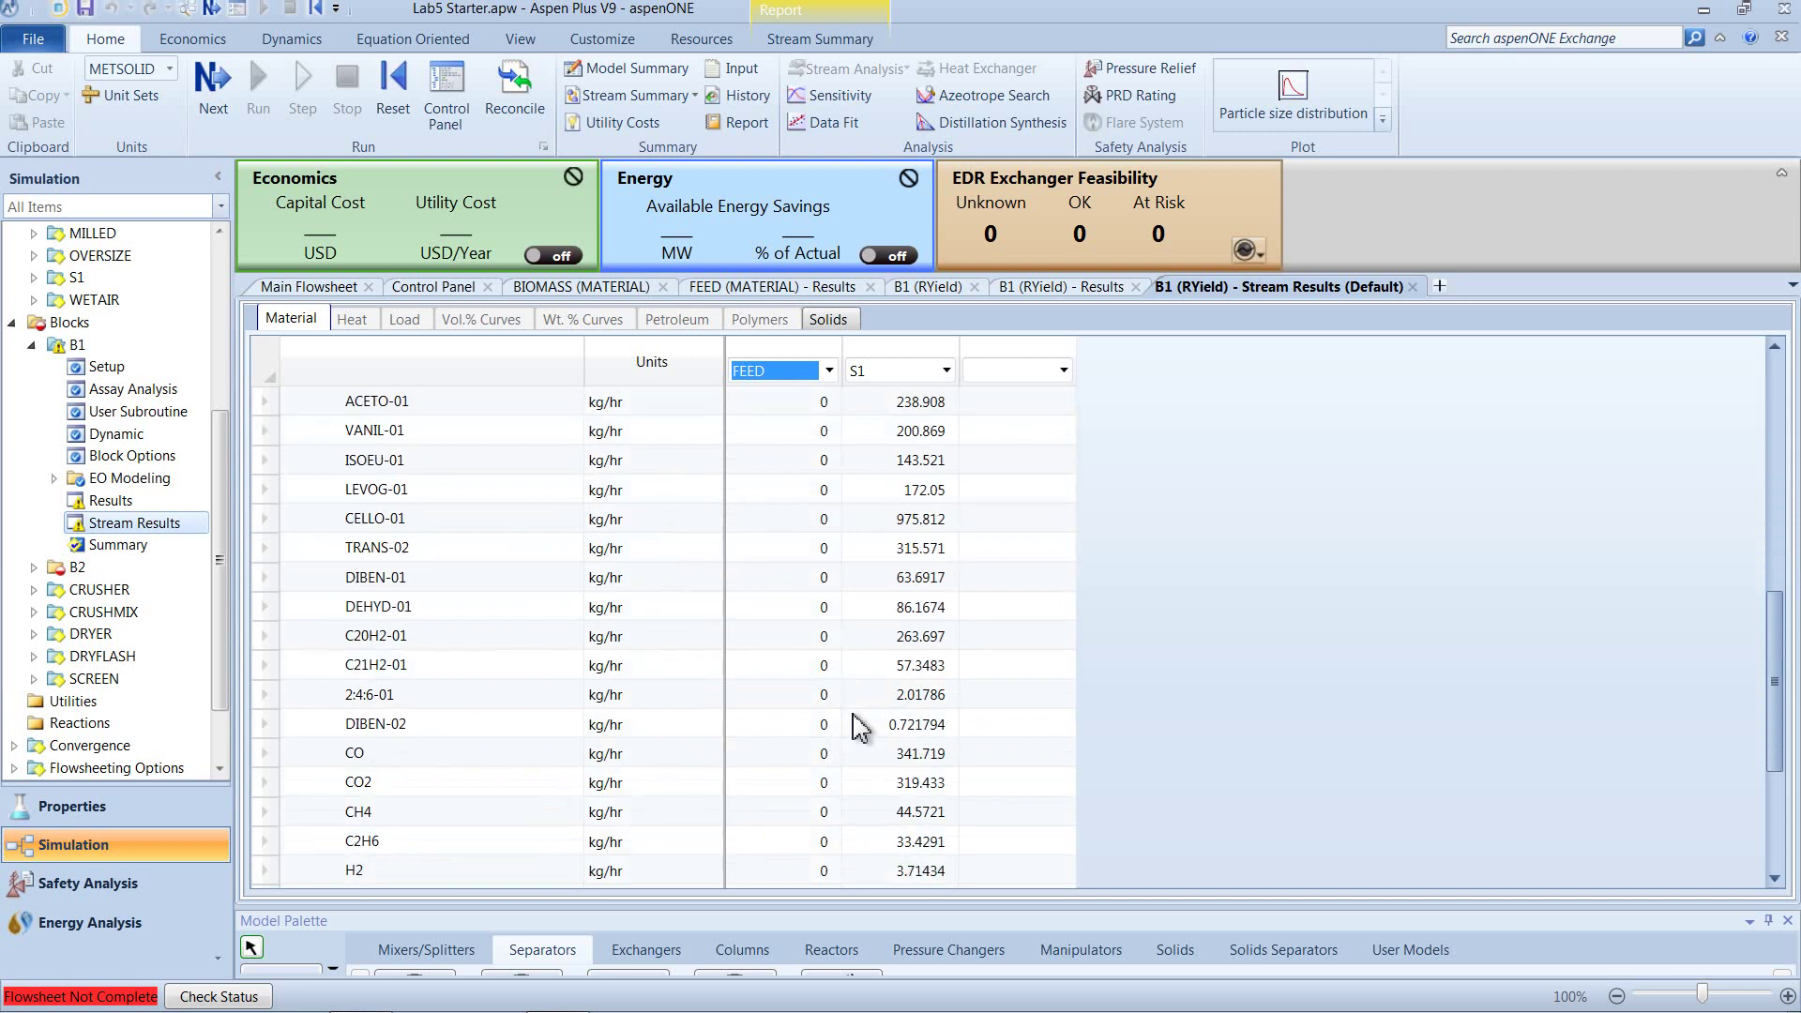
pyautogui.scroll(-3, 862, 725)
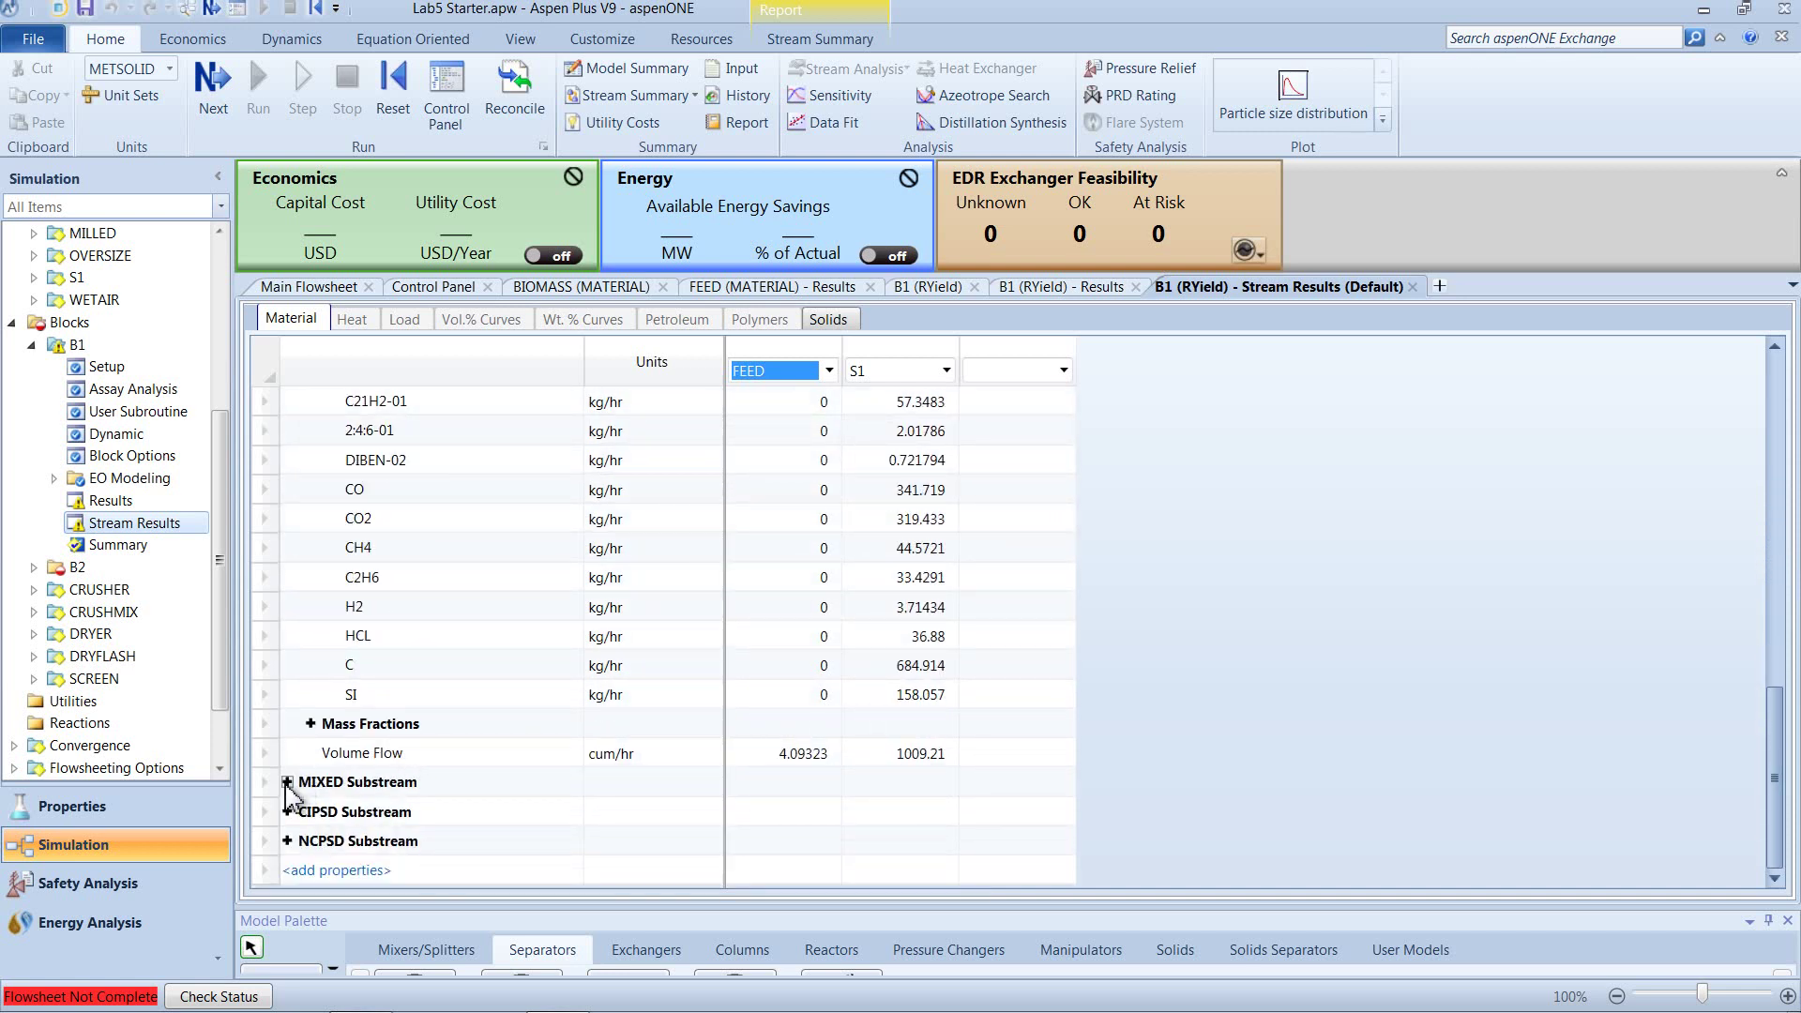
pyautogui.click(288, 812)
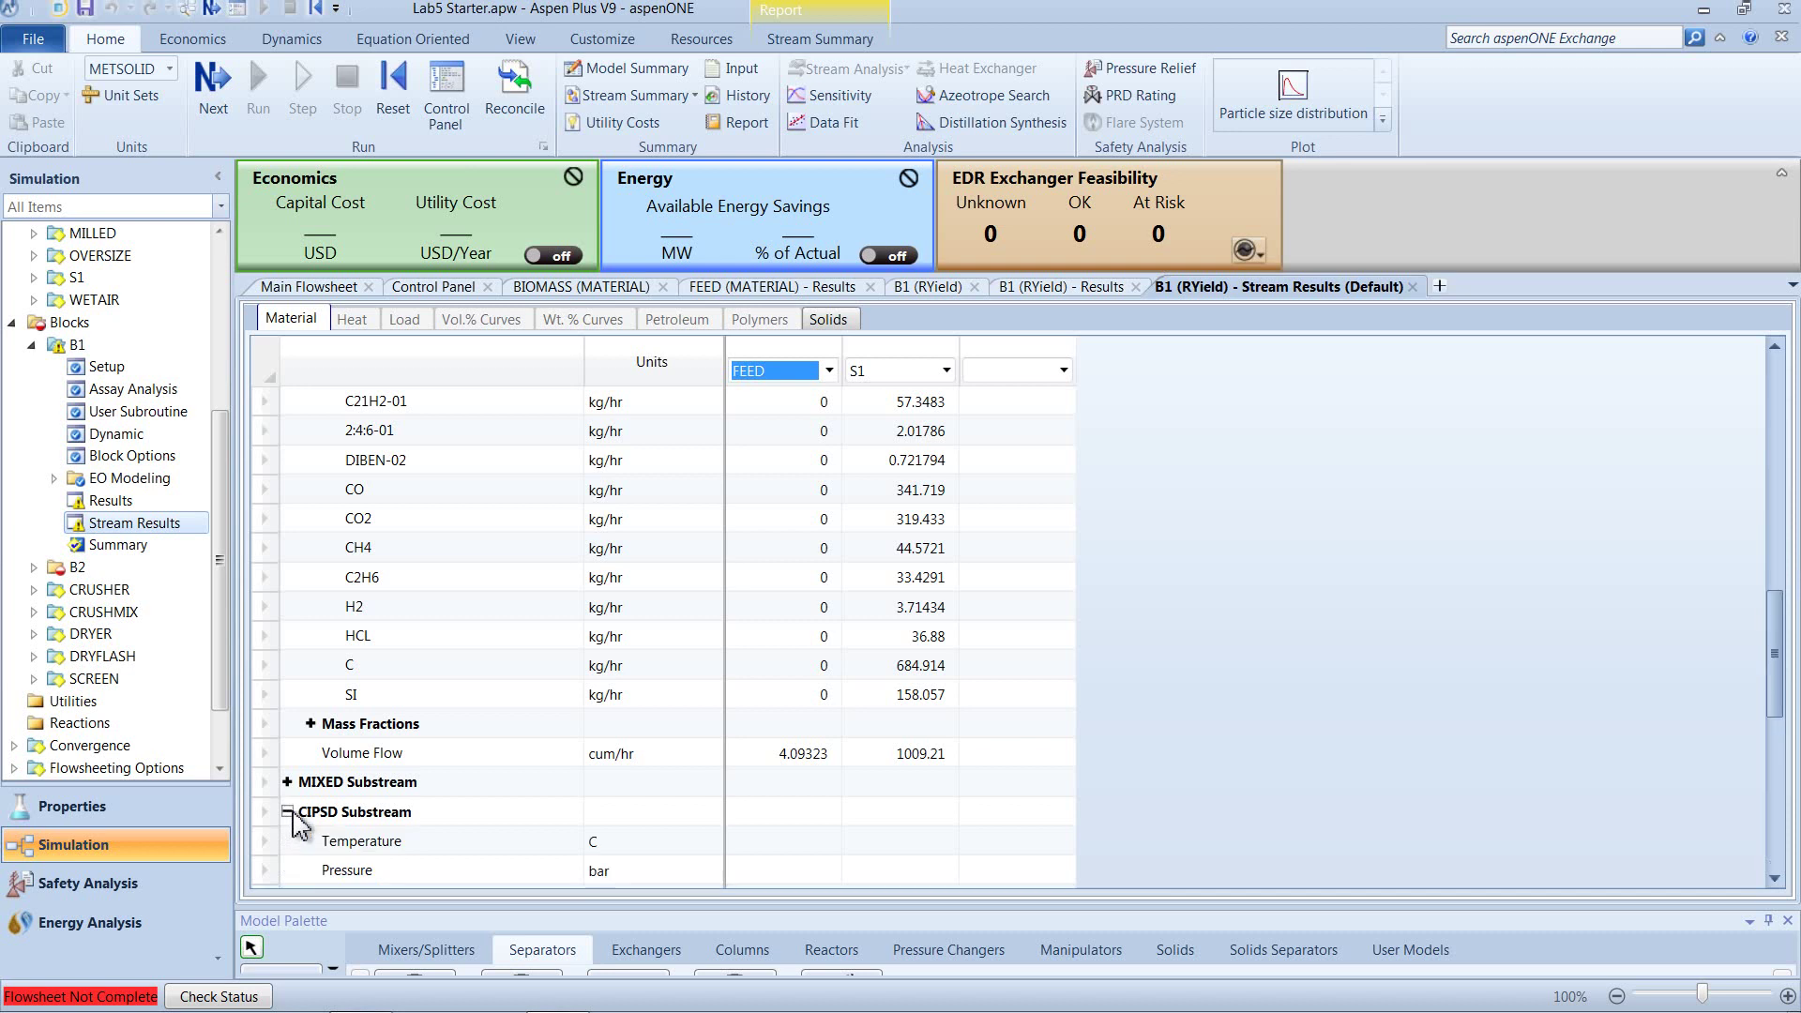
pyautogui.scroll(-2, 299, 824)
pyautogui.scroll(-5, 301, 824)
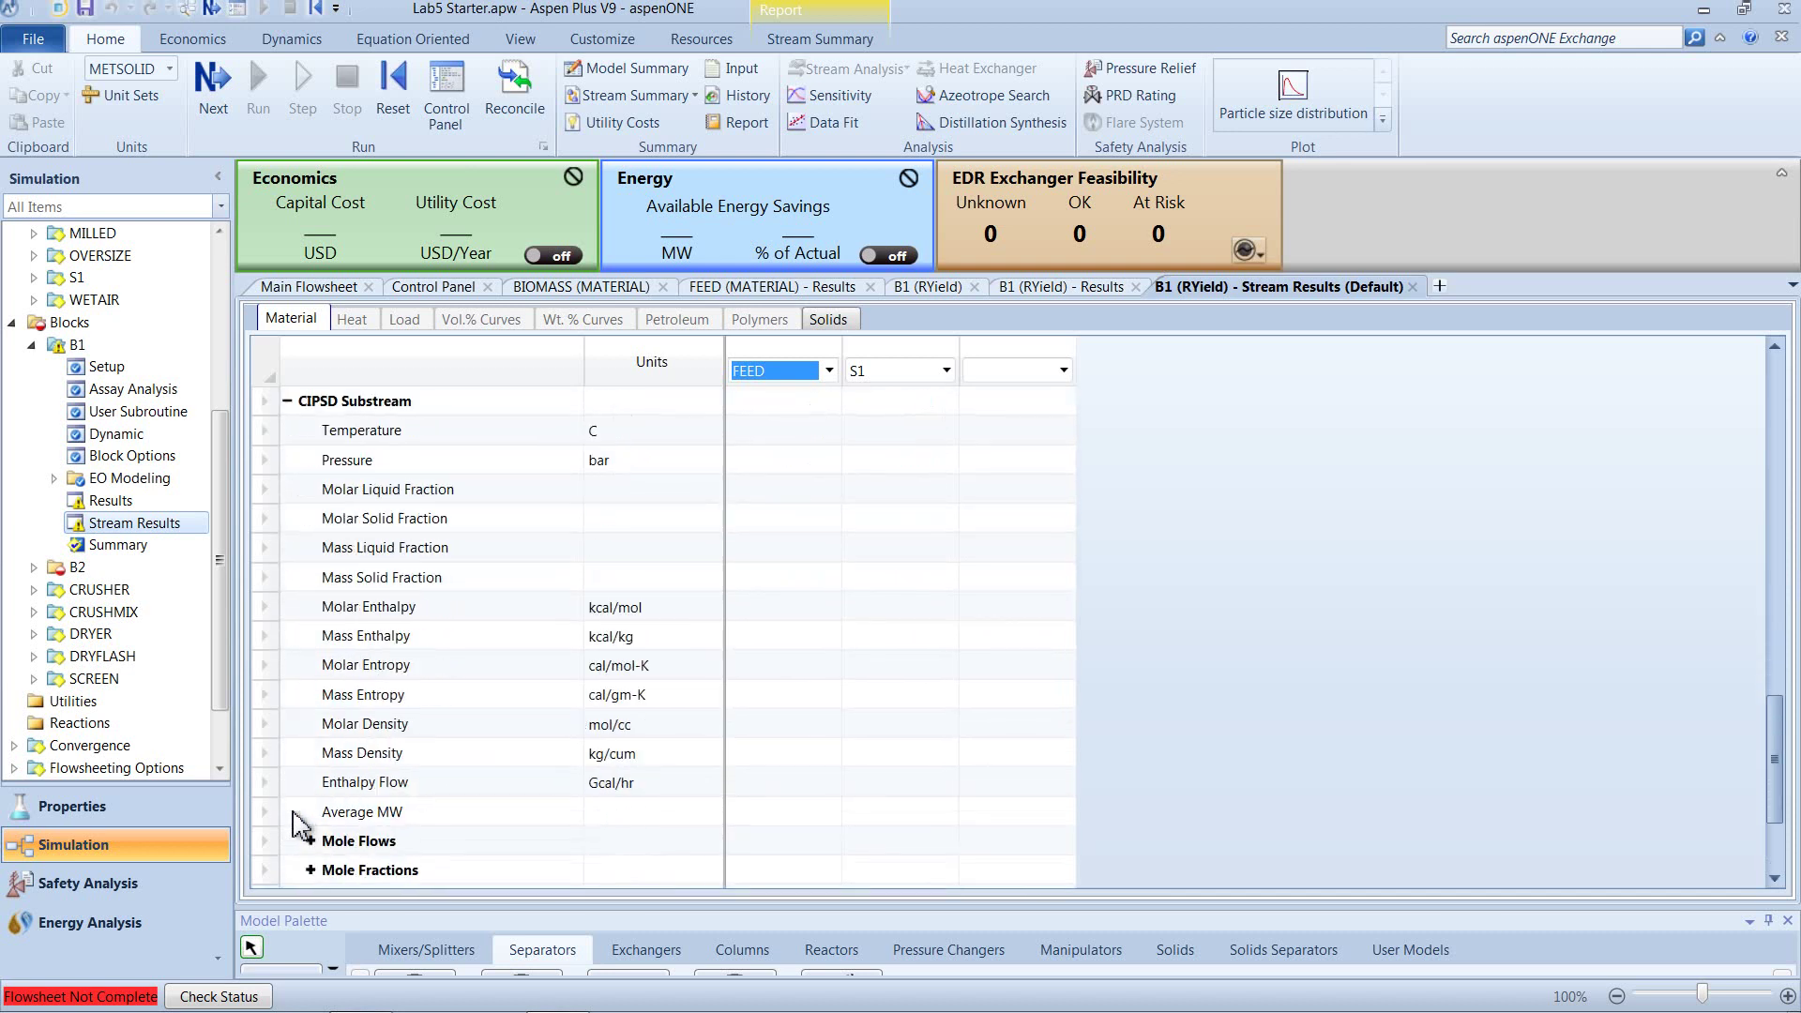
pyautogui.click(312, 784)
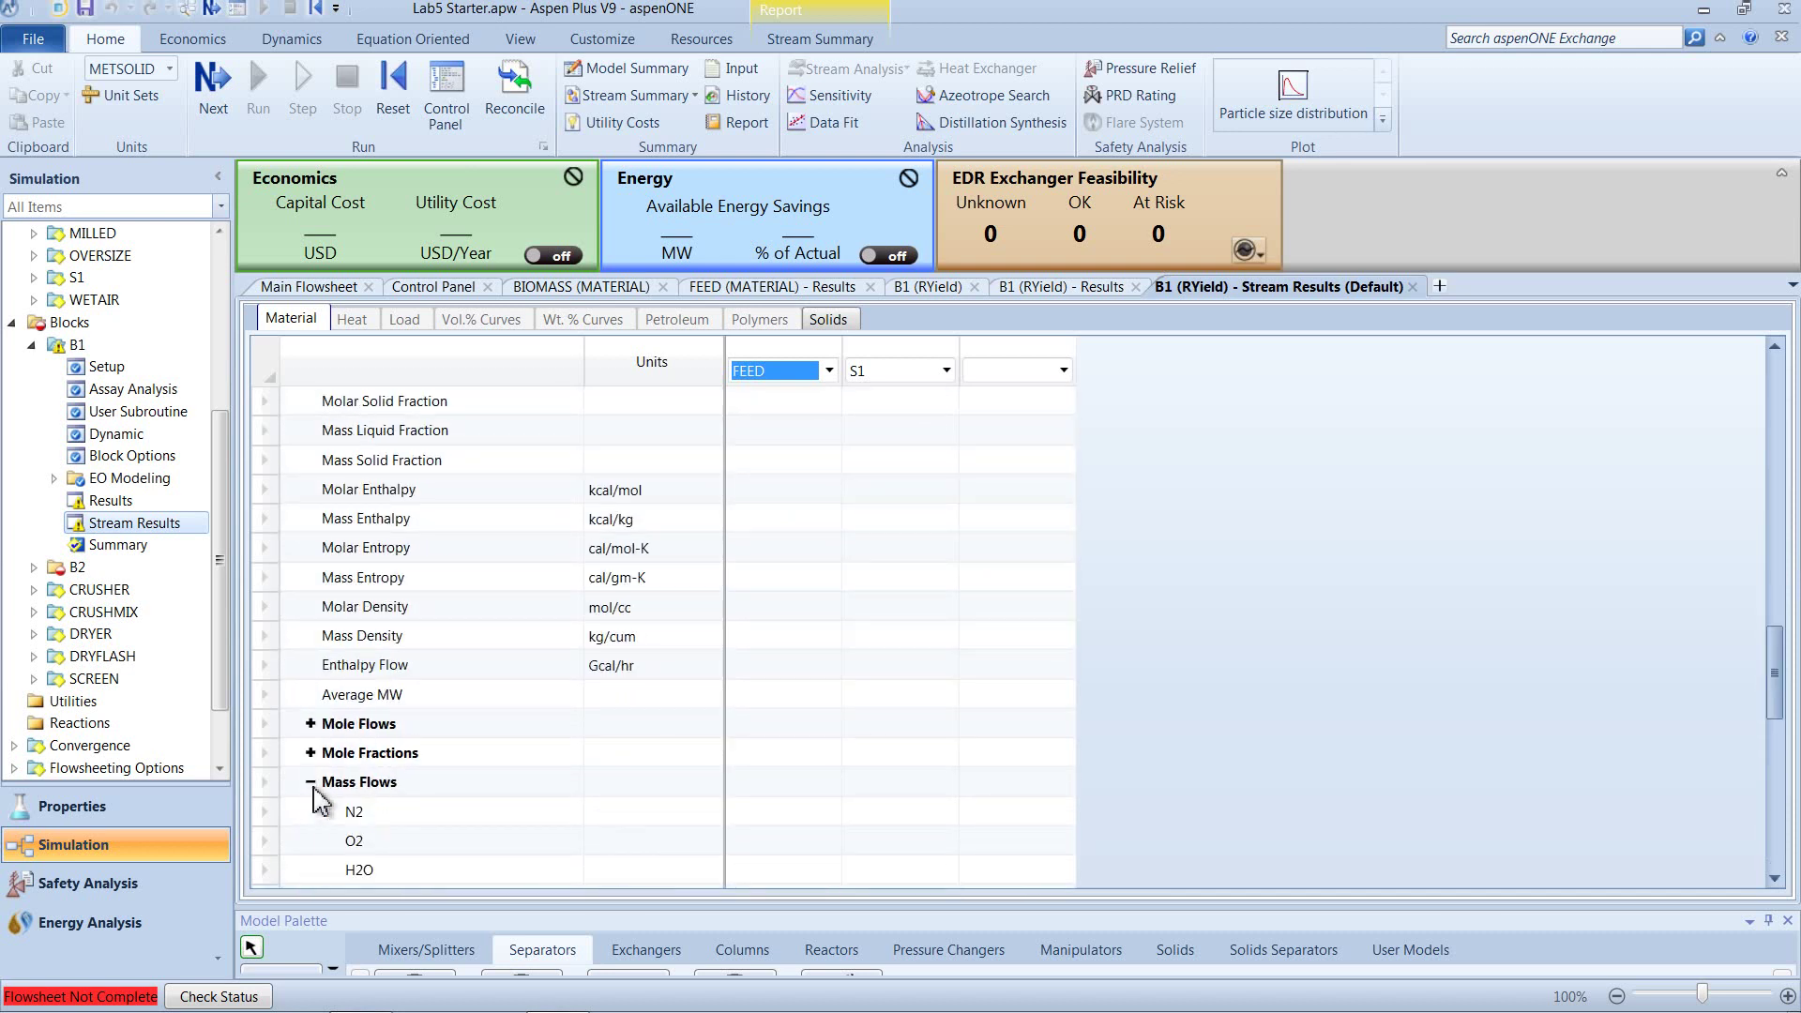
pyautogui.scroll(-8, 319, 800)
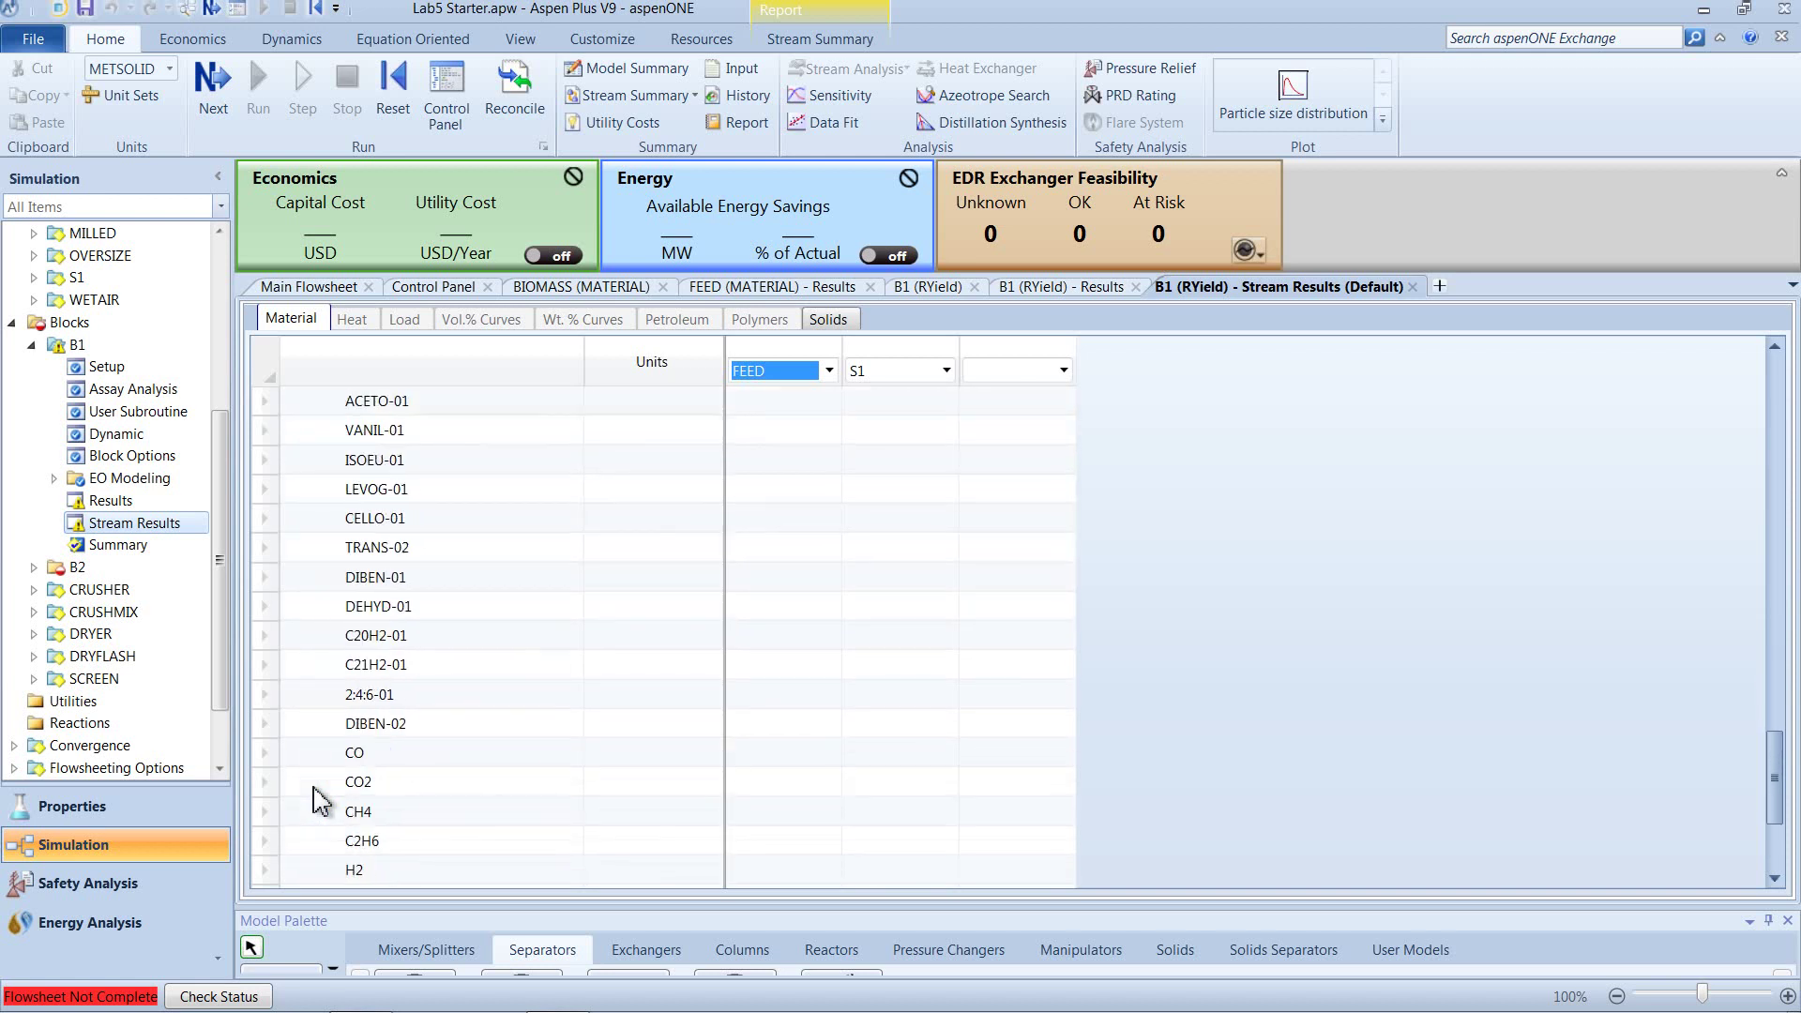
pyautogui.scroll(-1, 321, 800)
pyautogui.scroll(5, 319, 801)
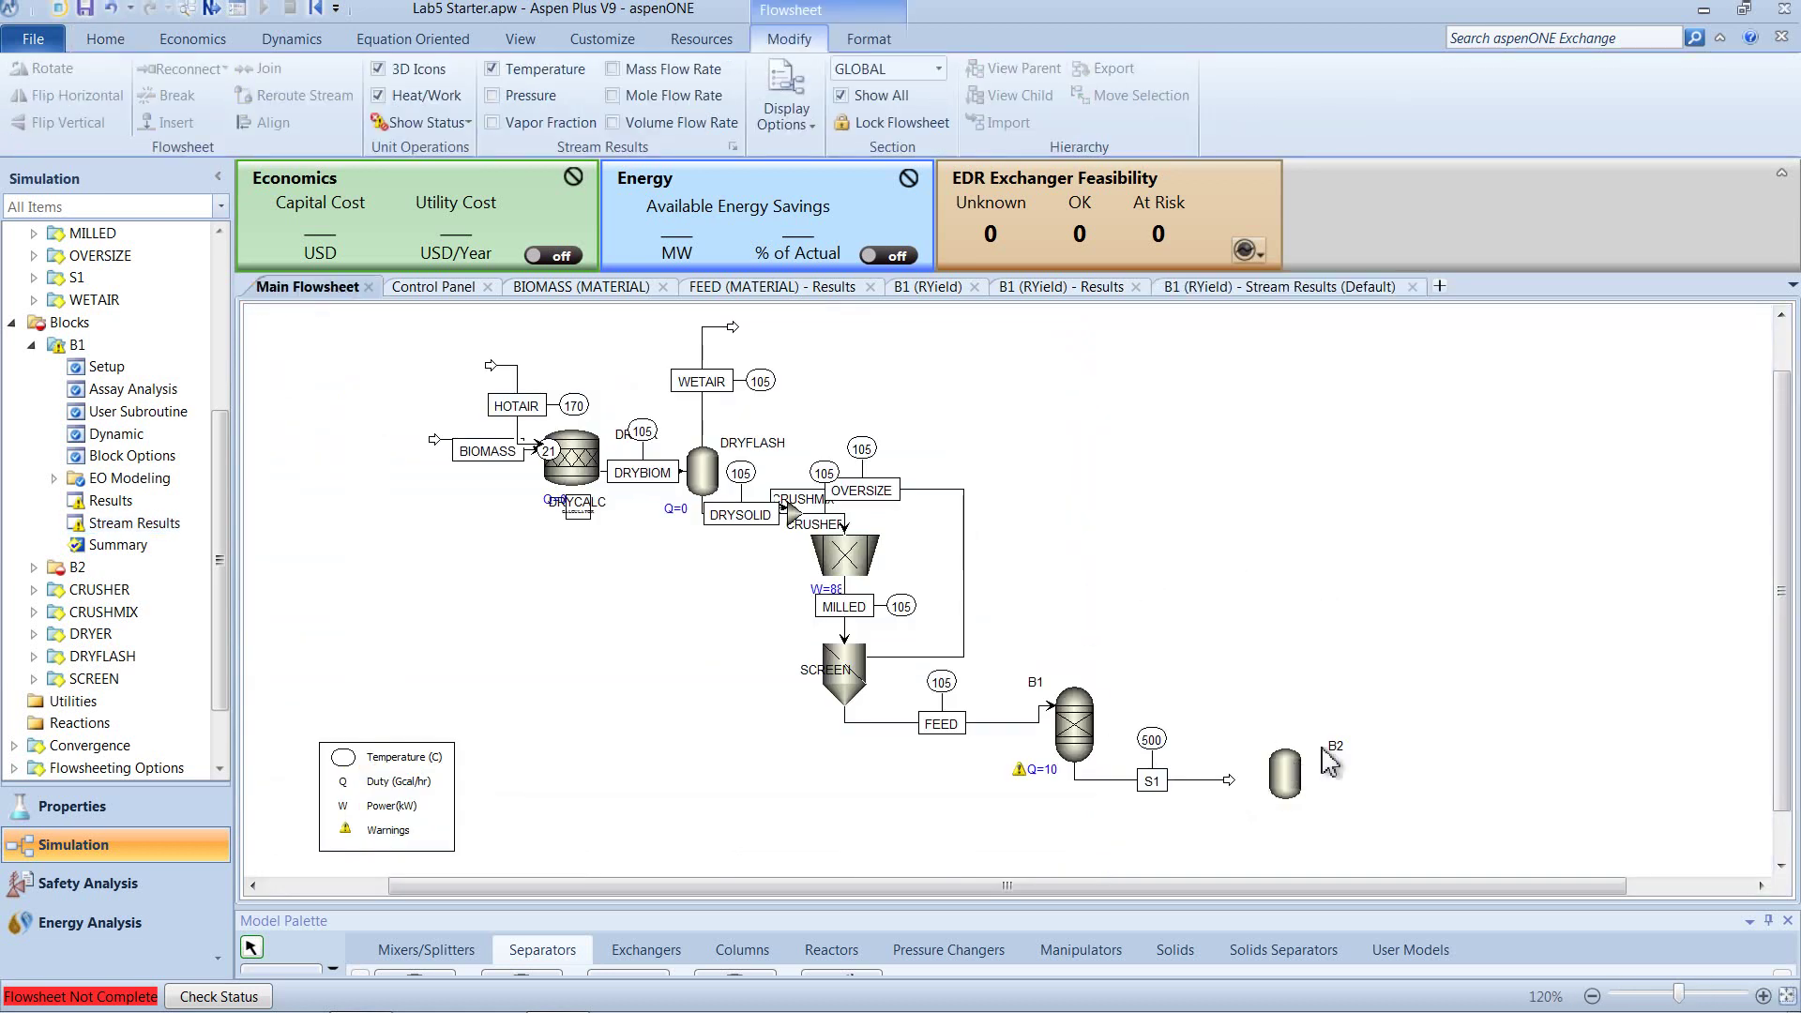
# - Reconnect stream S1's end to B2's feed inlet
pyautogui.rightClick(1213, 793)
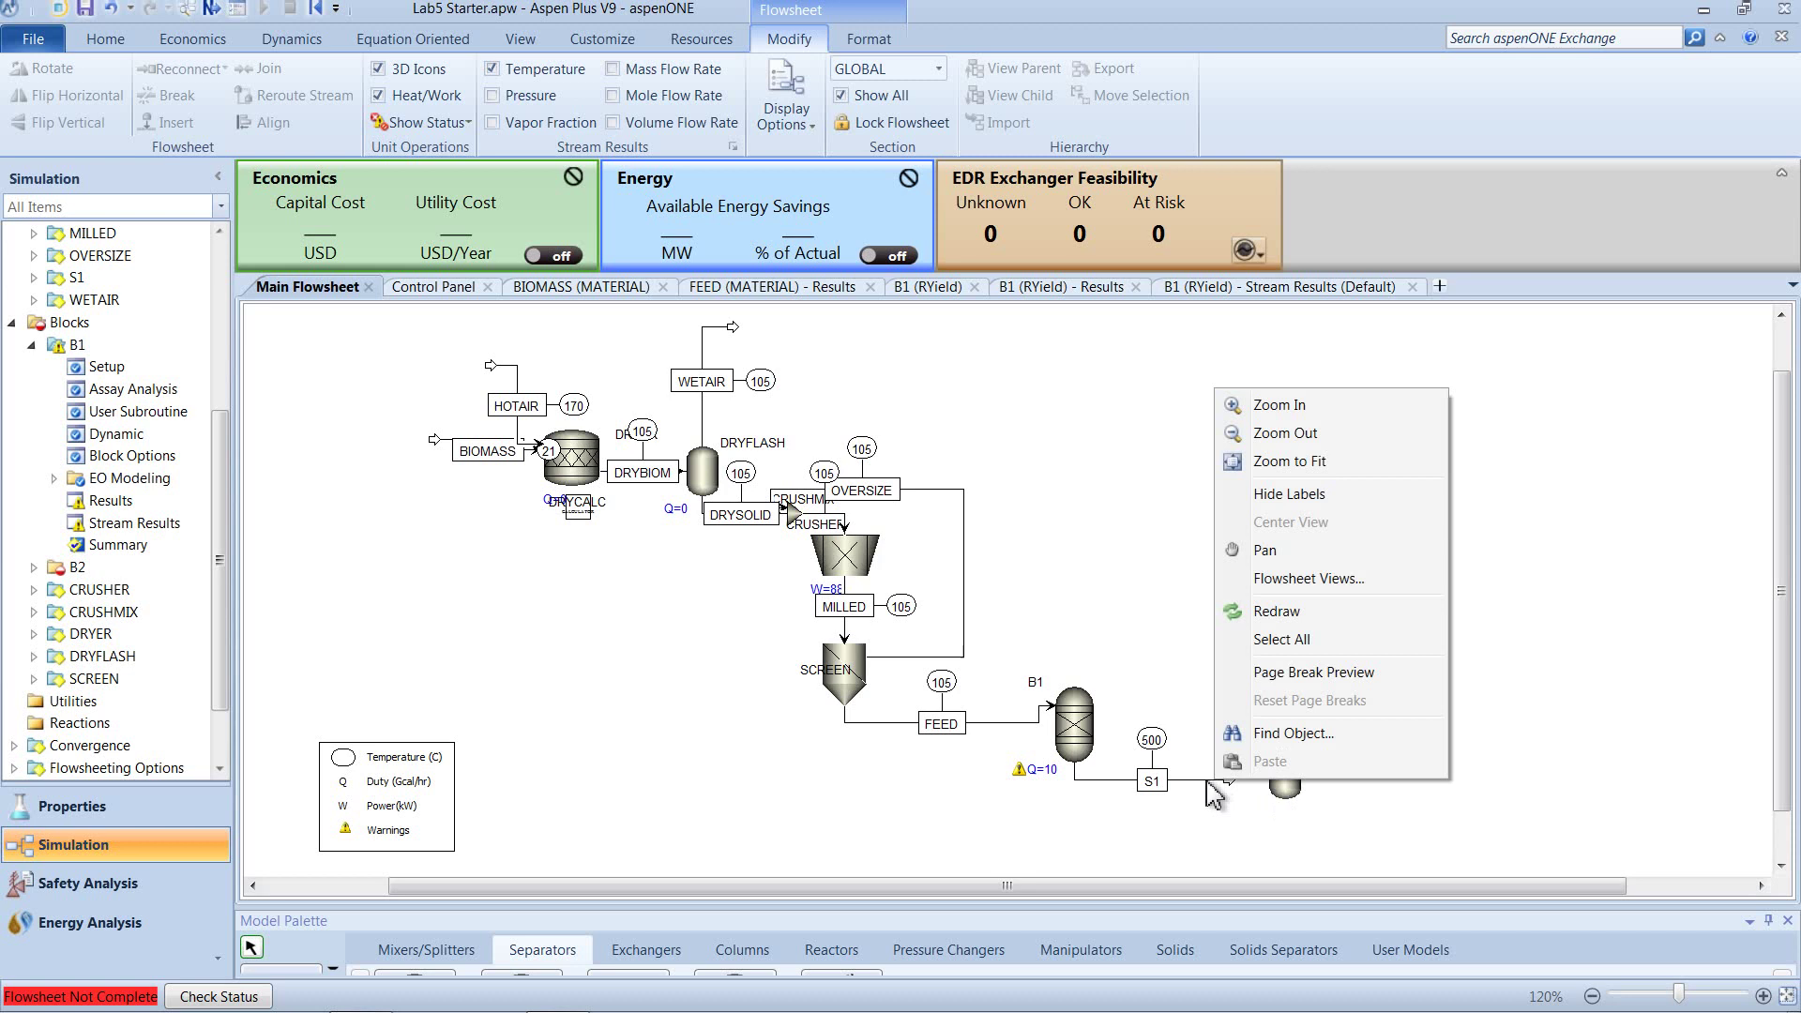
pyautogui.click(1210, 781)
pyautogui.rightClick(1211, 780)
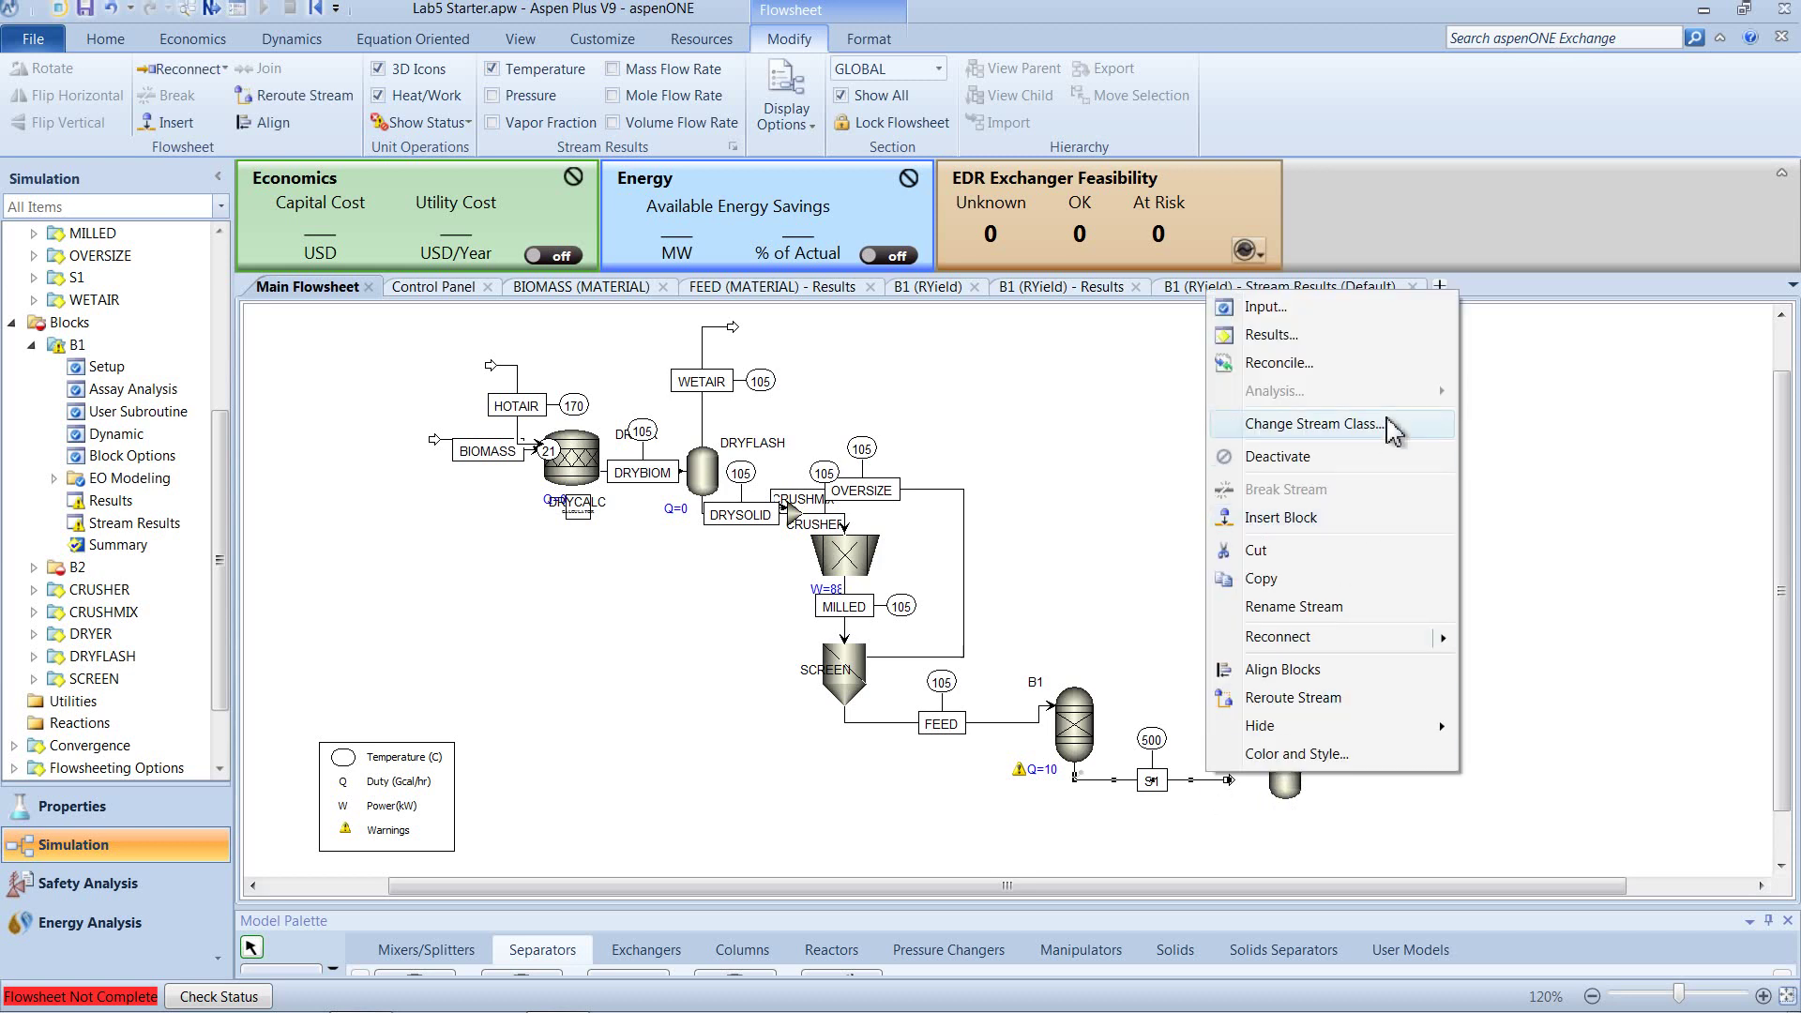
pyautogui.moveTo(1429, 642)
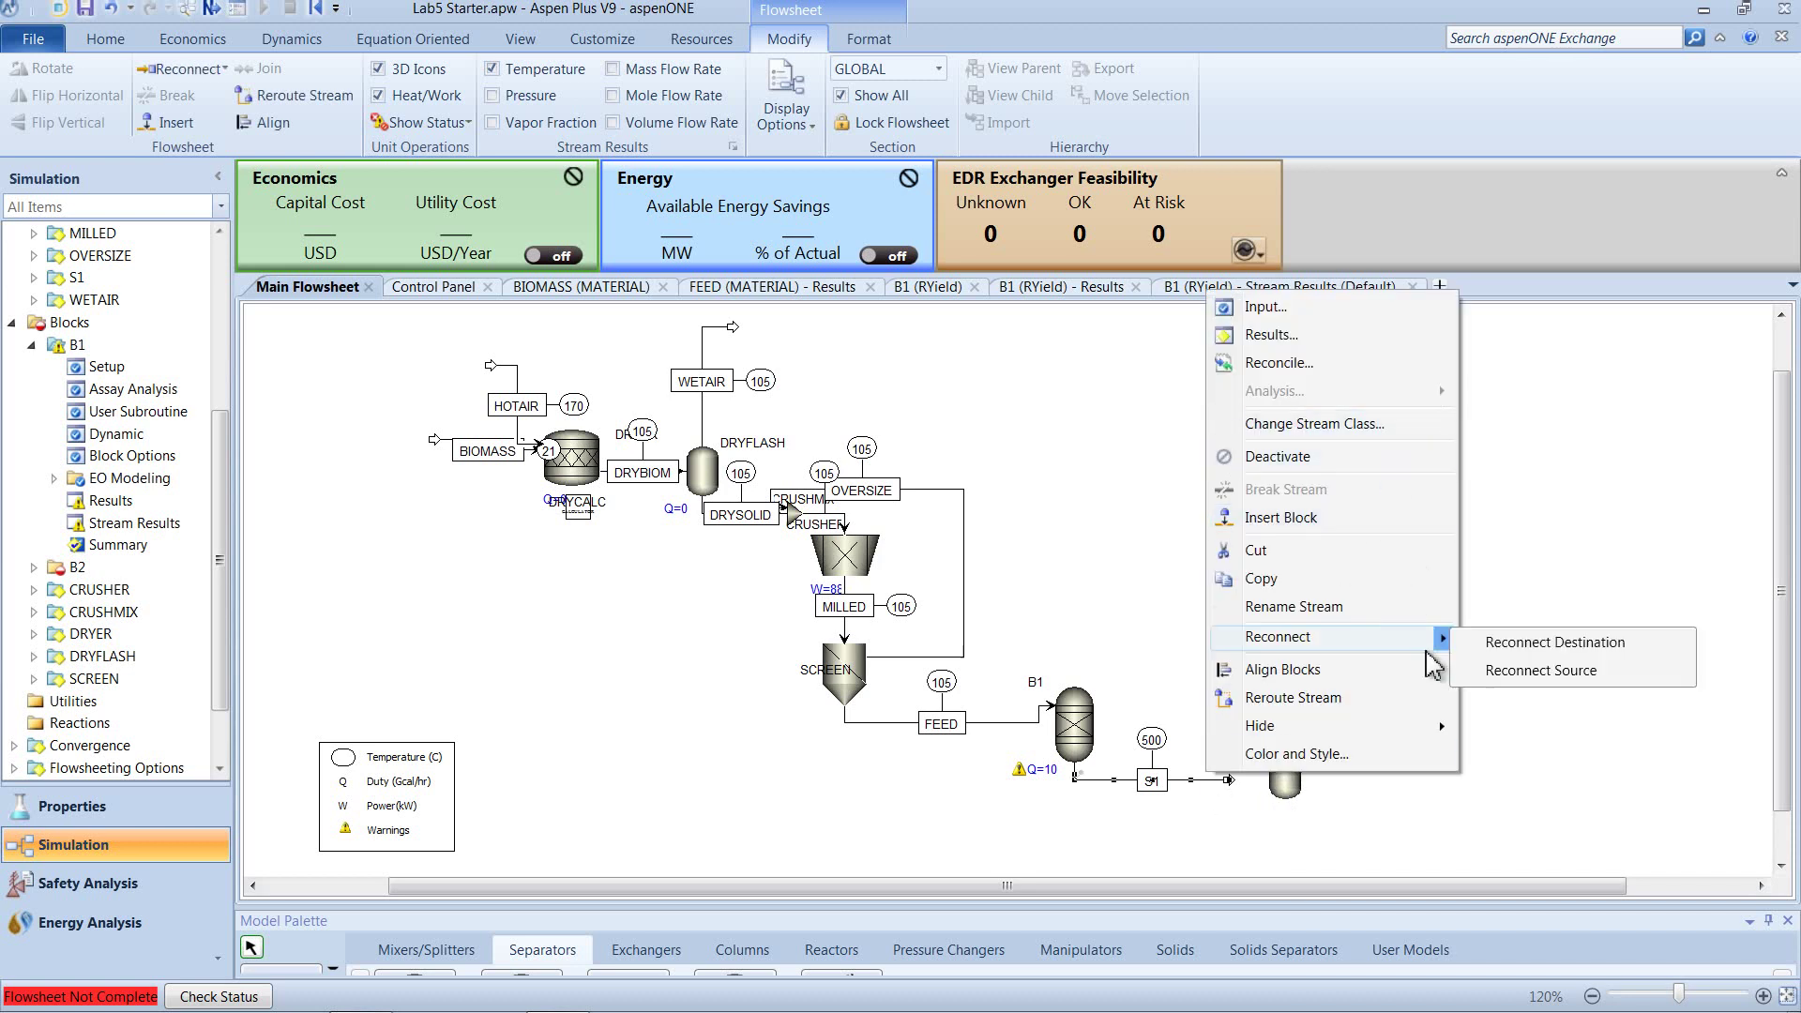
pyautogui.click(1499, 645)
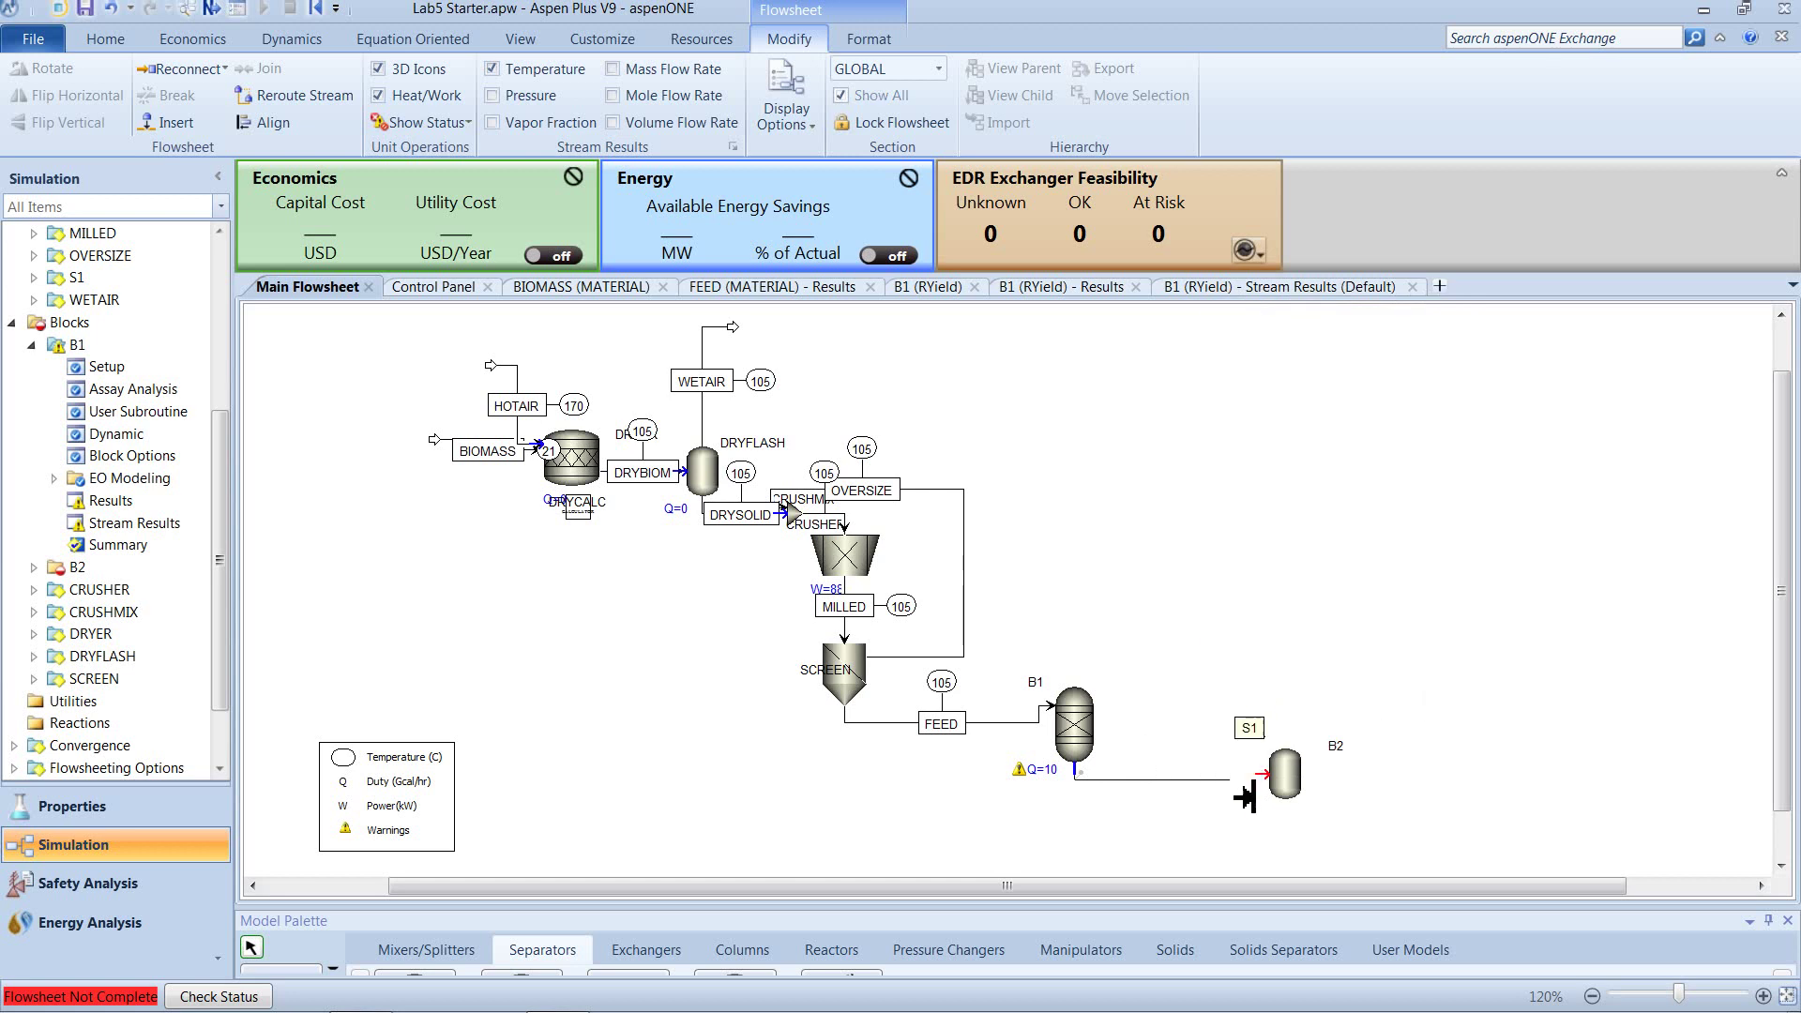
pyautogui.click(1264, 776)
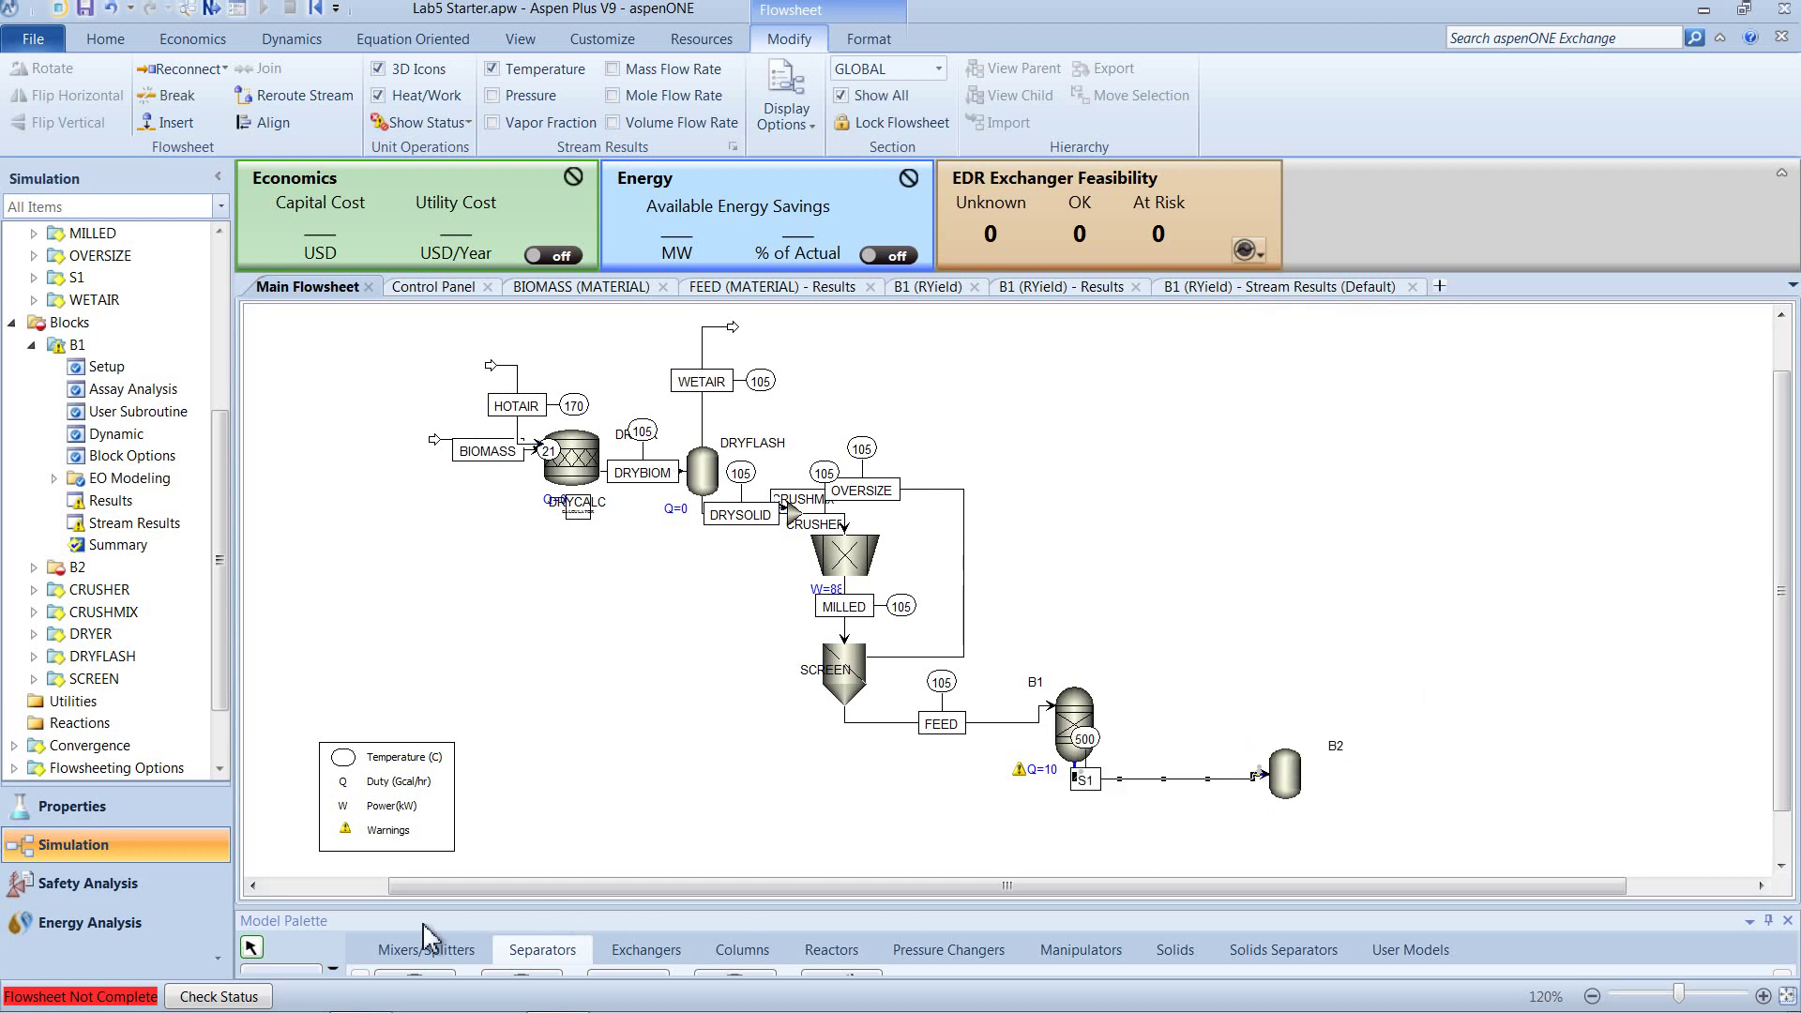
pyautogui.click(284, 973)
# - Draw outlet stream S2 from B2's vapor port and S3 from its bottom port
pyautogui.click(284, 972)
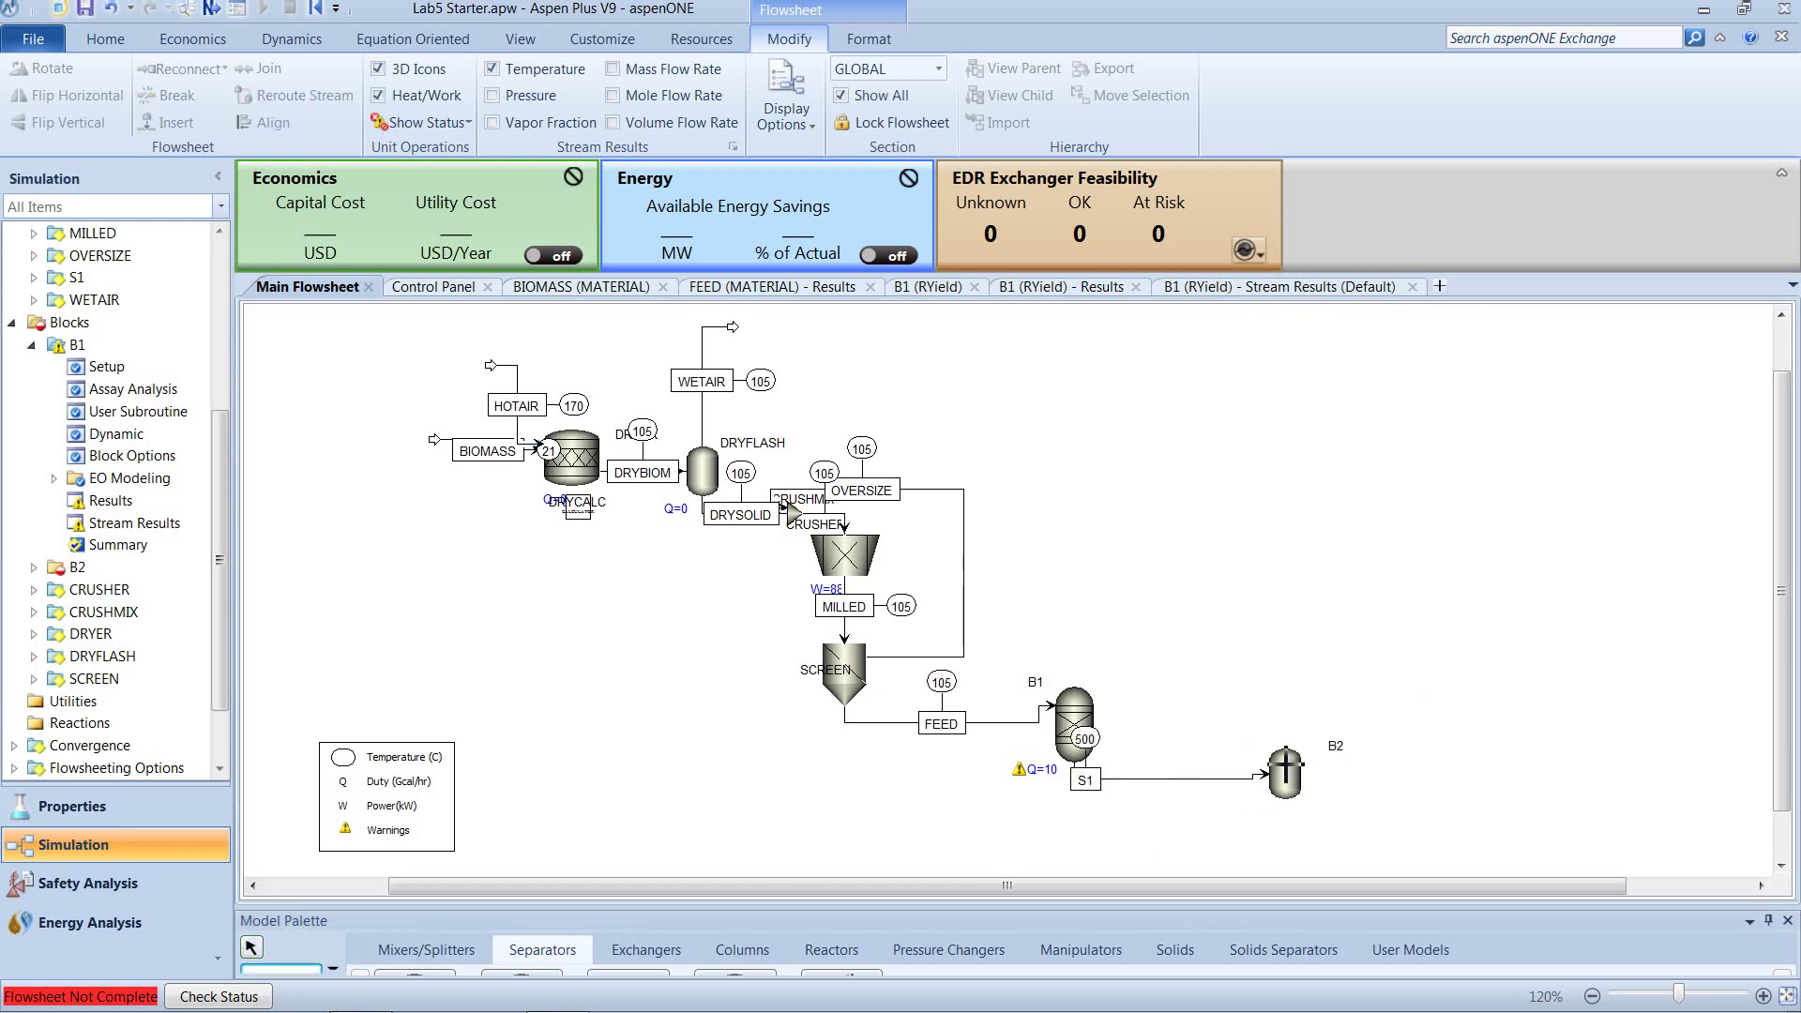
pyautogui.click(1285, 747)
pyautogui.click(1354, 668)
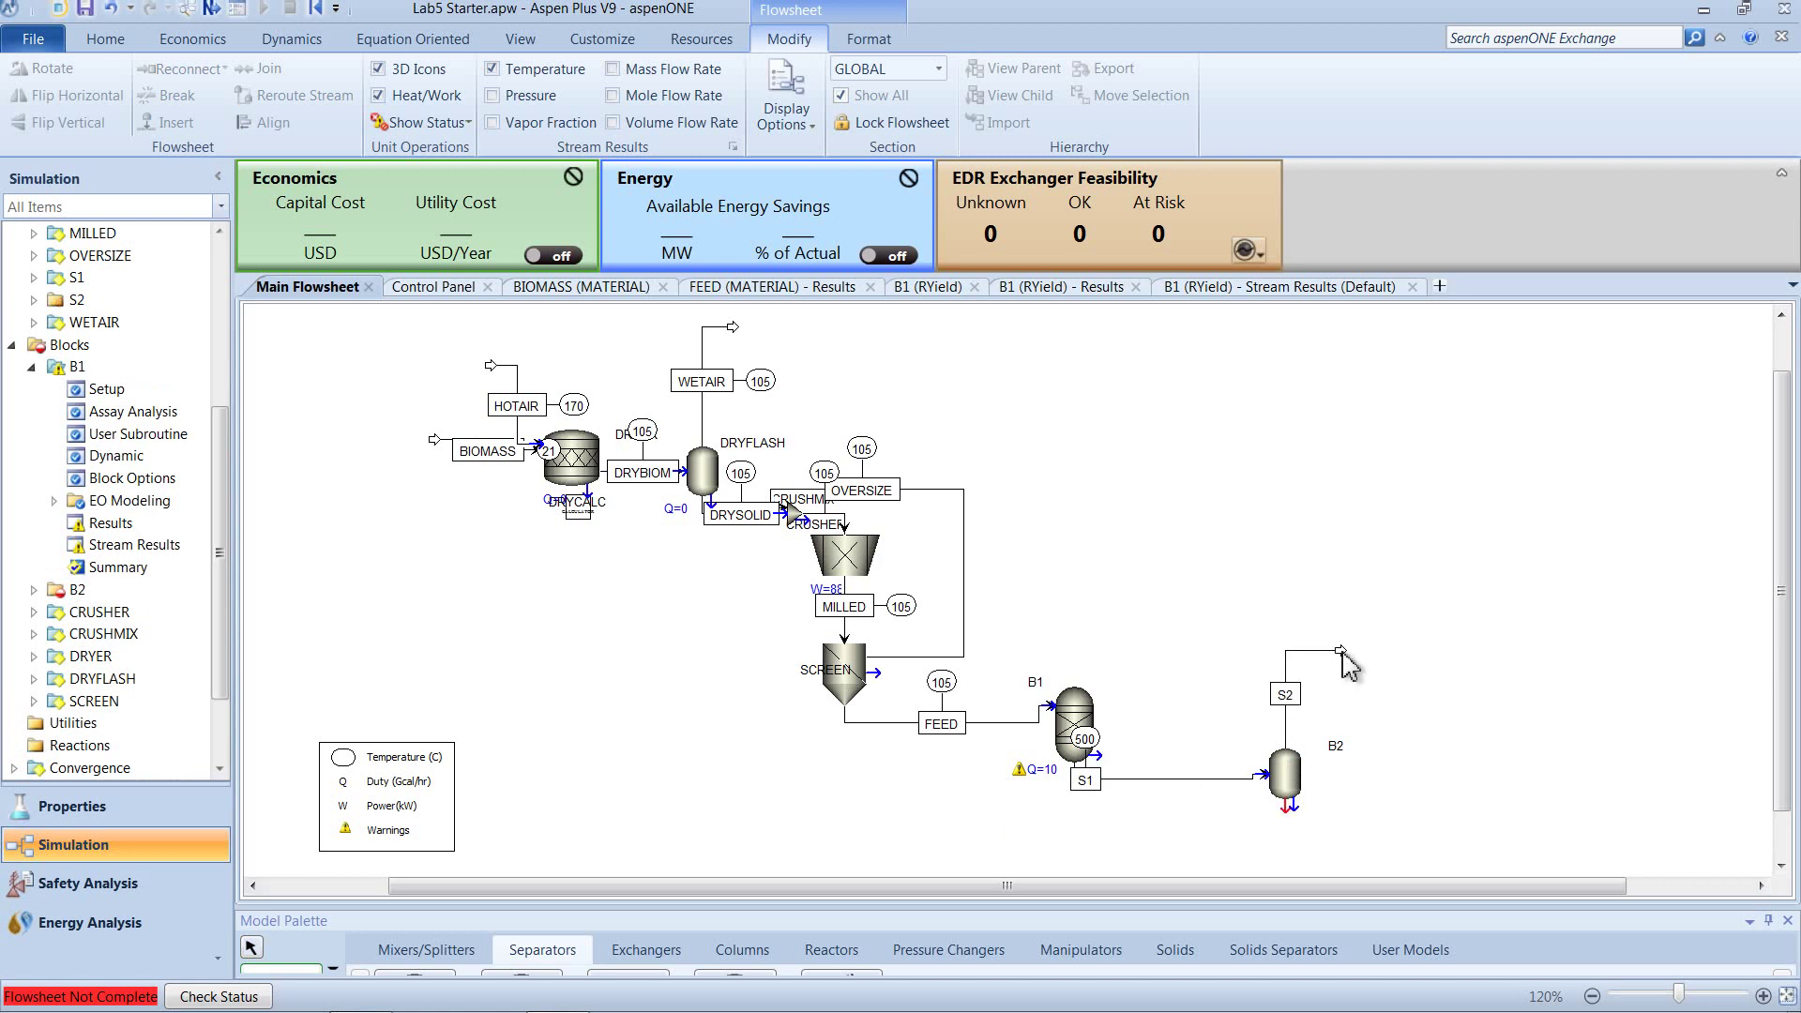
pyautogui.click(1305, 825)
pyautogui.click(1381, 849)
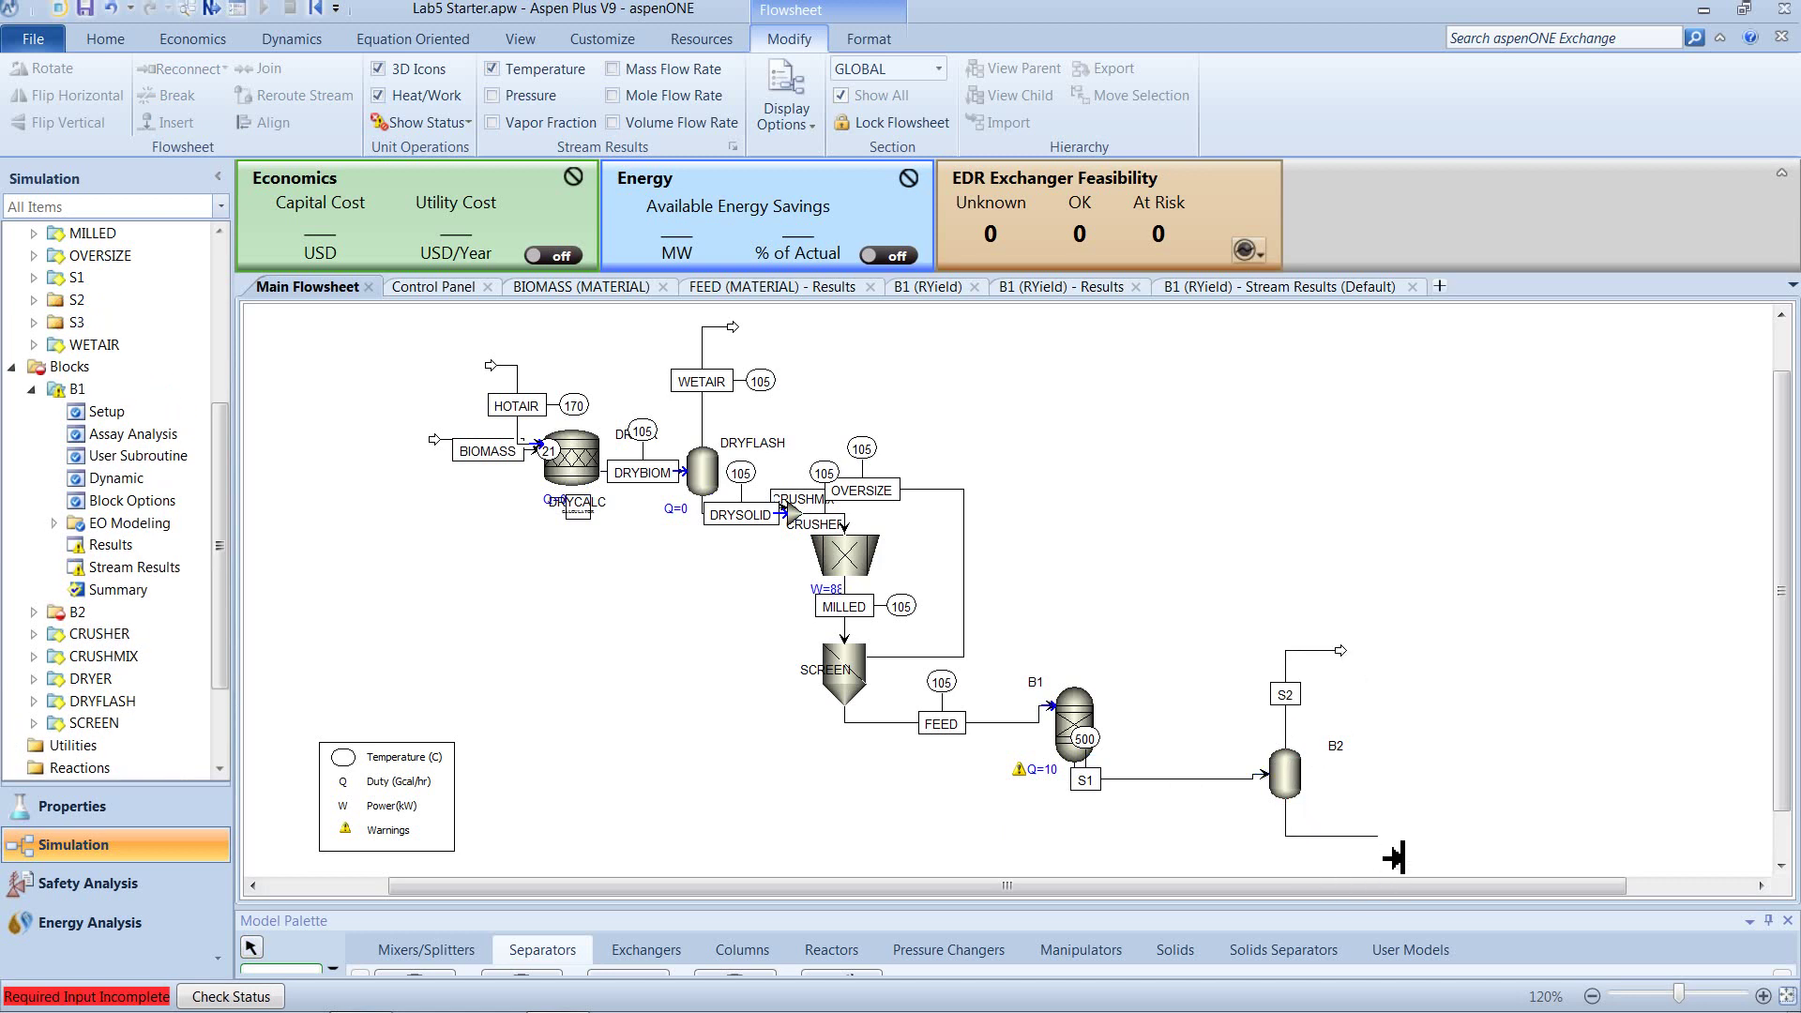
pyautogui.click(253, 949)
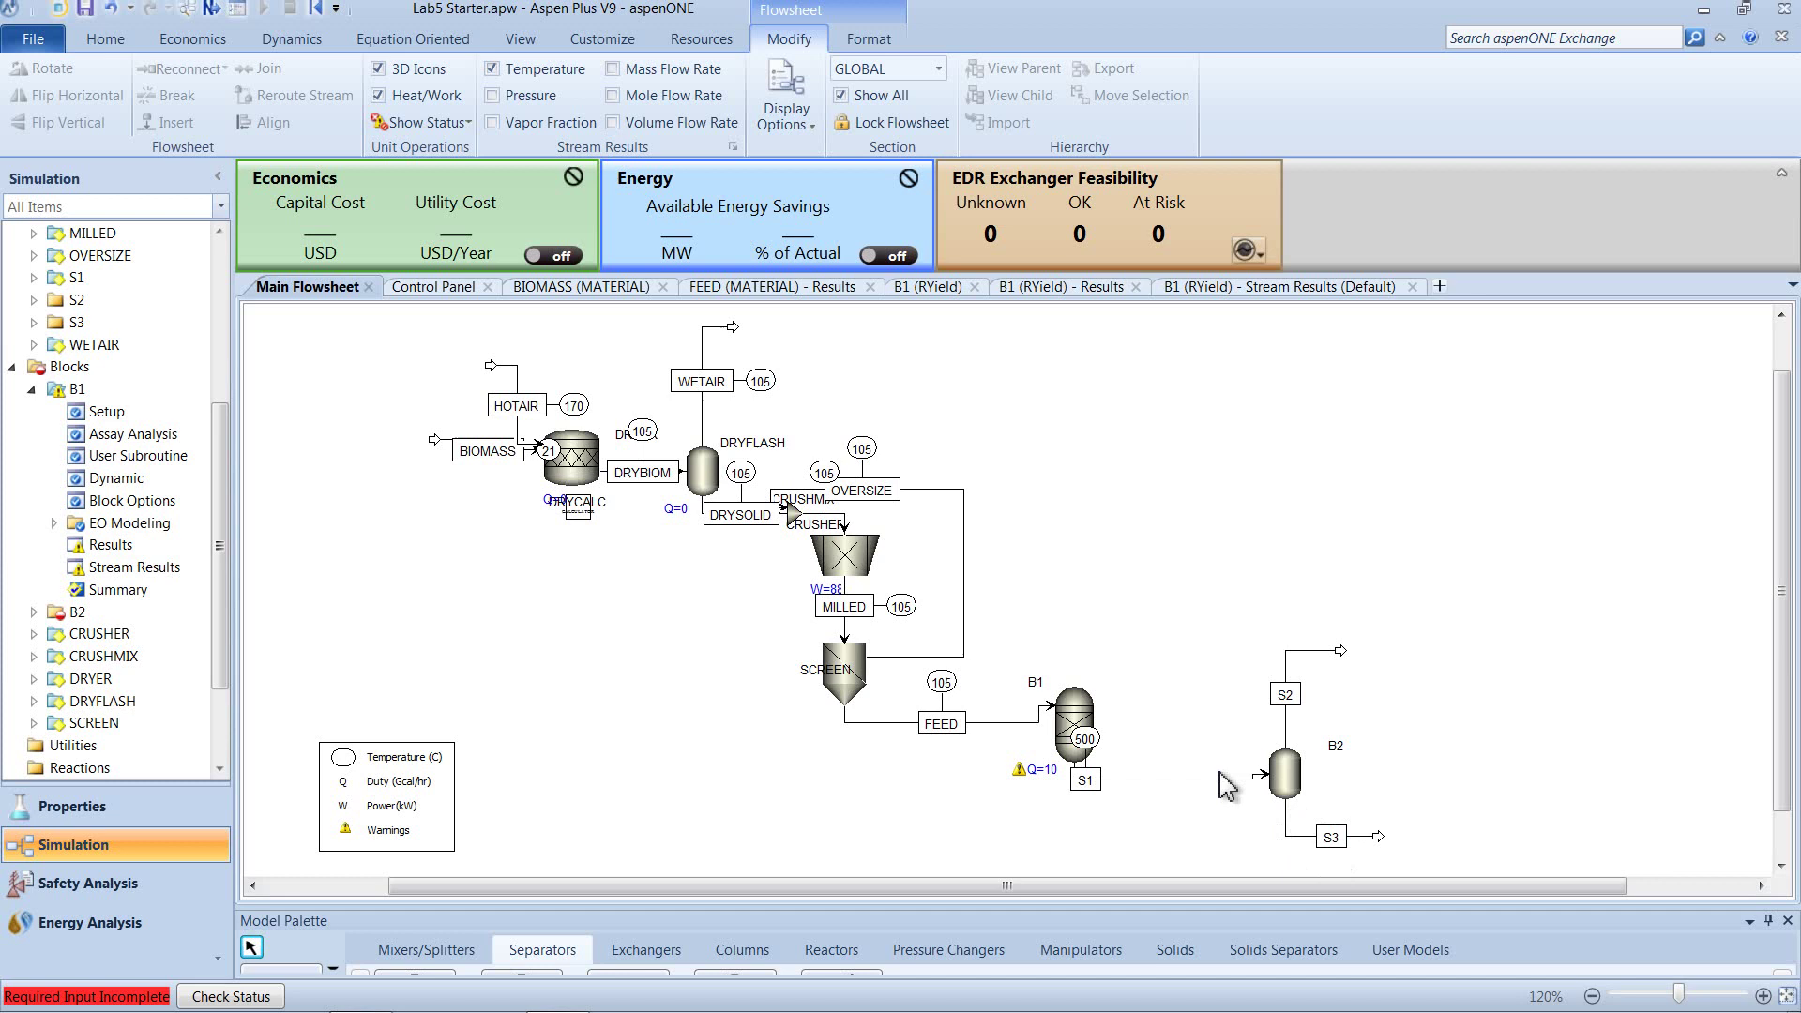
pyautogui.rightClick(1286, 781)
# - Specify flash block B2 at 500 C temperature and 4 bar pressure
pyautogui.click(1345, 366)
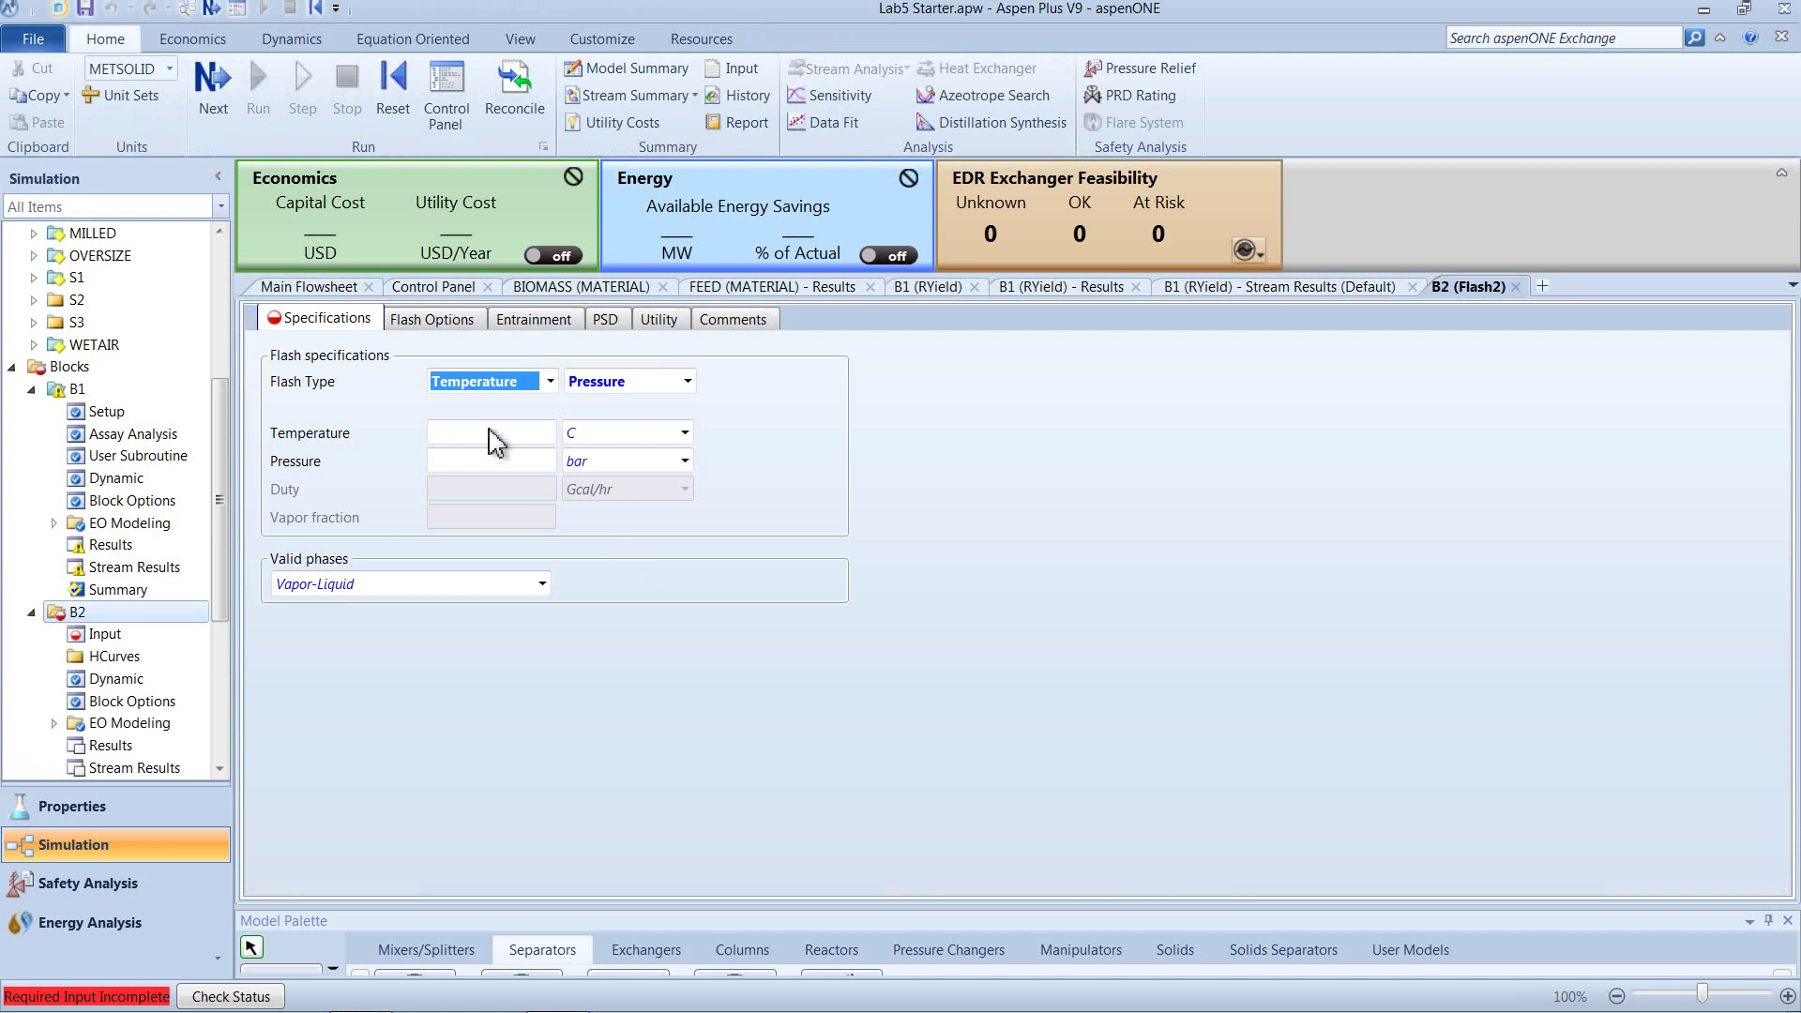
pyautogui.click(490, 434)
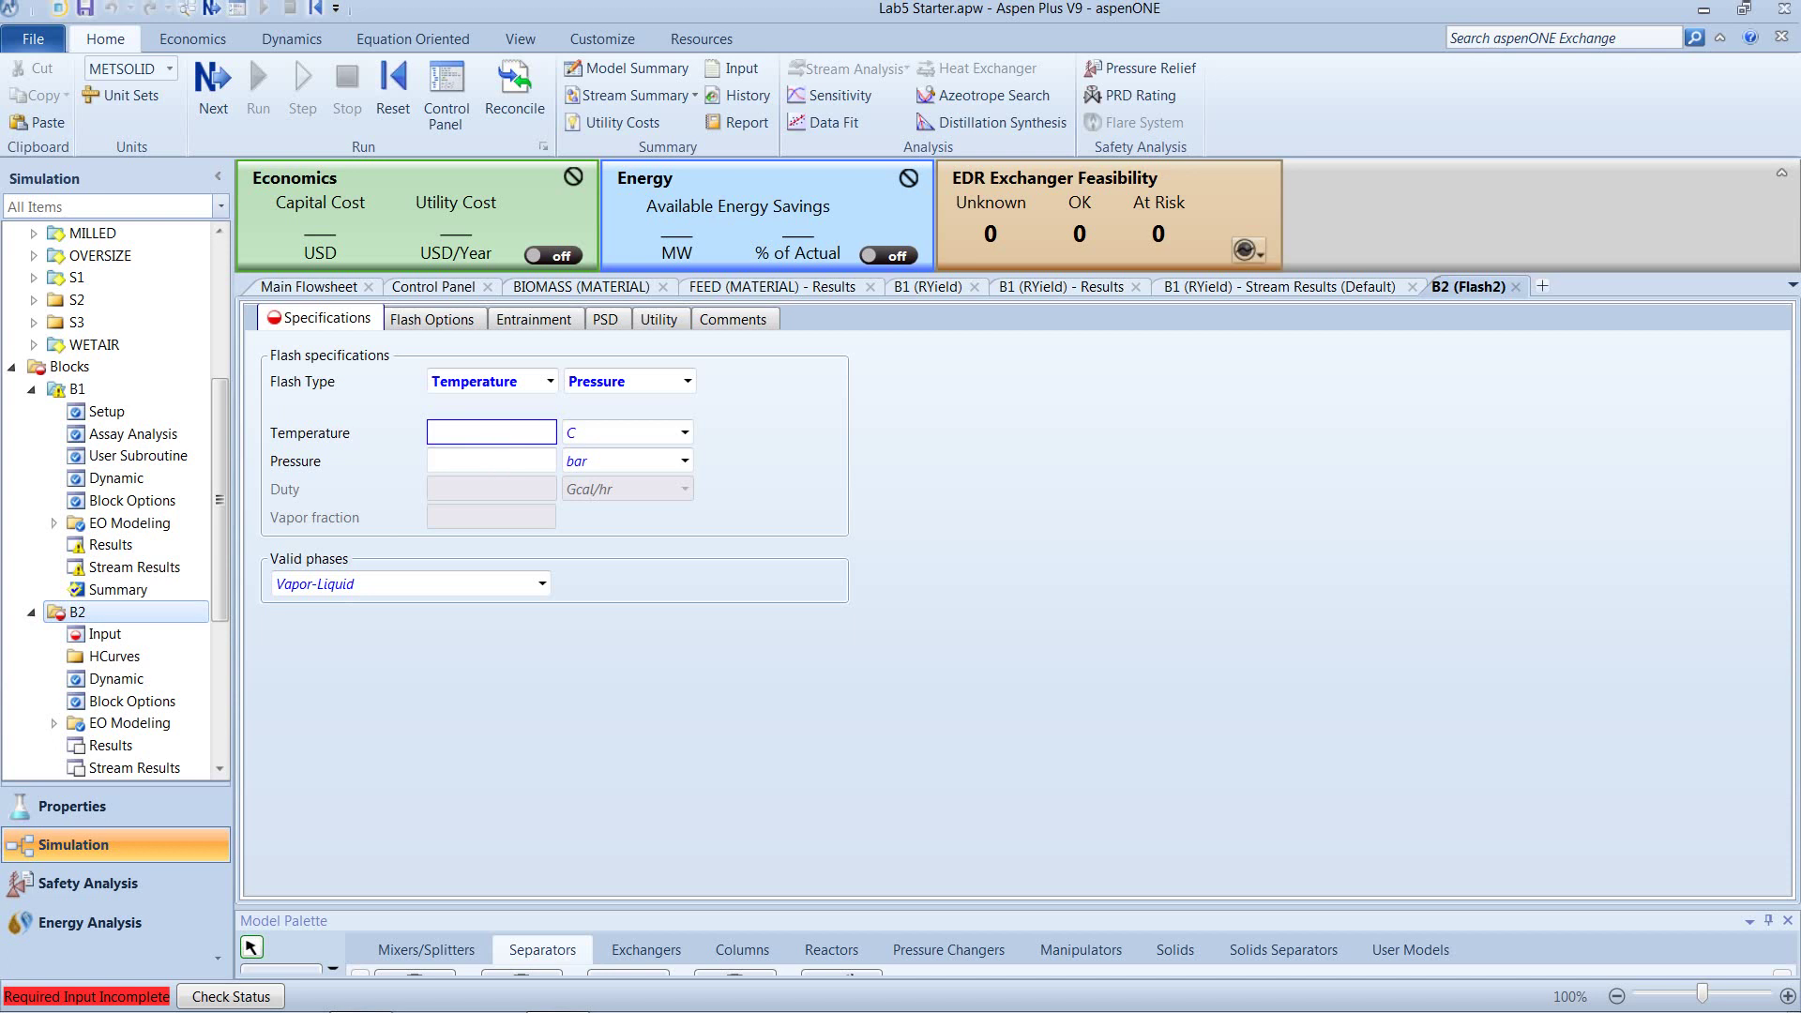
pyautogui.press('Return')
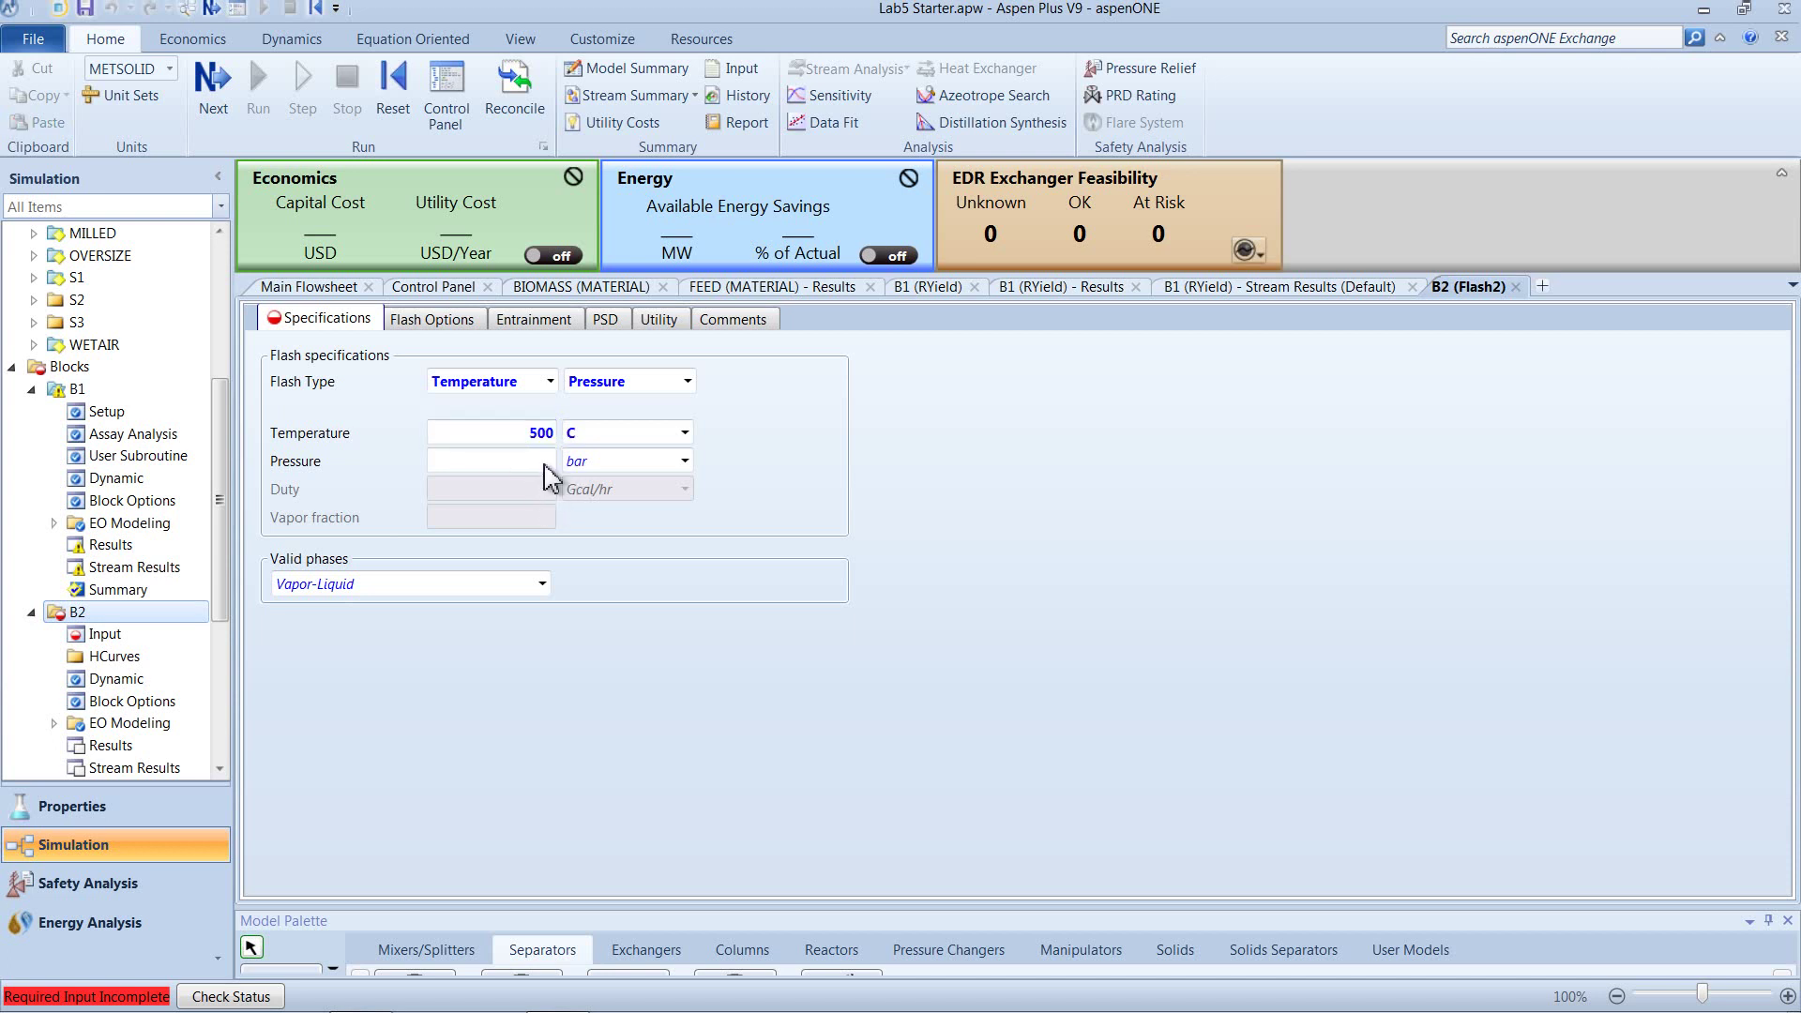
pyautogui.click(552, 462)
pyautogui.press('Return')
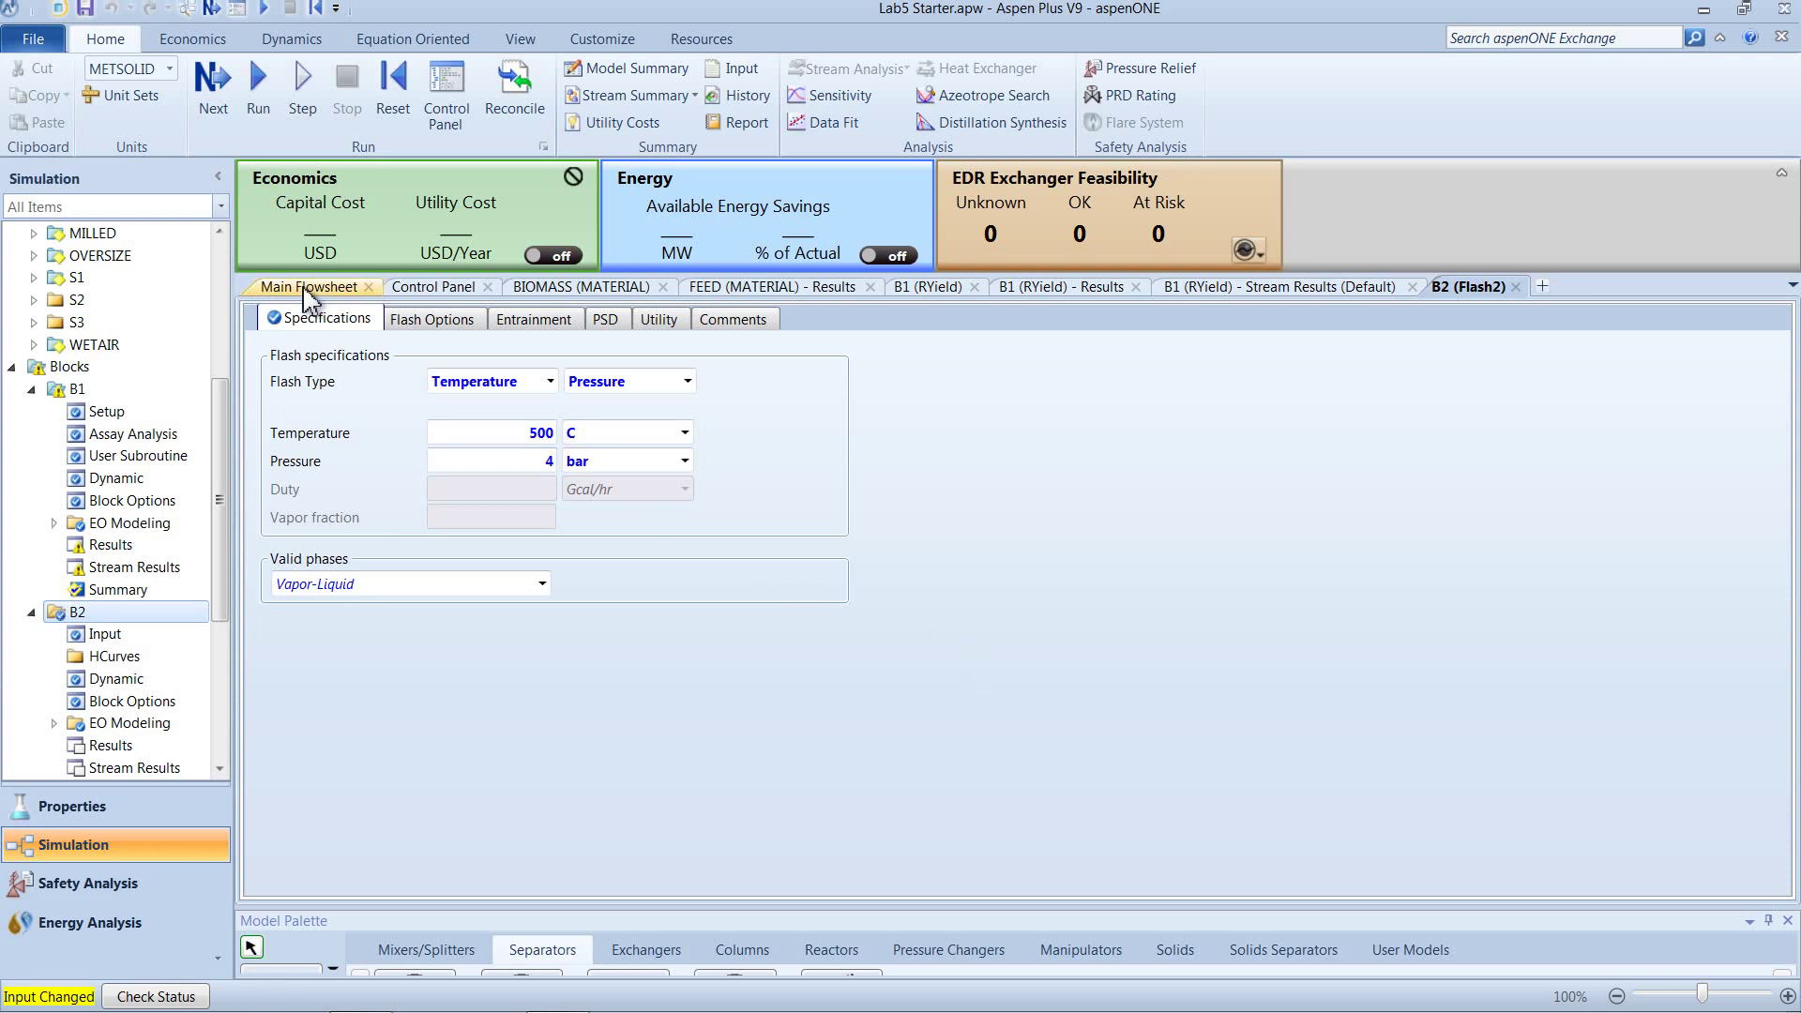
# - Rerun the simulation, giving vapor S2 3080.27 kg/hr and liquid S3 2167.08 kg/hr
pyautogui.click(307, 286)
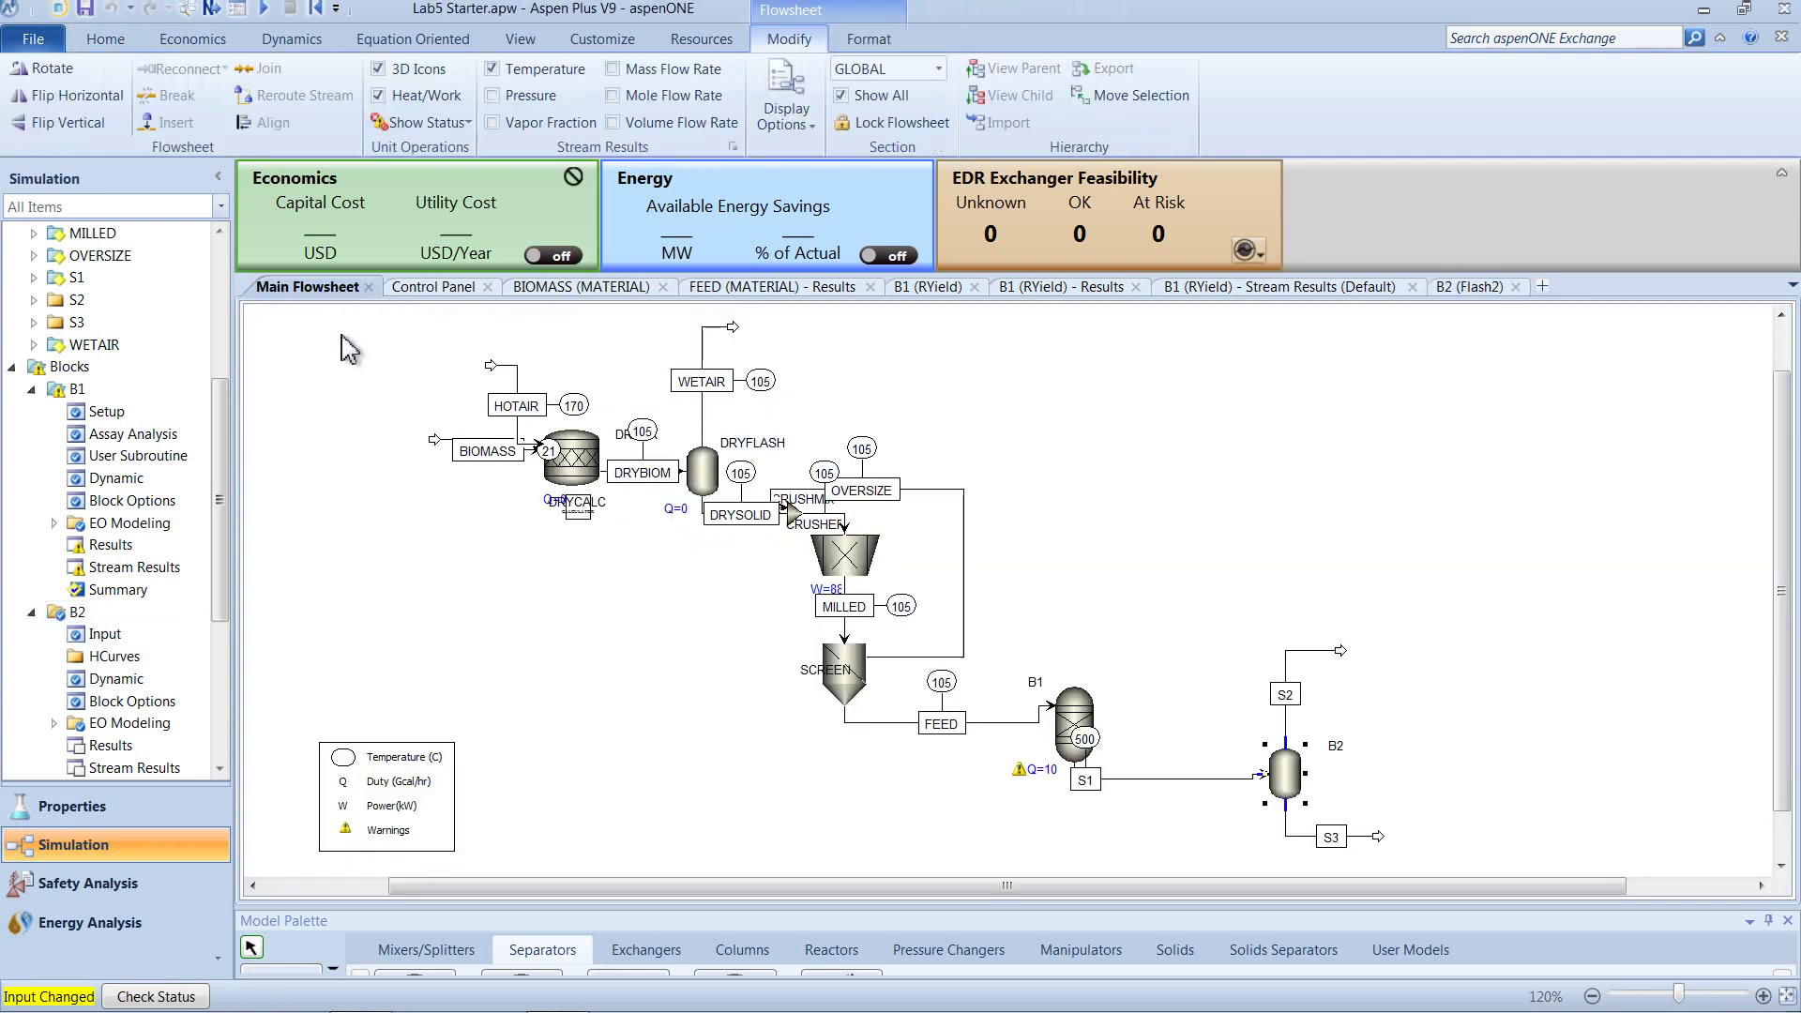
pyautogui.click(213, 11)
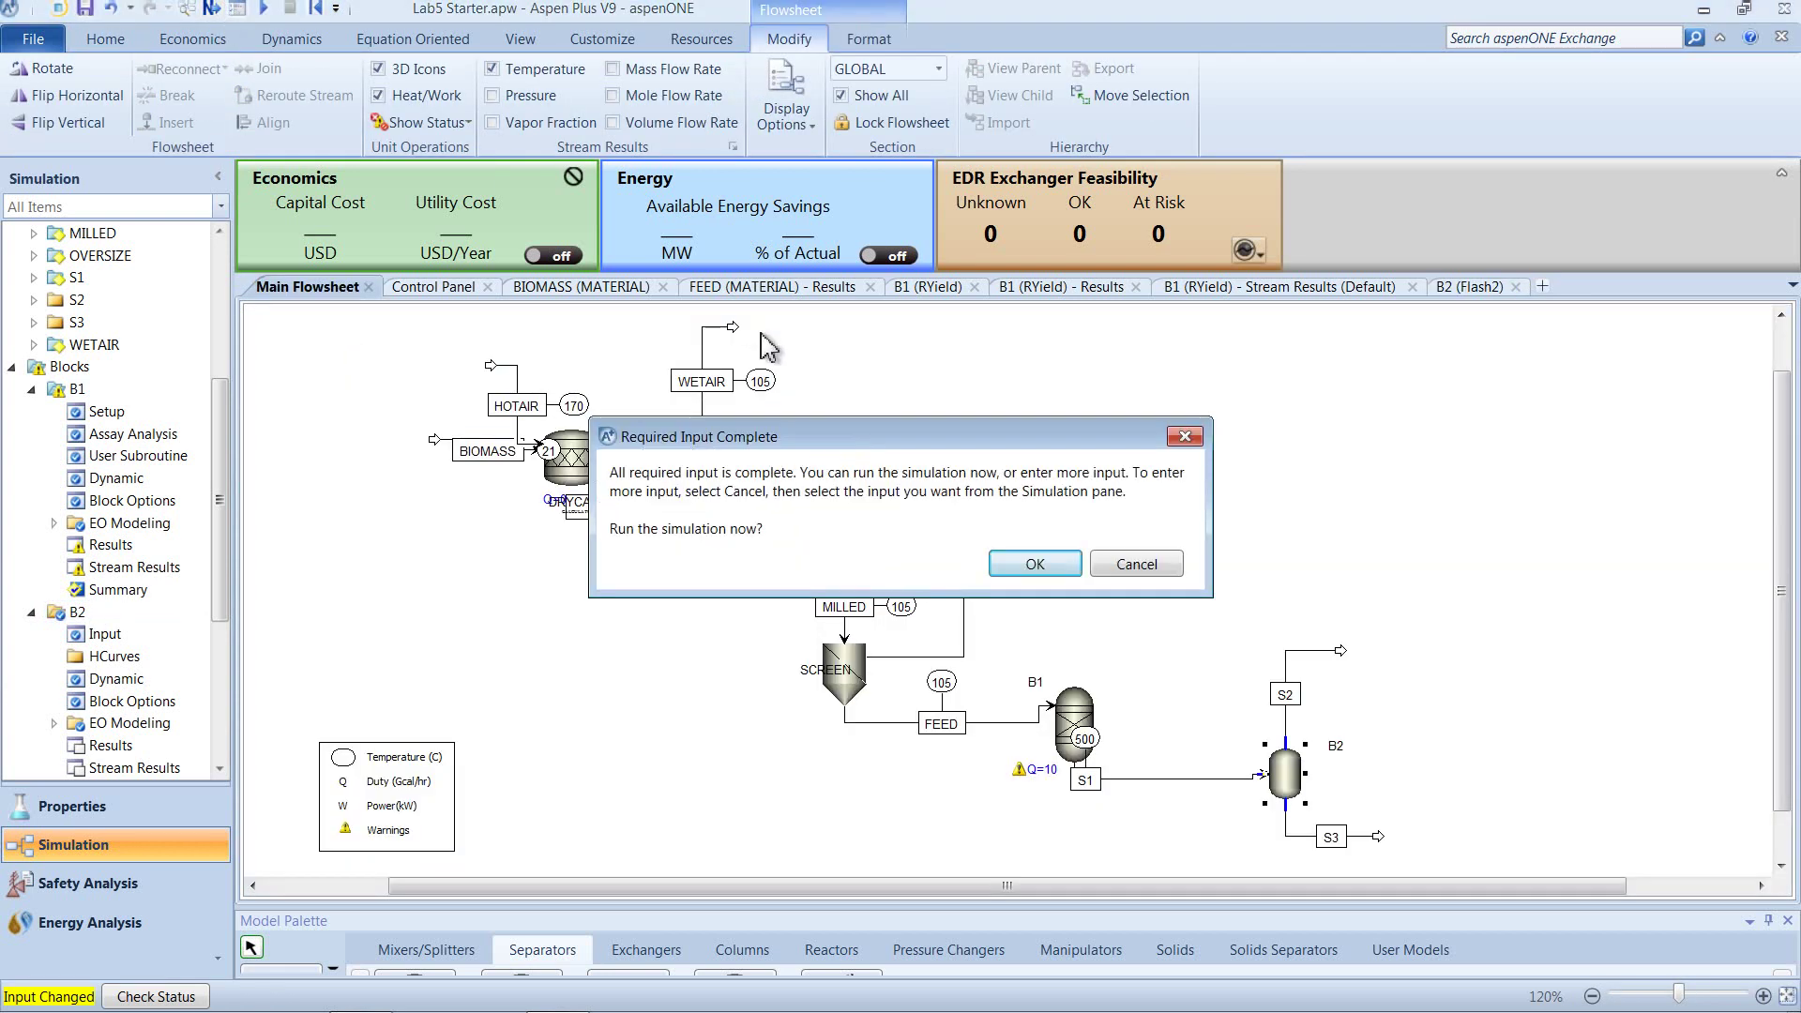
pyautogui.click(1036, 567)
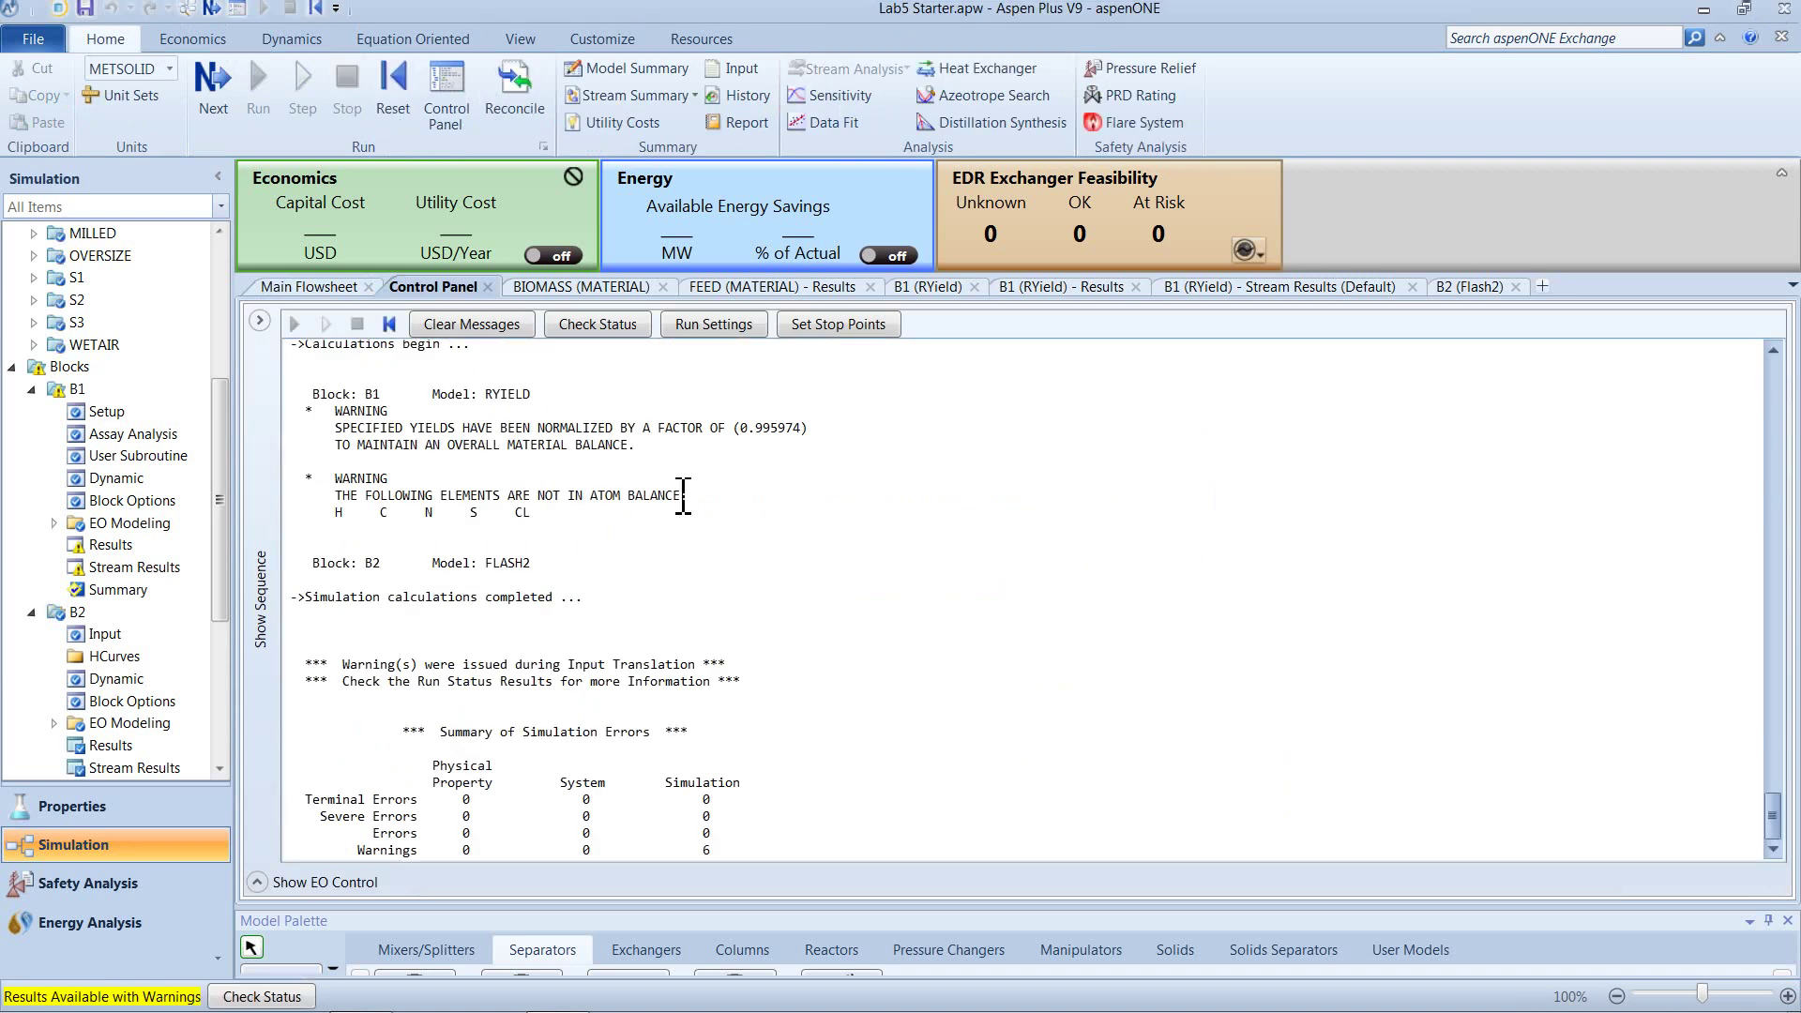
pyautogui.click(267, 289)
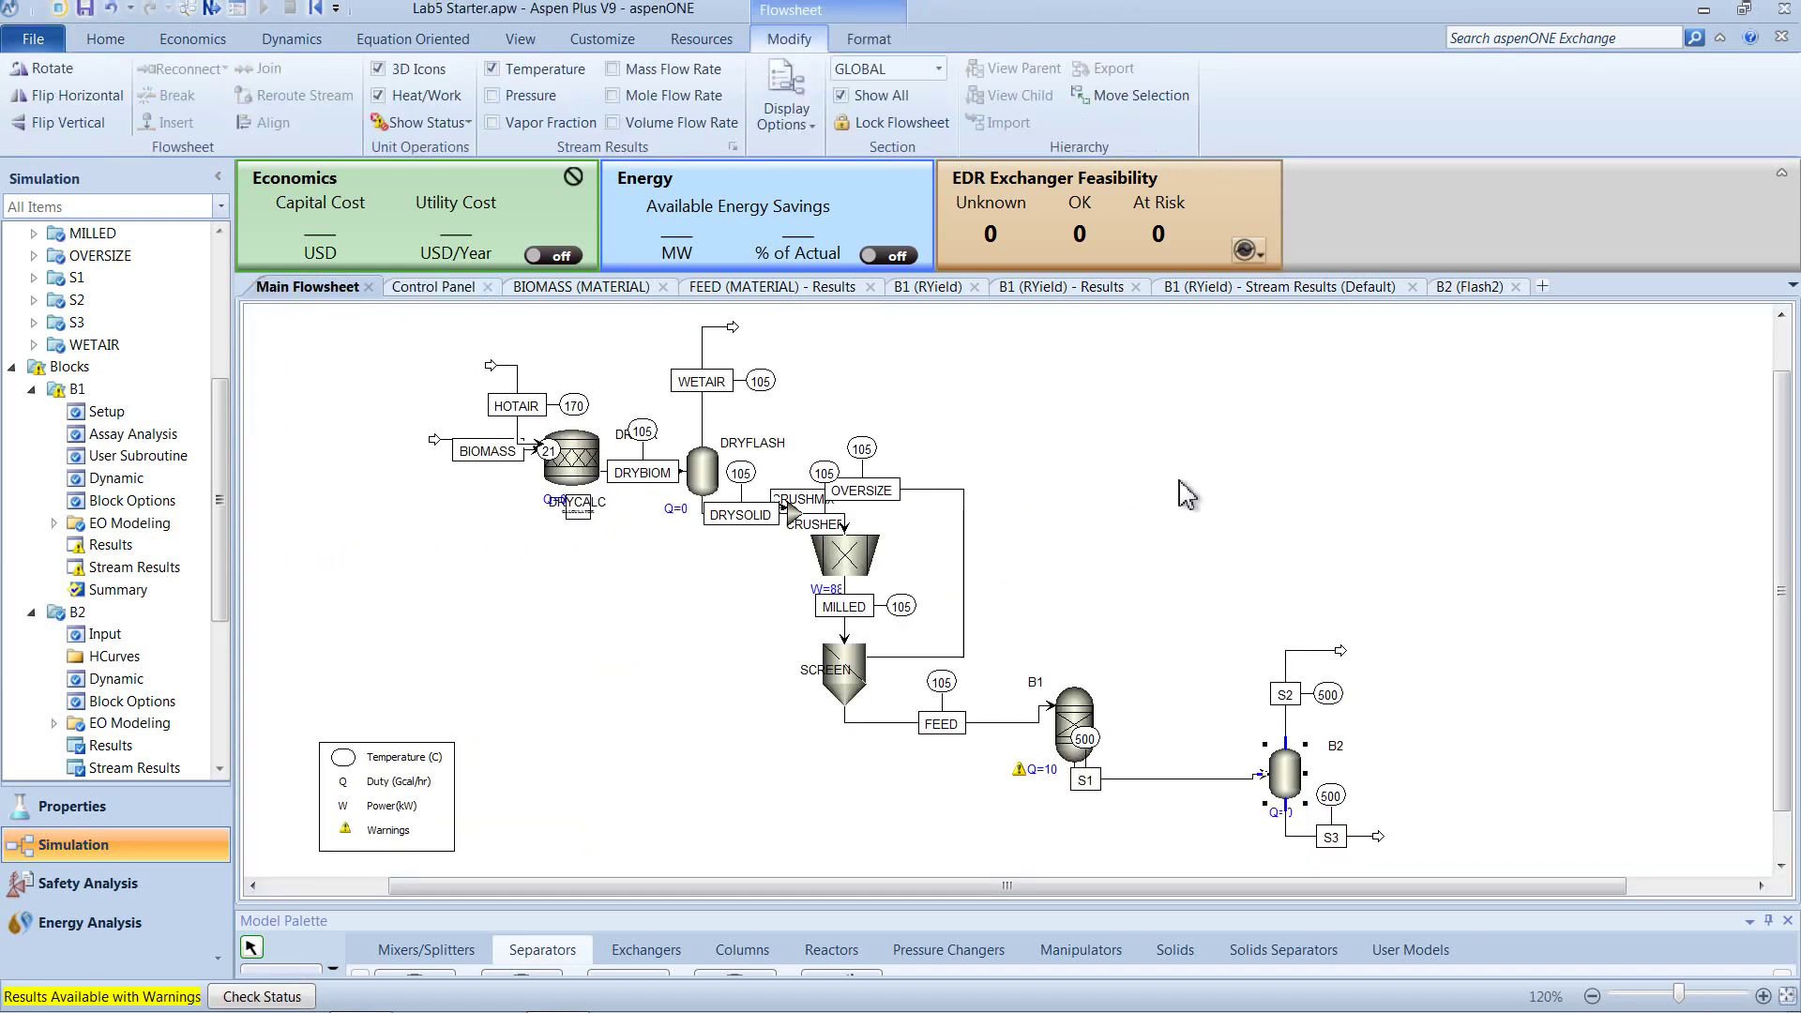
pyautogui.rightClick(1283, 783)
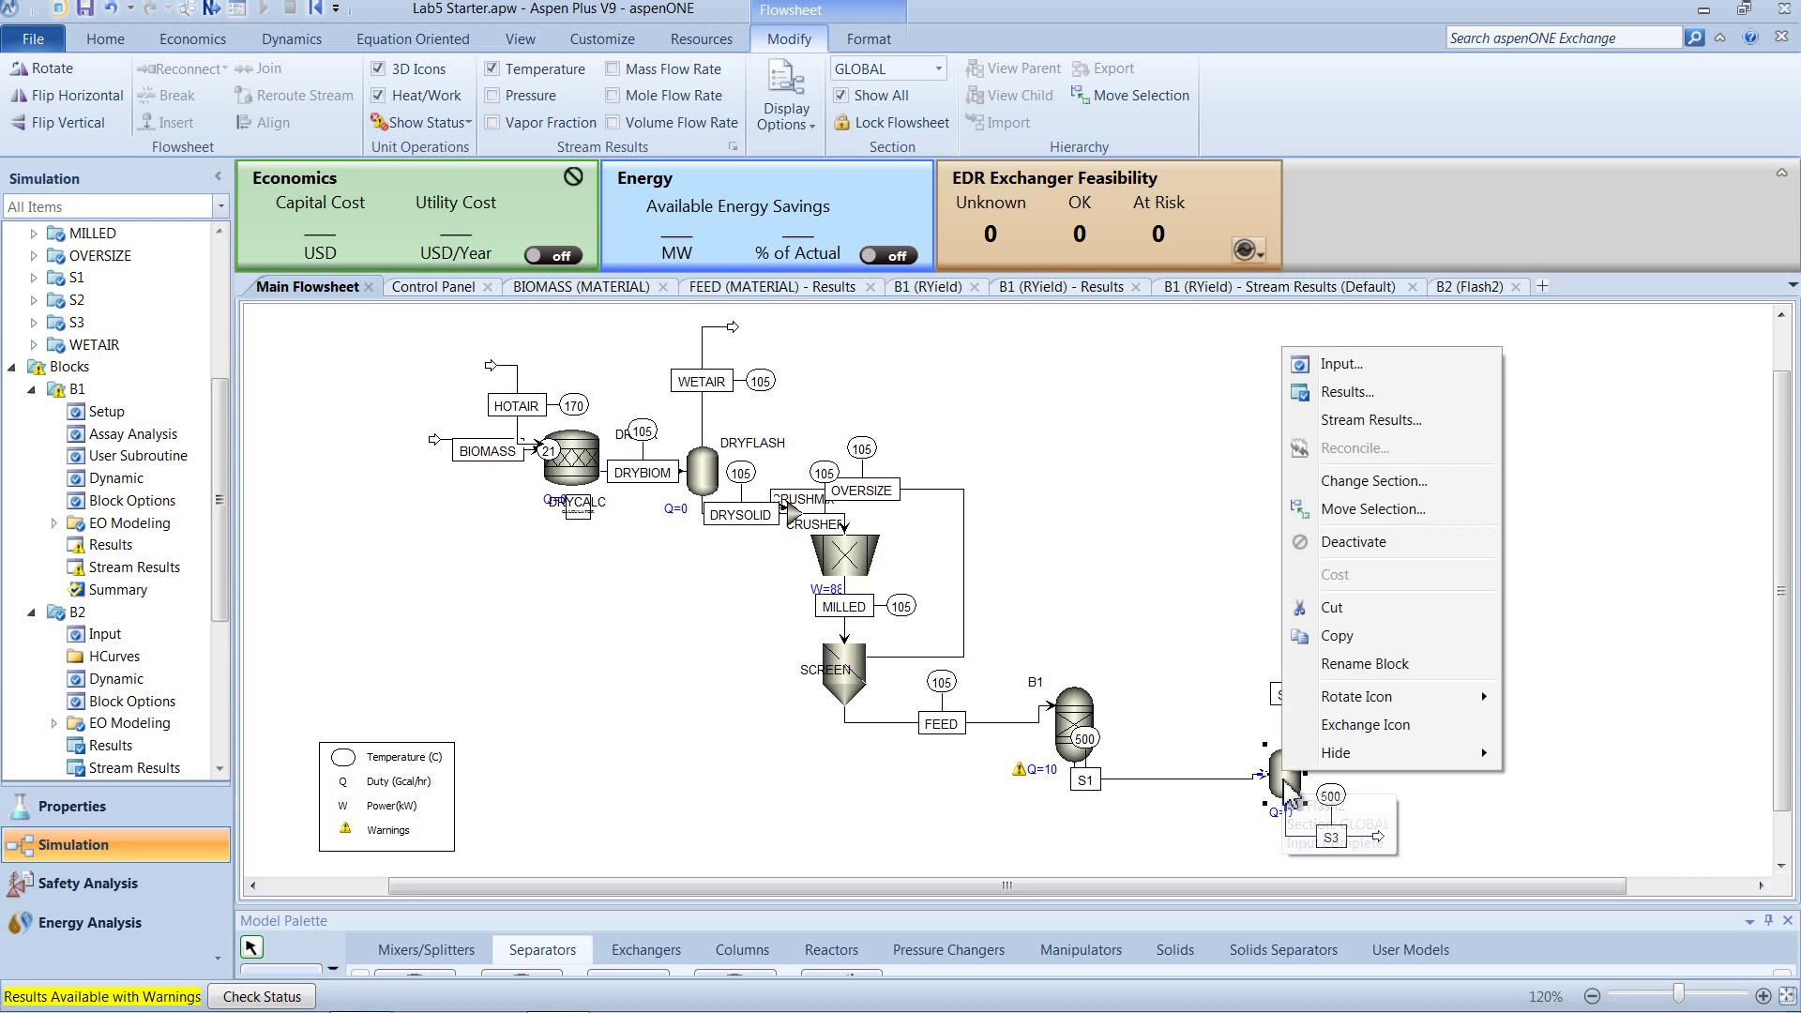
# - Compare S1, S2 and S3 component mass flows, with C and SI leaving in S3
pyautogui.click(1317, 420)
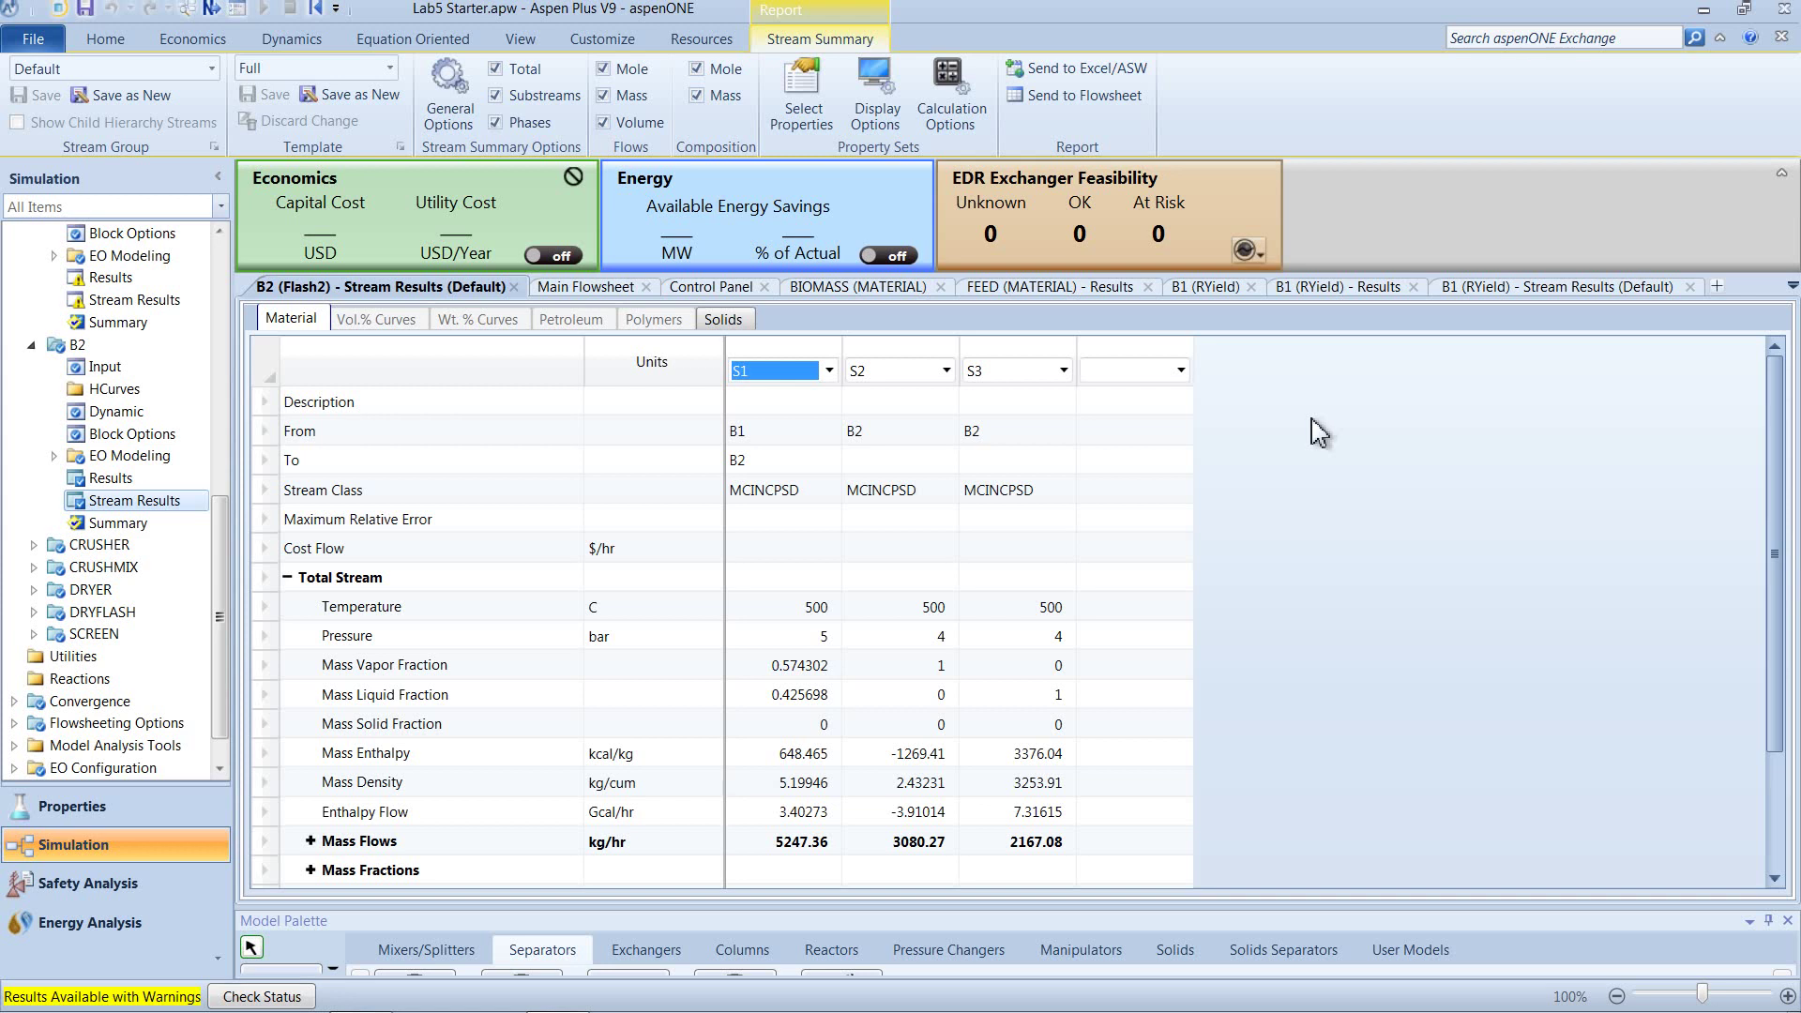
pyautogui.scroll(-1, 1137, 610)
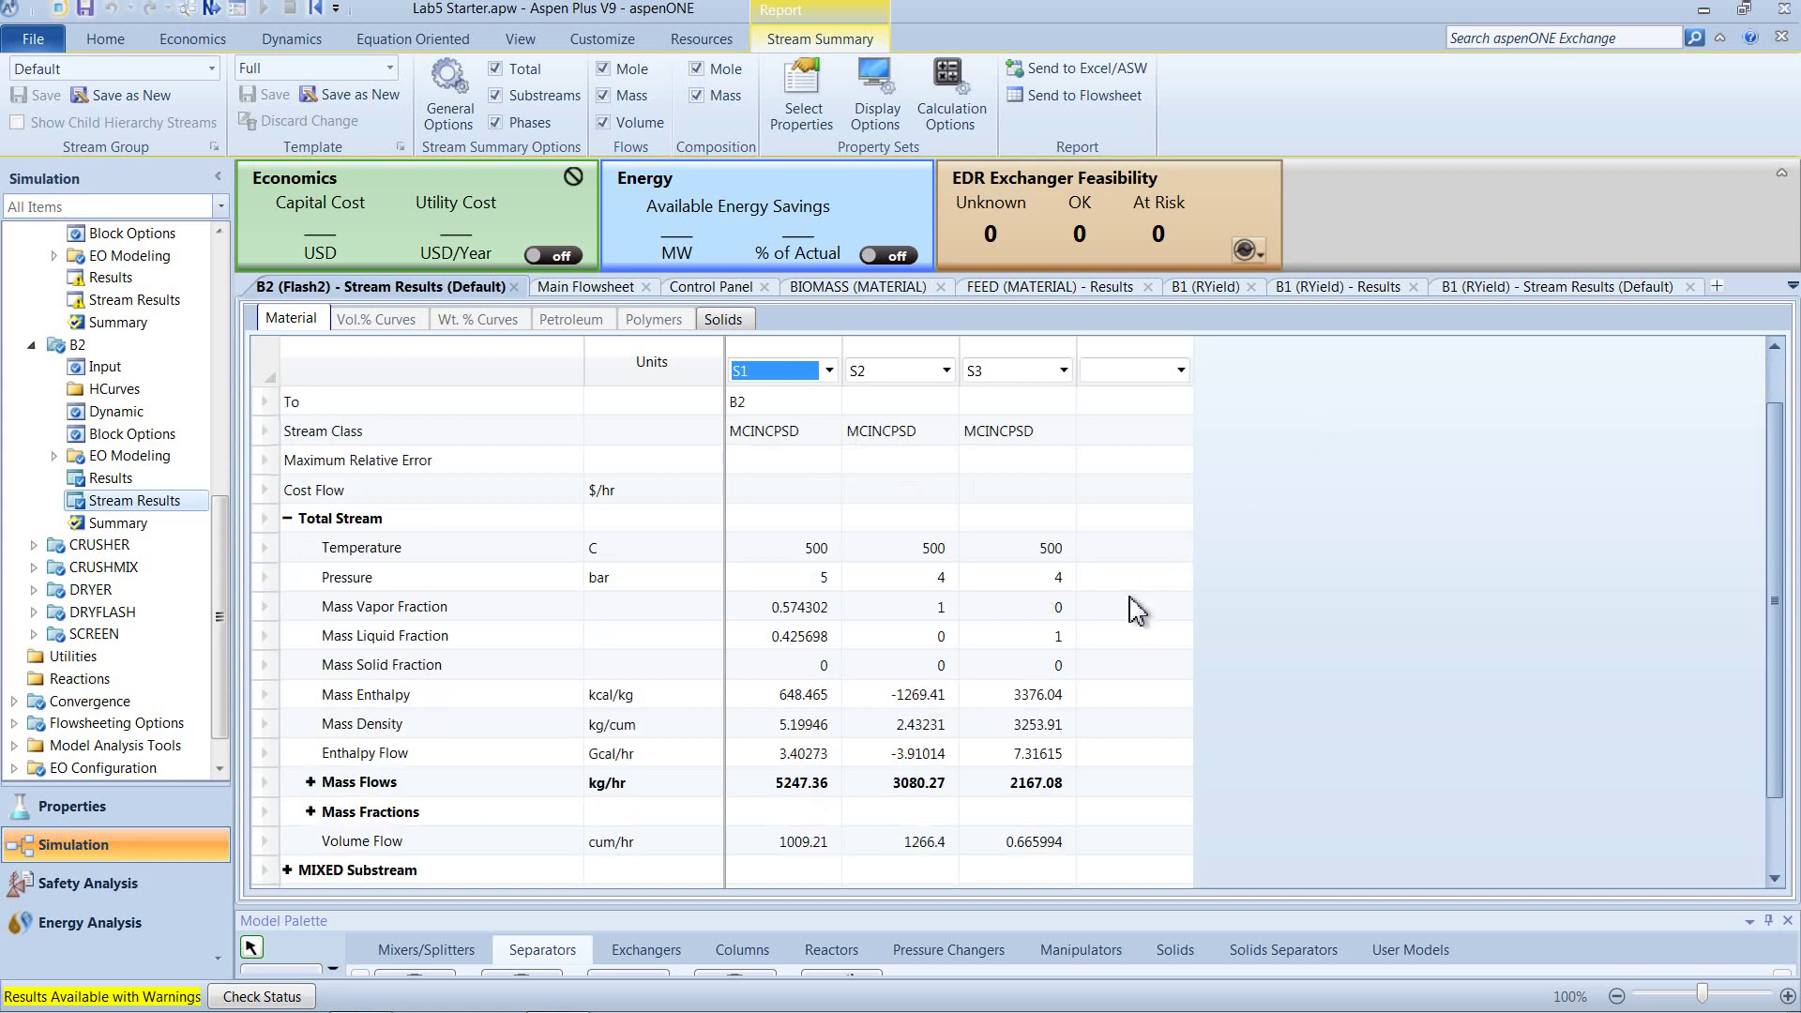
pyautogui.scroll(-1, 1137, 609)
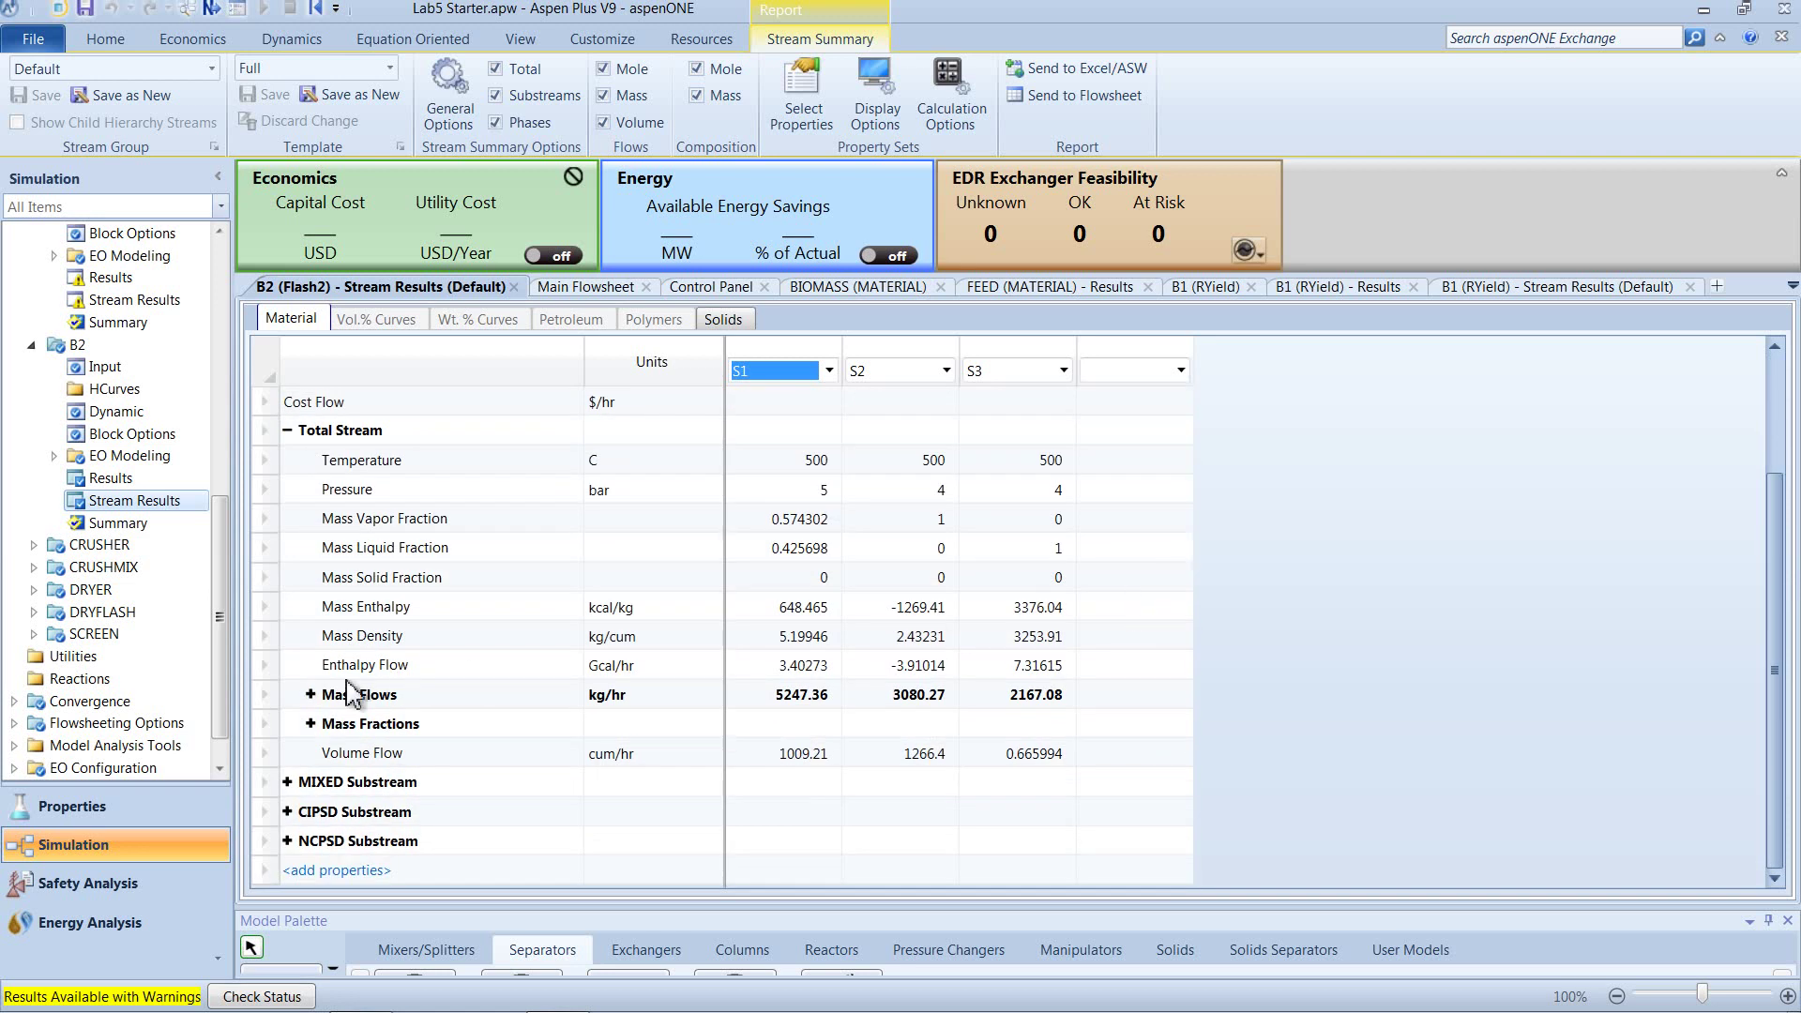
pyautogui.click(311, 694)
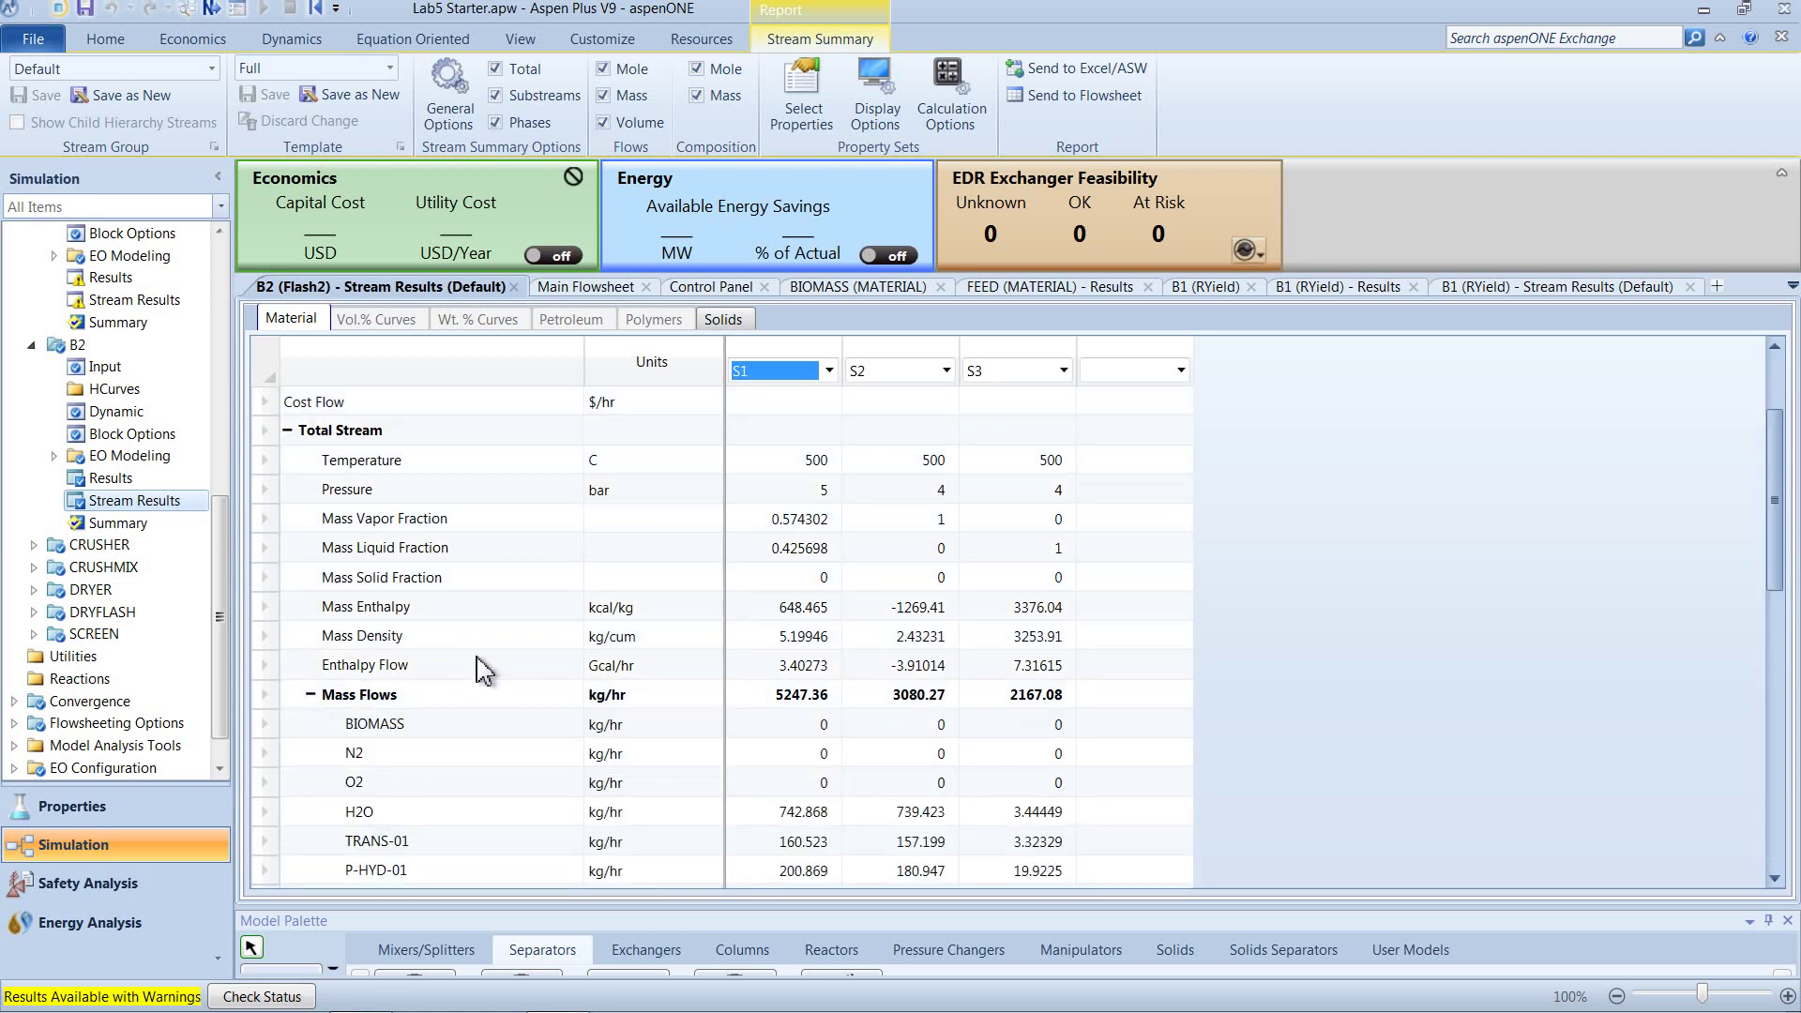
pyautogui.scroll(-1, 483, 669)
pyautogui.scroll(-1, 483, 669)
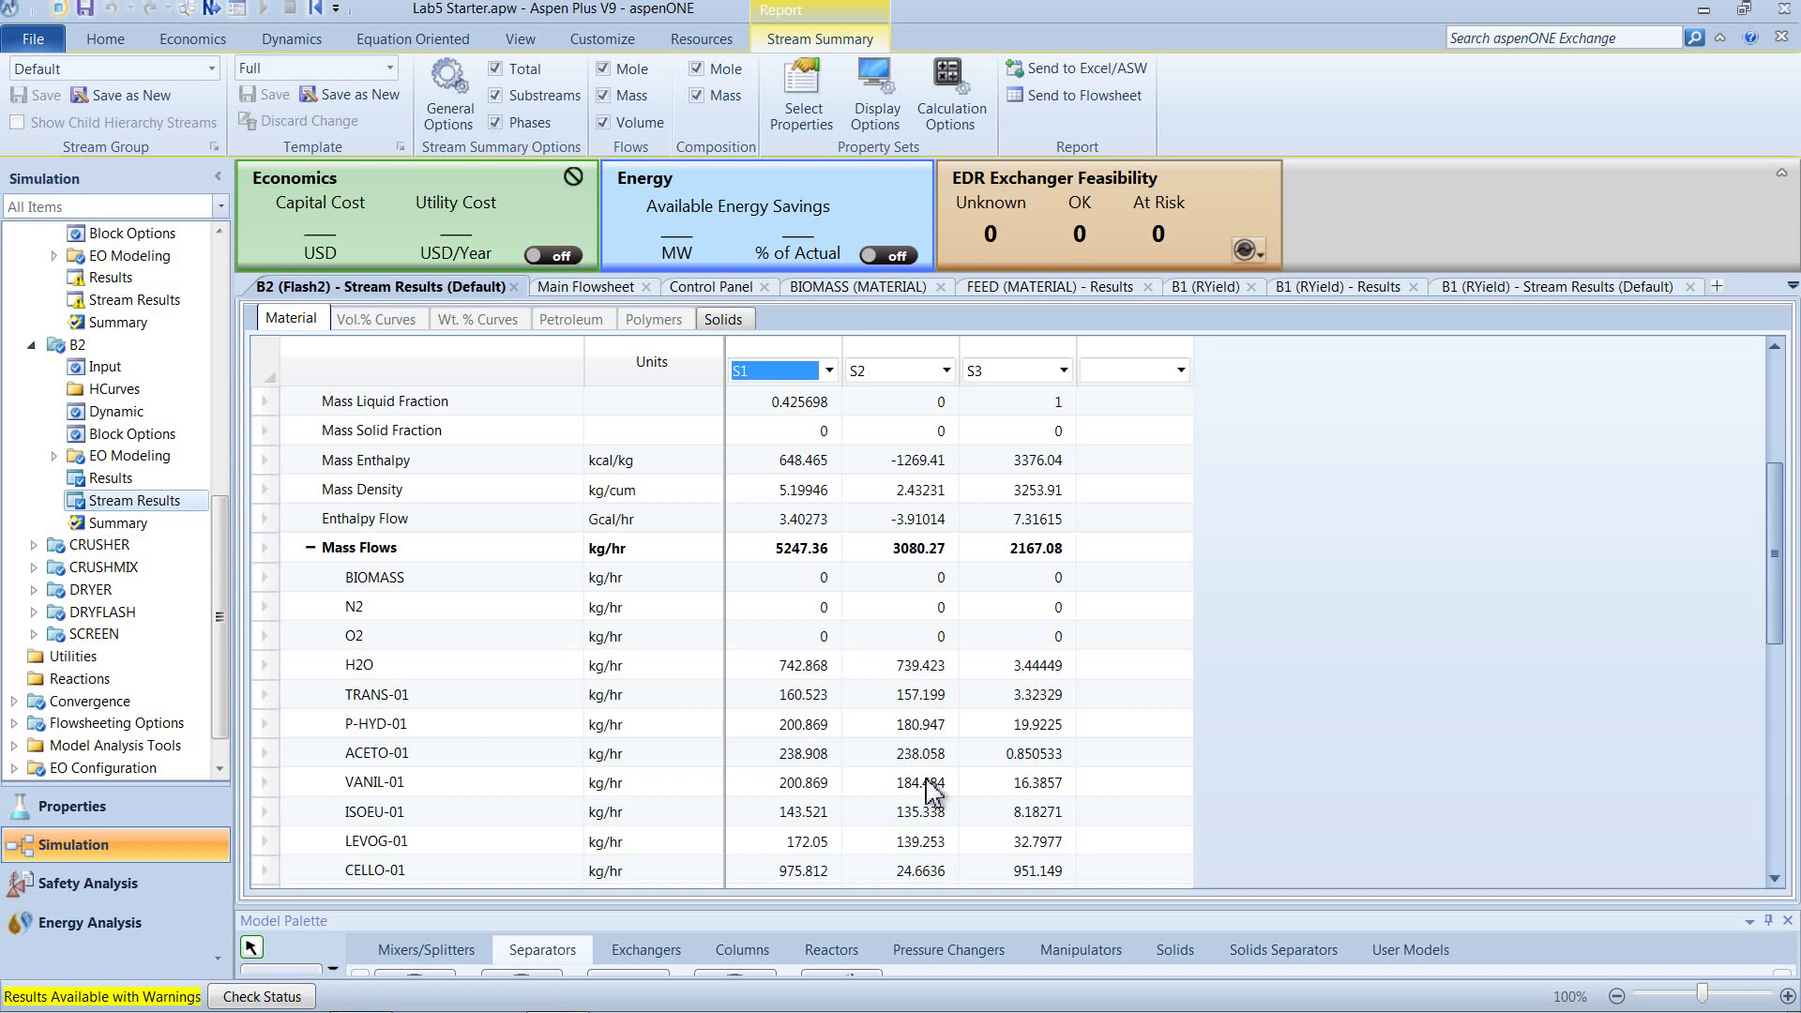
pyautogui.scroll(-1, 920, 783)
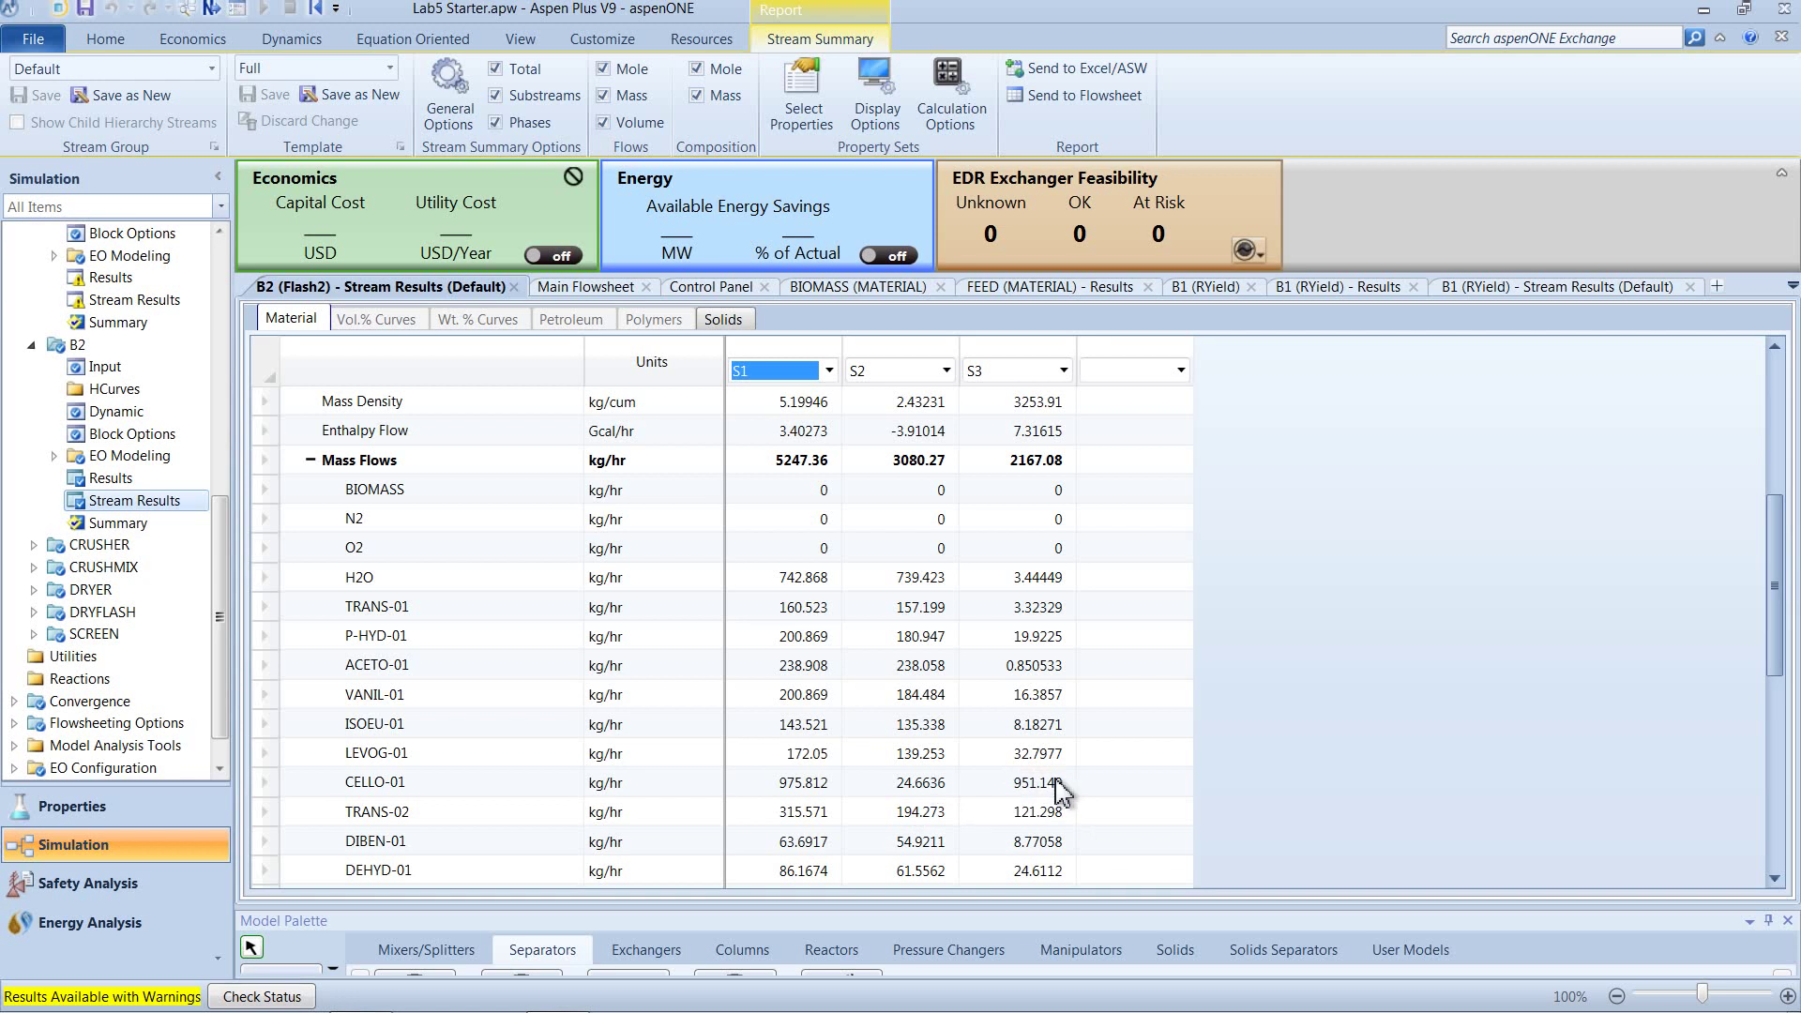
pyautogui.scroll(-3, 1051, 793)
pyautogui.scroll(-1, 1056, 744)
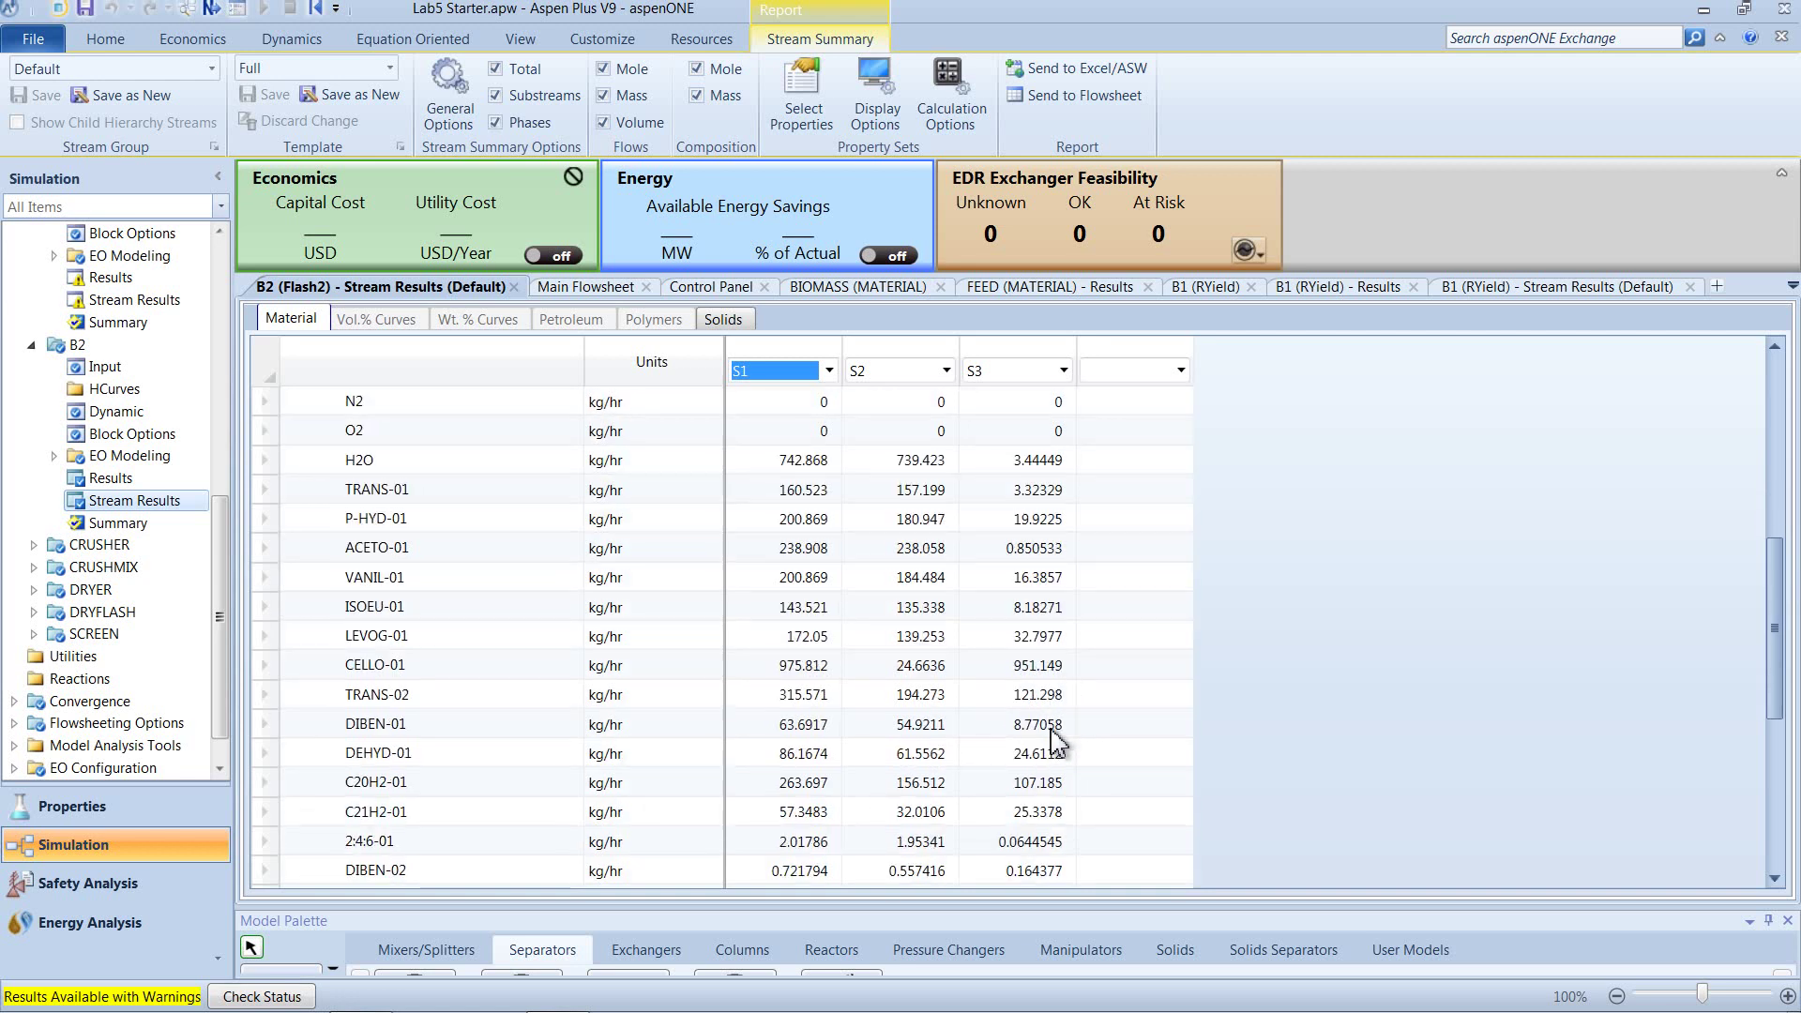
pyautogui.scroll(-2, 1056, 744)
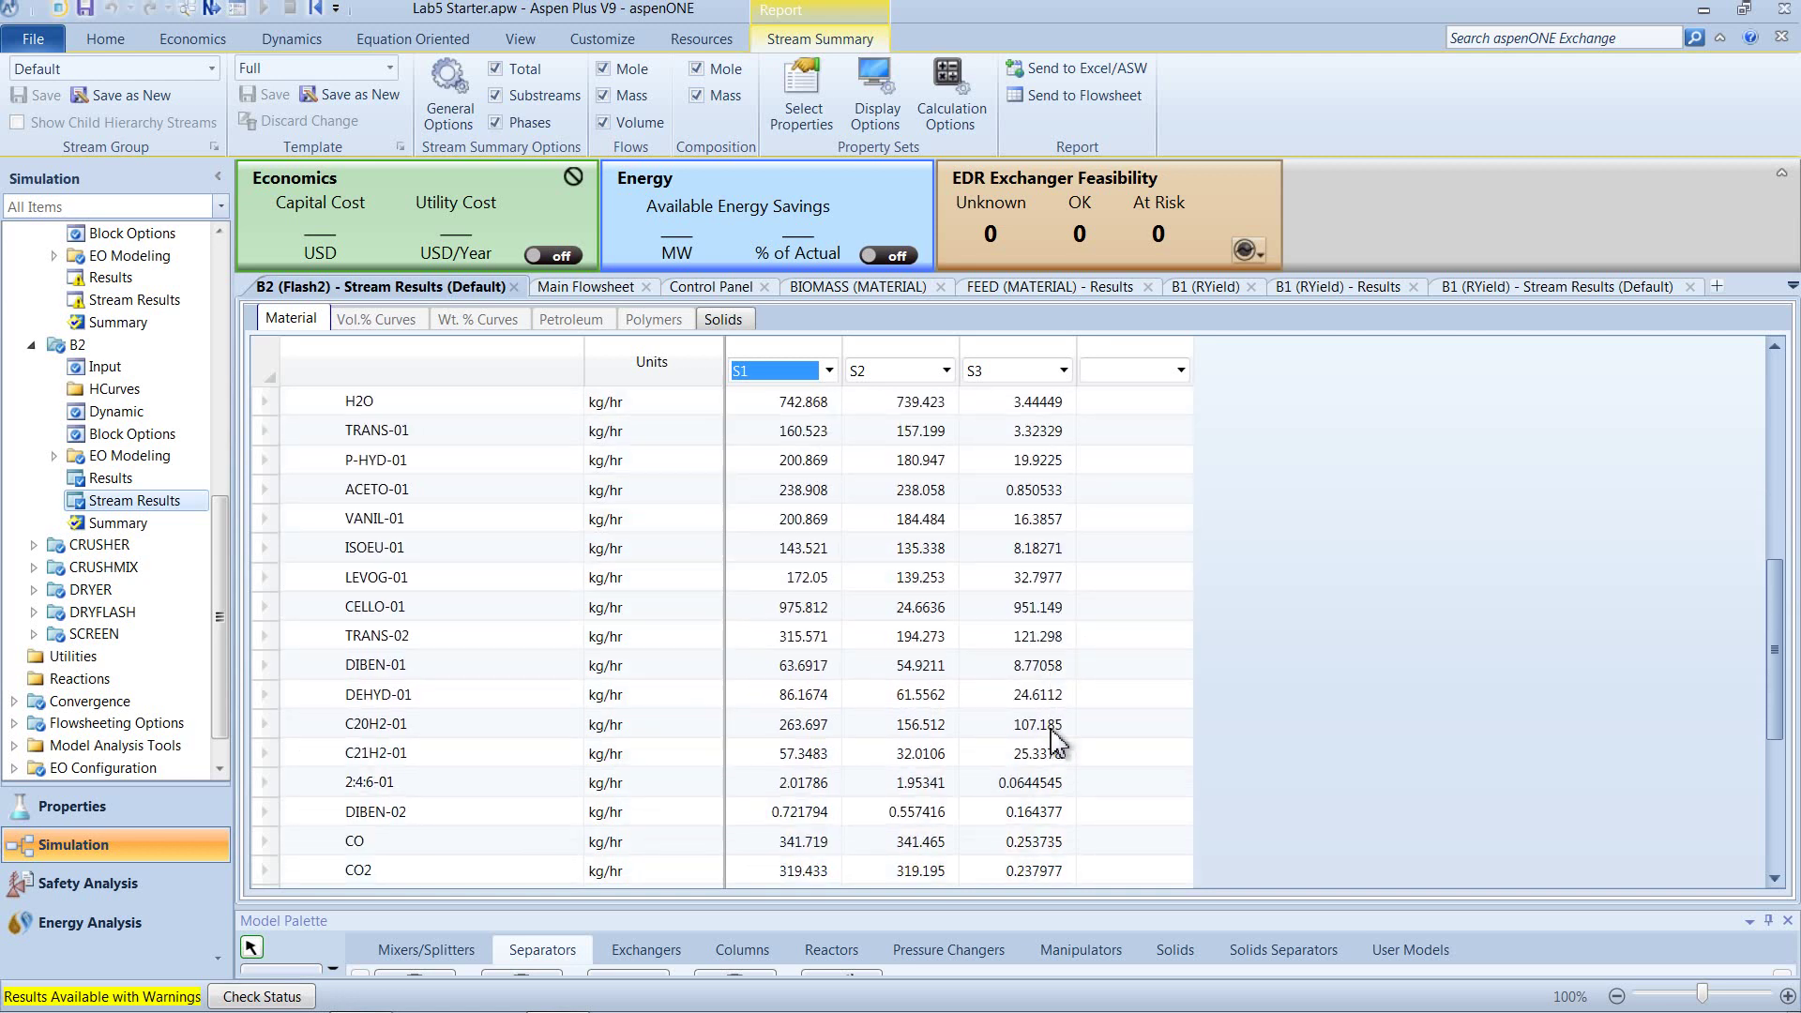
pyautogui.scroll(-1, 1056, 744)
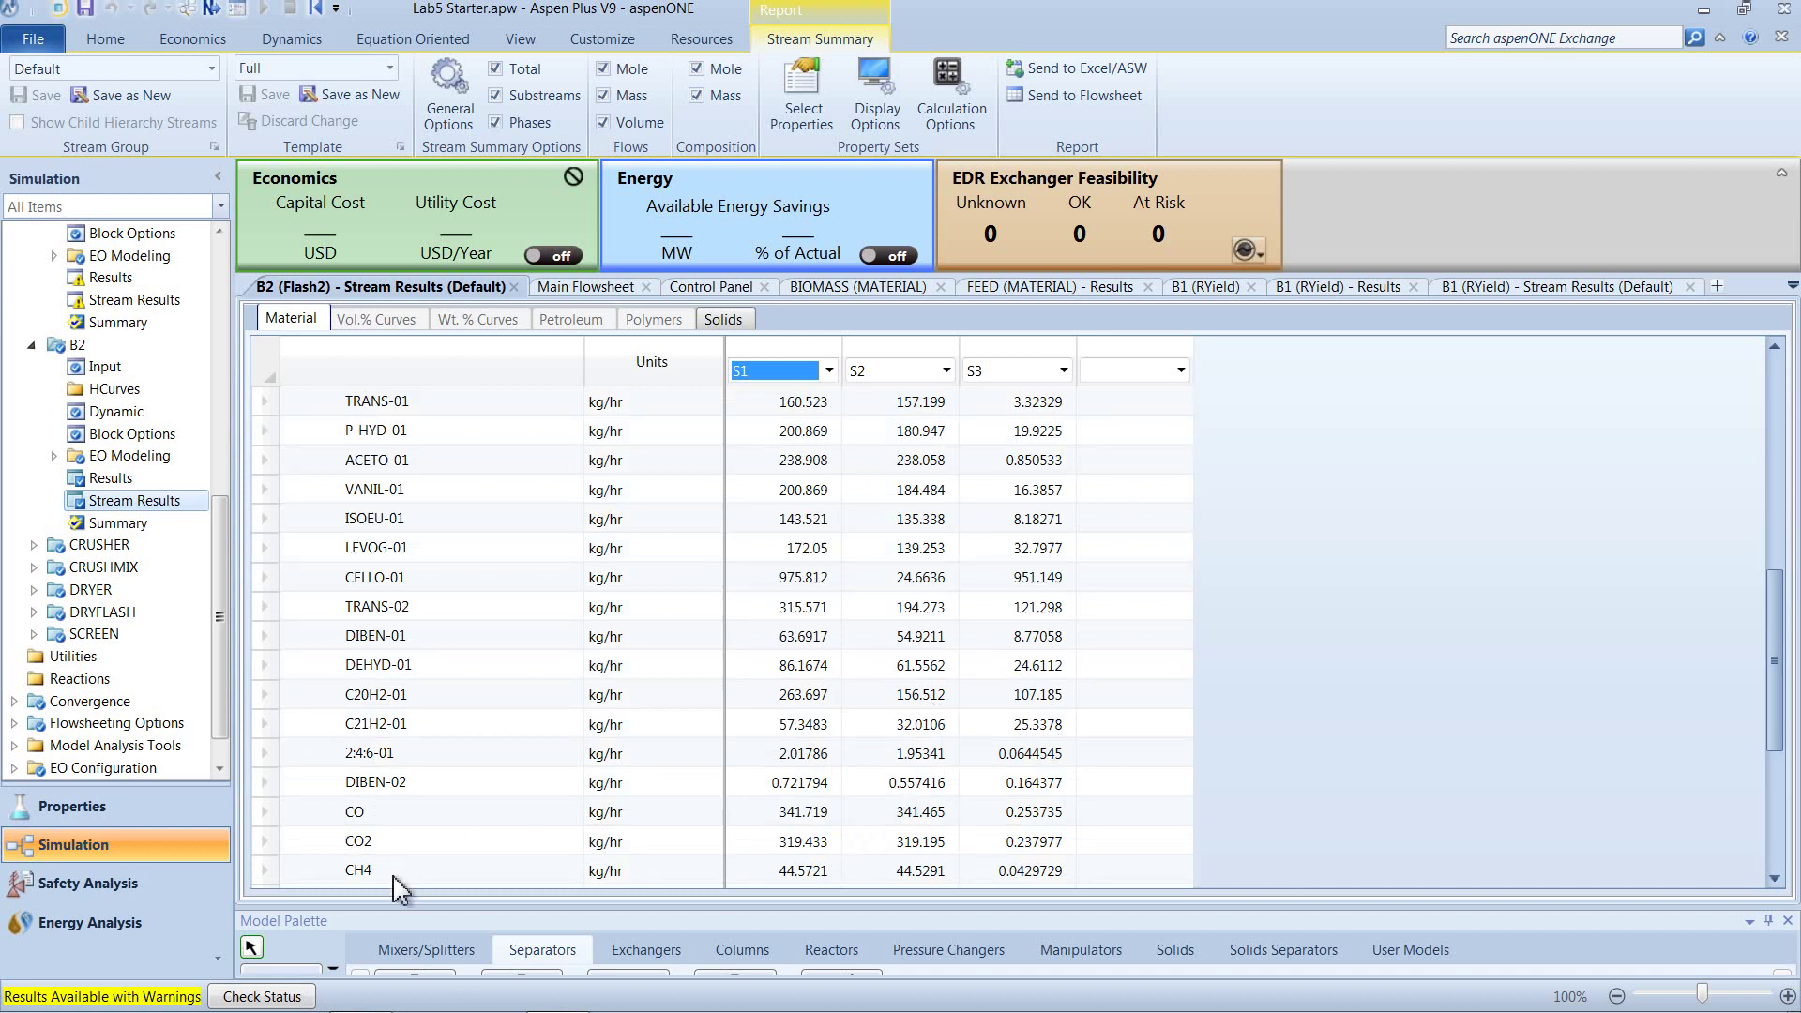
pyautogui.scroll(-1, 909, 851)
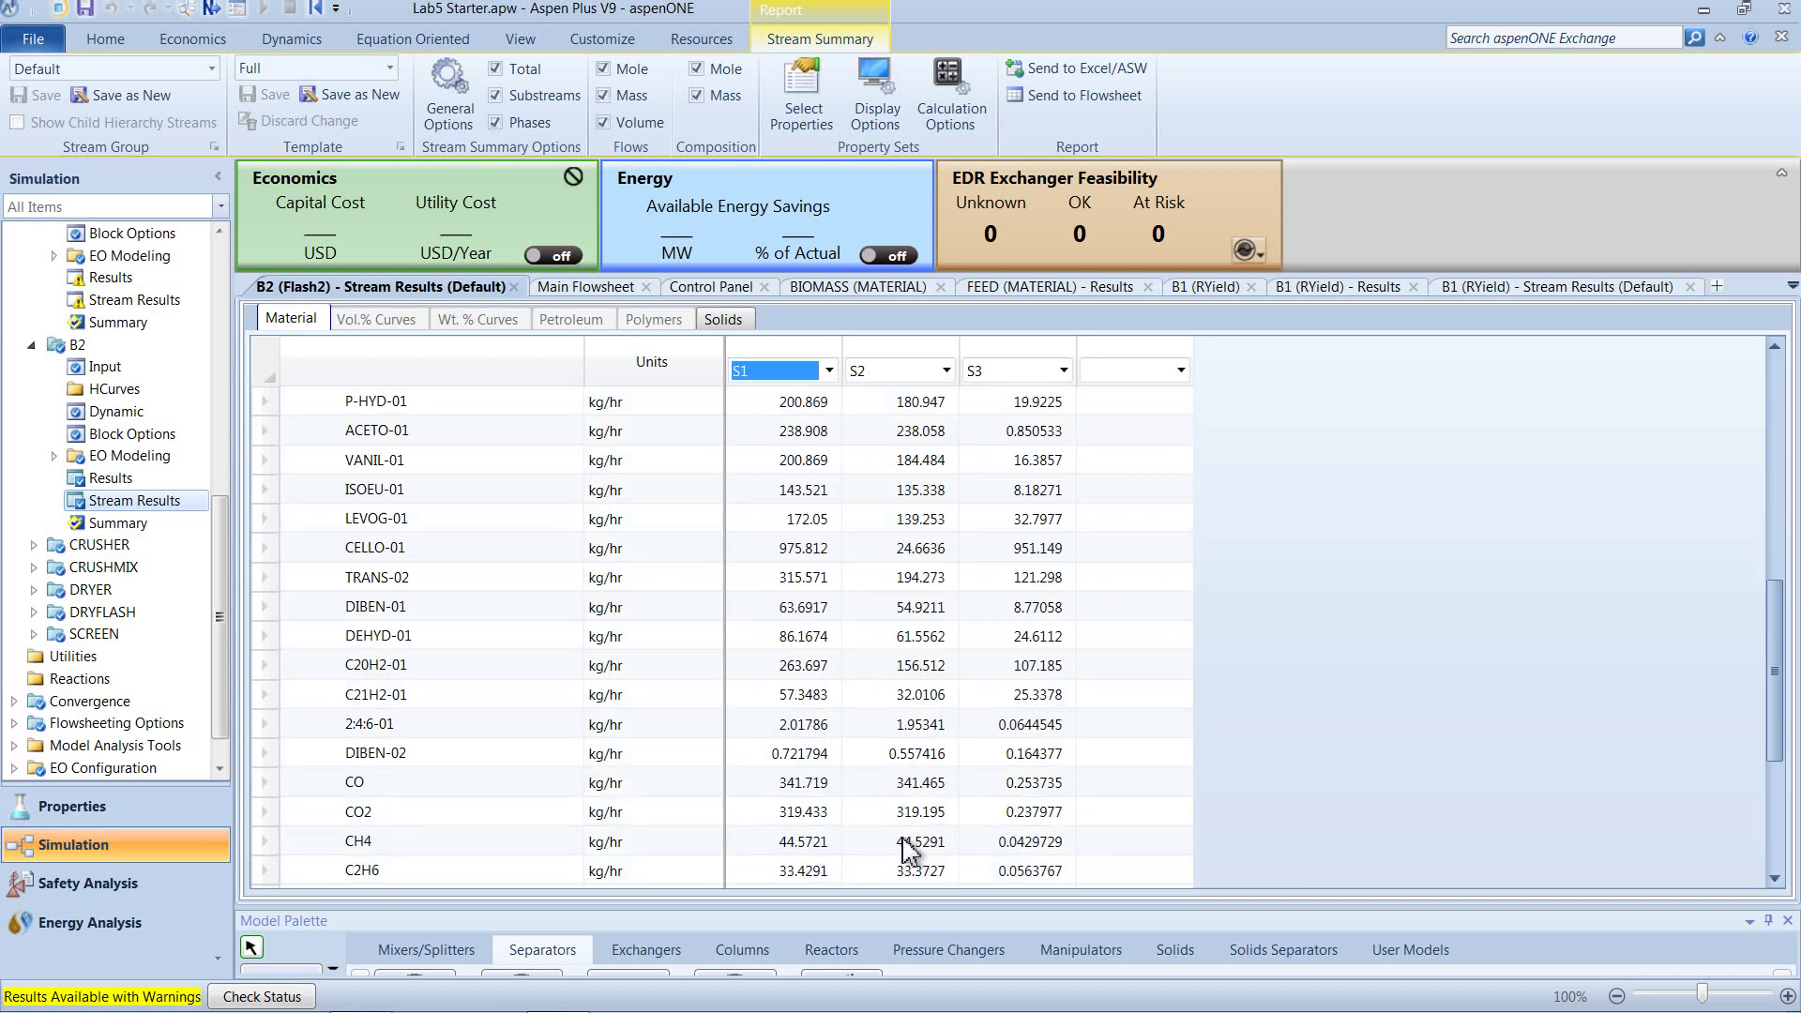
pyautogui.scroll(-1, 910, 851)
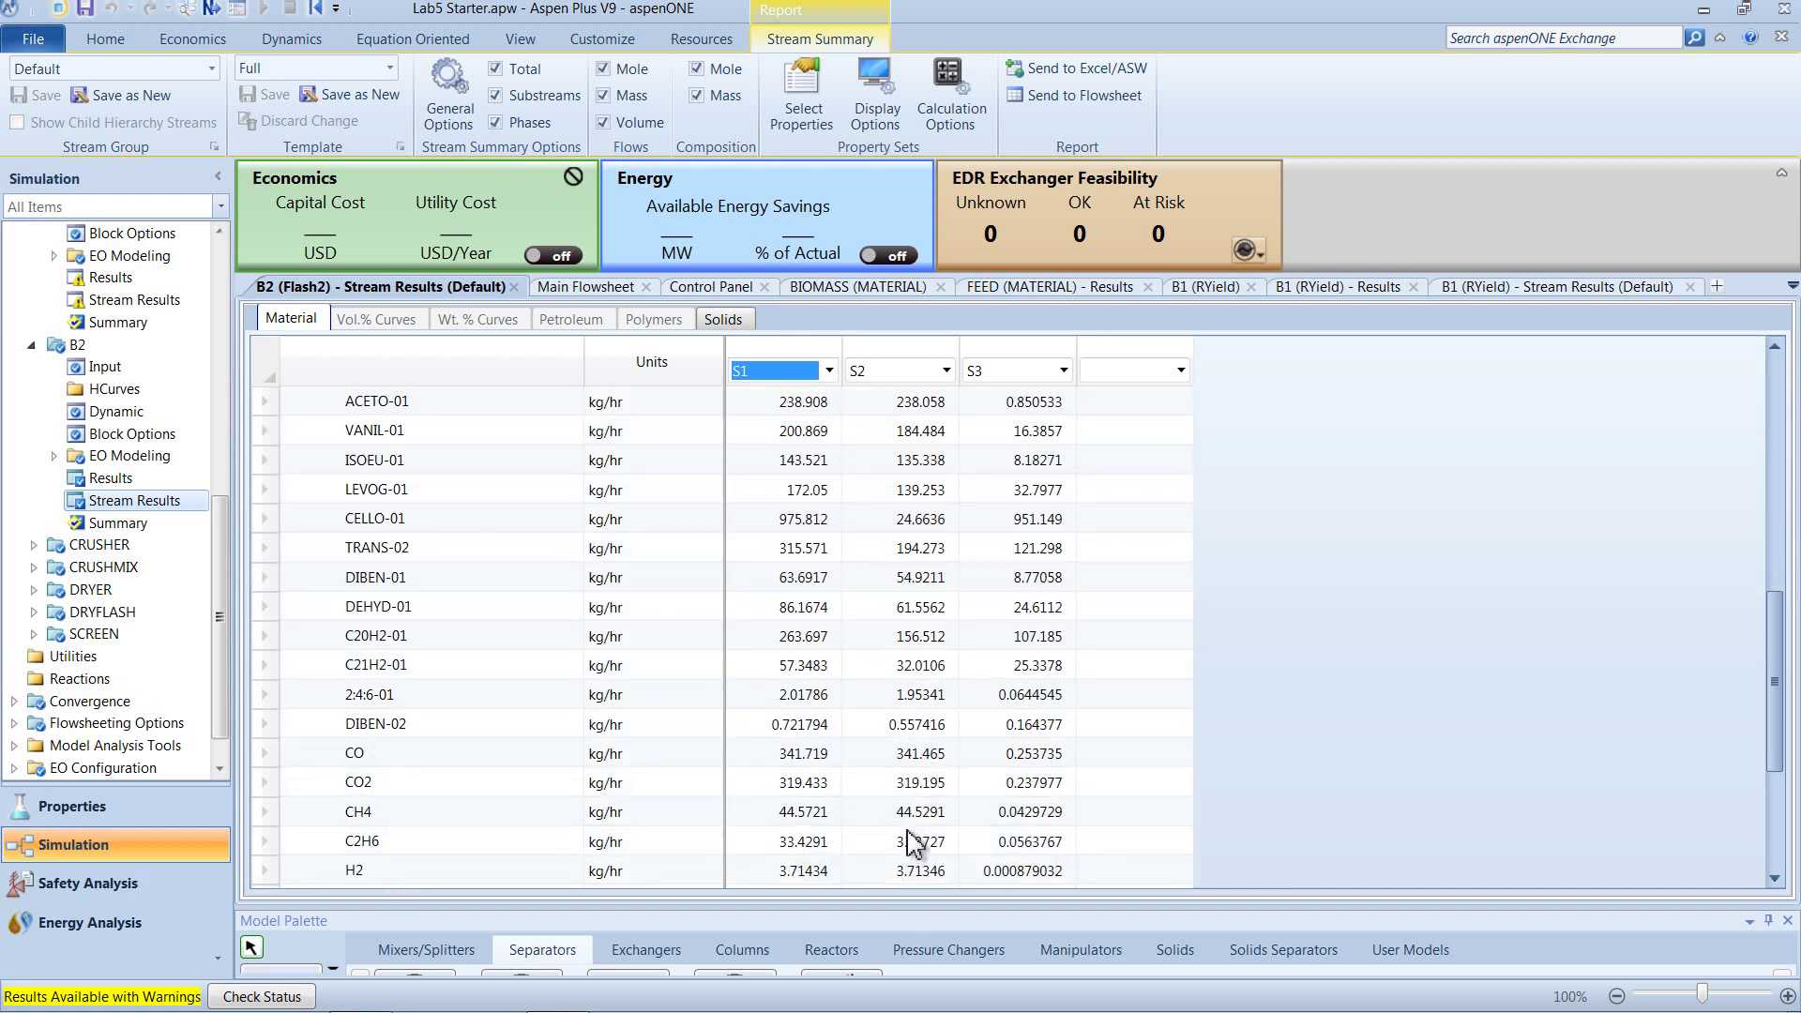
pyautogui.scroll(-1, 915, 800)
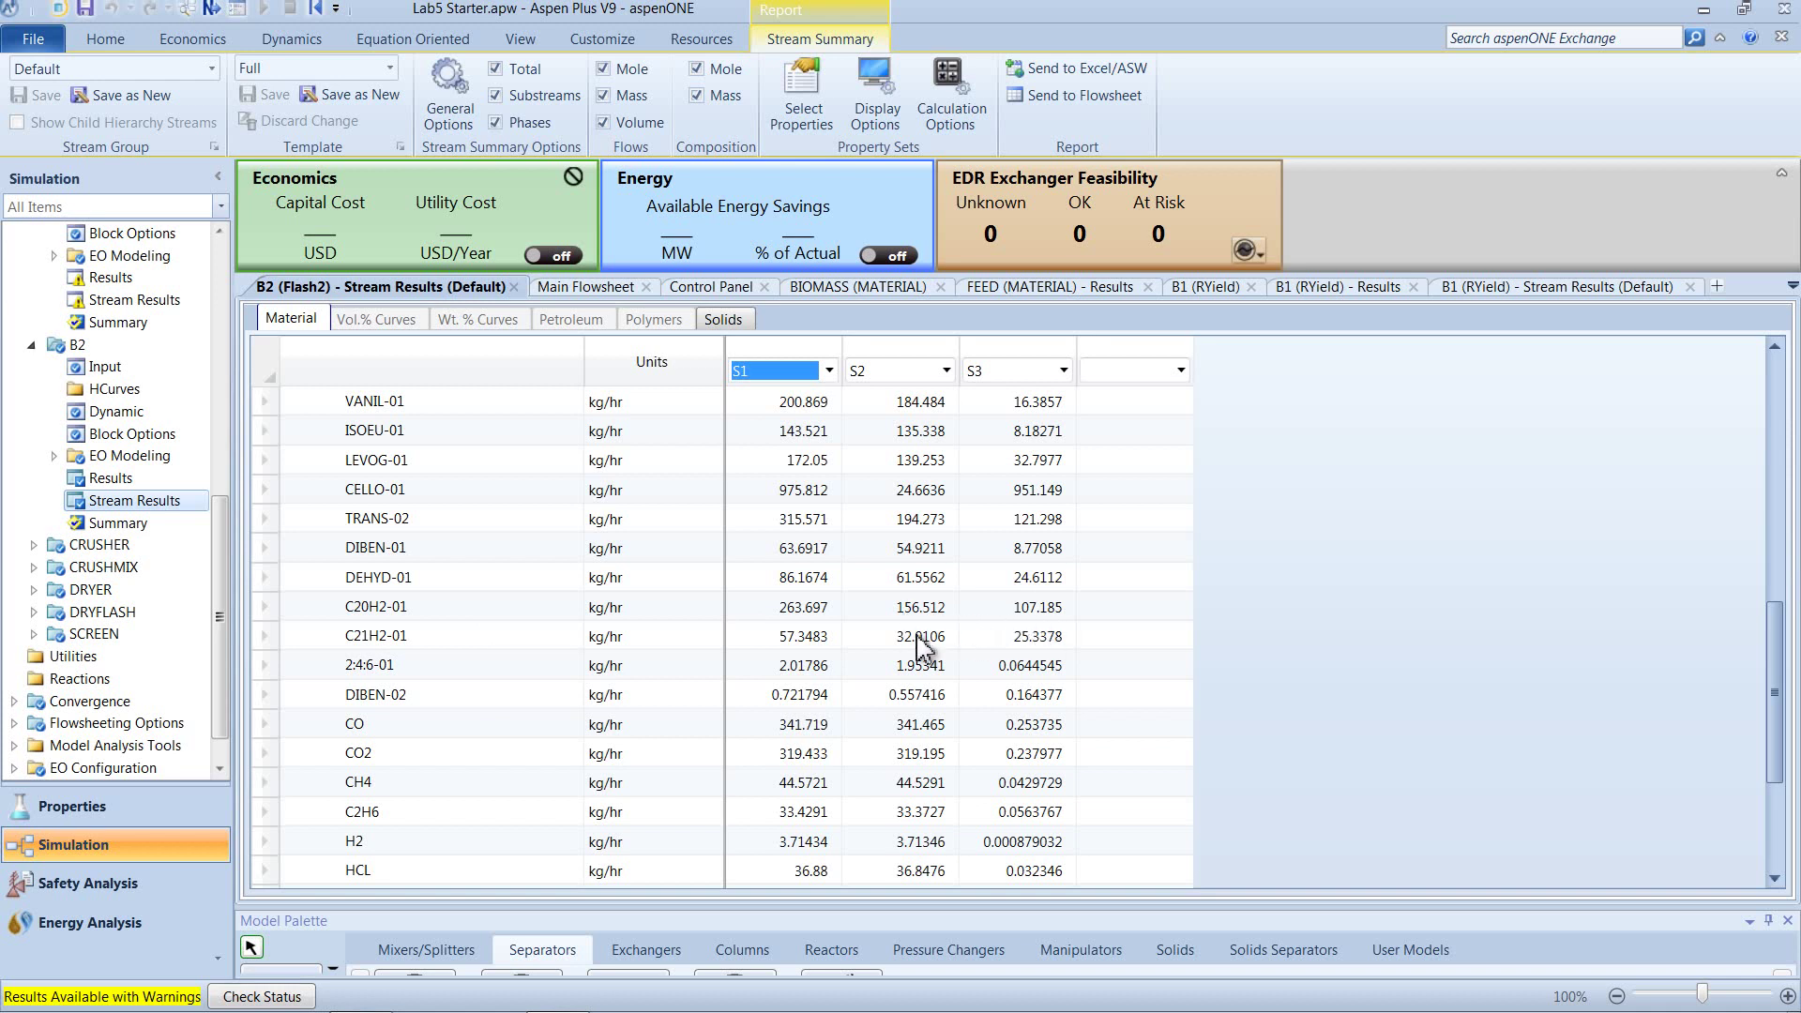
pyautogui.scroll(-3, 938, 732)
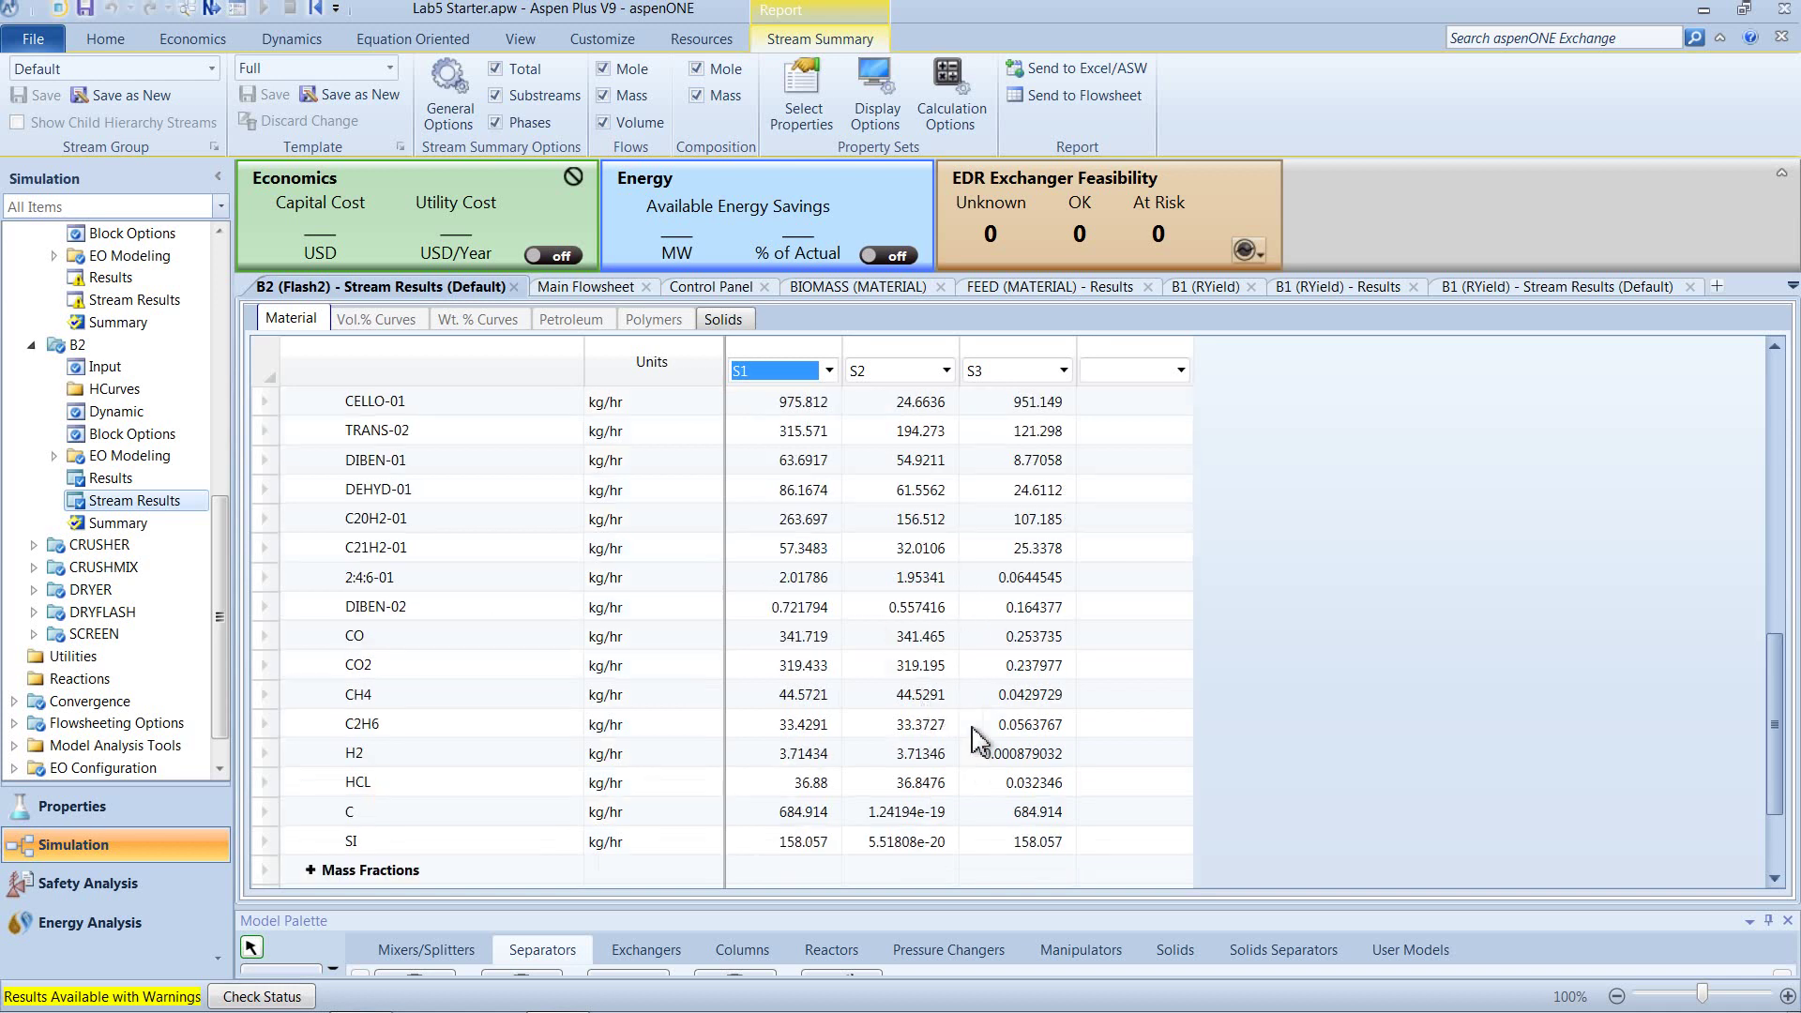
pyautogui.scroll(-1, 975, 741)
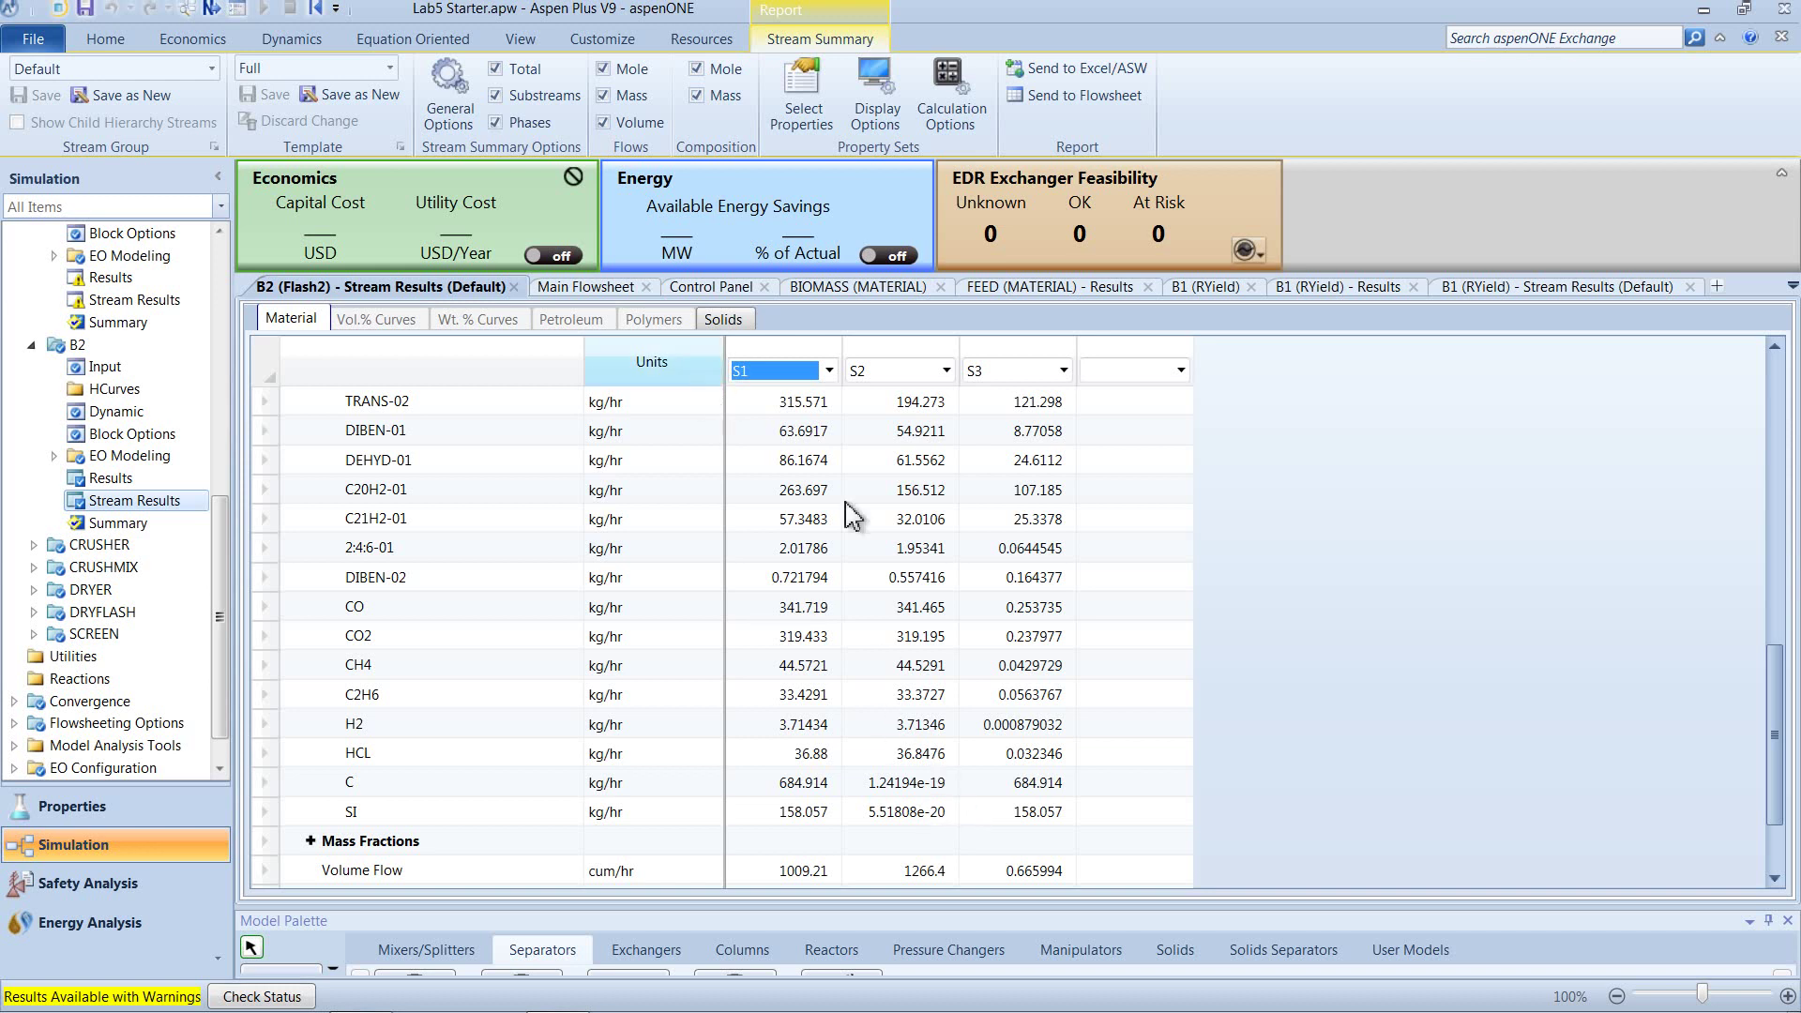
# - Return to the main flowsheet to show B2's outlet streams S2 and S3 at 500 C
pyautogui.click(598, 300)
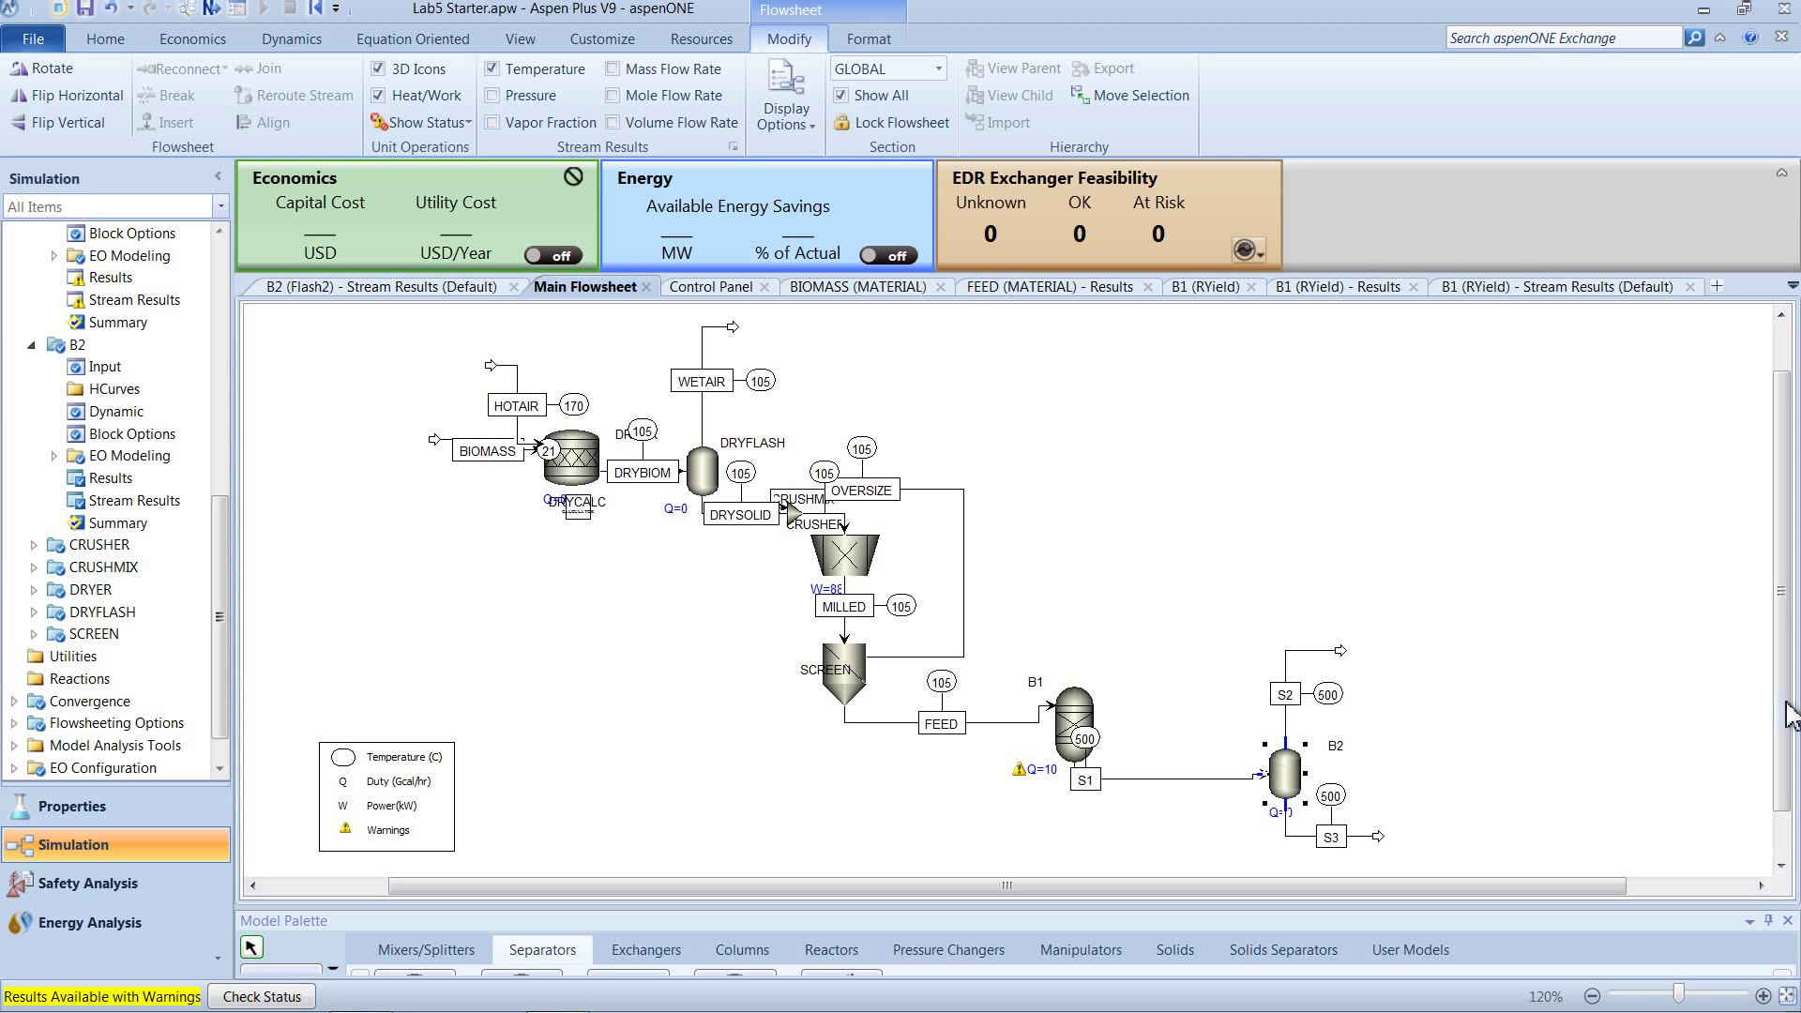
pyautogui.moveTo(1787, 713); pyautogui.dragTo(1769, 896)
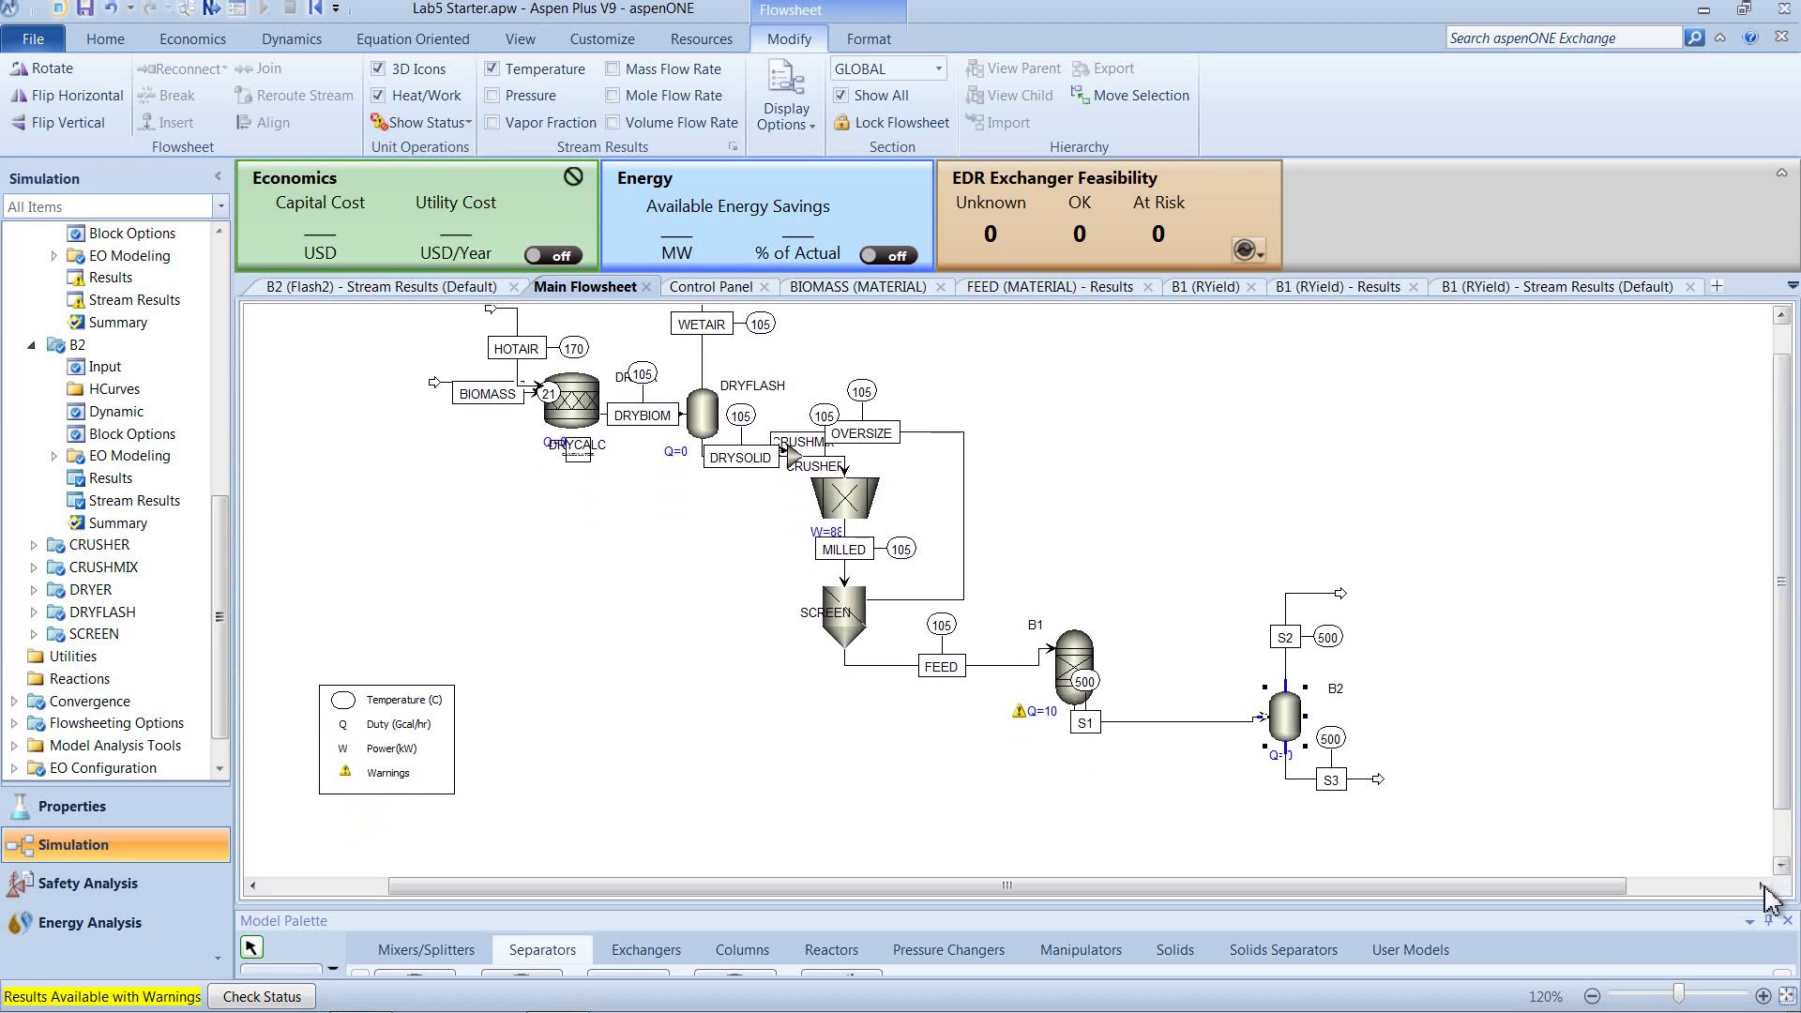